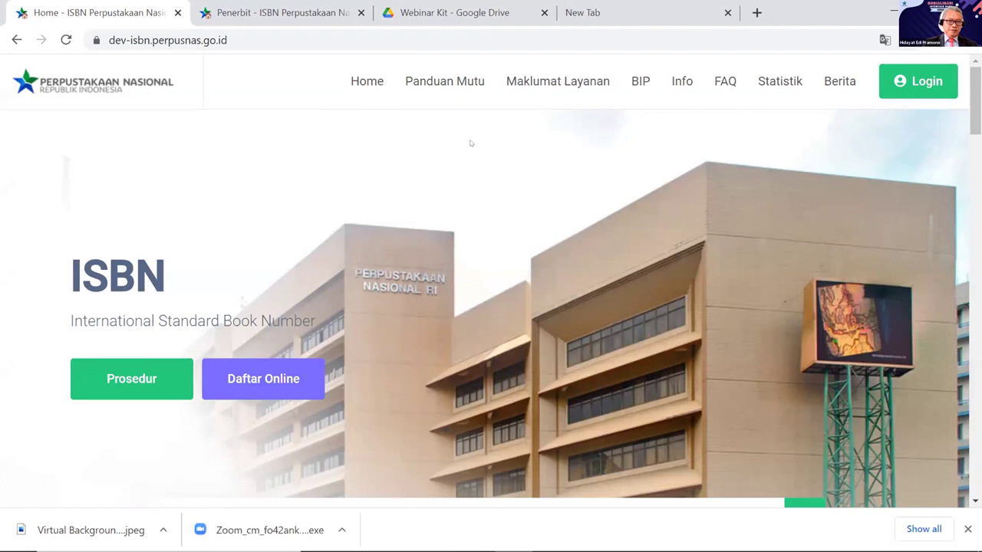
- Look through the Panduan Mutu quality guidelines page
left_click(444, 86)
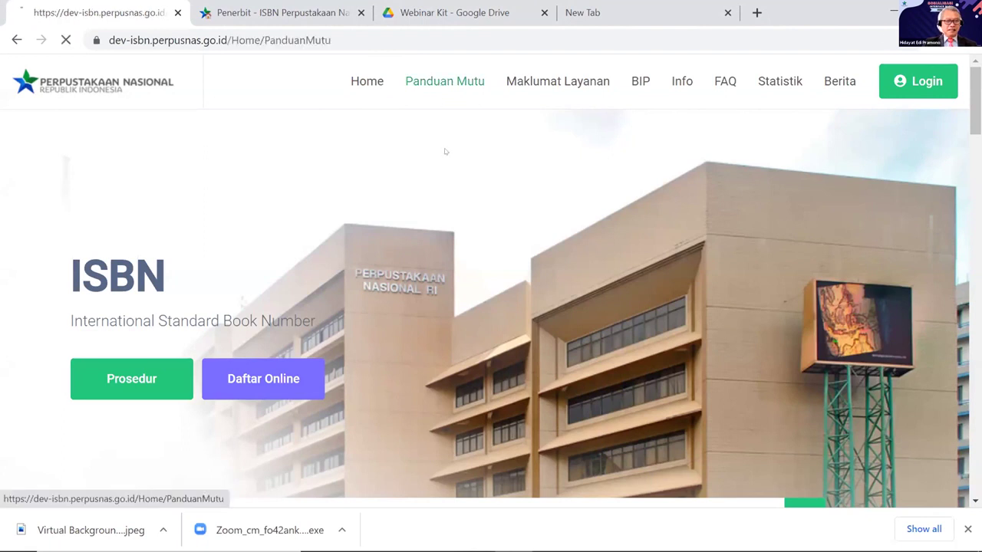
scroll(476, 209, "down", 20)
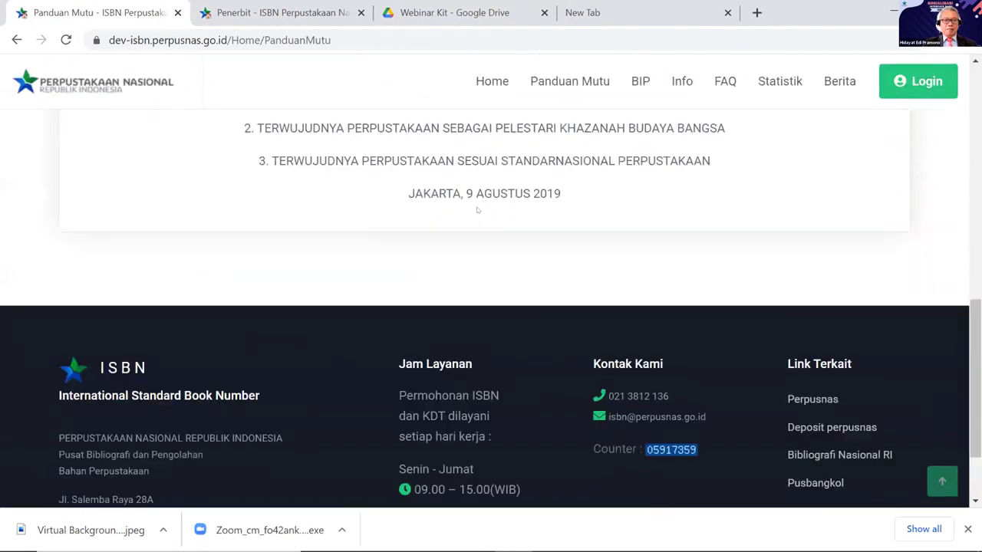
scroll(477, 209, "up", 6)
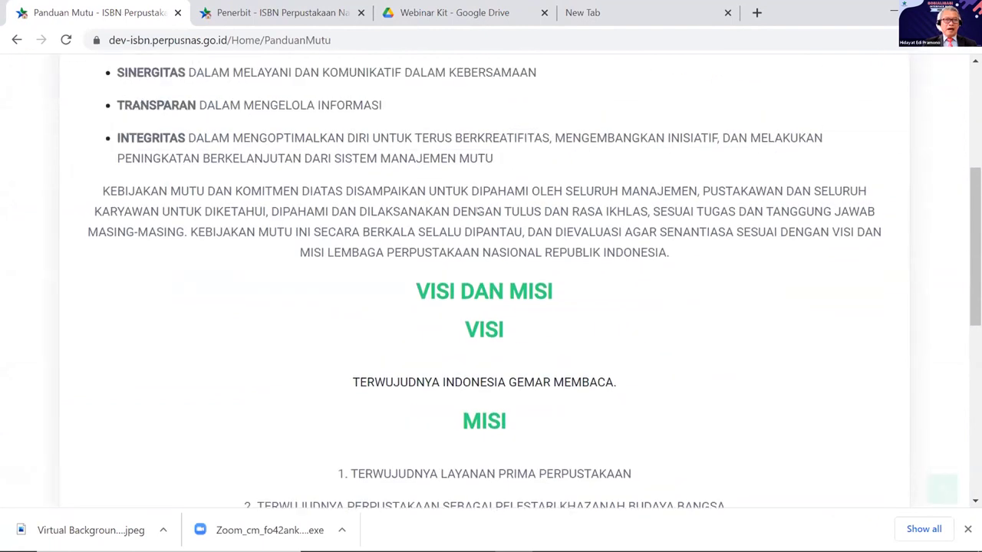
scroll(477, 210, "up", 6)
- Return home, view and close the Maklumat Layanan notice, then open BIP Online
left_click(483, 85)
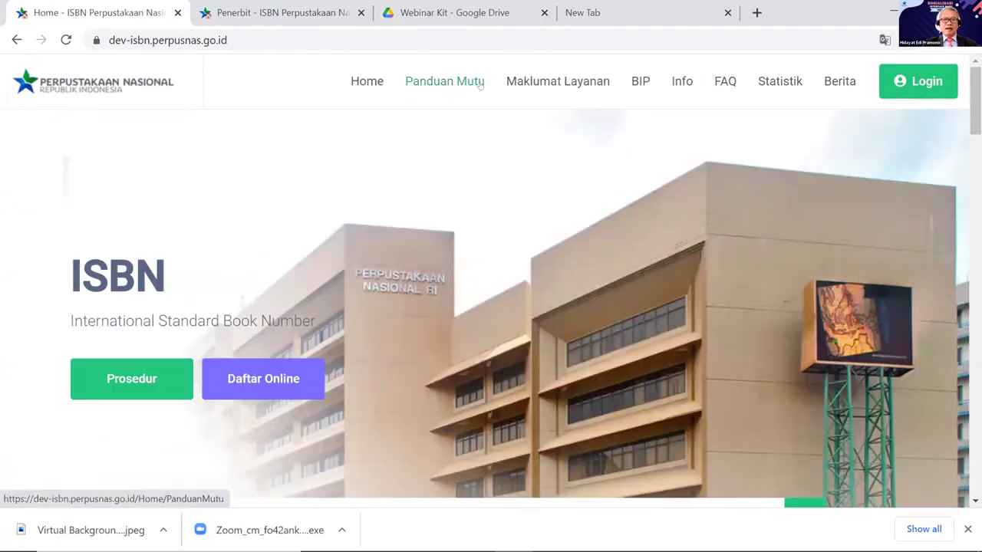
left_click(544, 81)
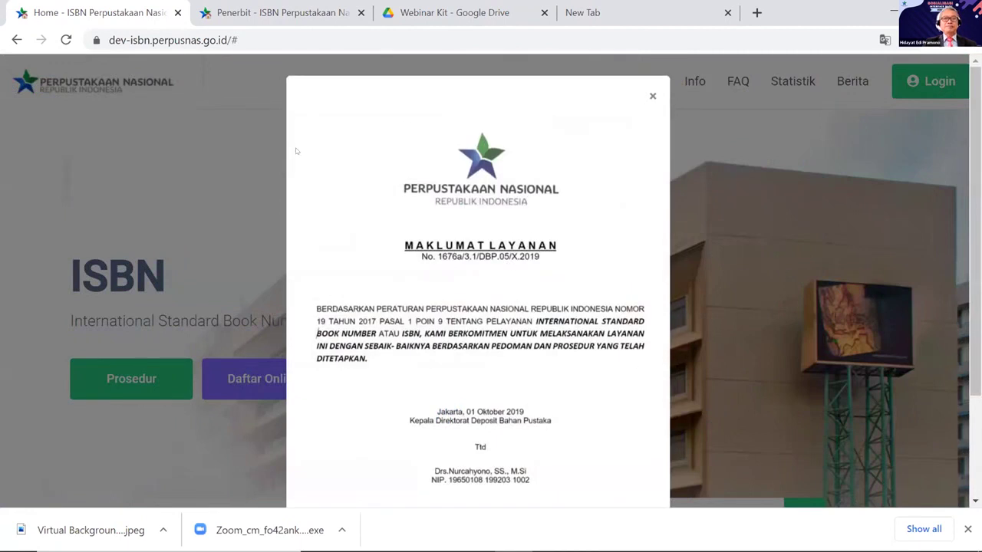
key("Escape")
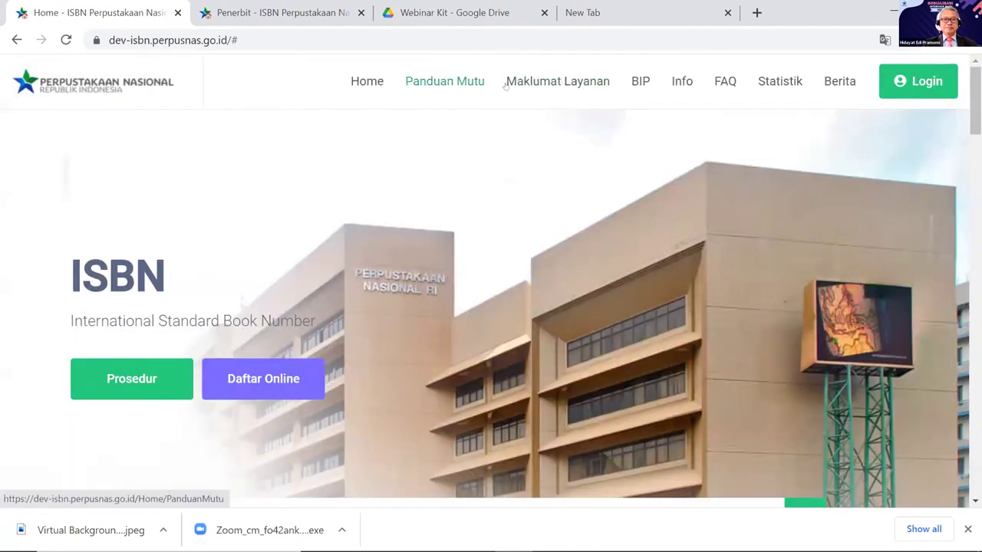
left_click(641, 83)
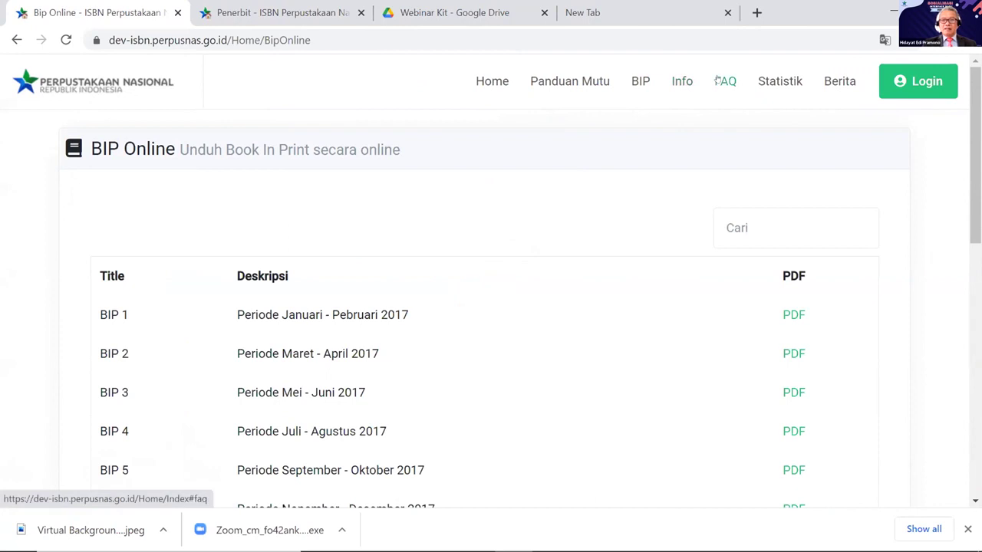
- Go to the home page's FAQ section and open 'Lihat semua pertanyaan' for the full list
left_click(717, 81)
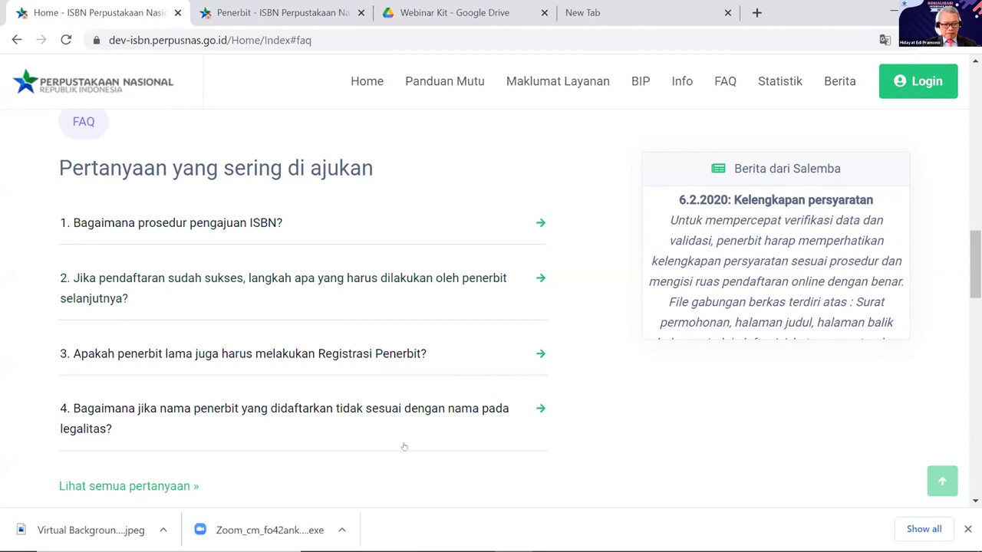
scroll(331, 405, "down", 2)
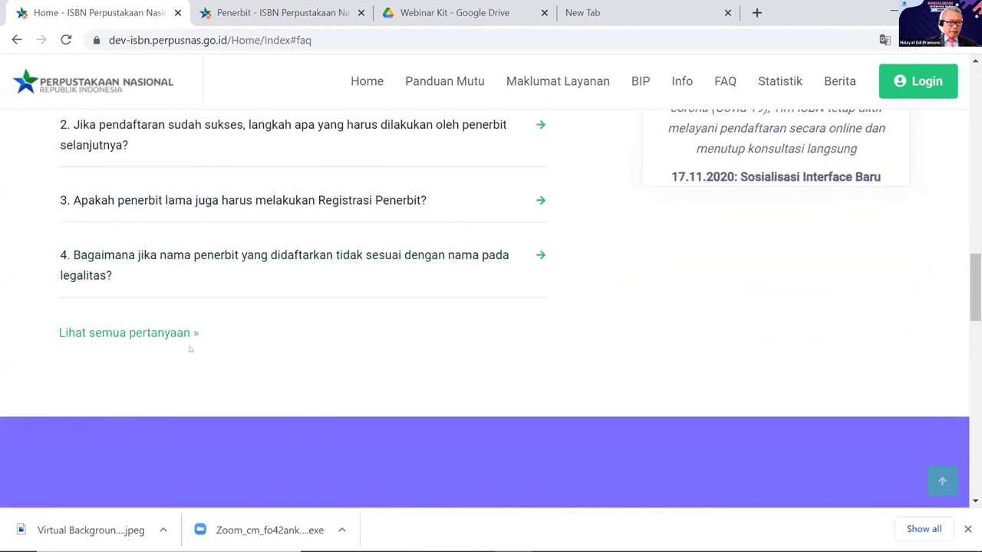
left_click(162, 333)
scroll(395, 343, "down", 5)
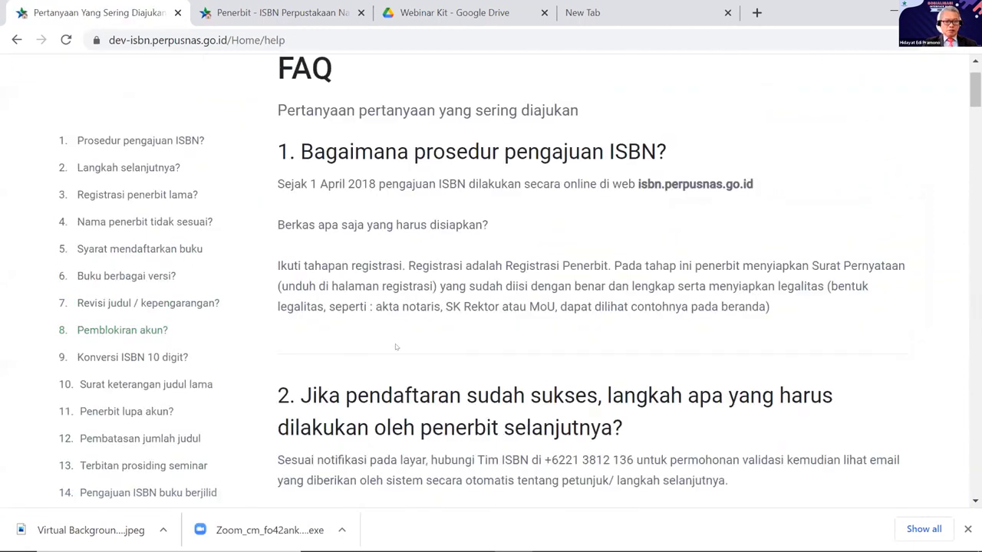
scroll(395, 345, "down", 10)
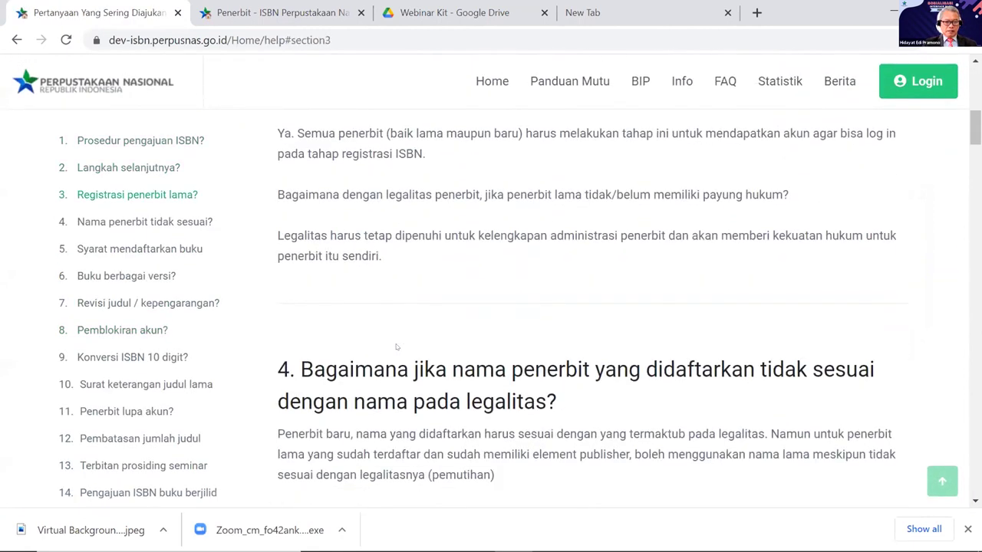
scroll(395, 345, "down", 10)
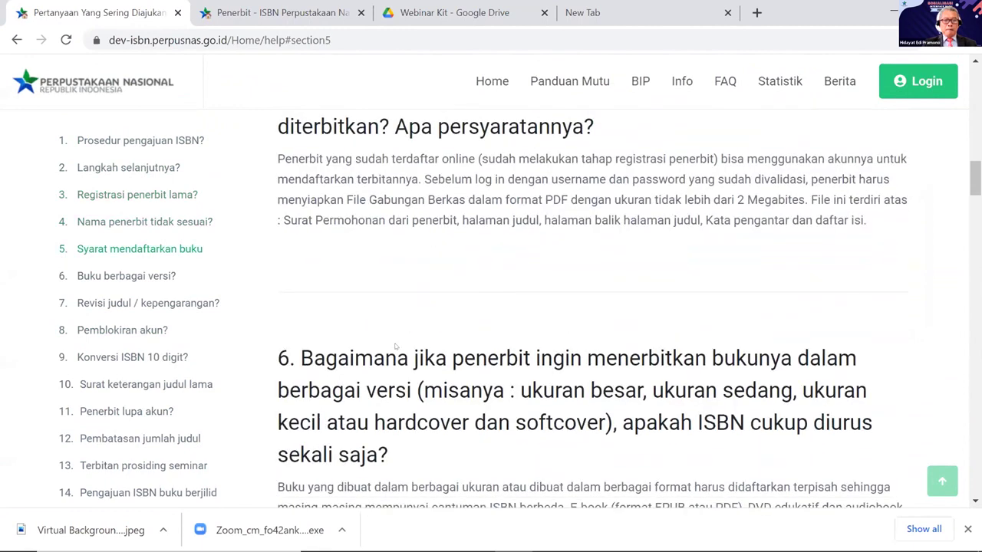
scroll(390, 340, "down", 10)
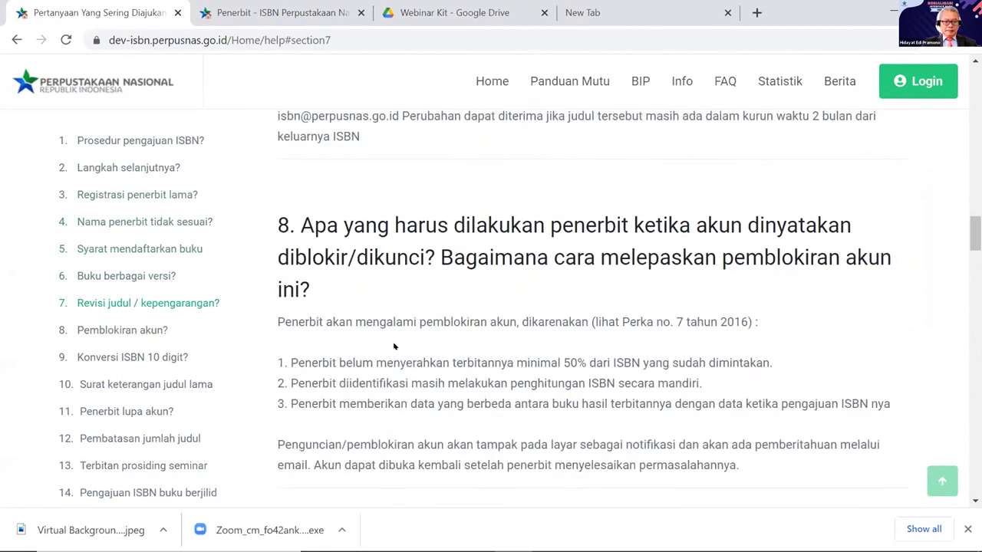
scroll(393, 342, "down", 10)
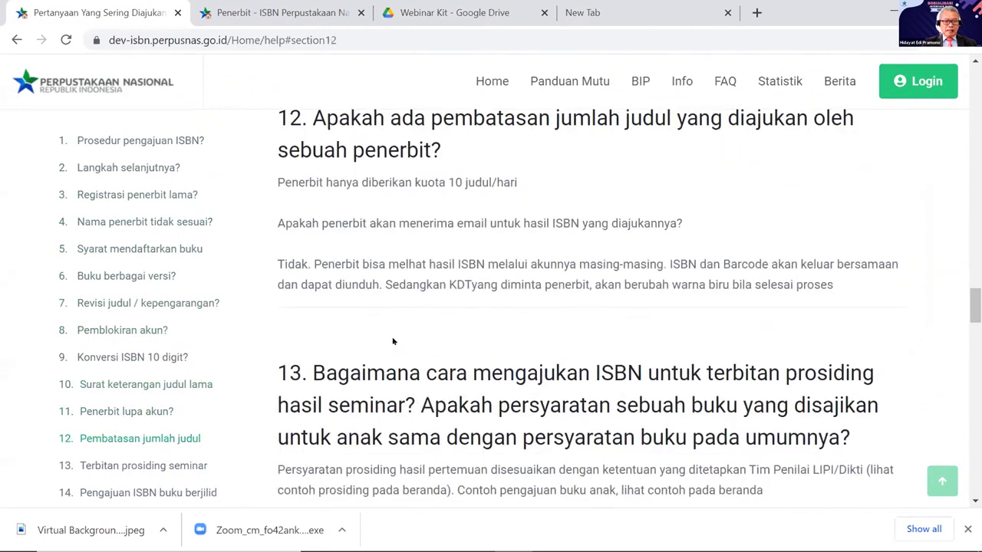
scroll(390, 339, "down", 10)
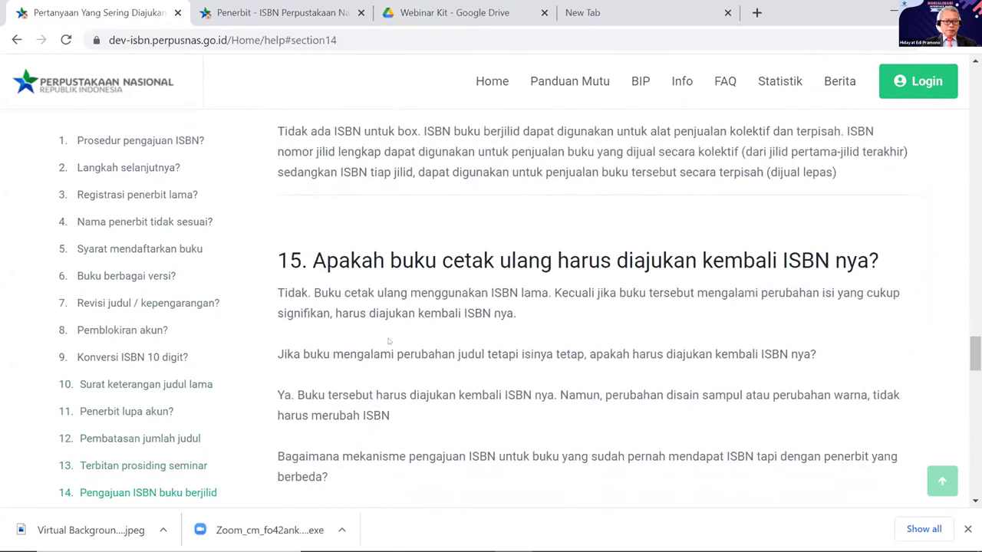
scroll(389, 341, "down", 8)
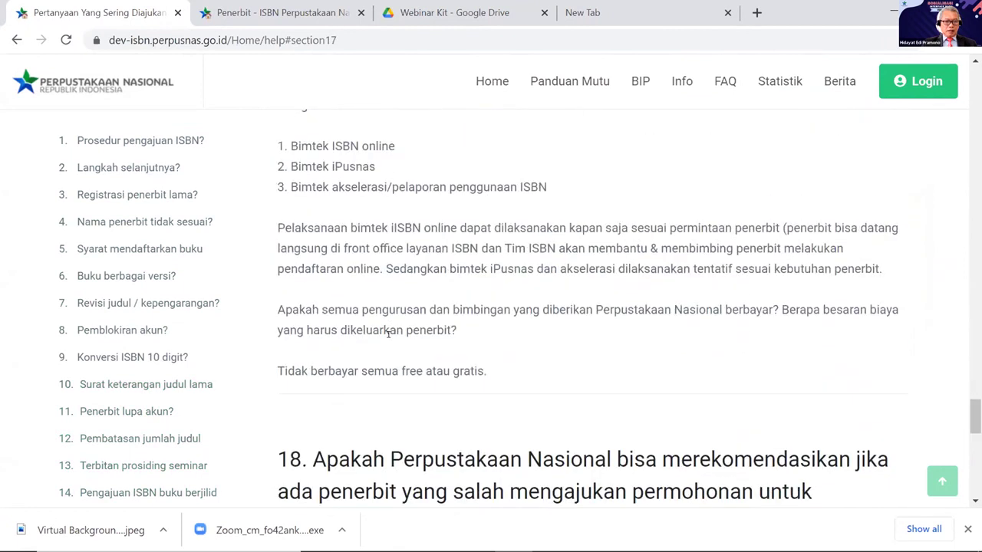
scroll(389, 334, "down", 5)
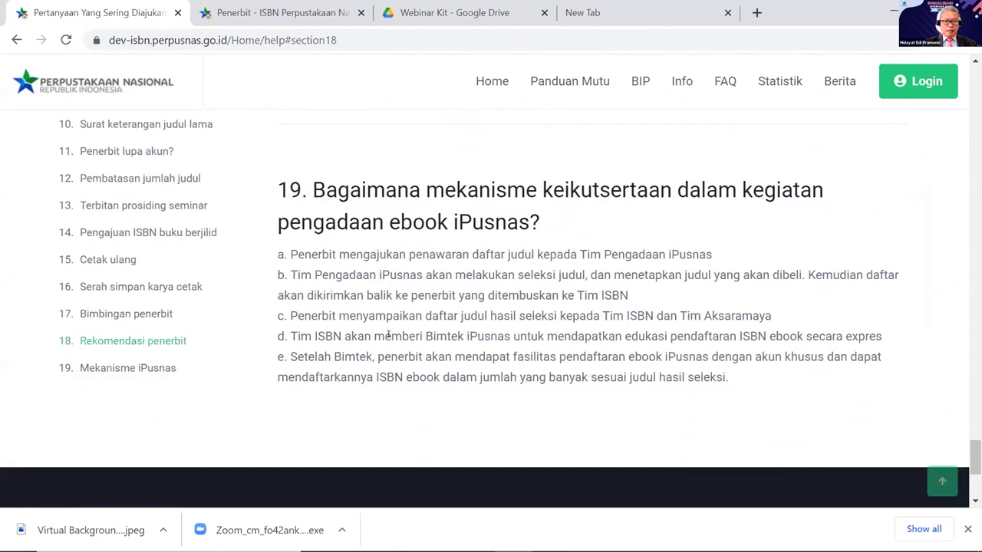
scroll(388, 335, "up", 8)
scroll(389, 338, "up", 3)
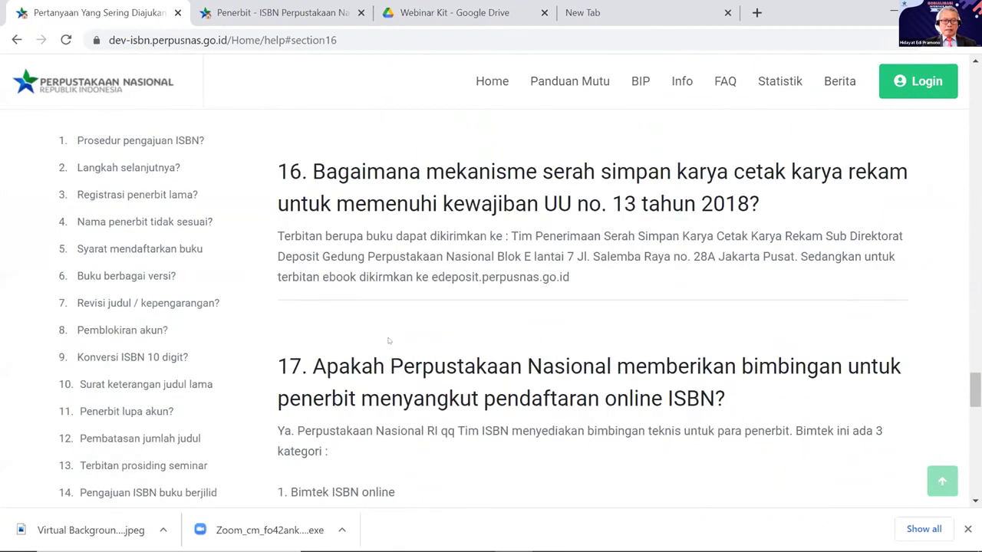
scroll(388, 341, "up", 6)
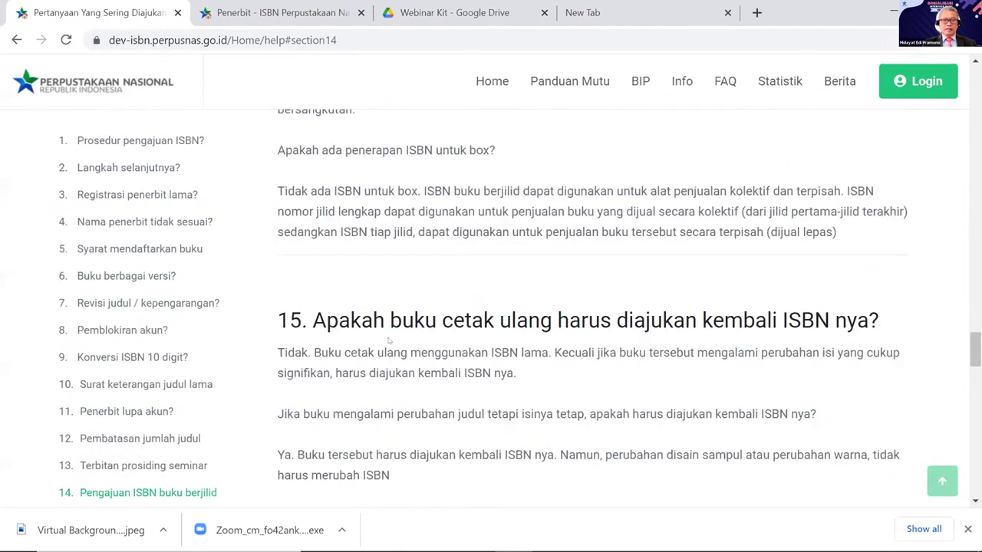
scroll(389, 341, "up", 5)
scroll(389, 341, "up", 8)
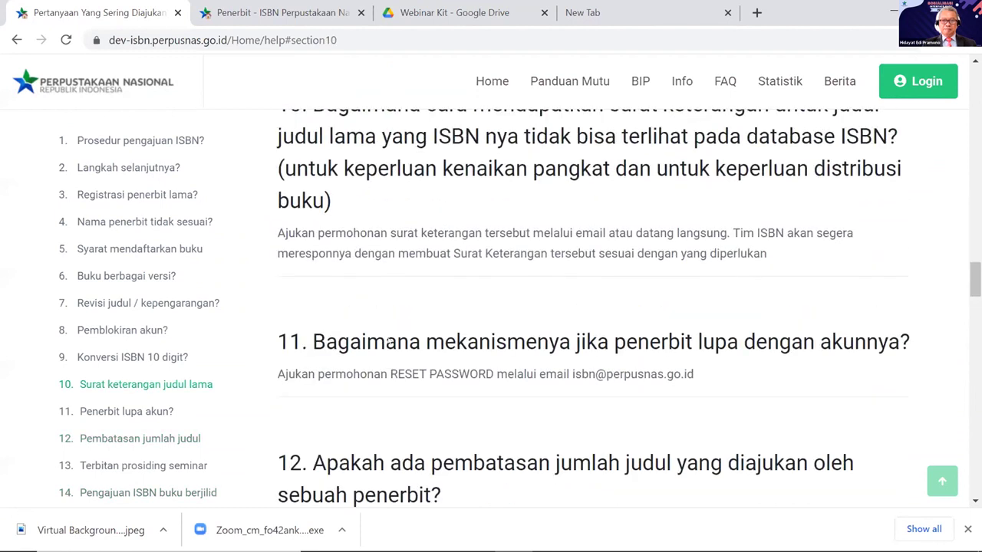
scroll(392, 341, "up", 5)
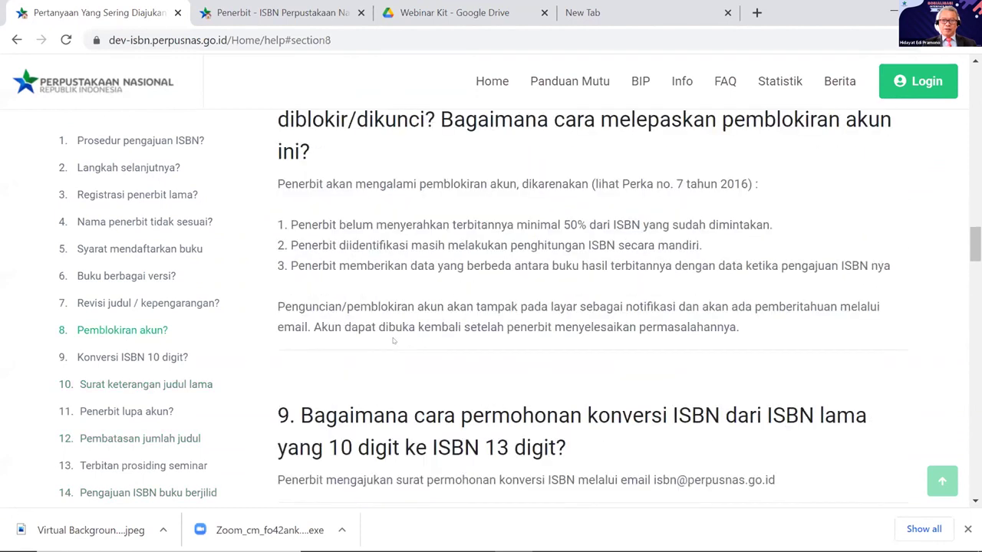
scroll(392, 340, "up", 5)
scroll(391, 340, "up", 2)
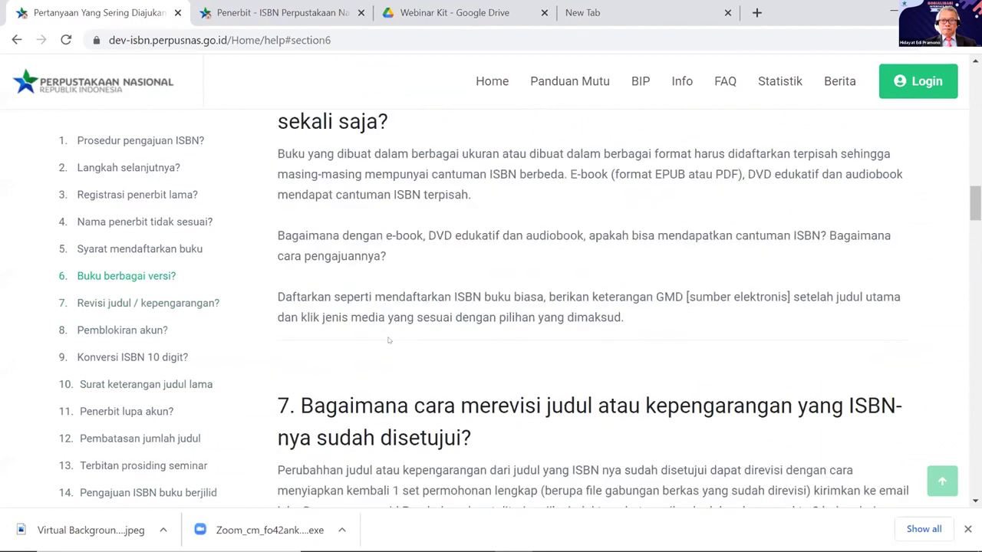
scroll(389, 340, "up", 5)
scroll(389, 339, "up", 9)
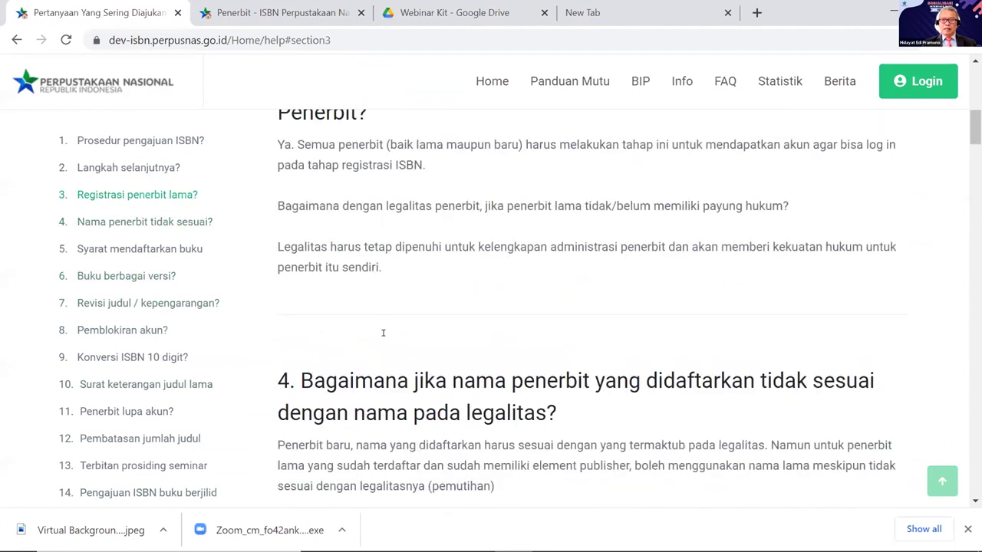
scroll(401, 325, "up", 3)
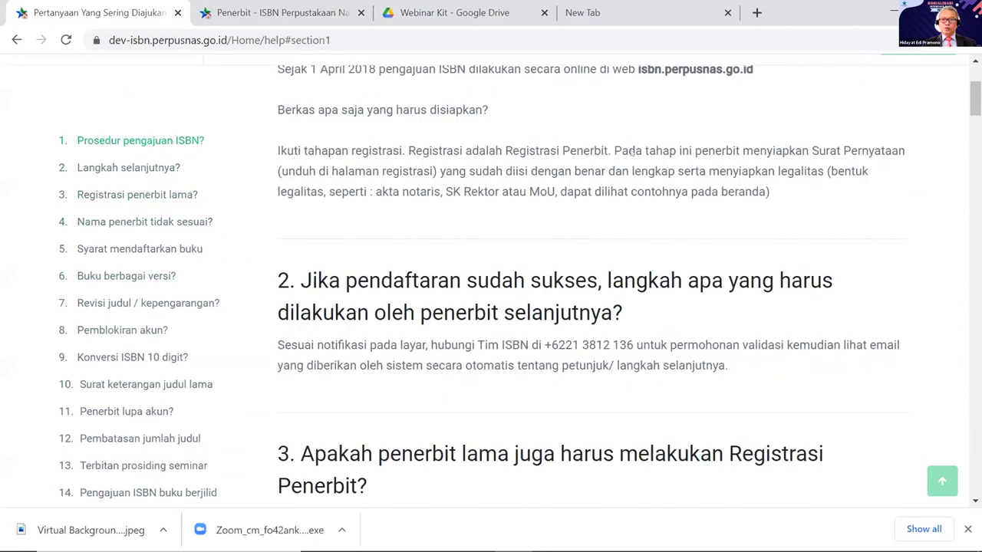
scroll(781, 85, "up", 3)
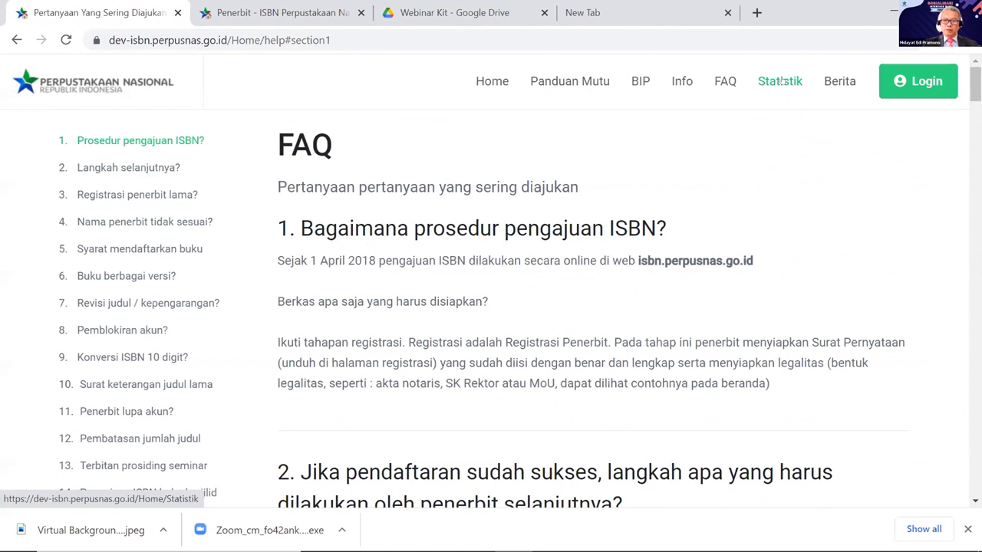
- Open the Statistik page and scroll through its first charts
left_click(782, 82)
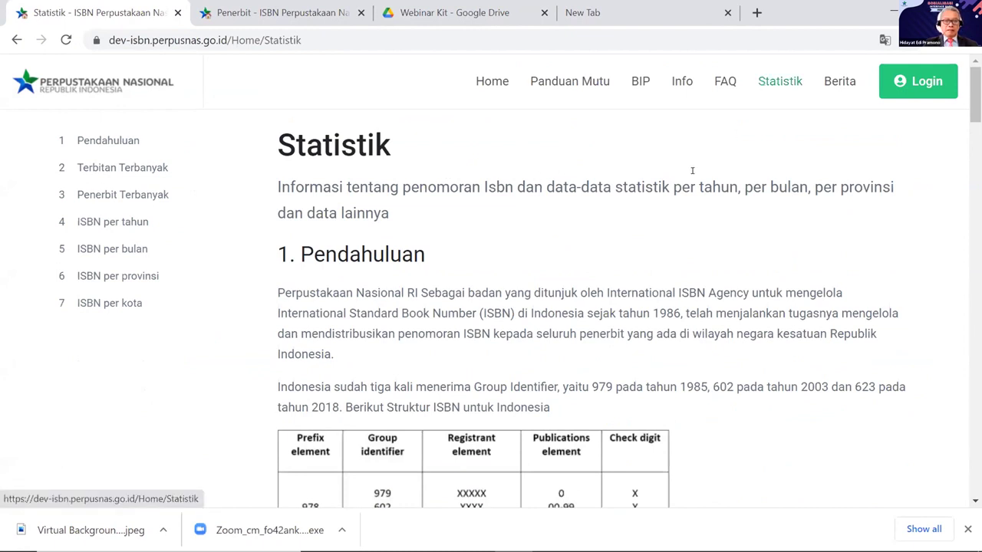
scroll(651, 174, "down", 1)
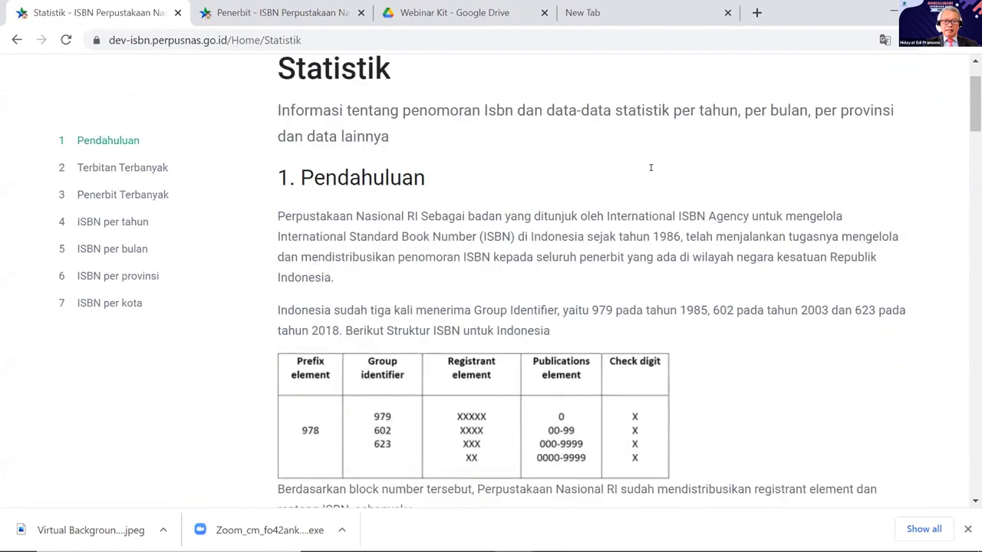
scroll(655, 170, "down", 2)
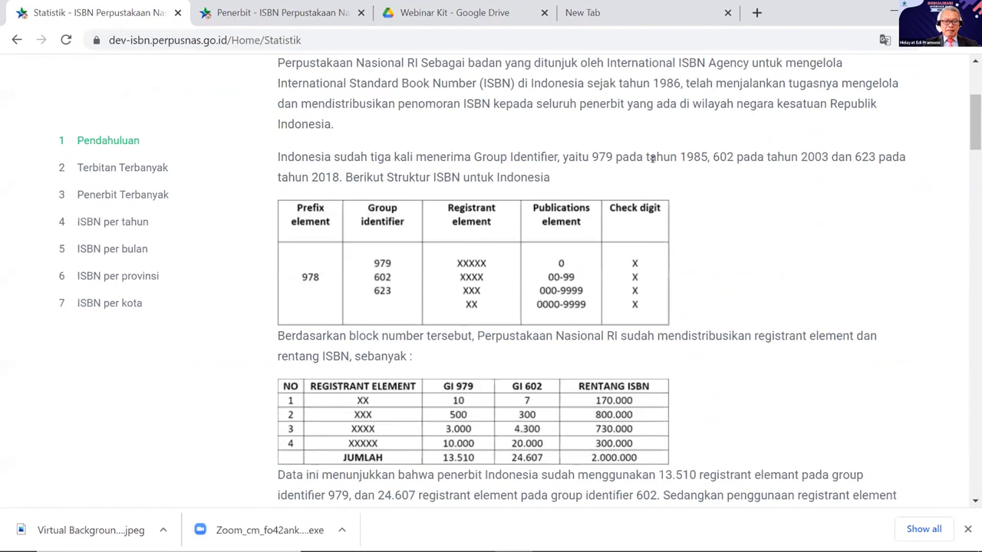
scroll(652, 158, "down", 2)
scroll(652, 154, "down", 6)
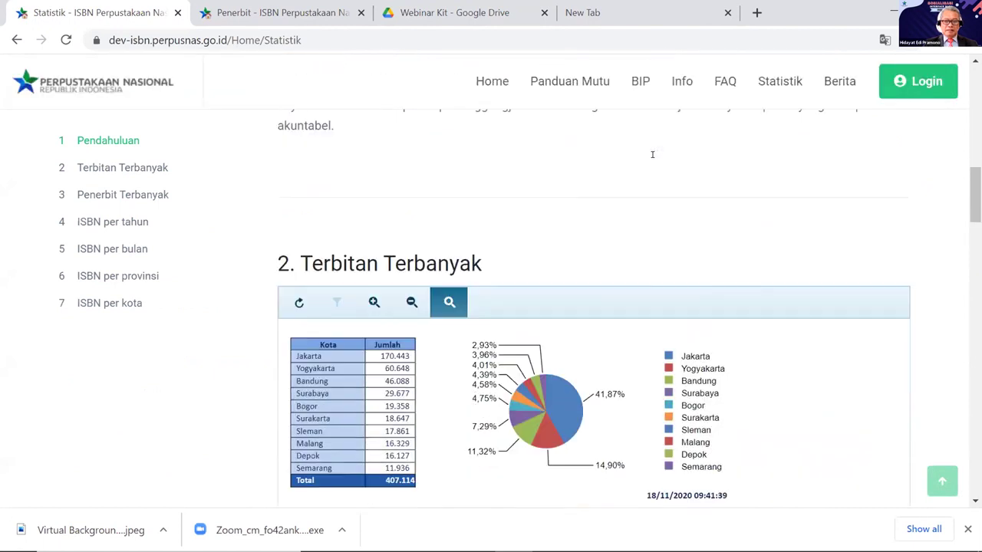
scroll(656, 161, "down", 3)
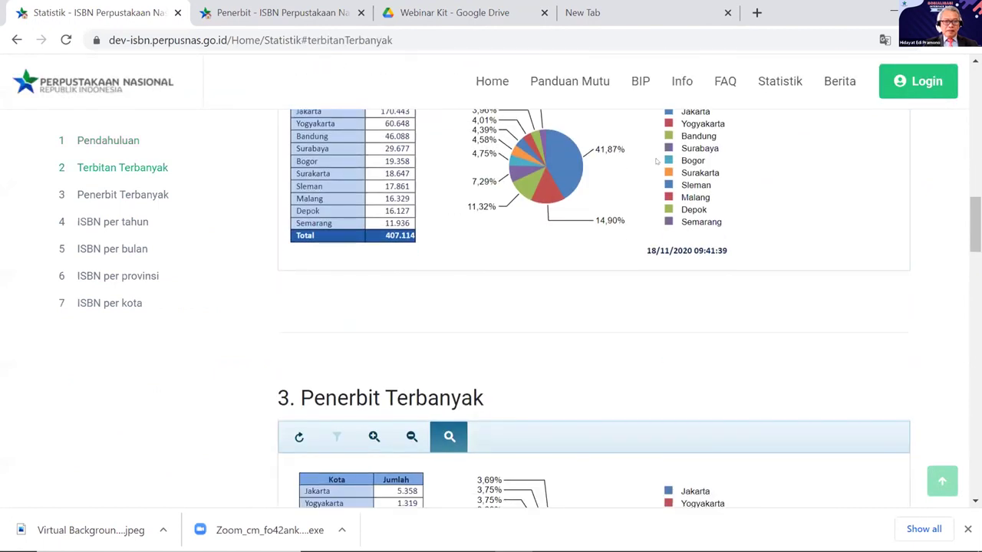
scroll(627, 258, "up", 1)
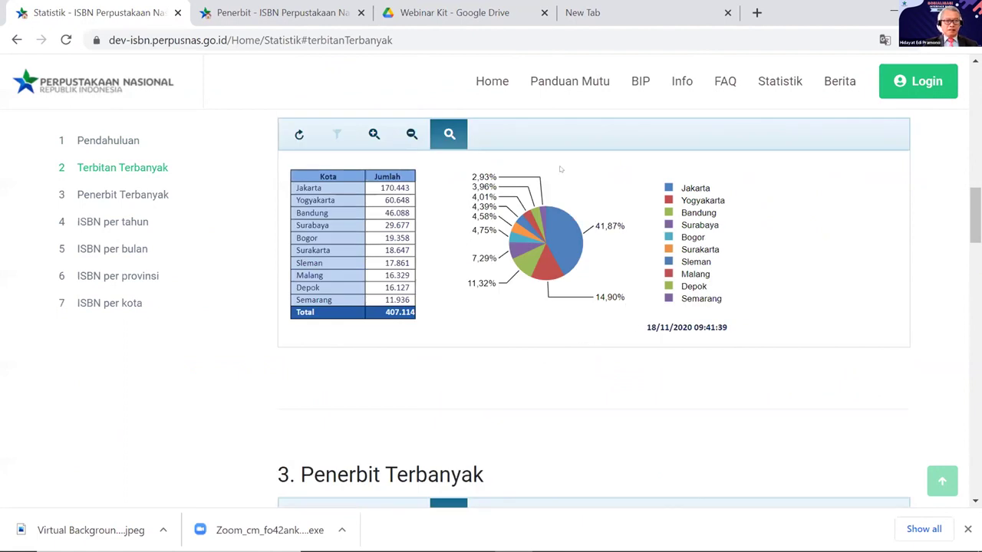
scroll(560, 170, "up", 1)
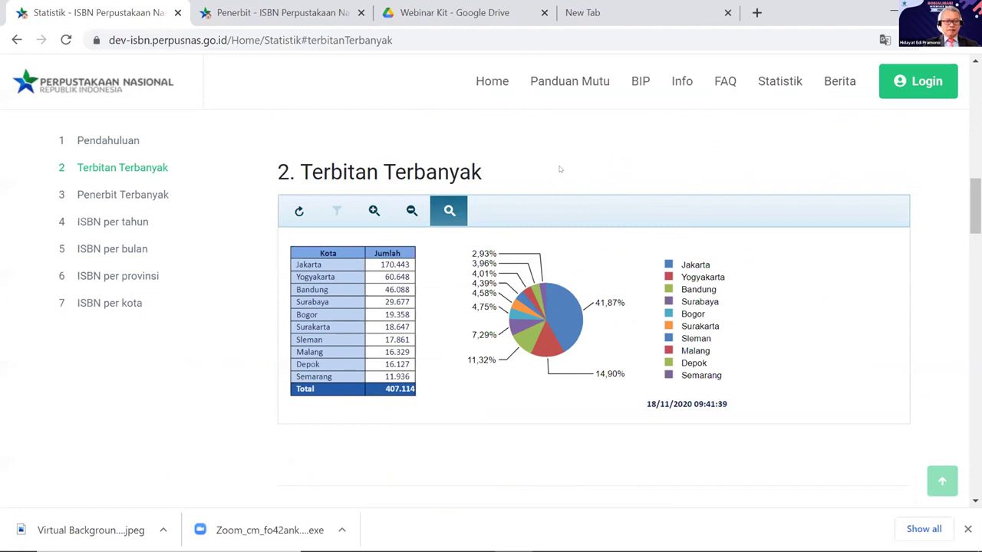
- Inspect the pie chart slice values and the date stamp below the chart
mouse_move(564, 308)
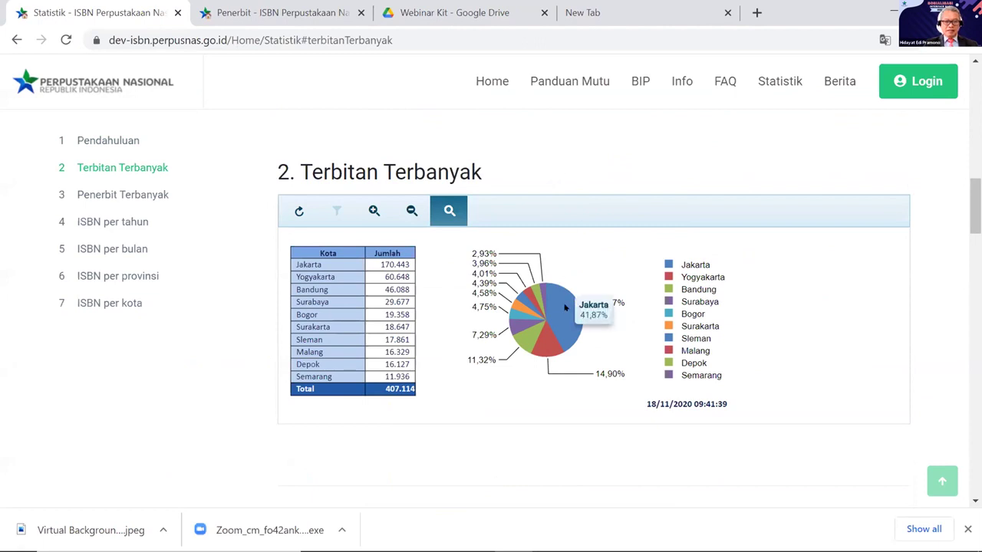
mouse_move(548, 342)
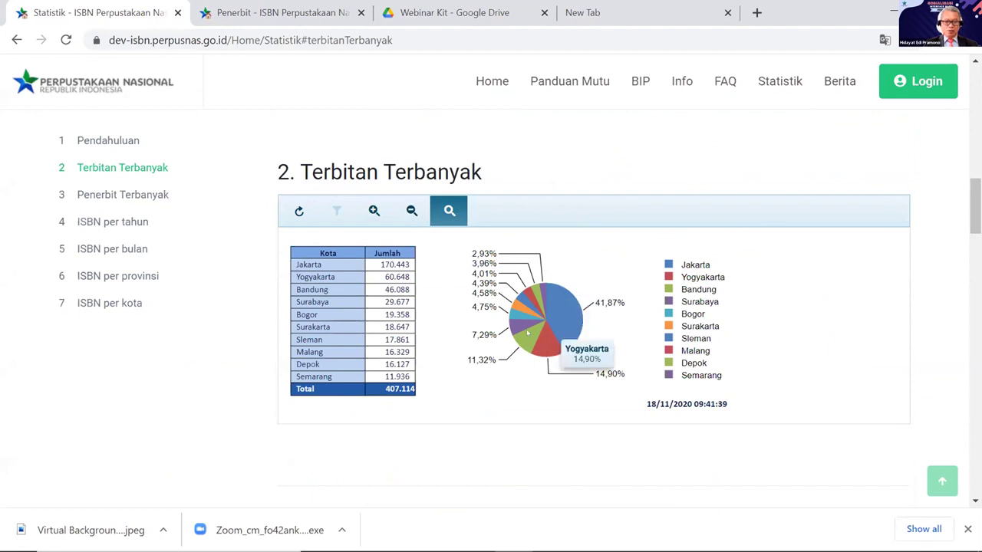
mouse_move(516, 324)
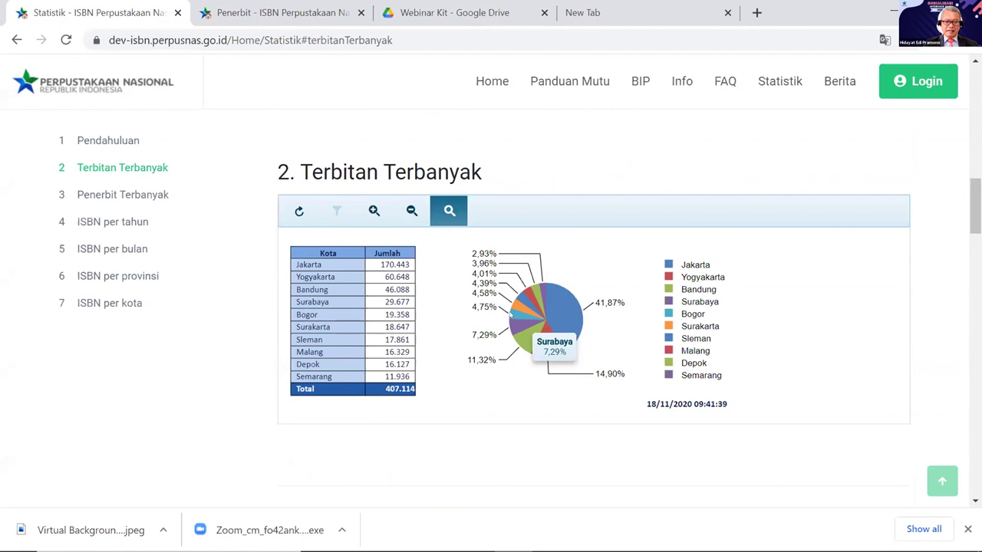
mouse_move(511, 307)
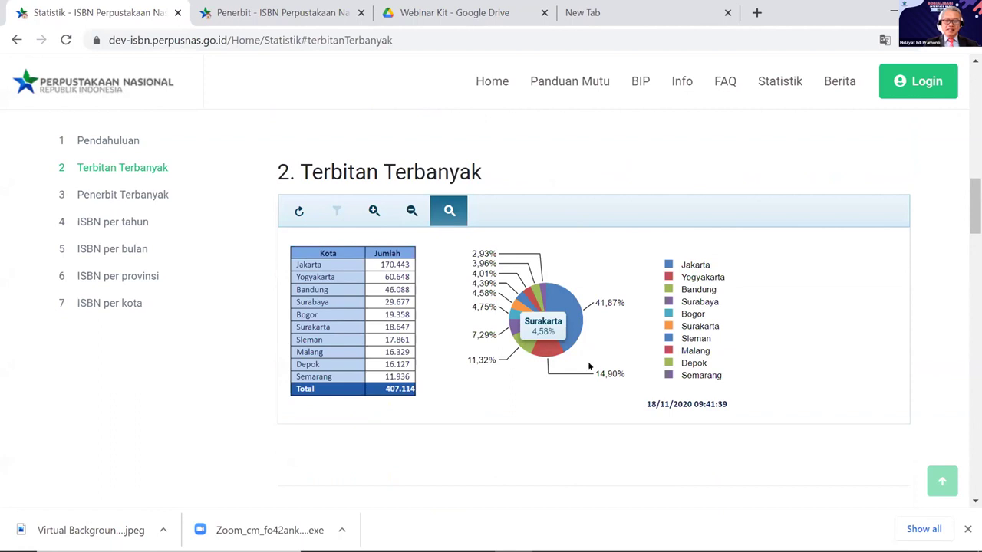
scroll(643, 324, "down", 1)
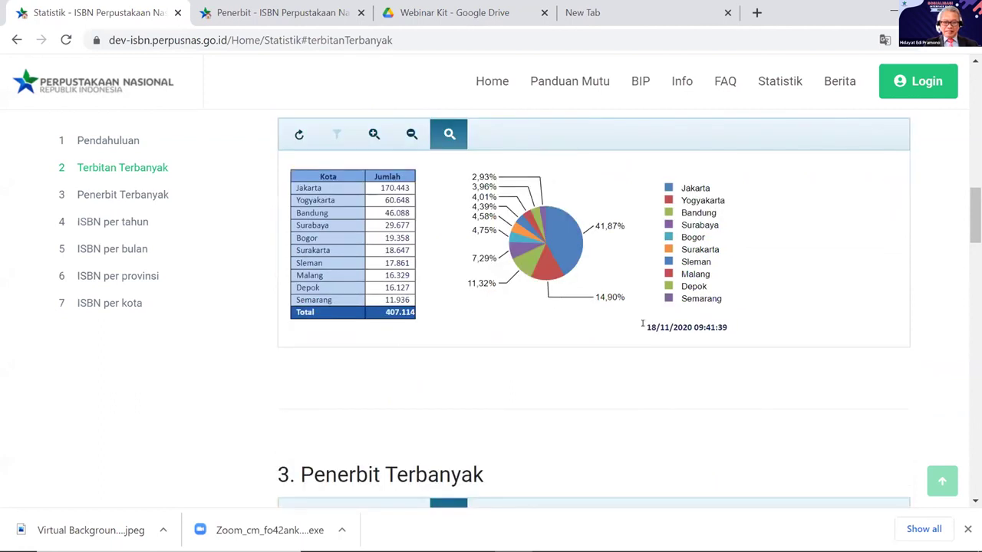
left_click_drag(645, 326, 728, 328)
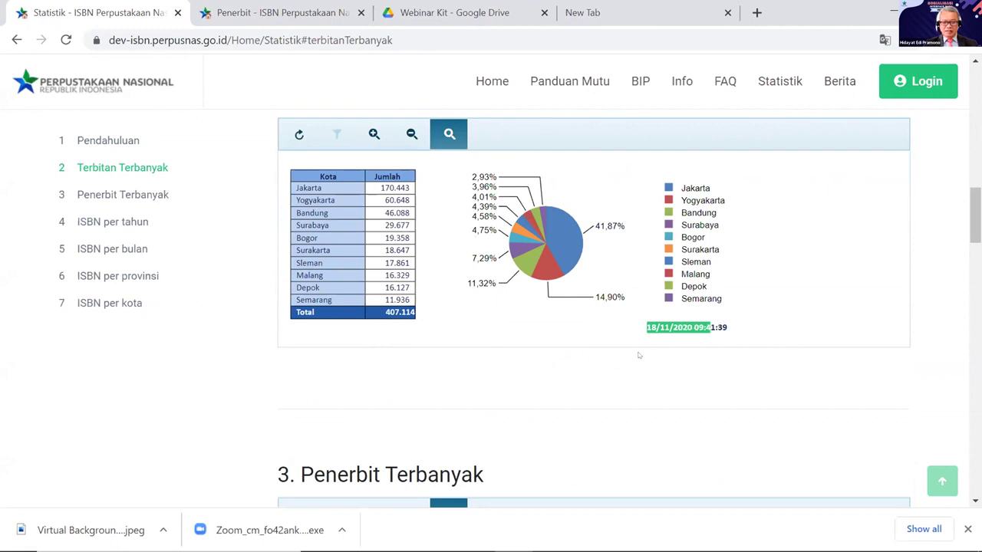
left_click(688, 337)
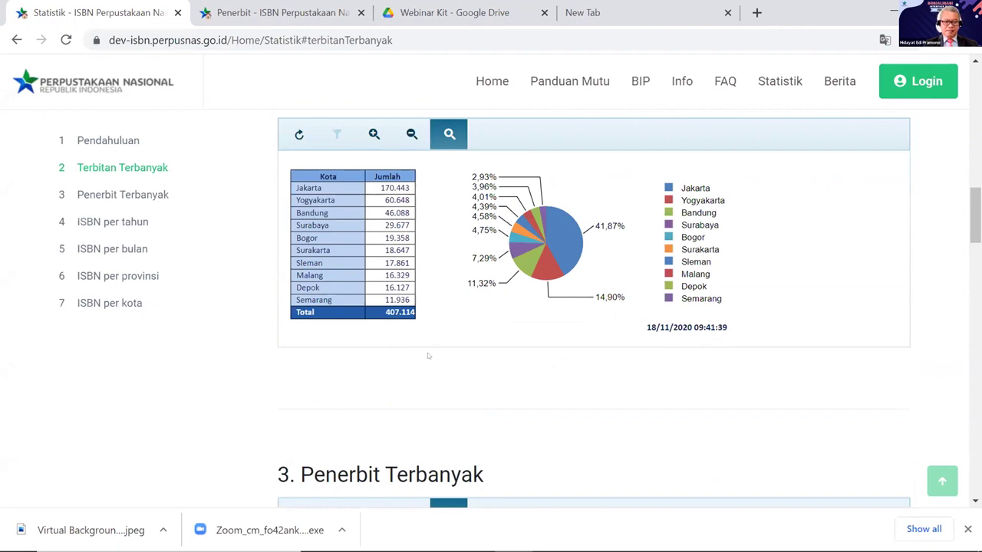
scroll(428, 355, "down", 1)
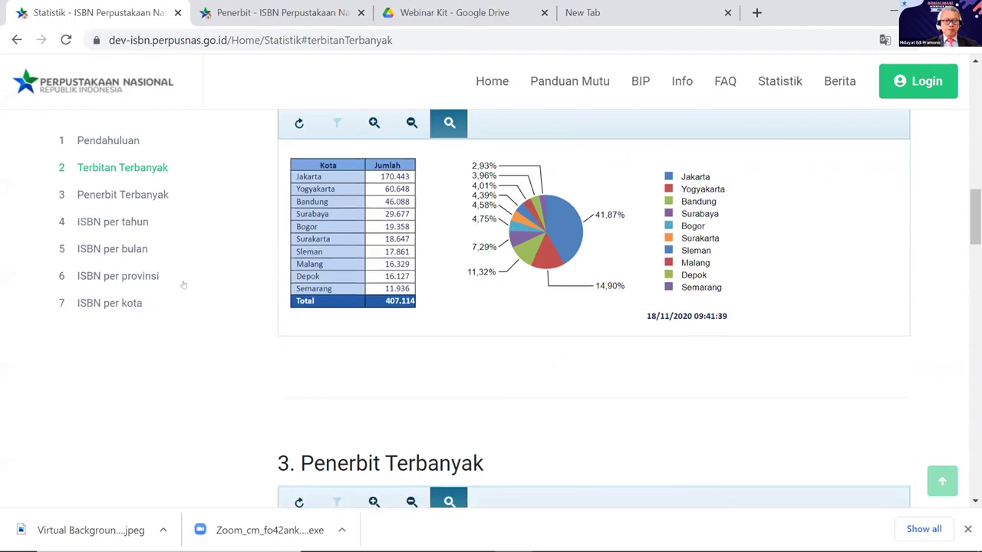
- Jump to Penerbit Terbanyak and continue down to section 5, Isbn per bulan
left_click(198, 194)
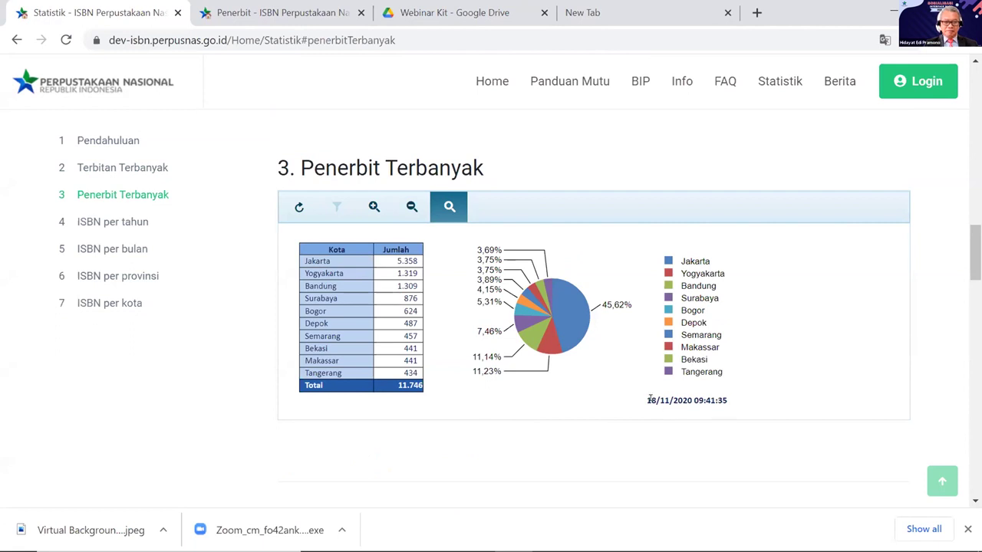
scroll(650, 399, "down", 4)
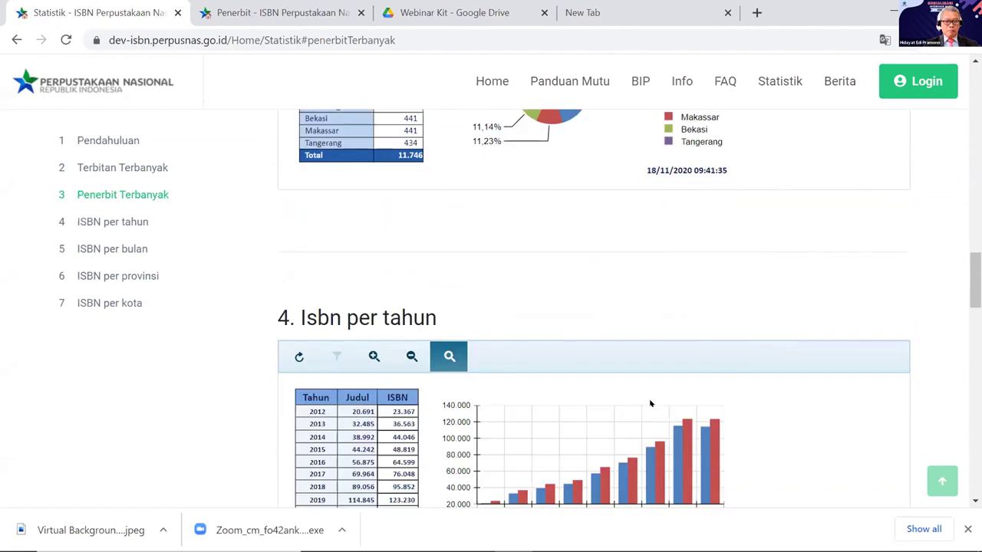
scroll(645, 397, "down", 1)
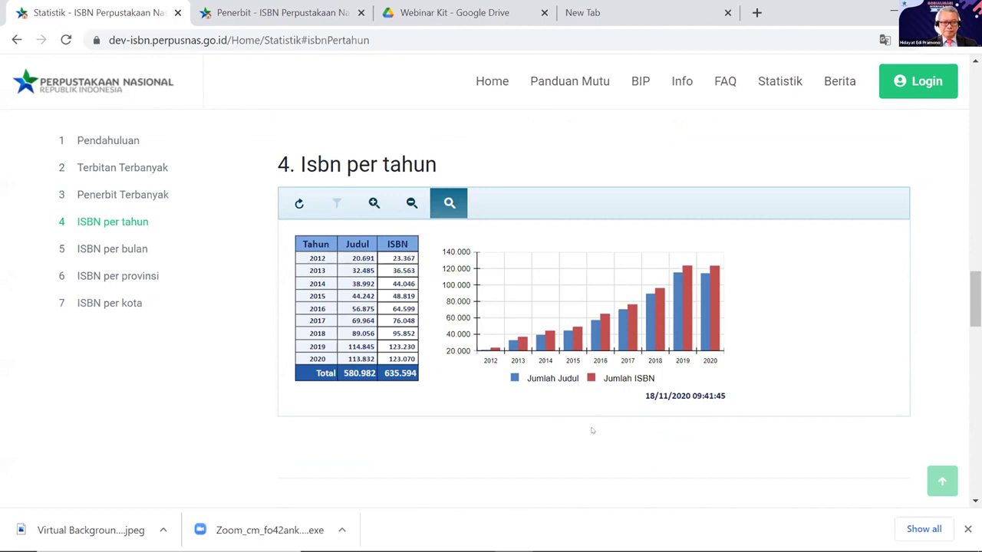
scroll(592, 426, "down", 2)
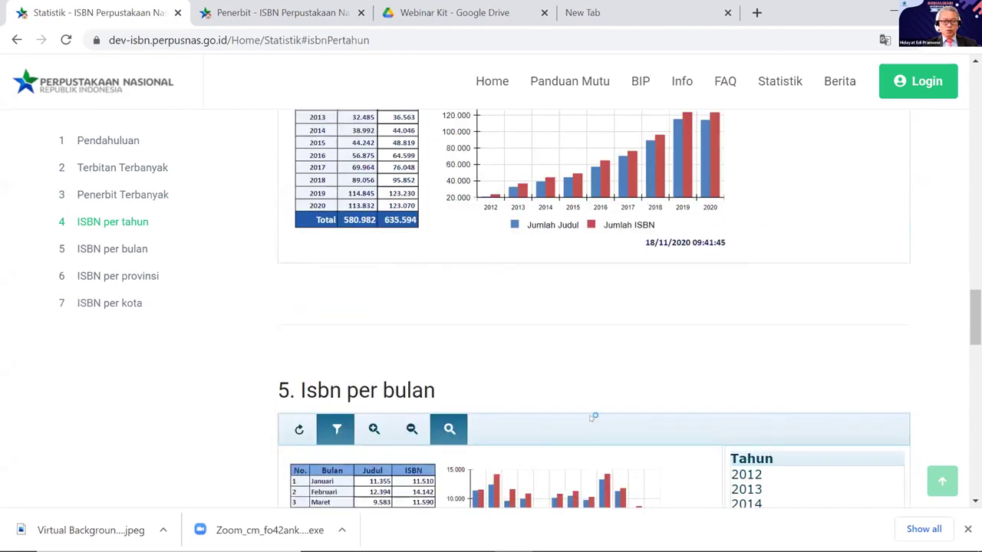
scroll(587, 408, "down", 2)
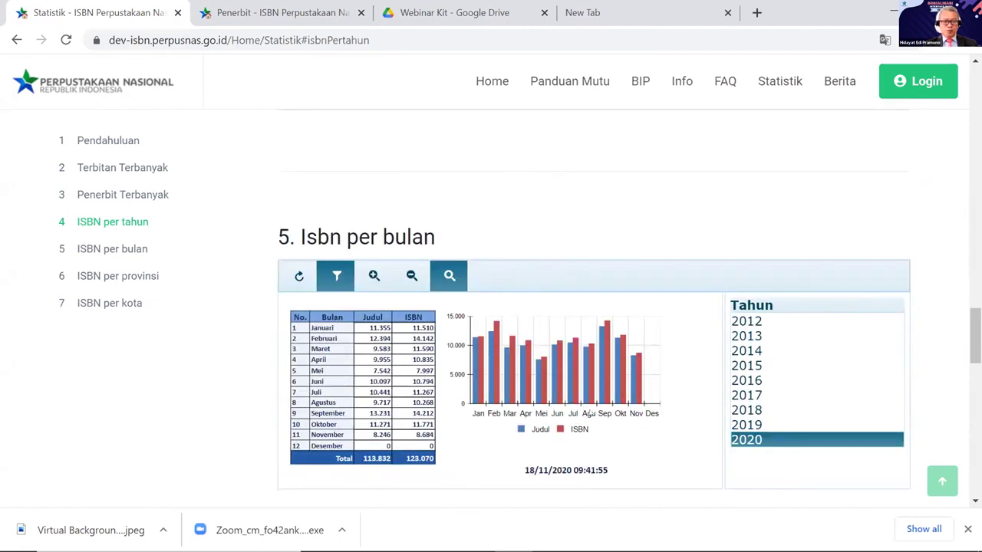
- Change the monthly ISBN year from 2020 to 2019, then 2018, and scroll to Isbn per provinsi
scroll(589, 412, "down", 1)
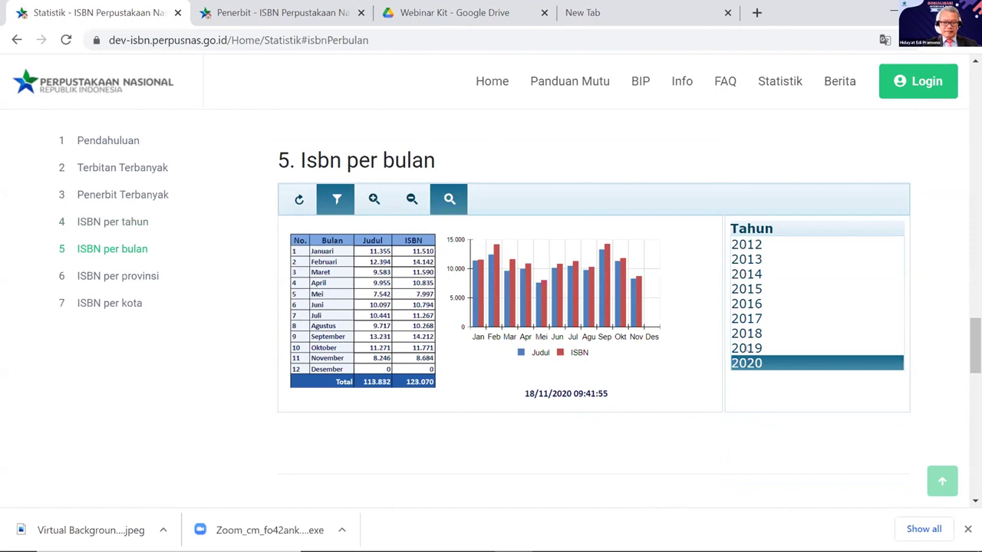
left_click(747, 348)
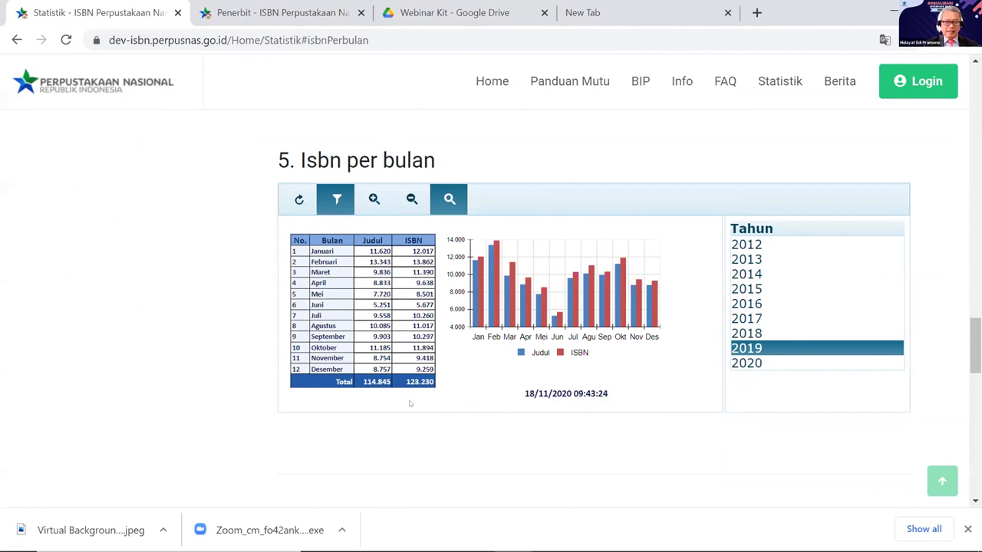
key("Up")
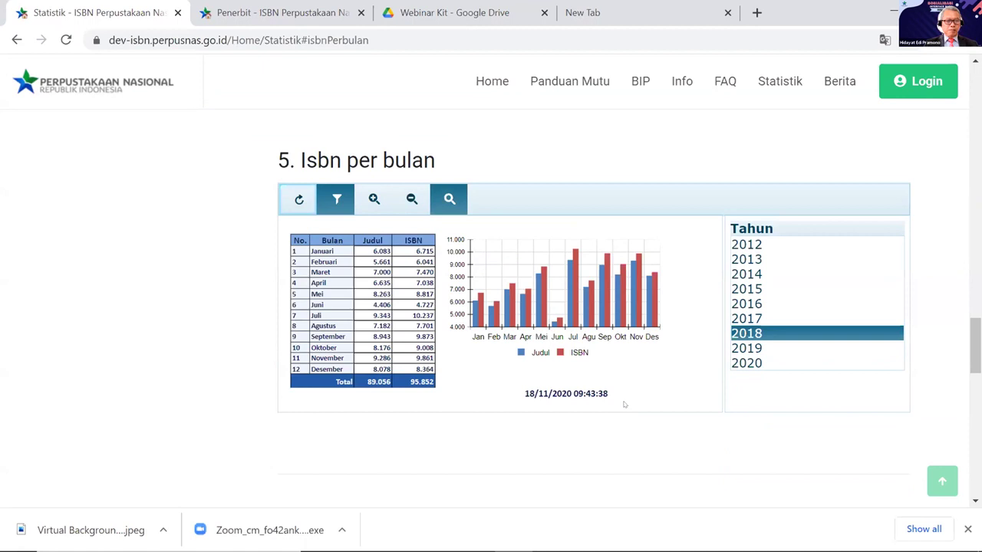
scroll(625, 404, "down", 4)
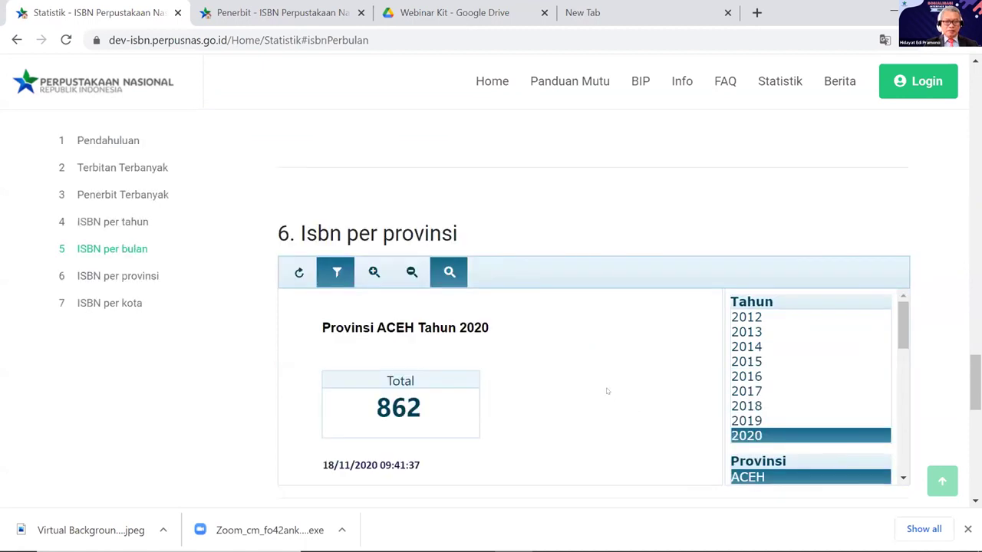
- Check the ACEH per-province ISBN totals for 2019 and 2018
scroll(607, 391, "down", 1)
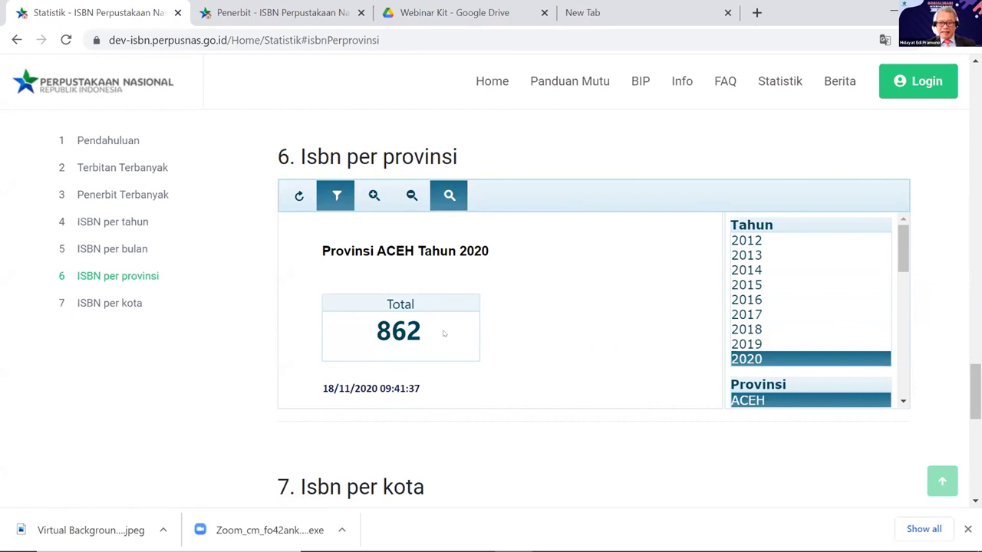
left_click(749, 342)
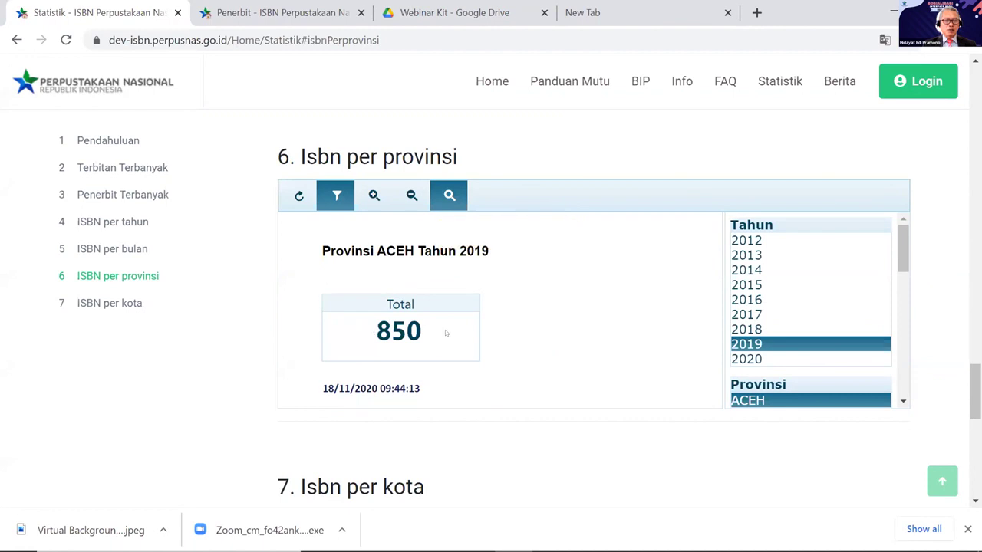
left_click(736, 329)
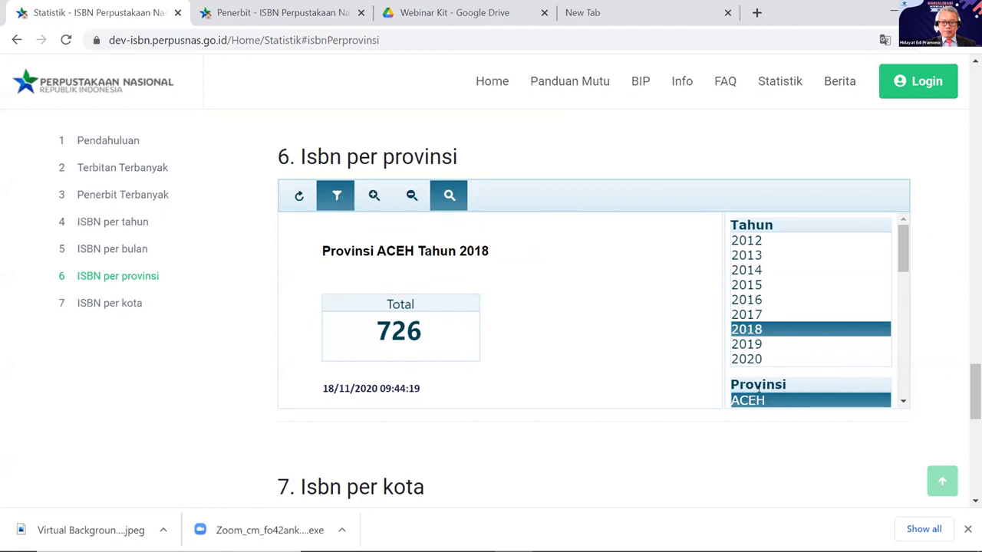
left_click(764, 400)
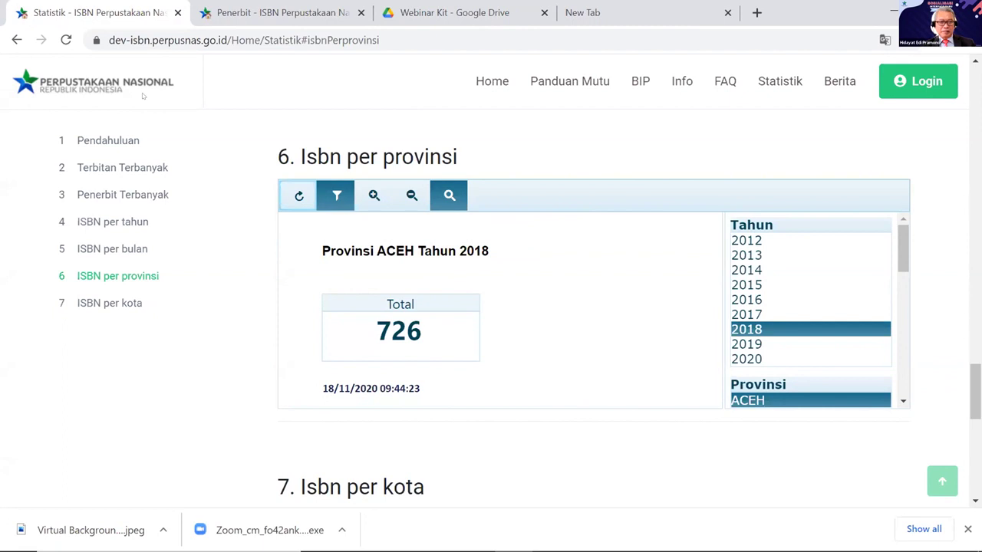
left_click(902, 400)
- Show BANTEN's 2018 total of 2.105, then scroll down to Isbn per kota
scroll(821, 381, "down", 3)
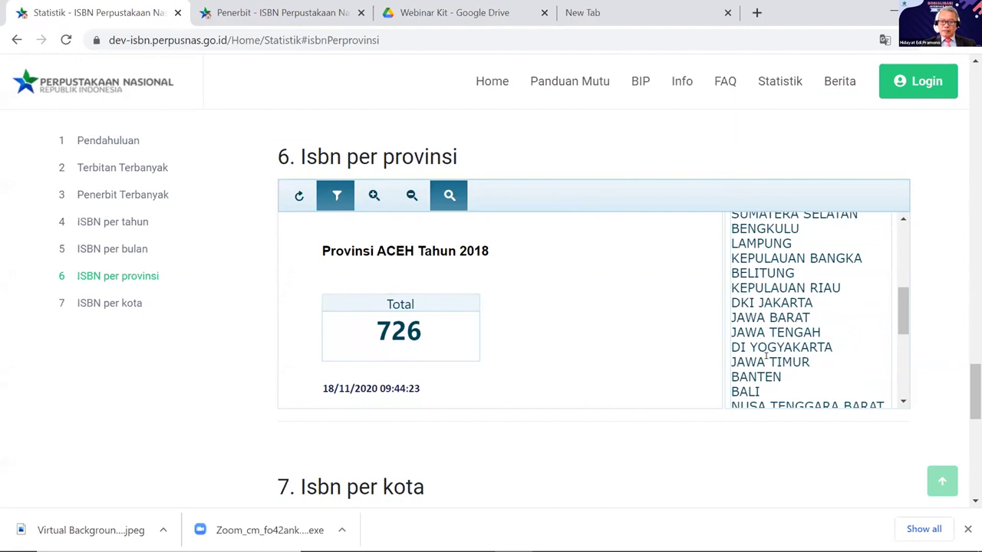
left_click(758, 376)
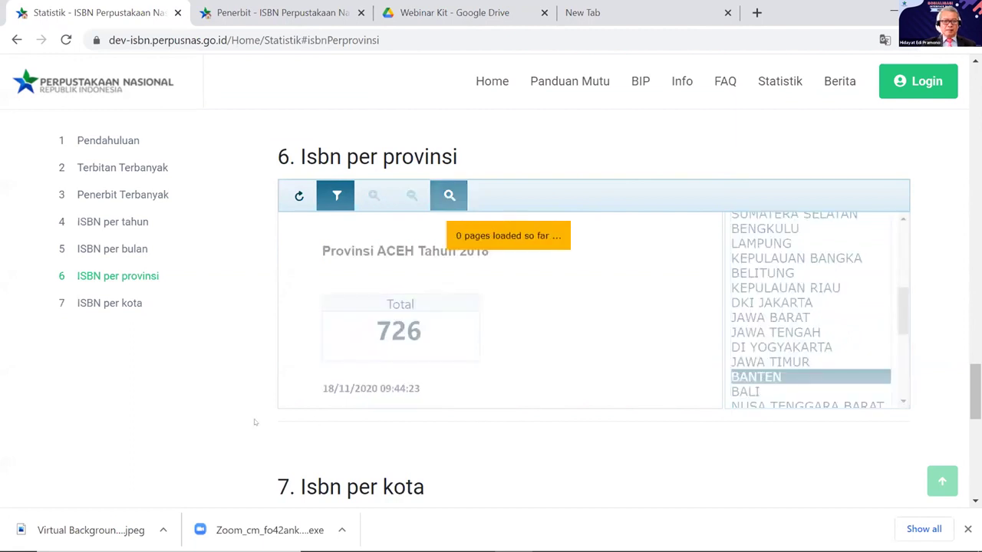
scroll(770, 357, "up", 3)
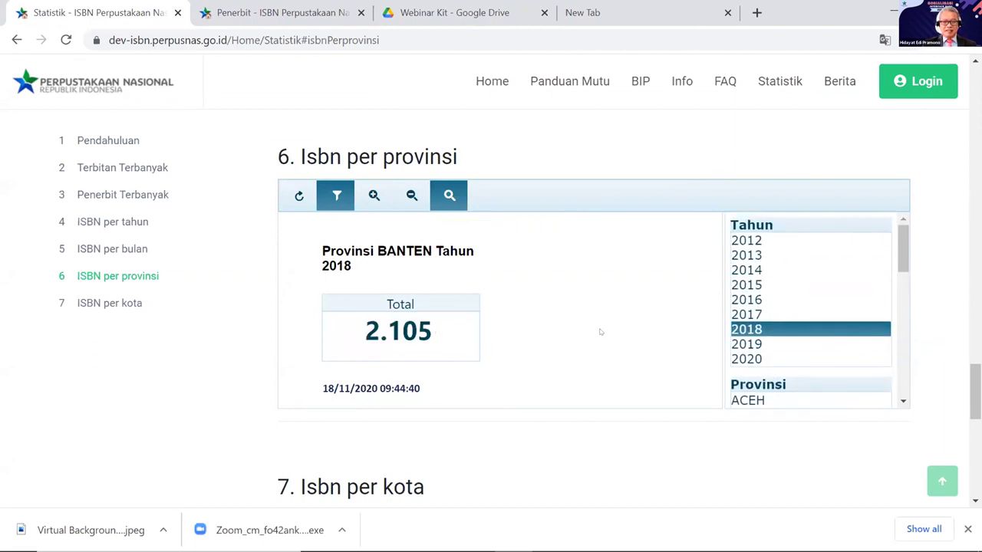
scroll(600, 332, "down", 1)
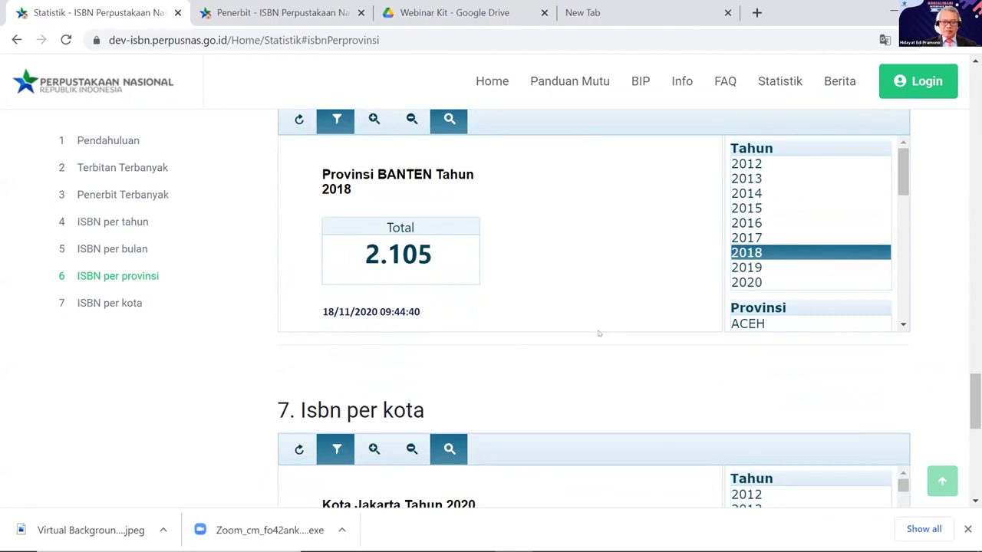
scroll(599, 333, "down", 1)
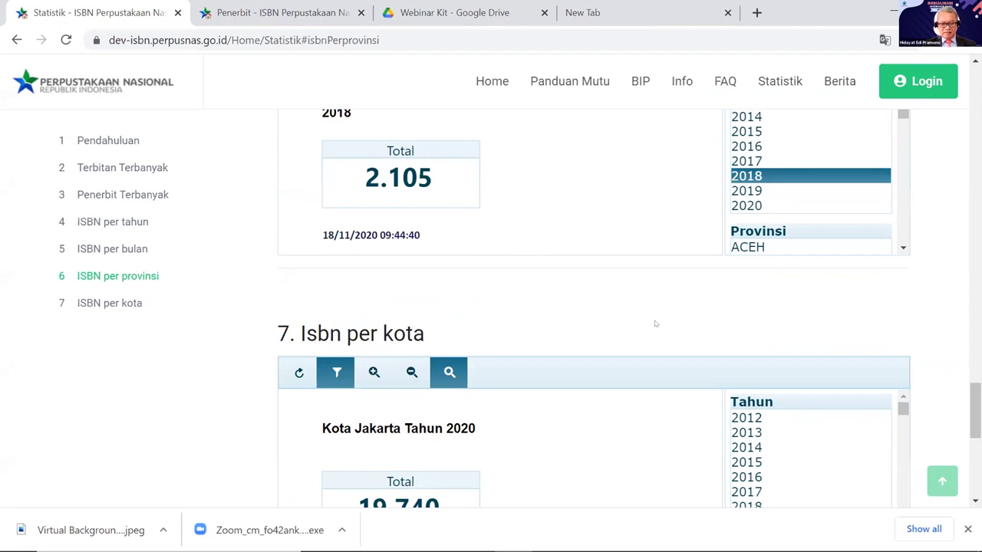
scroll(648, 315, "down", 1)
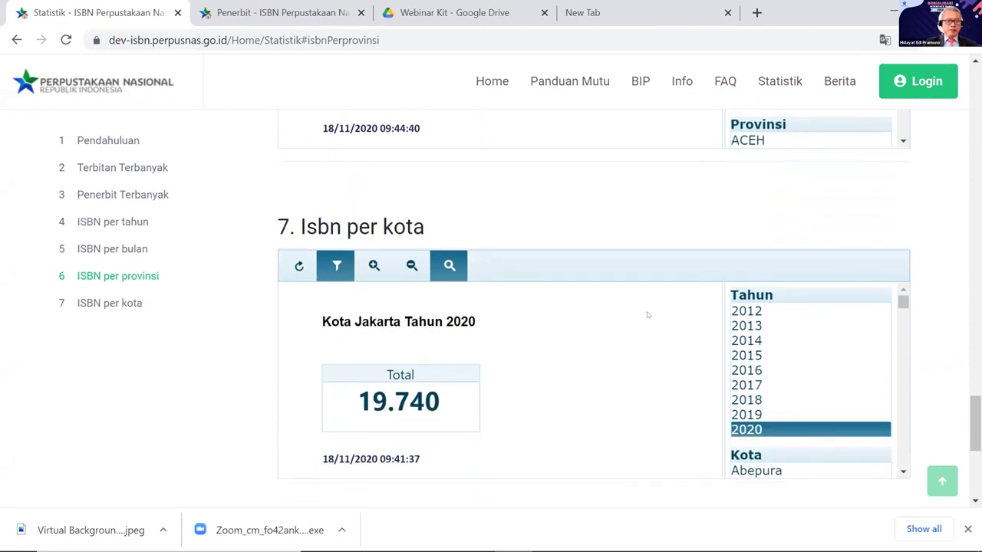
- Select Batu Bara in the Isbn per kota city list
scroll(648, 315, "down", 1)
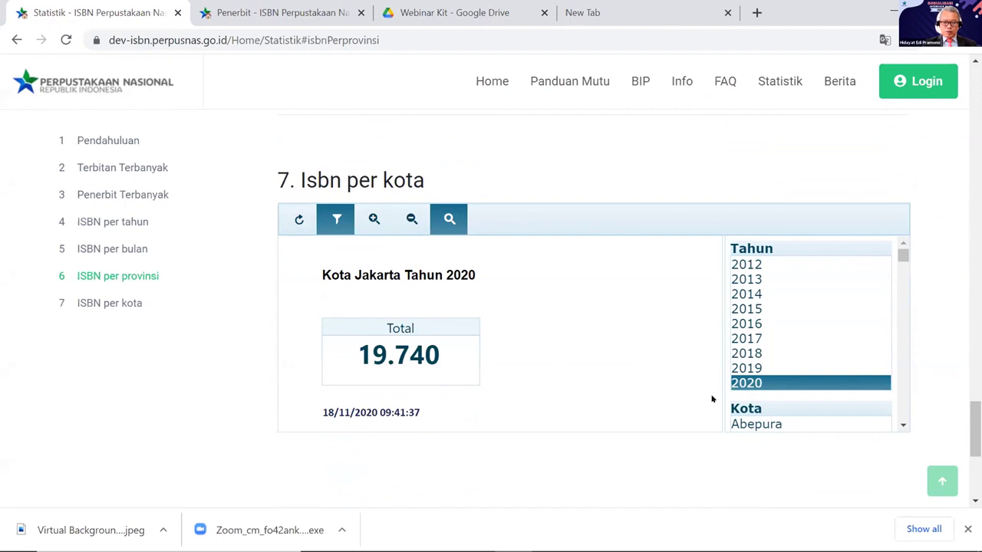
scroll(704, 389, "up", 3)
scroll(704, 390, "up", 2)
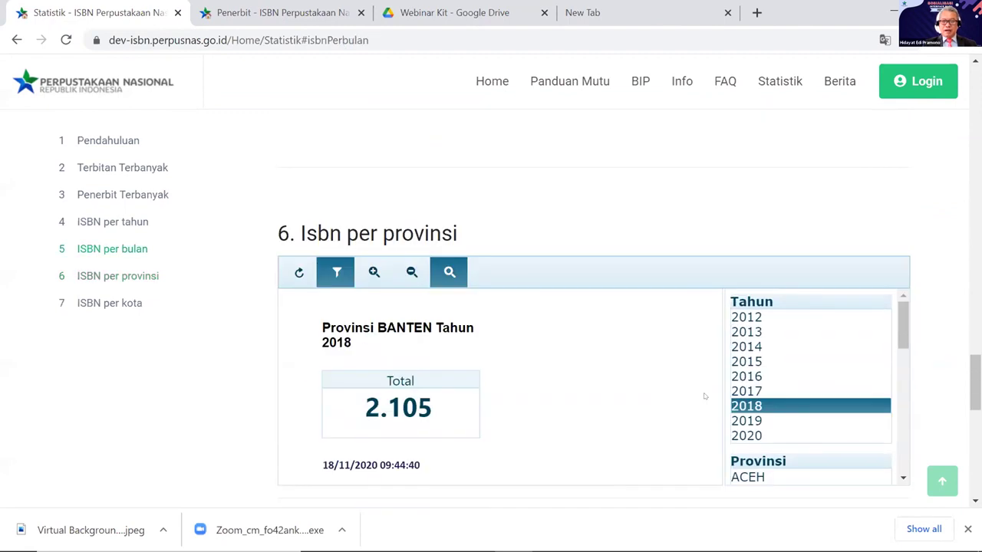
scroll(704, 389, "down", 1)
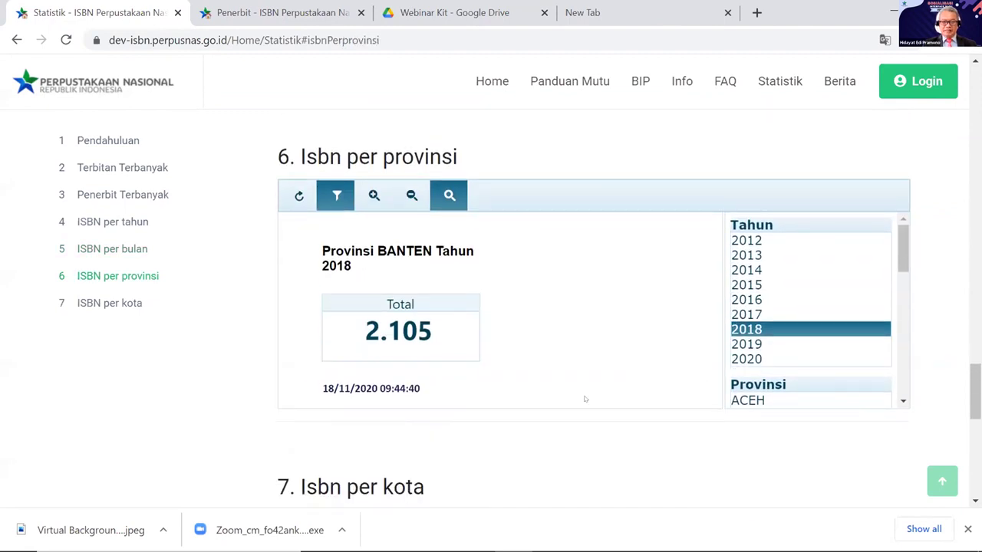
scroll(761, 373, "down", 4)
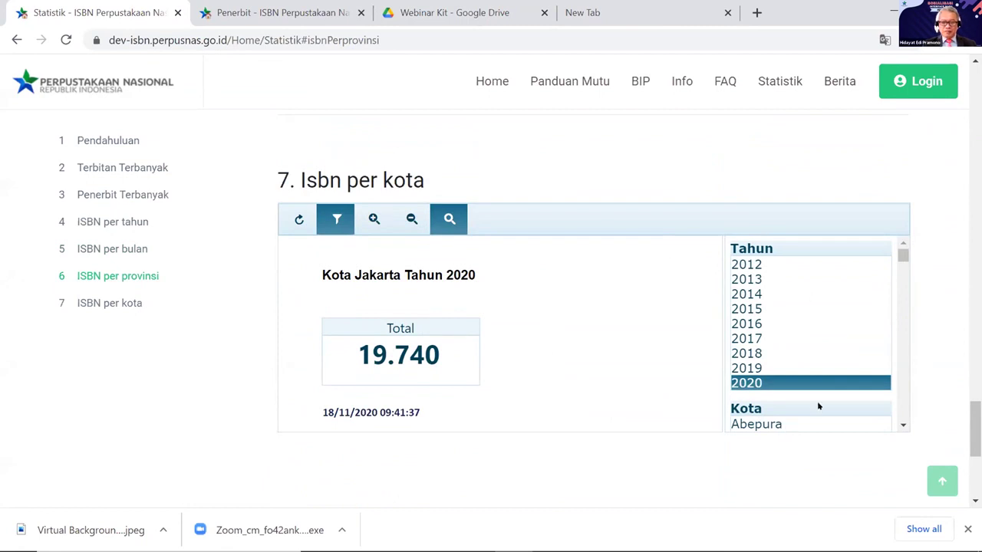
scroll(904, 267, "down", 4)
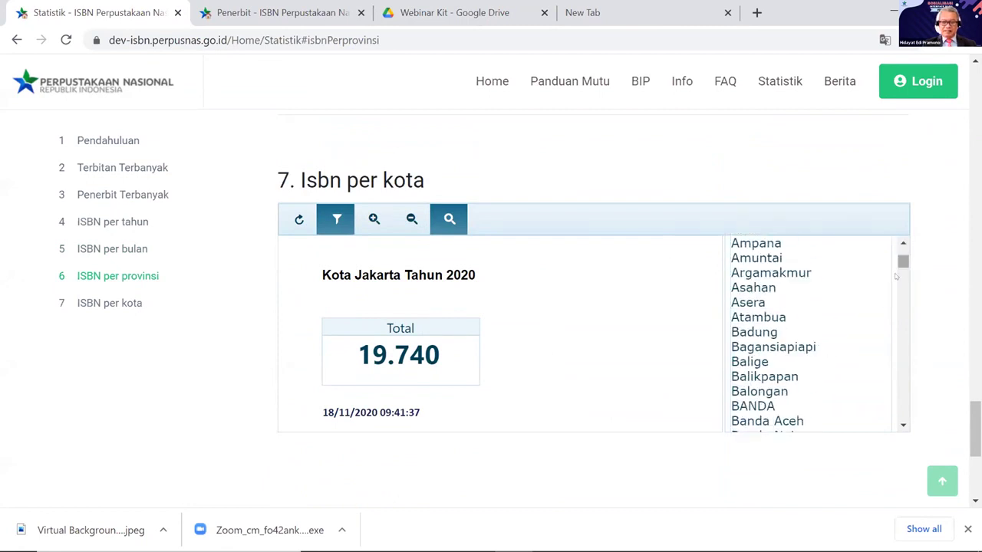
scroll(844, 354, "down", 6)
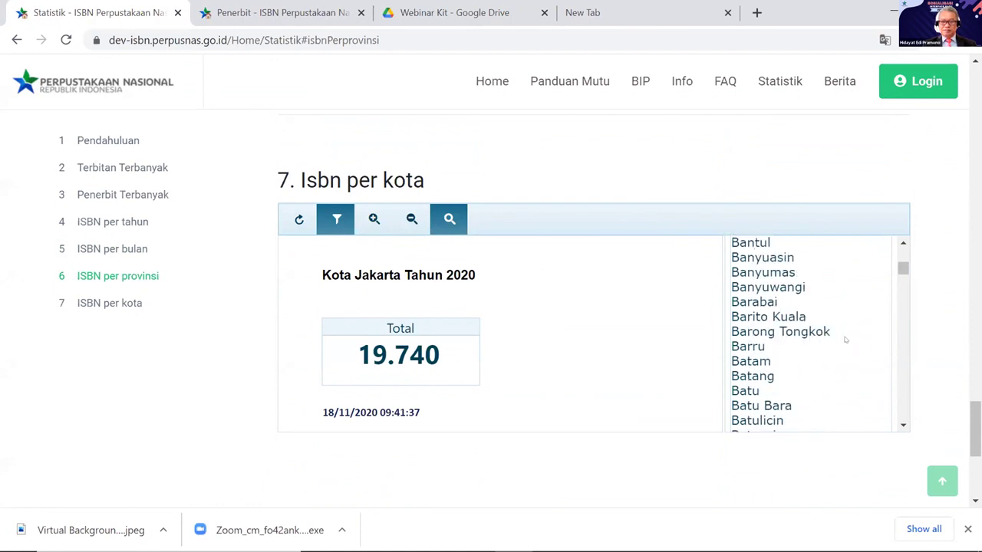
scroll(843, 338, "down", 2)
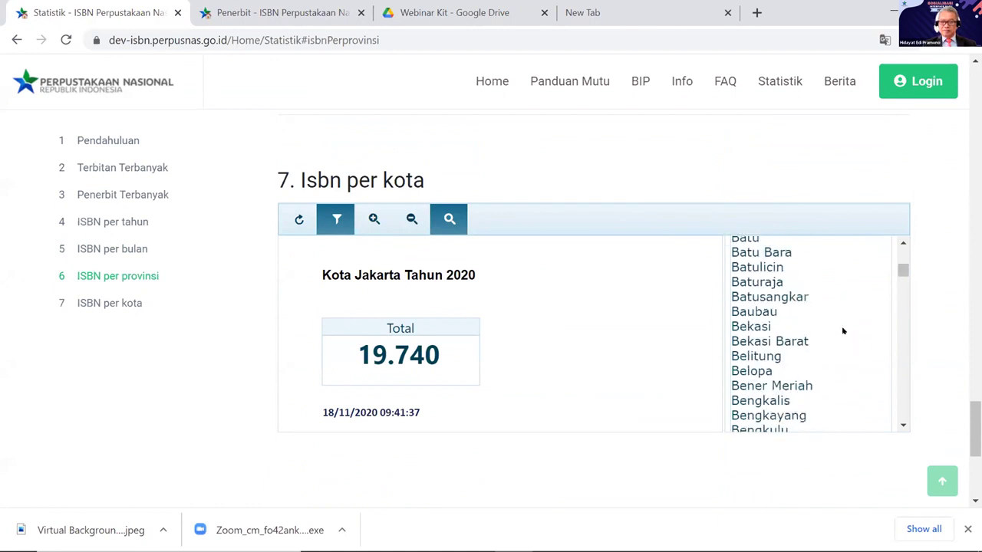
left_click(765, 252)
- Change the city chart's year through 2019 to 2018, showing 17 ISBNs
scroll(557, 407, "up", 3)
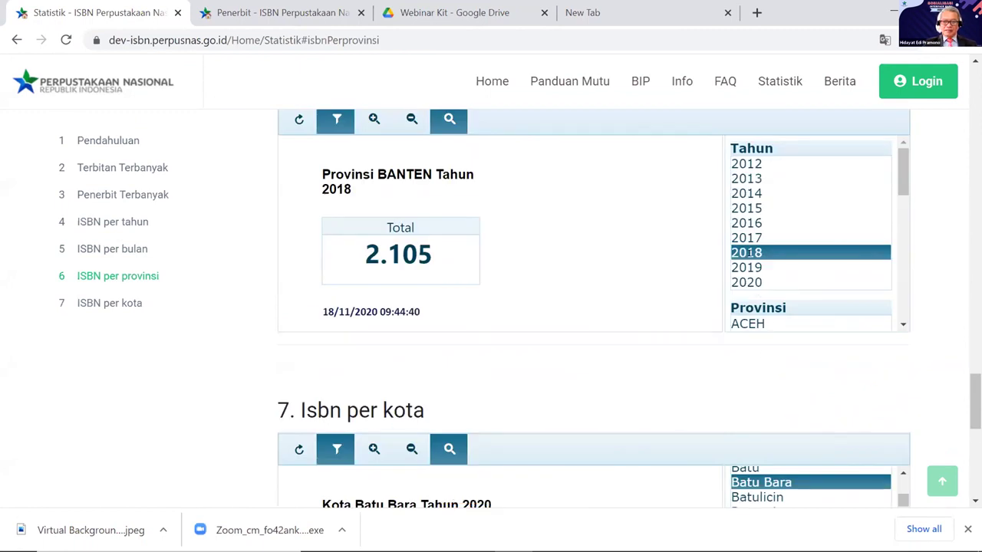
scroll(748, 278, "down", 1)
scroll(747, 278, "down", 3)
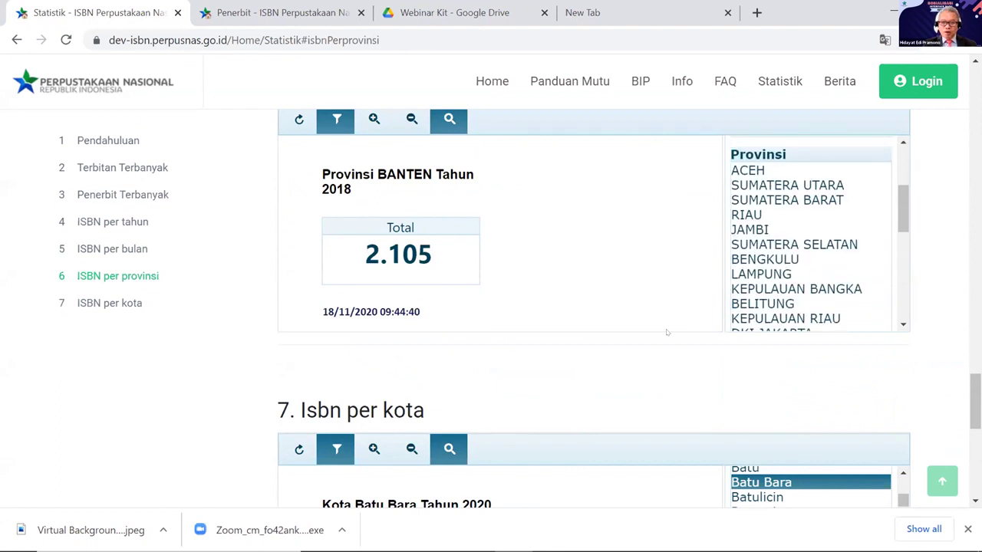
scroll(607, 423, "down", 2)
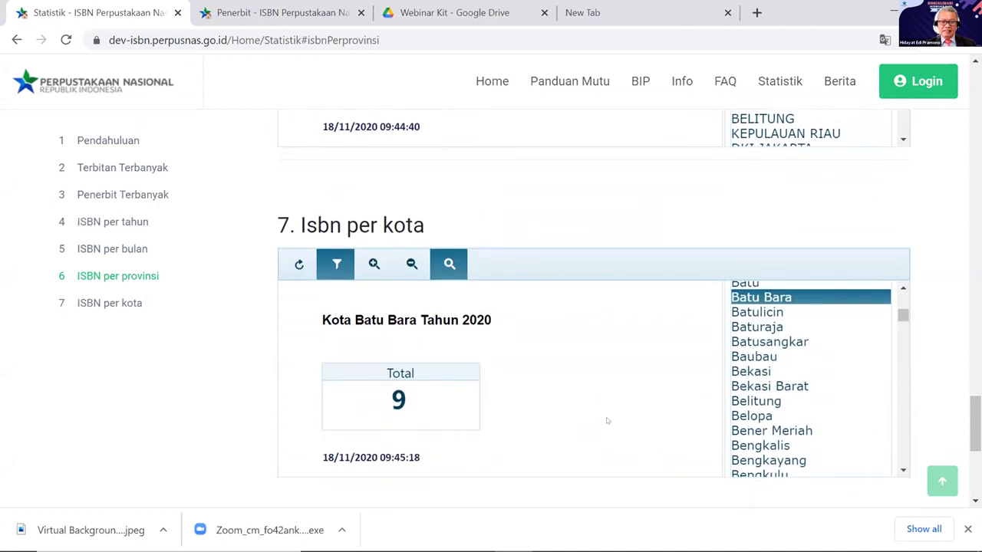
scroll(431, 363, "down", 1)
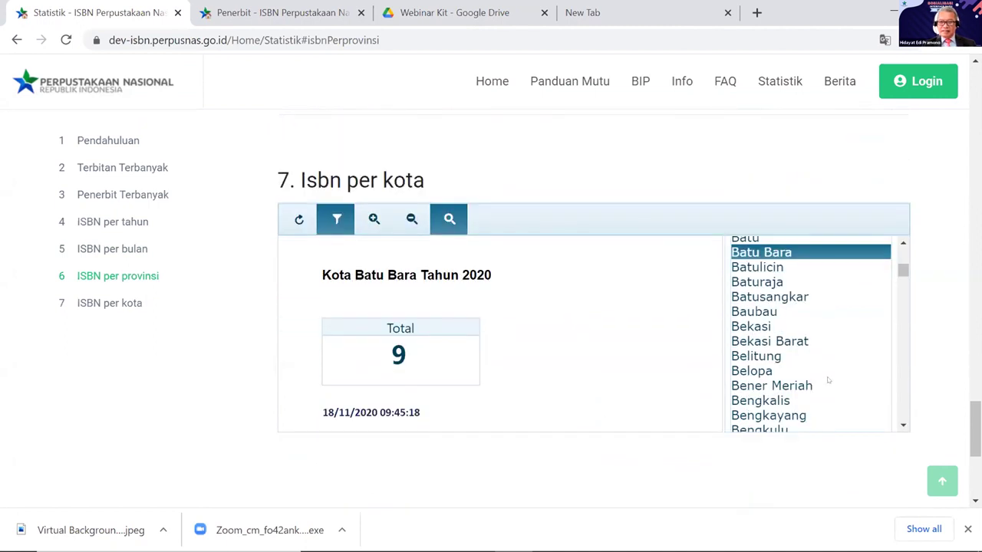
scroll(844, 373, "up", 10)
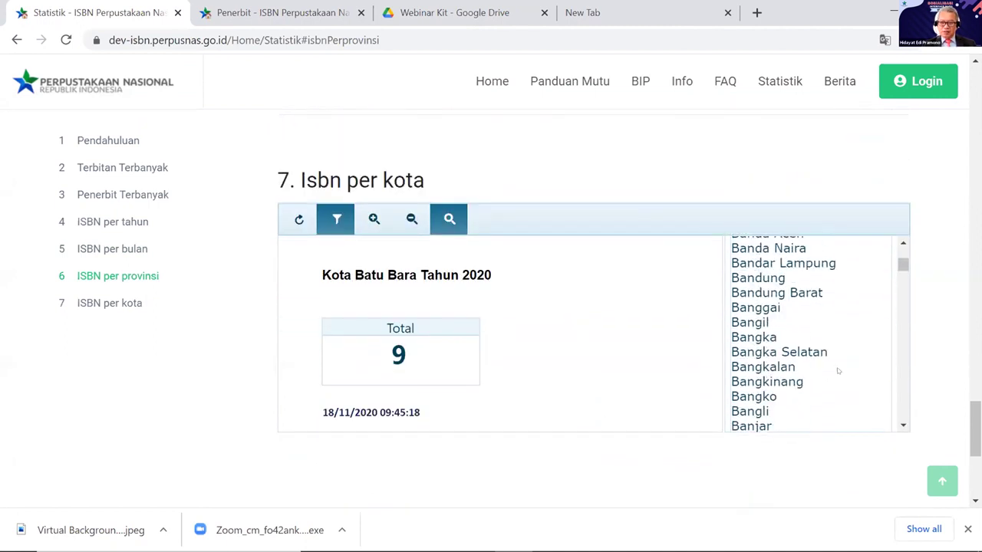
scroll(837, 371, "up", 3)
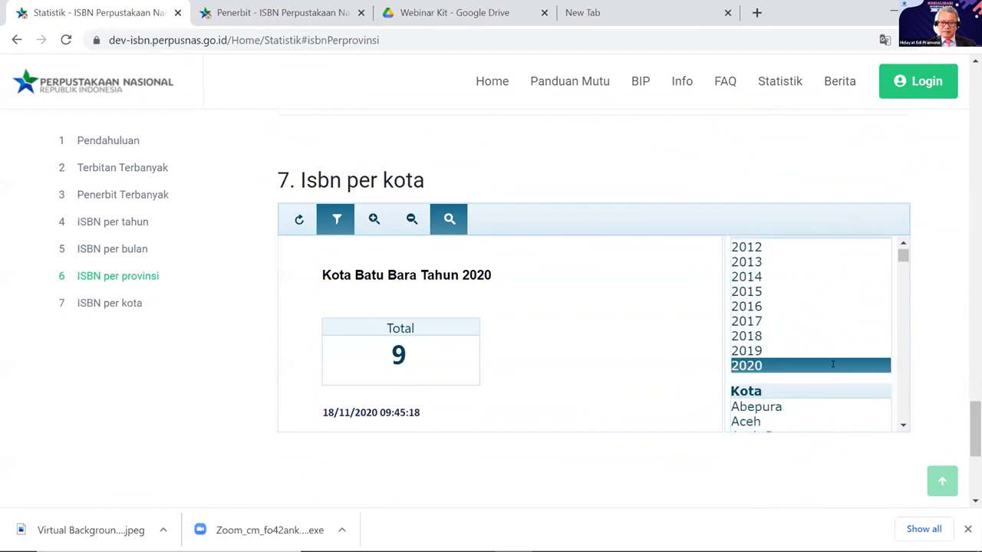
scroll(837, 370, "up", 1)
left_click(752, 379)
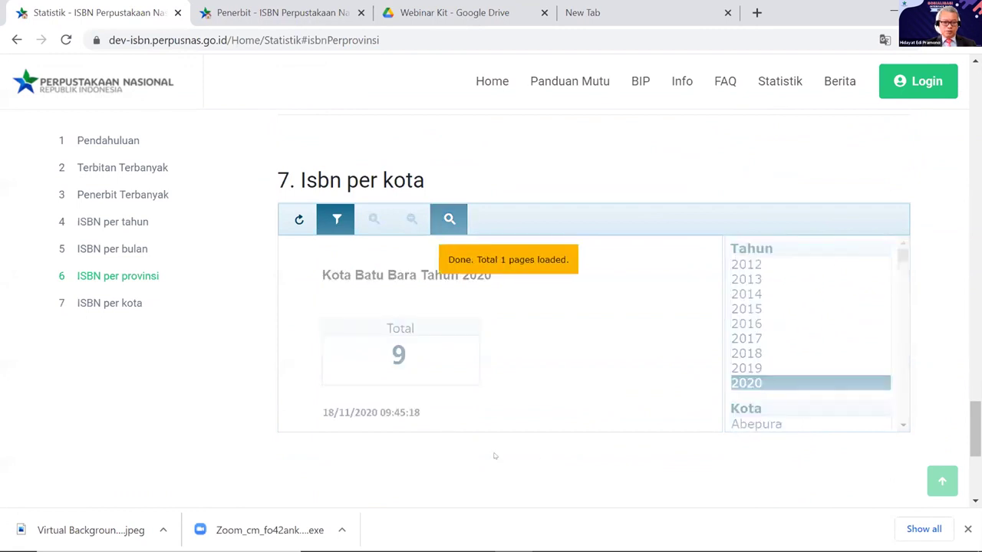
left_click(751, 370)
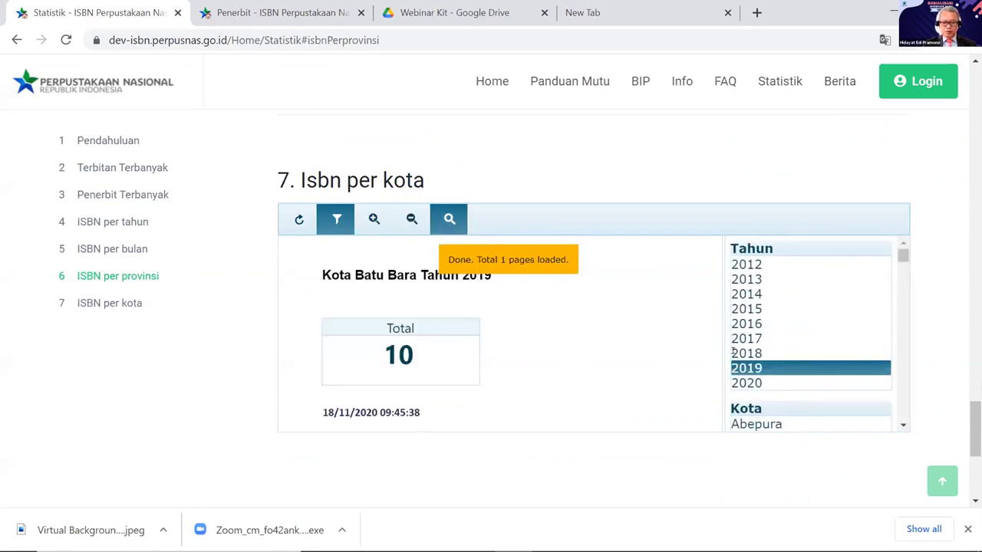
key("Up")
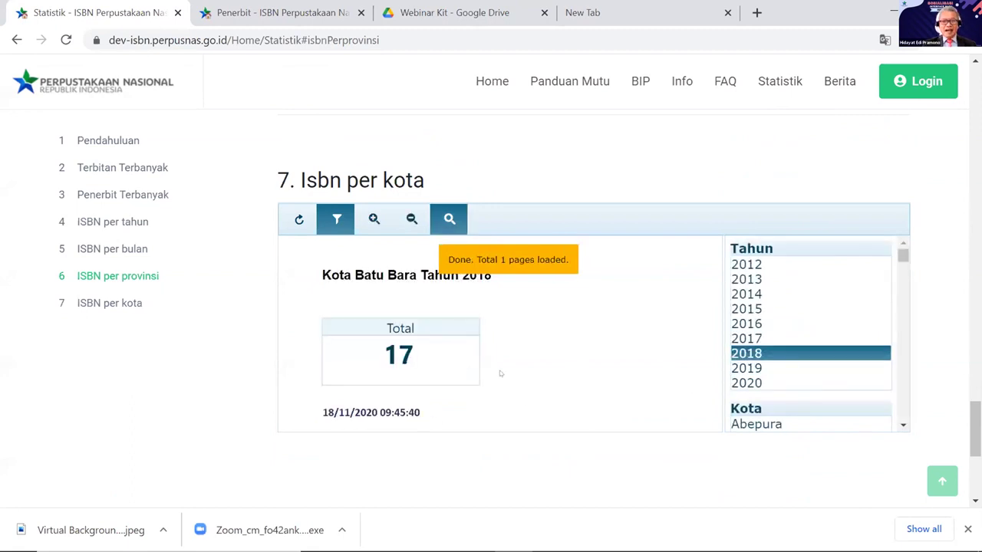
scroll(551, 366, "down", 1)
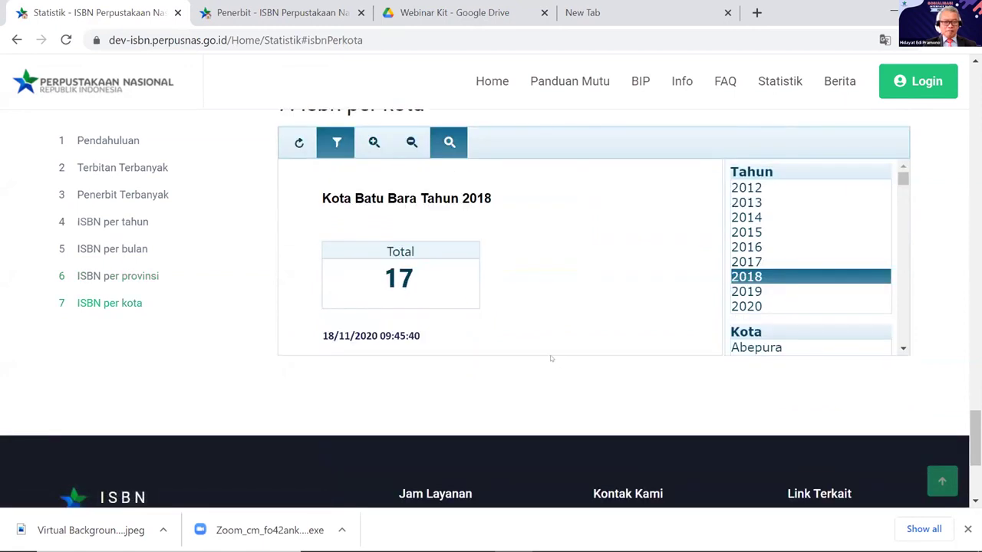
scroll(548, 367, "up", 2)
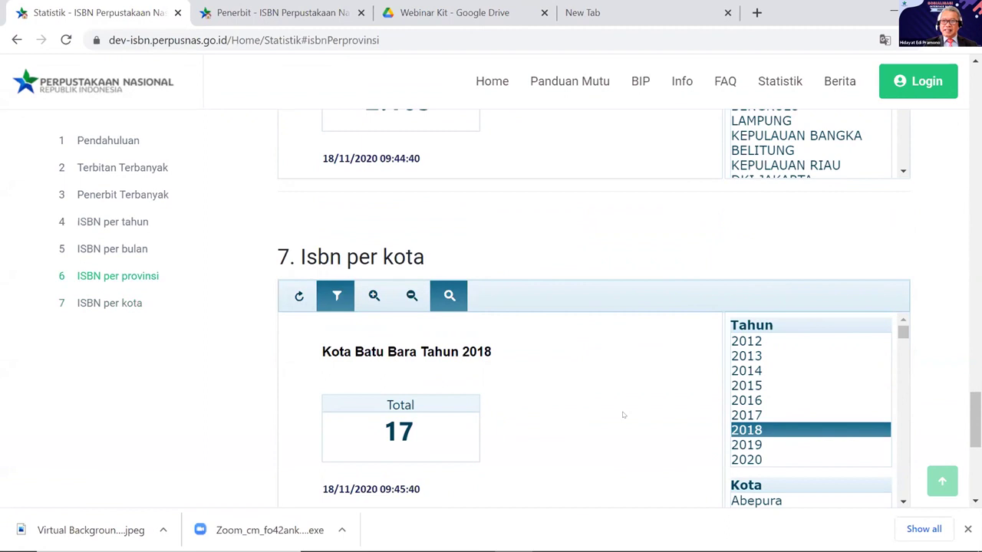
- Scroll back to the top of the statistics page and go to Home
scroll(624, 415, "up", 2)
scroll(618, 421, "up", 3)
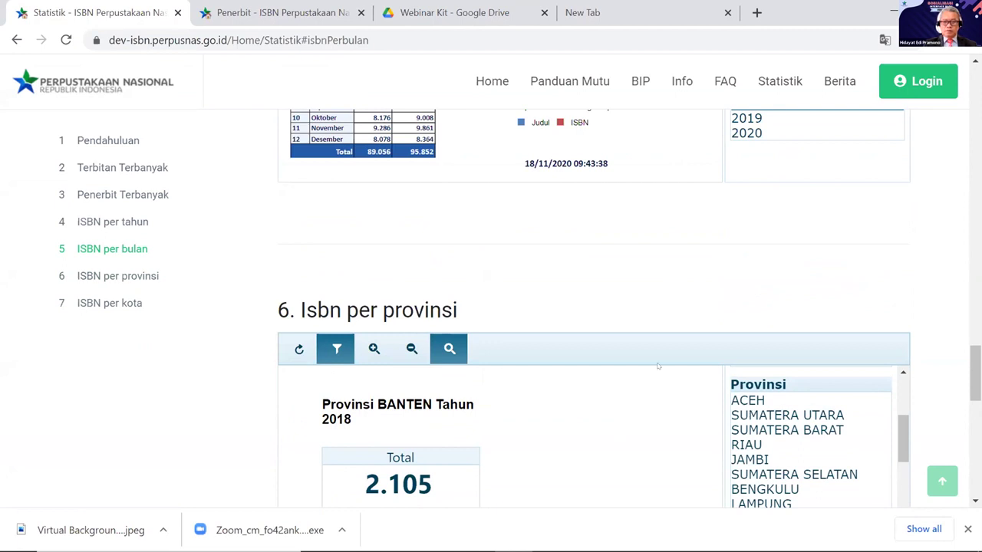
scroll(658, 367, "up", 2)
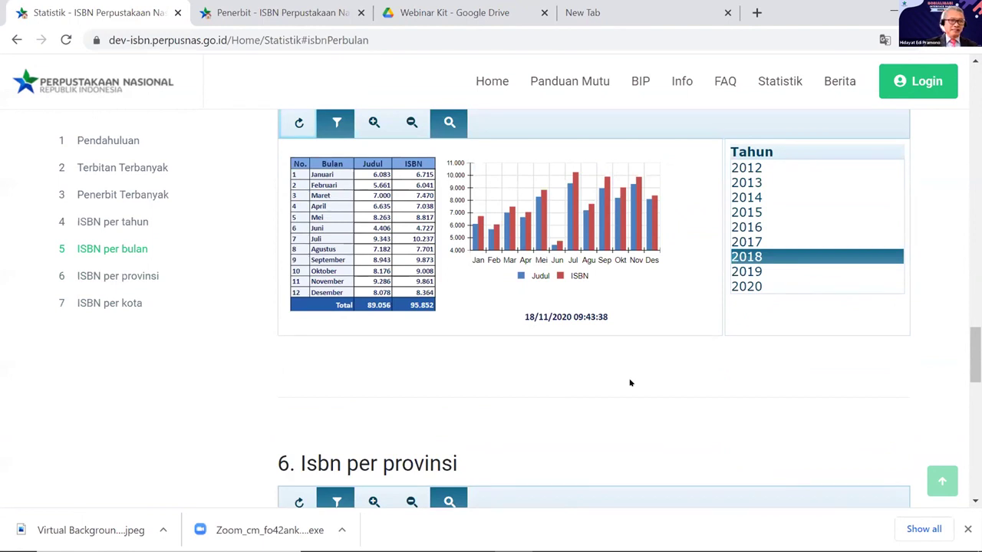
scroll(322, 283, "up", 2)
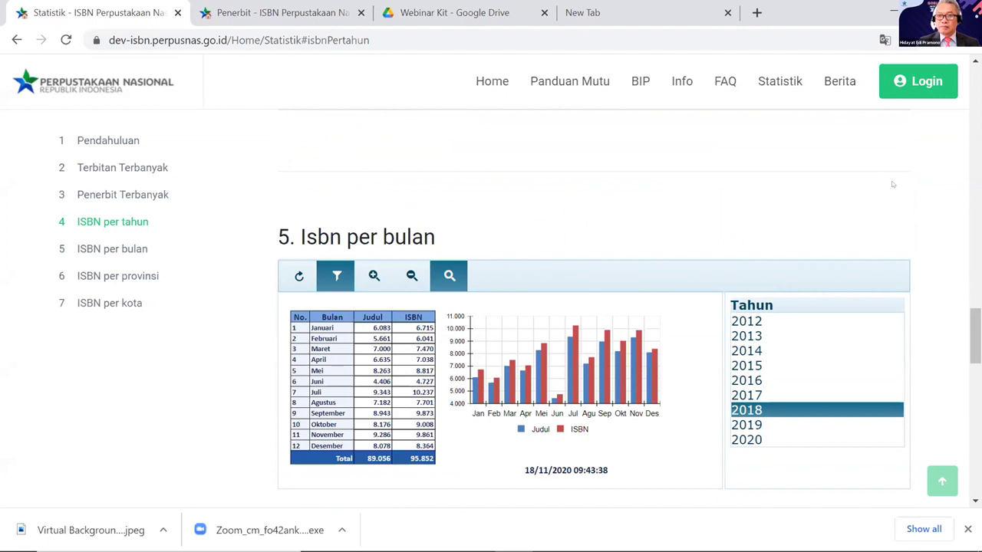
scroll(536, 115, "up", 6)
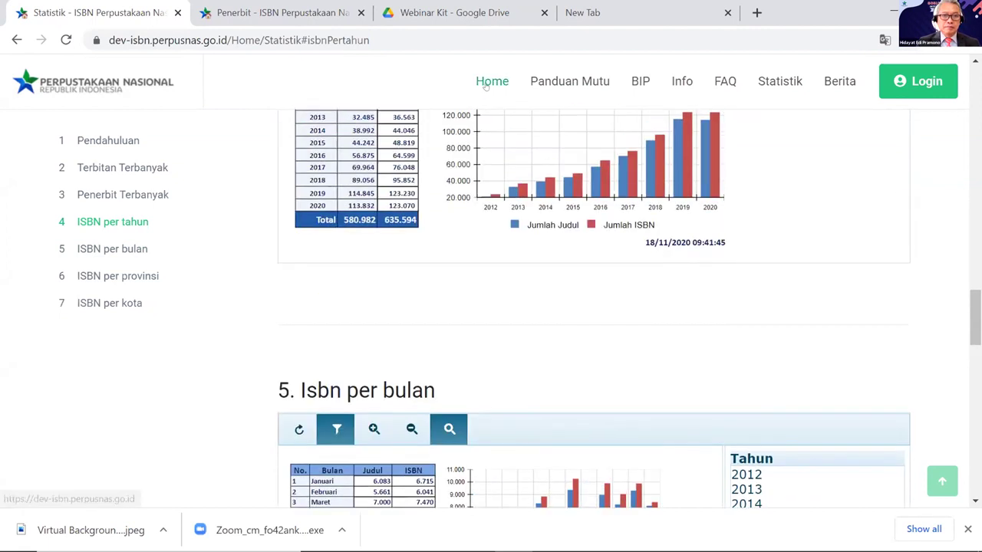
scroll(502, 96, "up", 2)
left_click(493, 84)
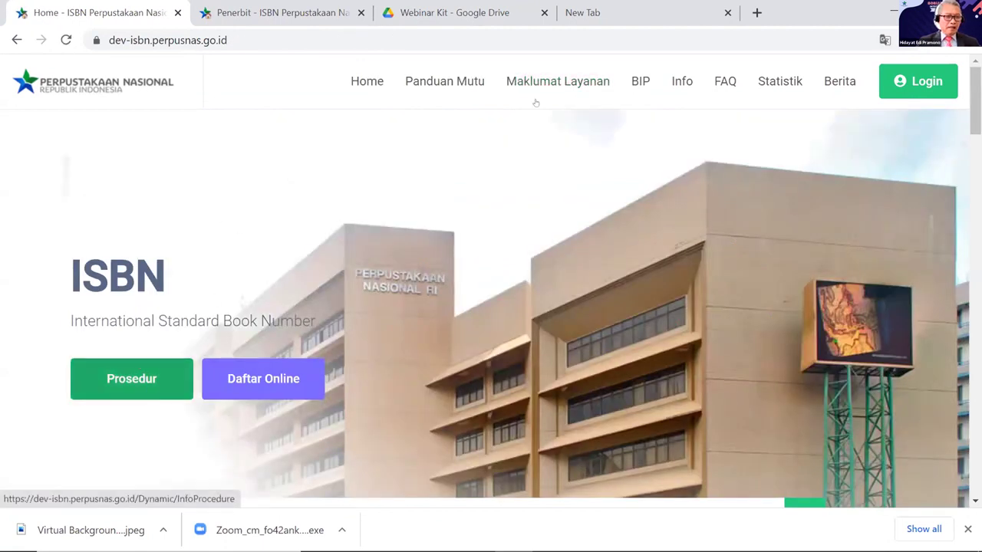
left_click(137, 387)
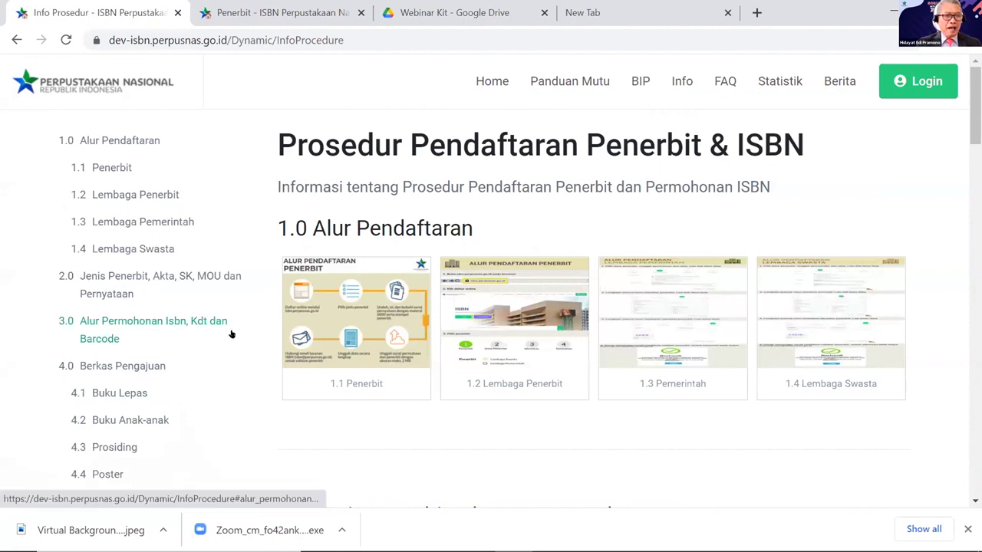
left_click(111, 142)
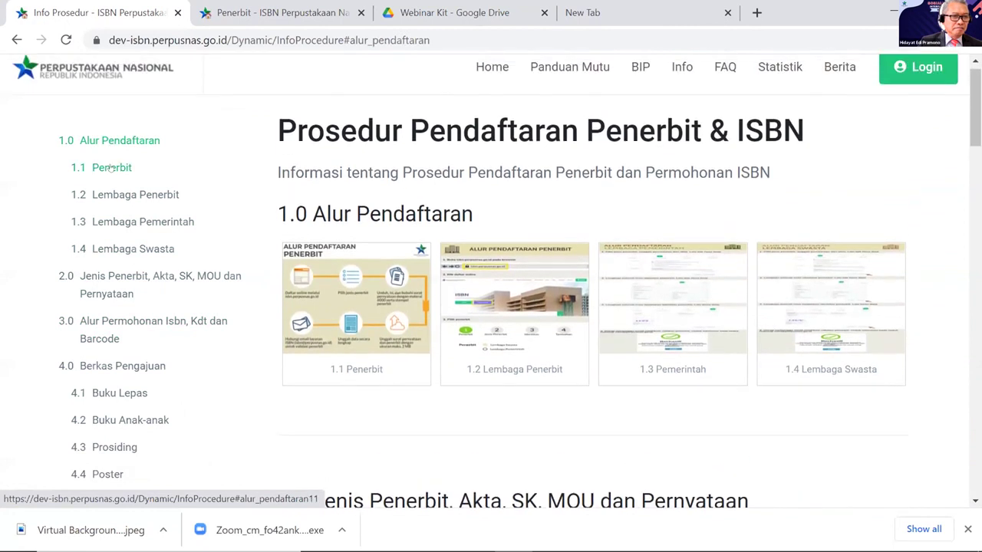
left_click(111, 168)
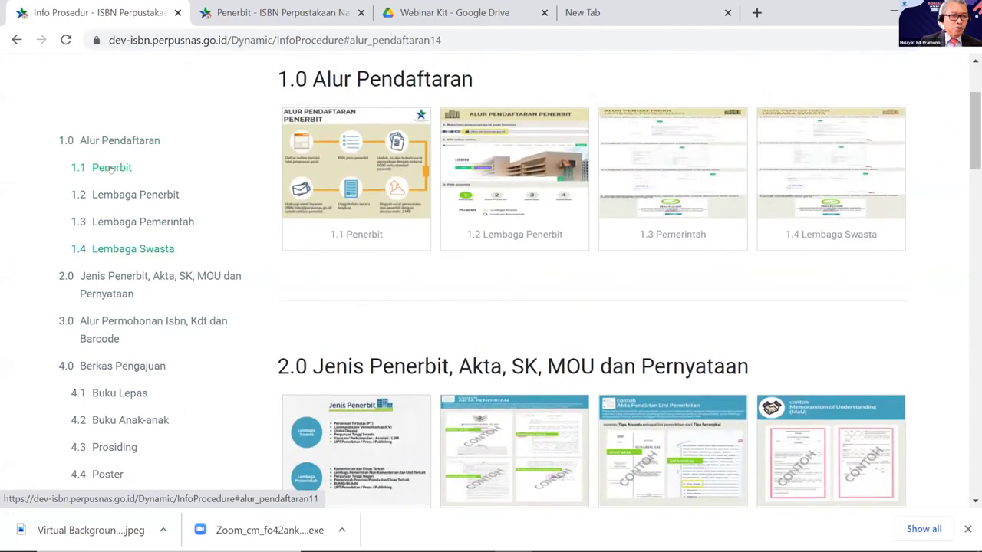
left_click(109, 194)
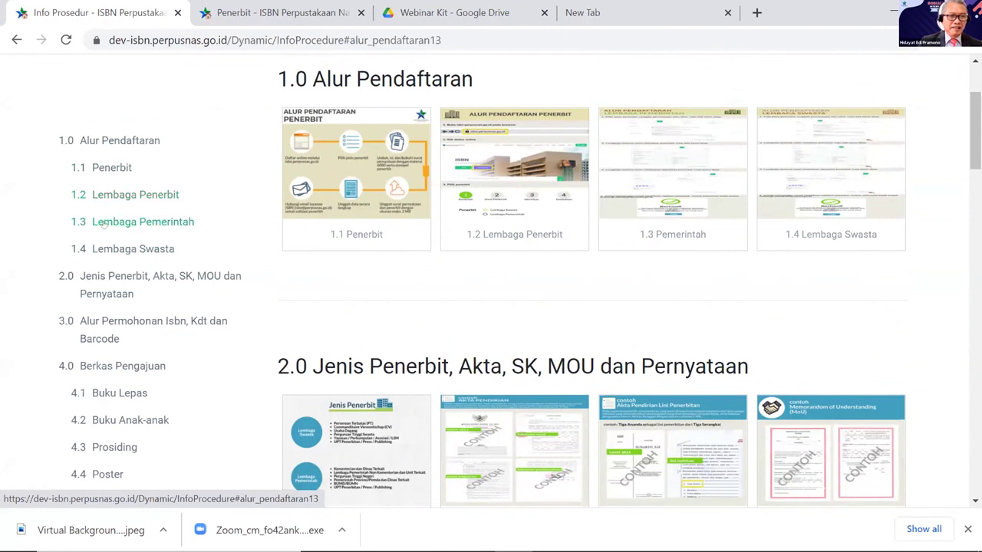
left_click(103, 248)
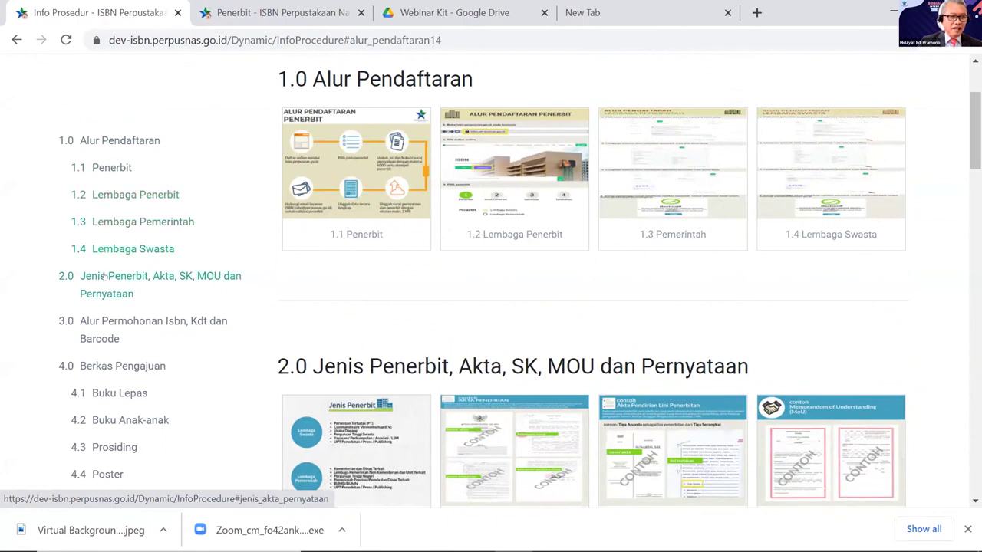
left_click(105, 279)
left_click(104, 325)
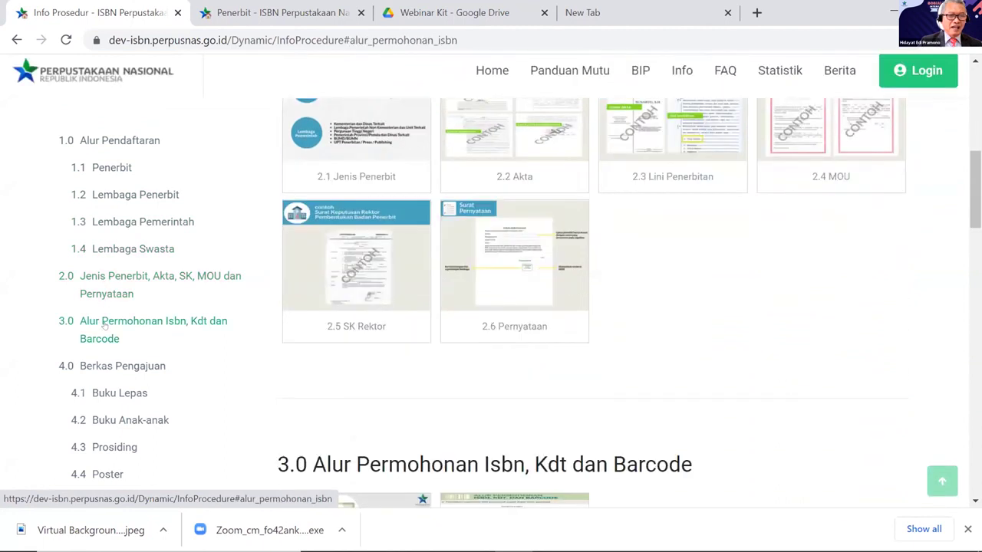
left_click(108, 369)
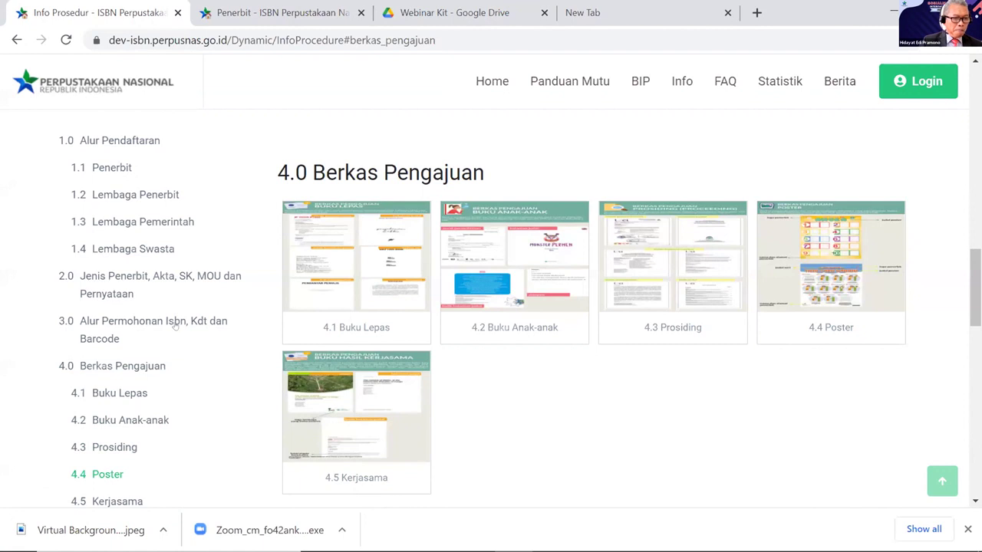
scroll(159, 381, "down", 2)
scroll(159, 381, "up", 4)
scroll(161, 381, "up", 6)
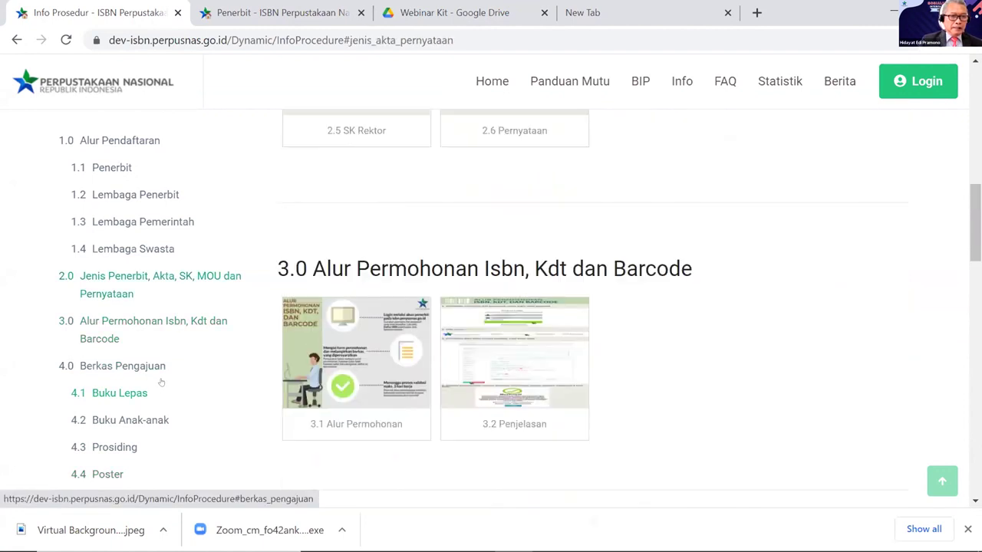
scroll(161, 374, "up", 1)
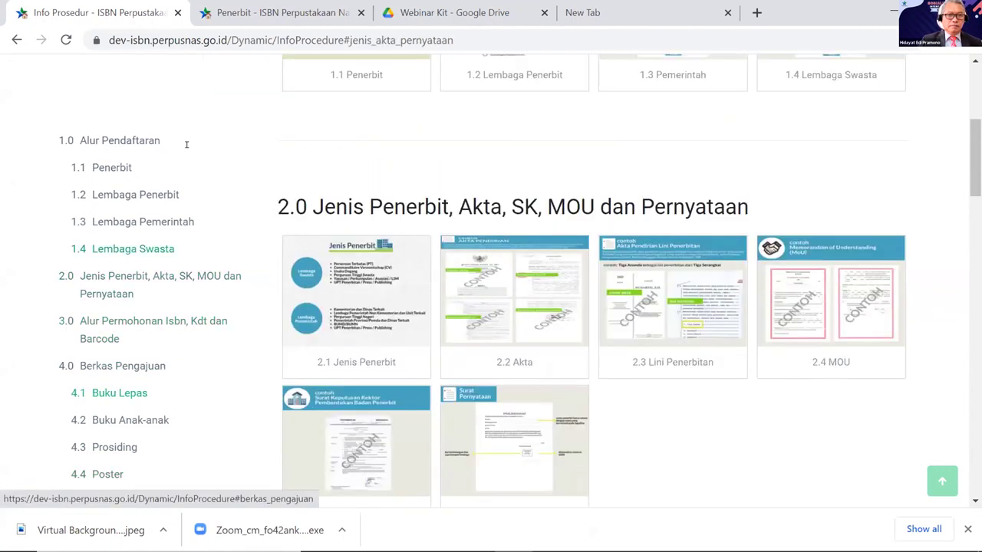
scroll(497, 94, "up", 3)
scroll(577, 332, "up", 1)
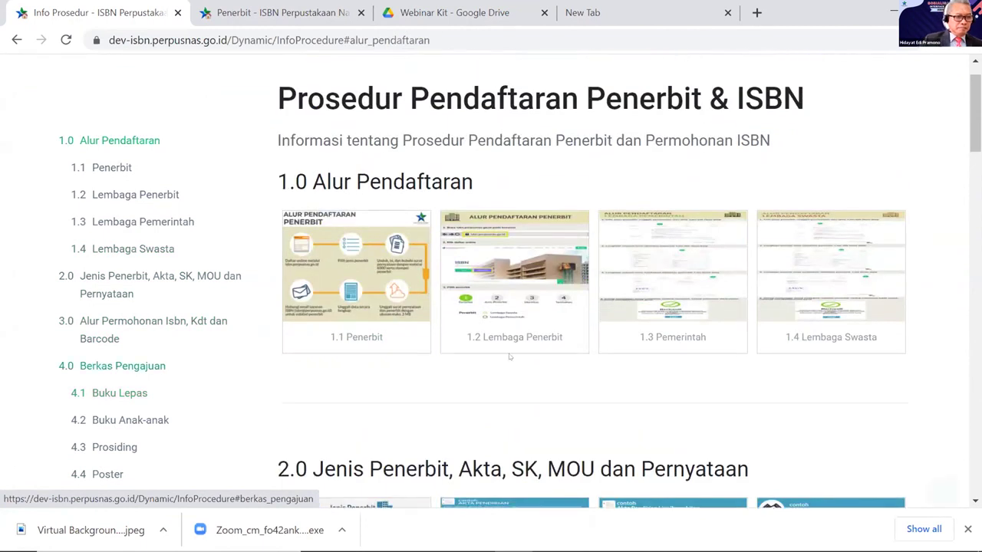
key("alt+Left")
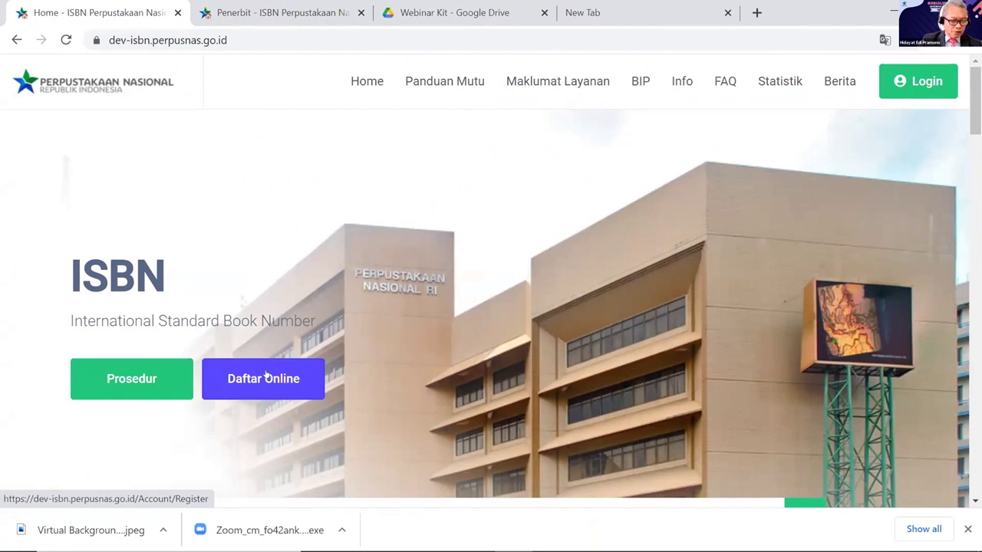
- Open the Daftar Online registration form and choose Lembaga Swasta as publisher category
left_click(266, 375)
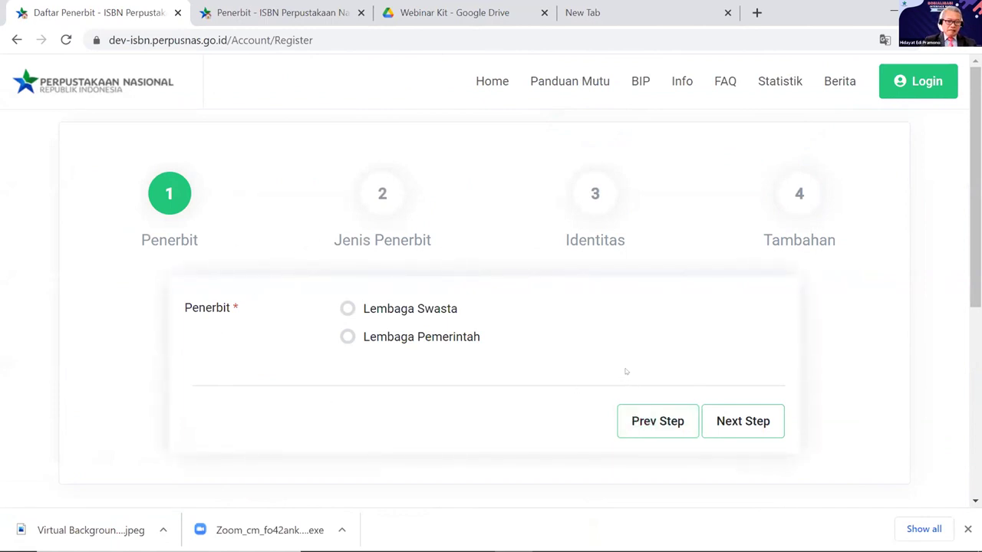
left_click(343, 309)
- Advance to Jenis Penerbit and try each publisher type from PT through UPT Penerbitan
left_click(750, 428)
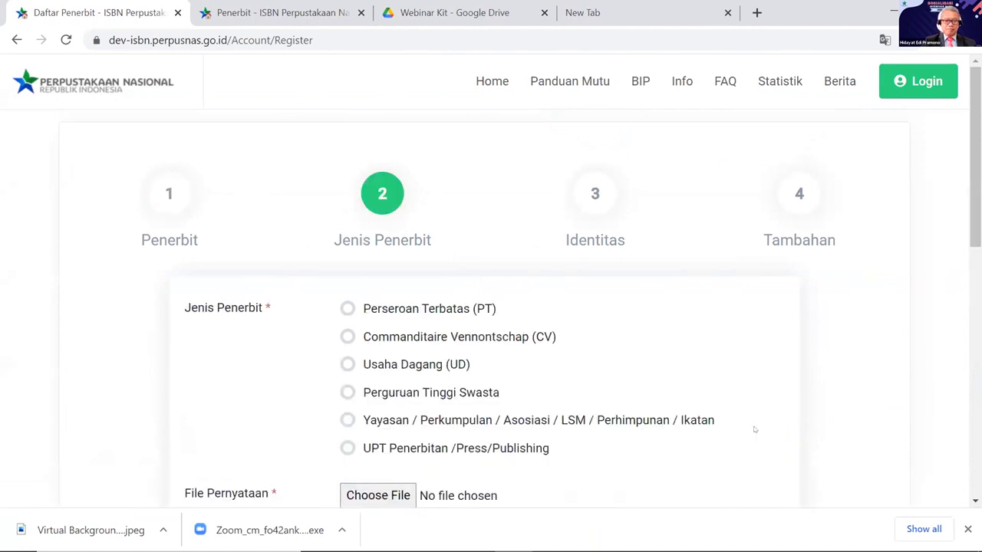
scroll(736, 319, "down", 1)
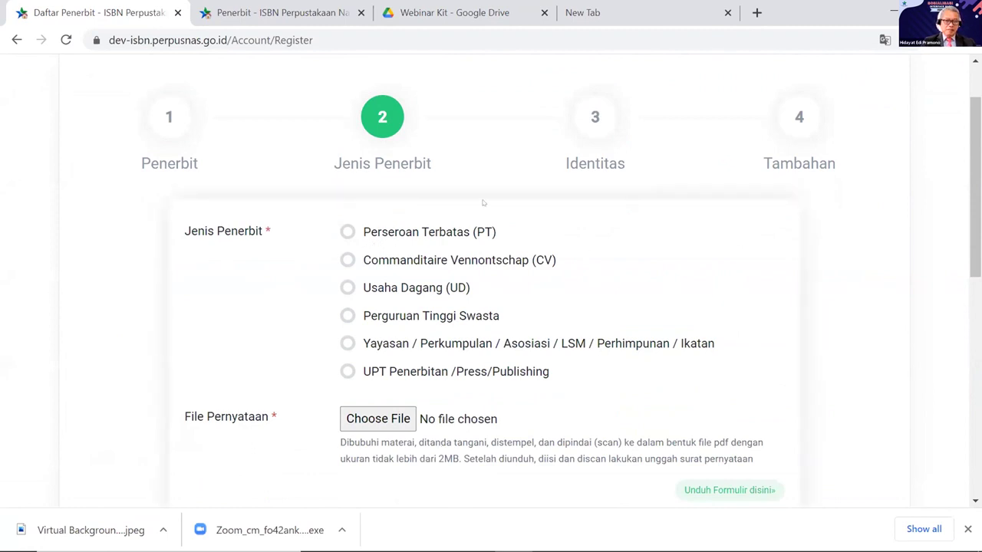
scroll(631, 226, "down", 1)
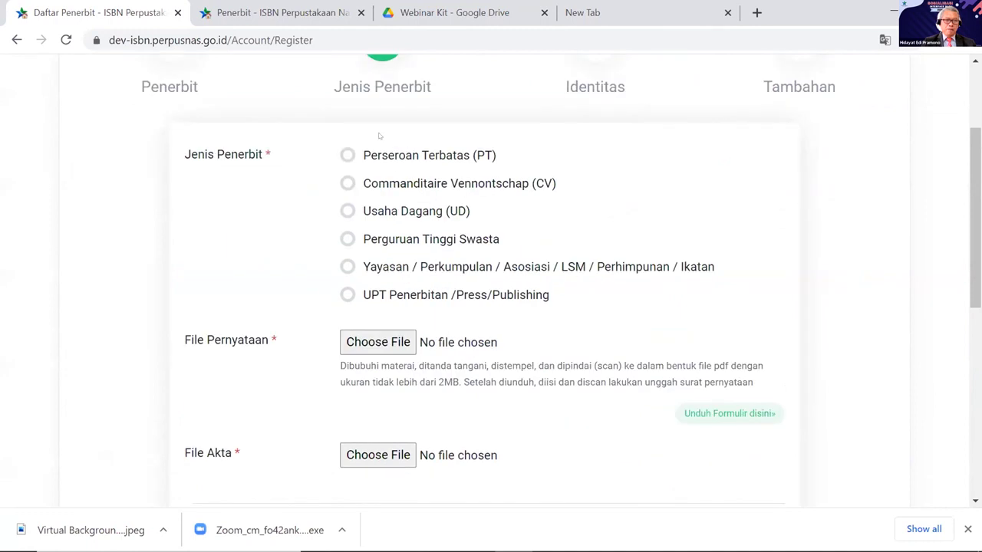
left_click(347, 155)
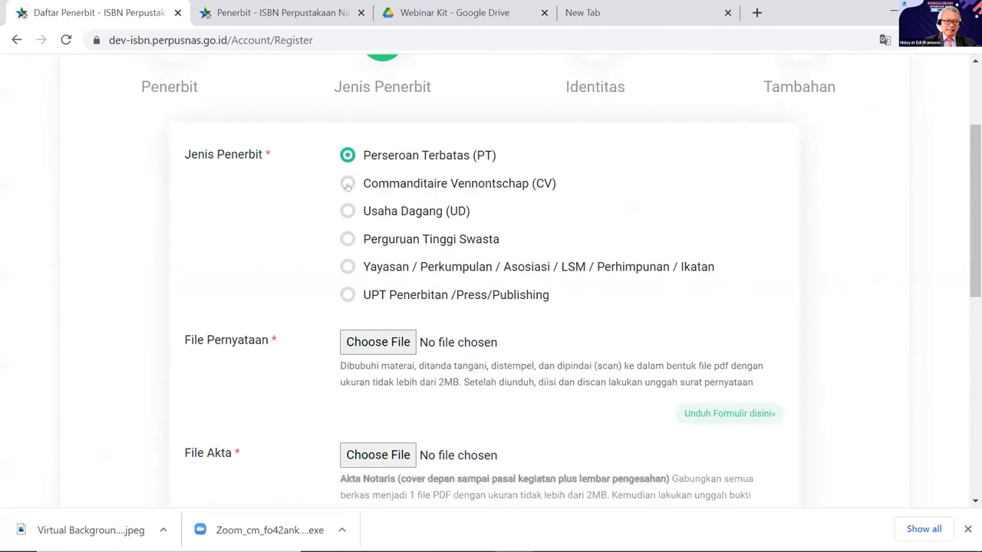
left_click(347, 183)
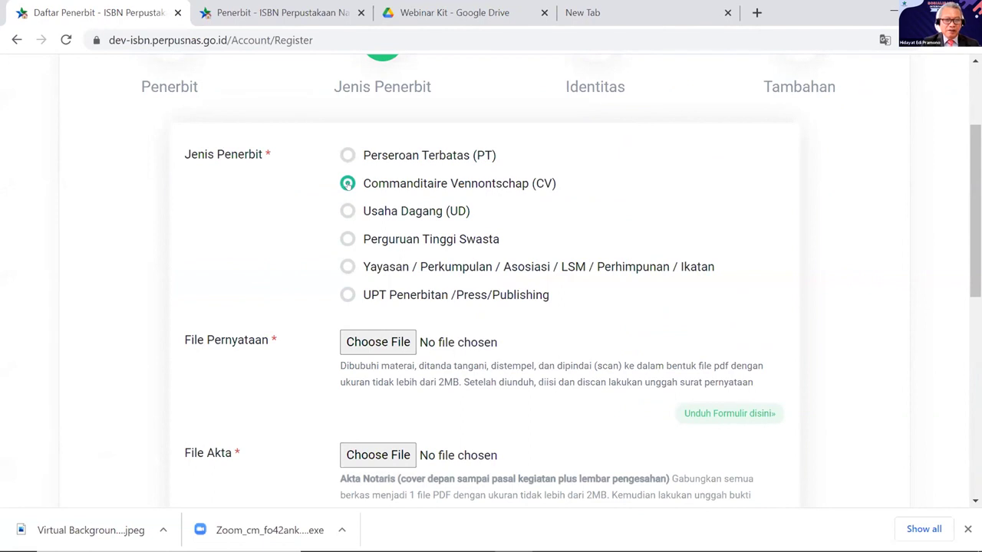
left_click(347, 212)
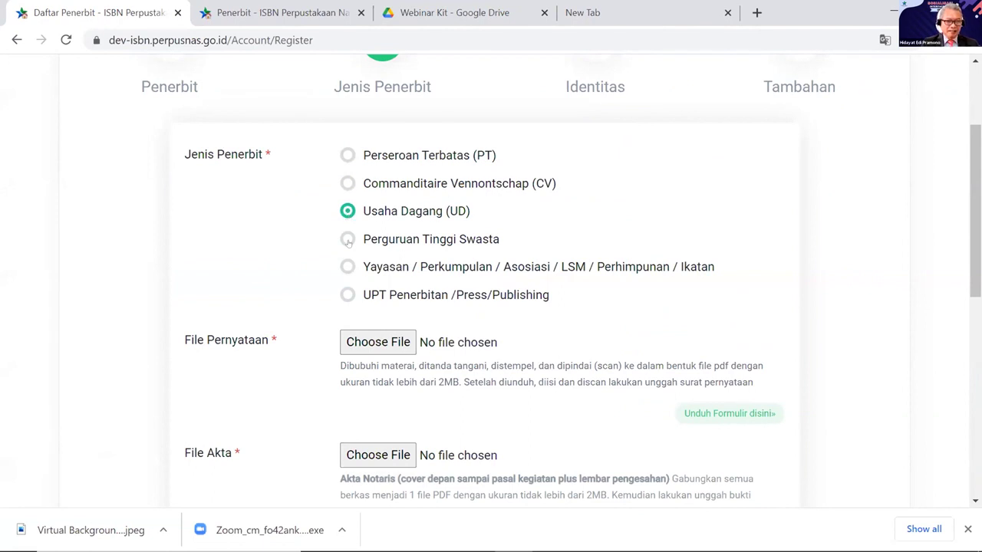
left_click(348, 239)
left_click(347, 267)
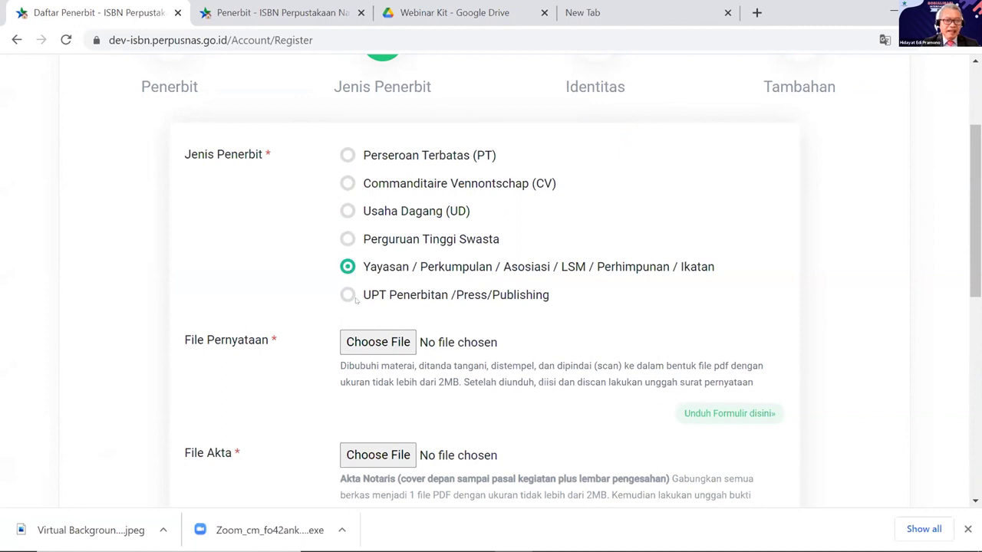
left_click(343, 296)
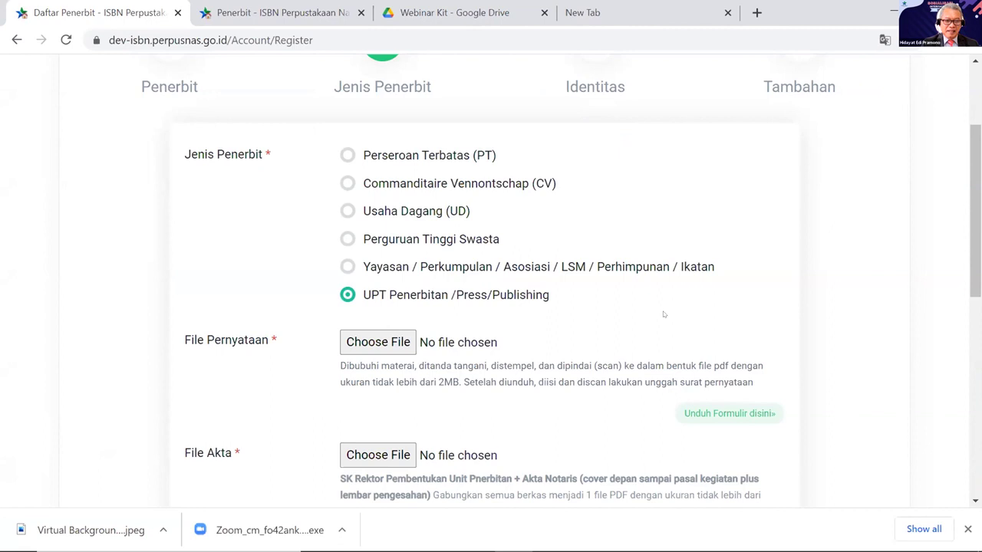
- Compare upload requirements and settle on UPT Penerbitan /Press/Publishing as publisher type
scroll(438, 307, "down", 2)
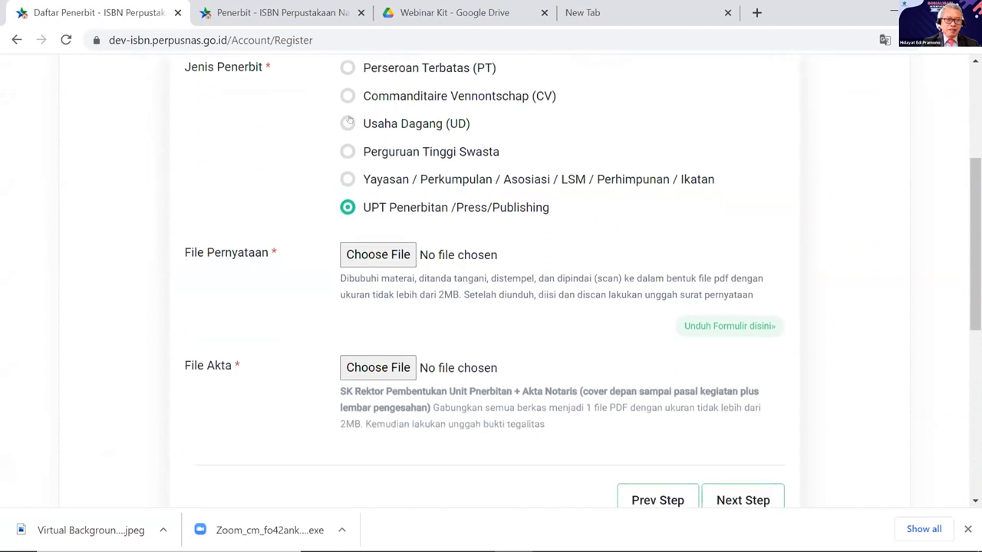
scroll(349, 121, "down", 1)
scroll(347, 112, "down", 1)
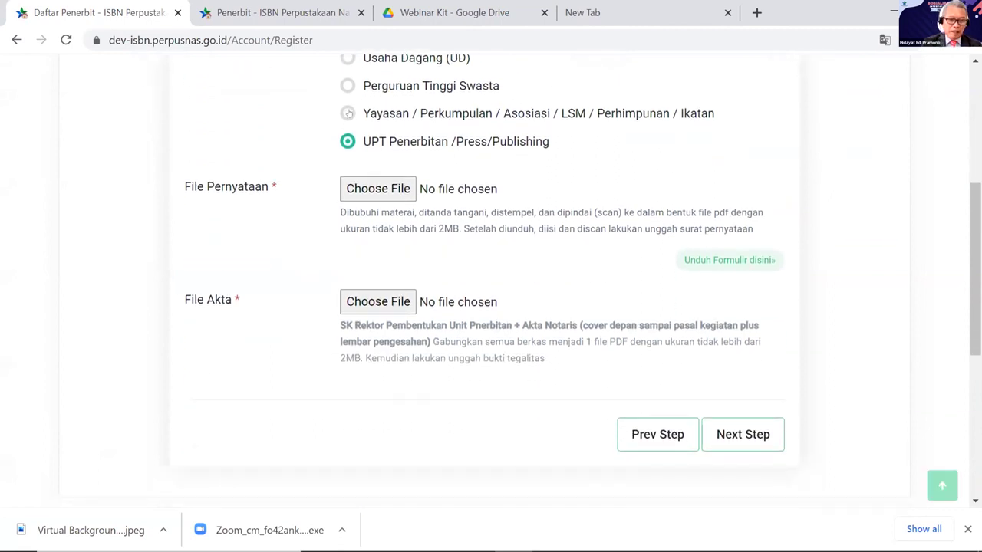
left_click(363, 121)
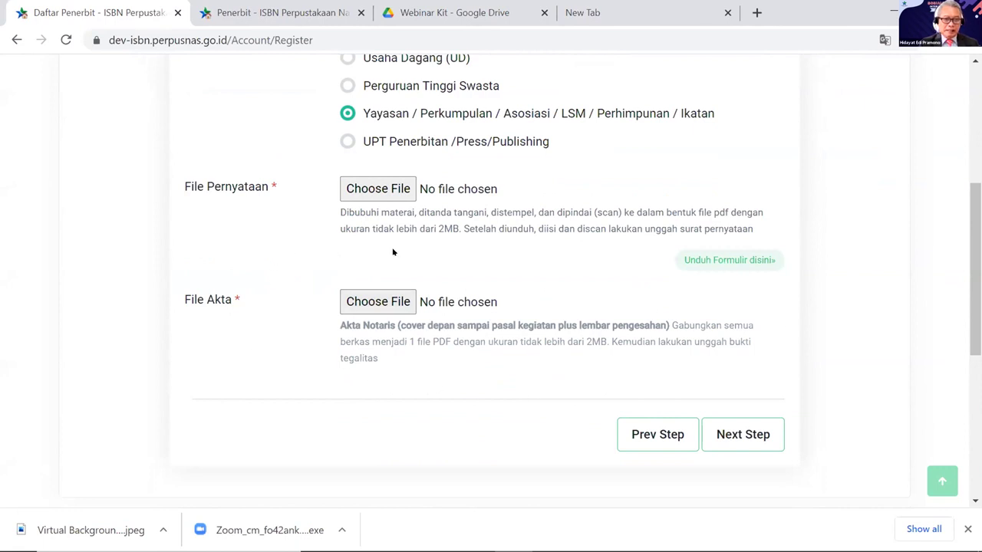
key("Down")
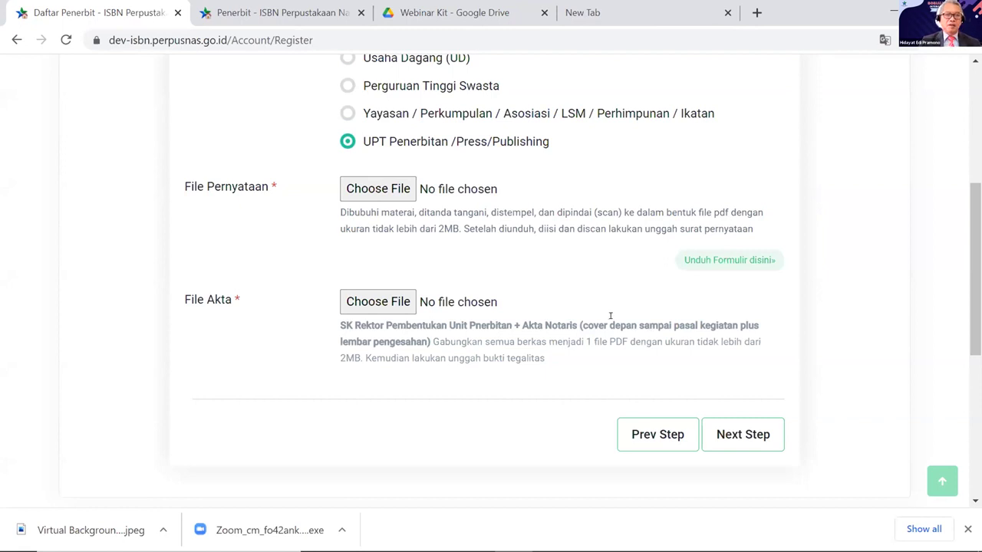
scroll(610, 315, "up", 1)
scroll(614, 319, "up", 1)
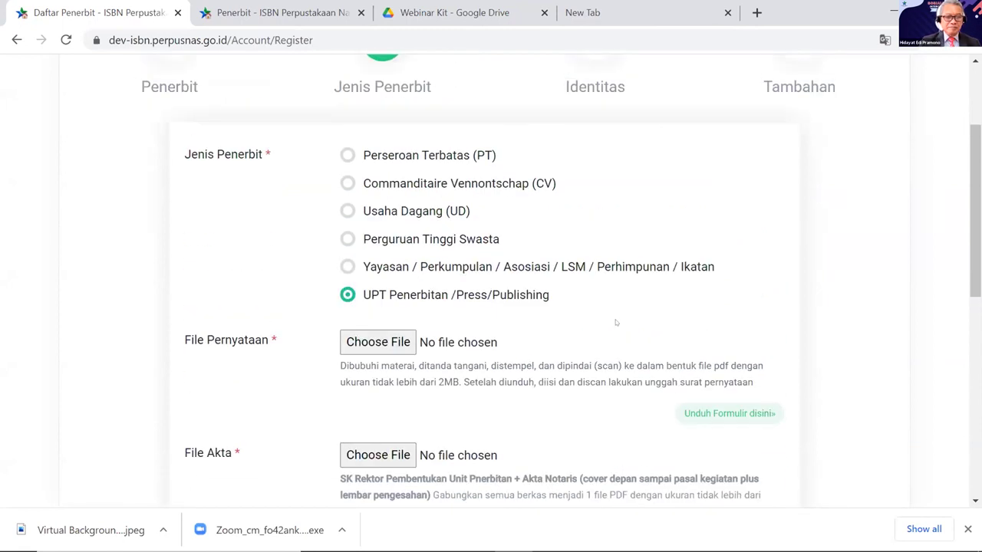
scroll(576, 314, "down", 1)
scroll(365, 251, "up", 1)
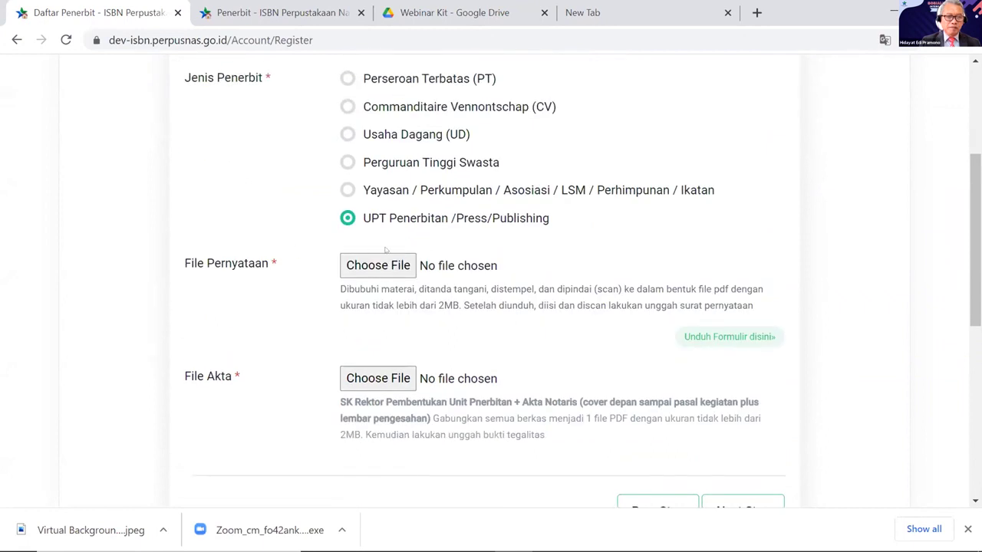
- Select Perseroan Terbatas (PT) and attach Delik Delik 1.pdf from Documents as File Pernyataan
left_click(347, 154)
scroll(648, 325, "down", 1)
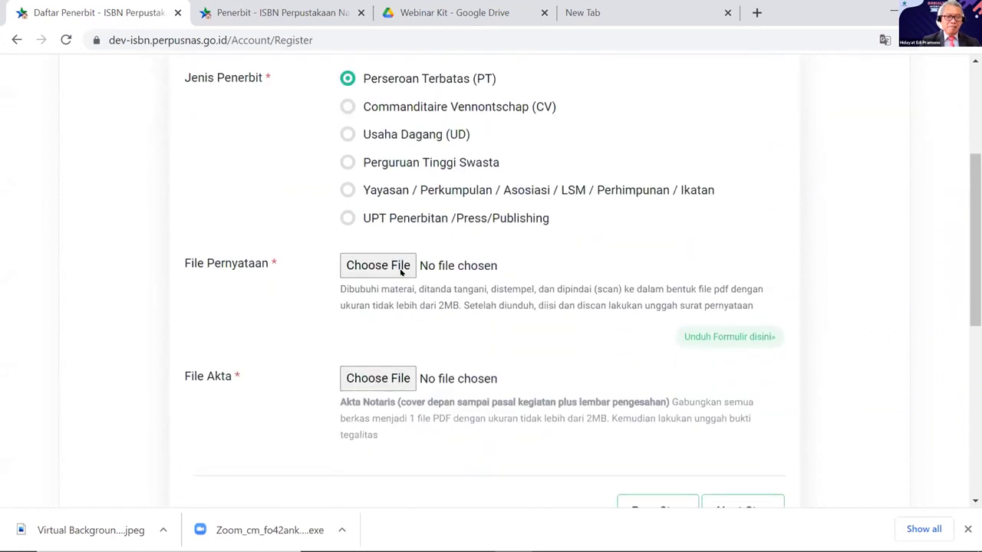
scroll(596, 335, "down", 1)
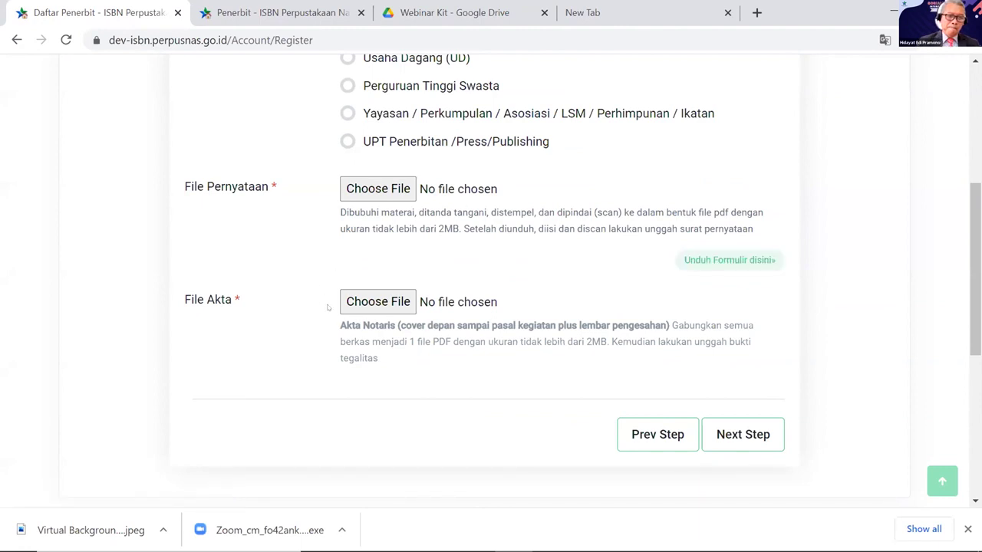
scroll(567, 294, "down", 1)
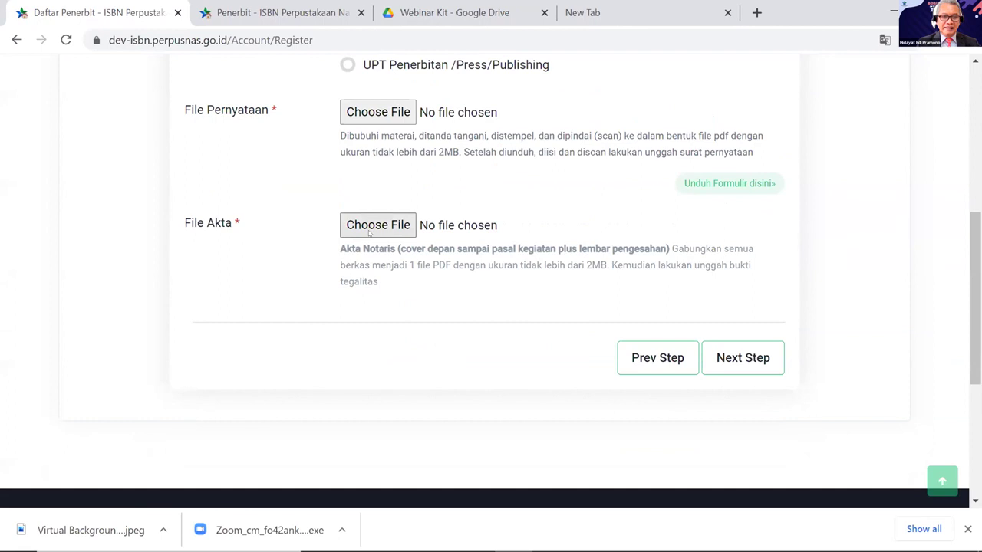
scroll(576, 215, "up", 1)
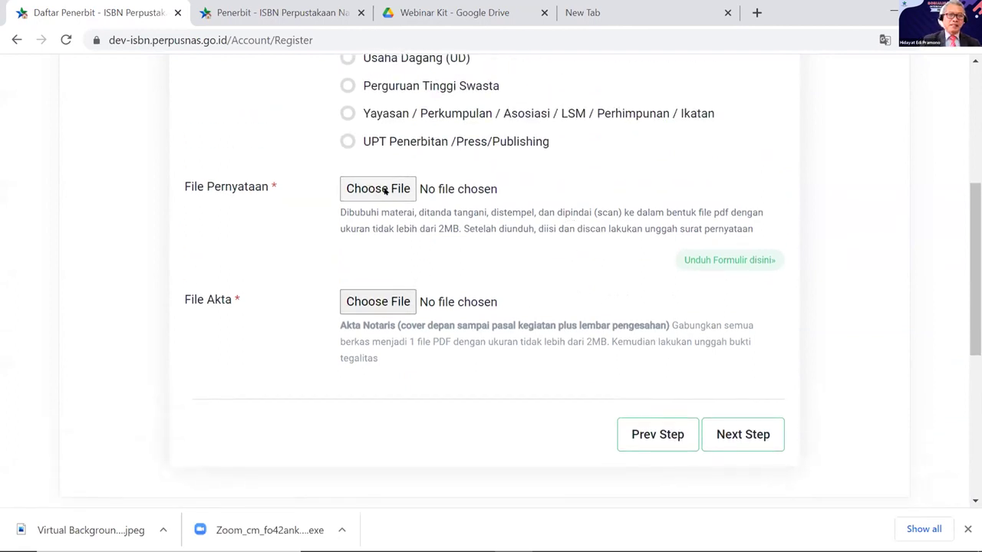
left_click(378, 189)
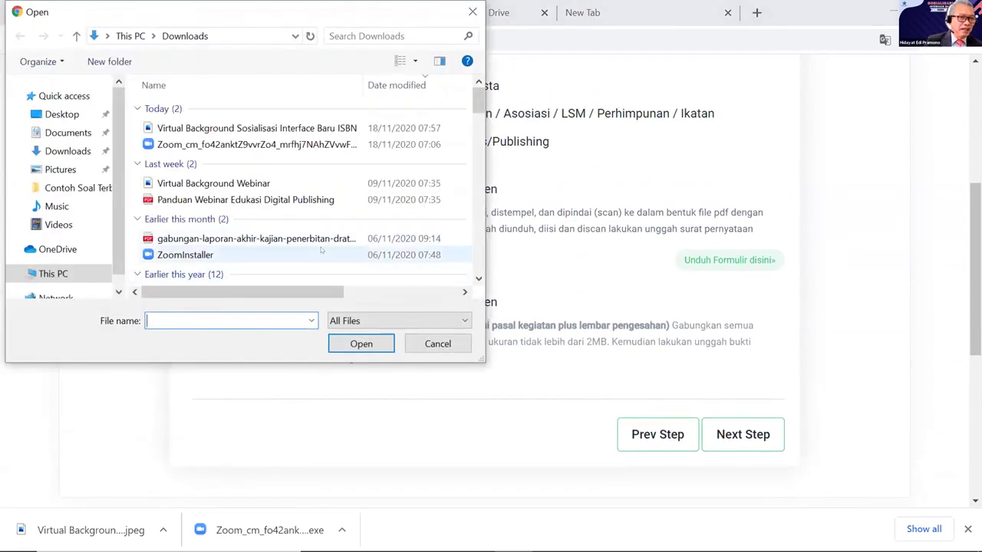
scroll(310, 231, "down", 1)
scroll(310, 232, "down", 1)
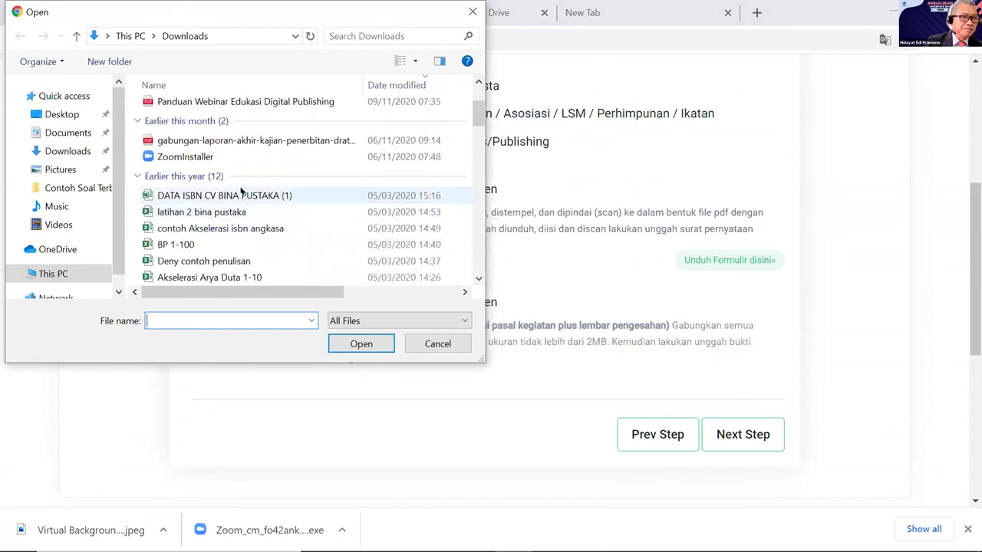
left_click(65, 133)
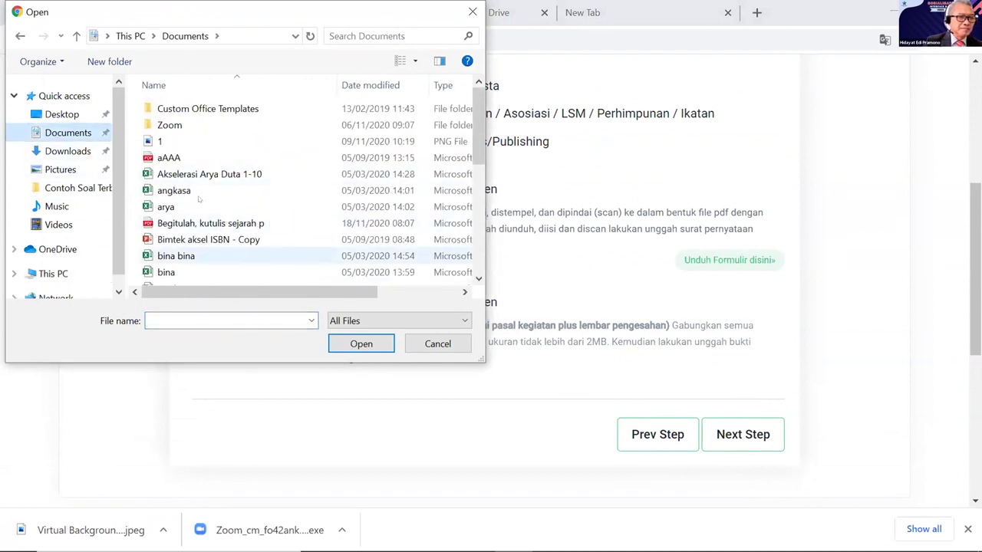
scroll(175, 163, "down", 3)
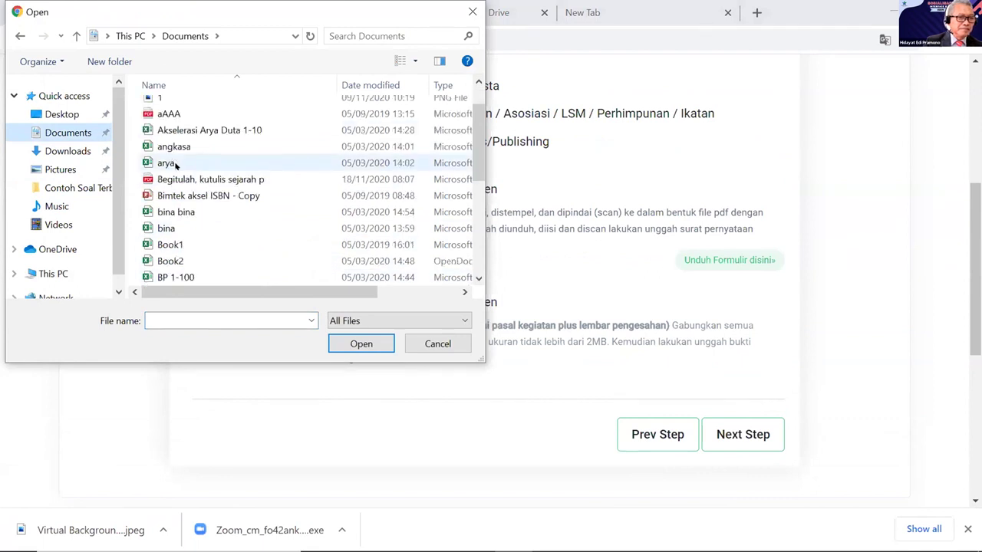
scroll(175, 163, "down", 1)
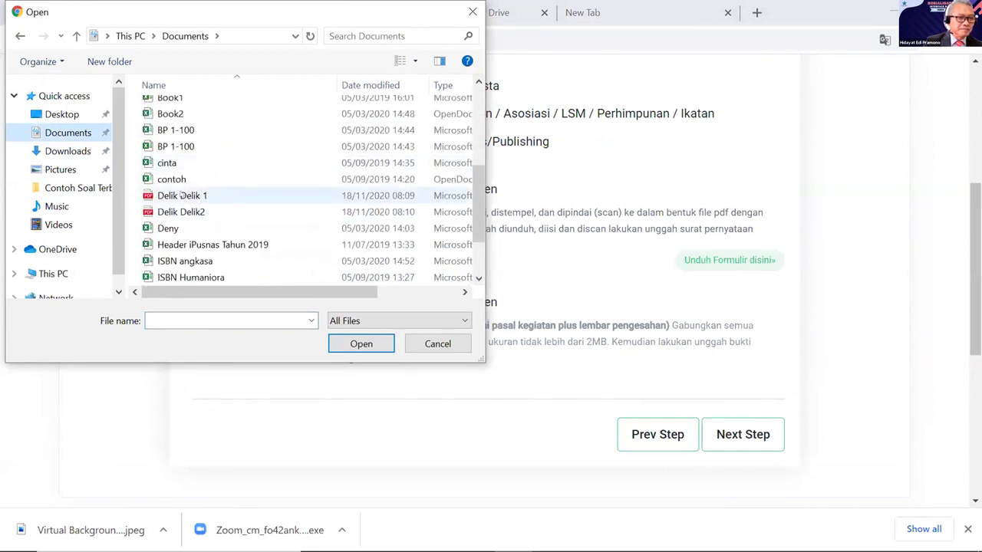
left_click(181, 196)
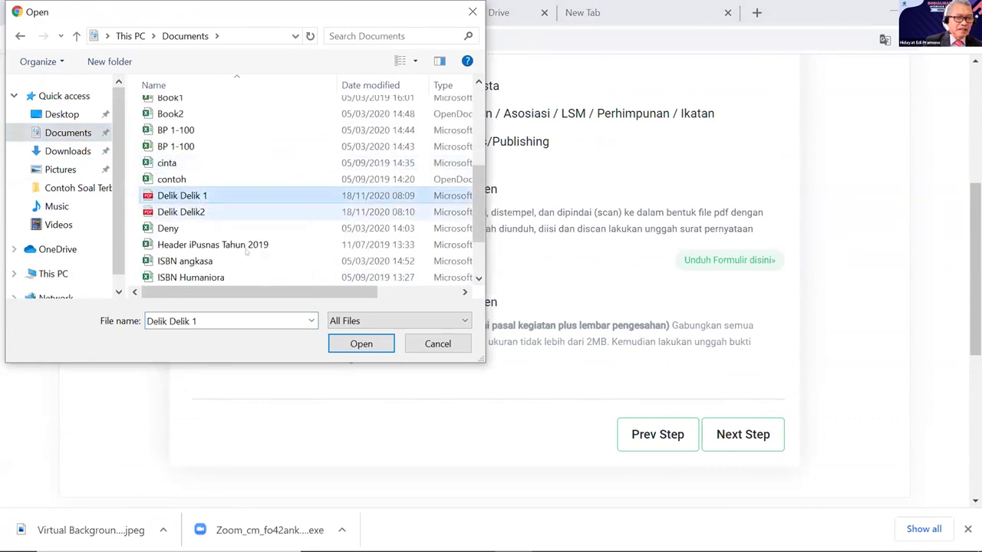
left_click(361, 343)
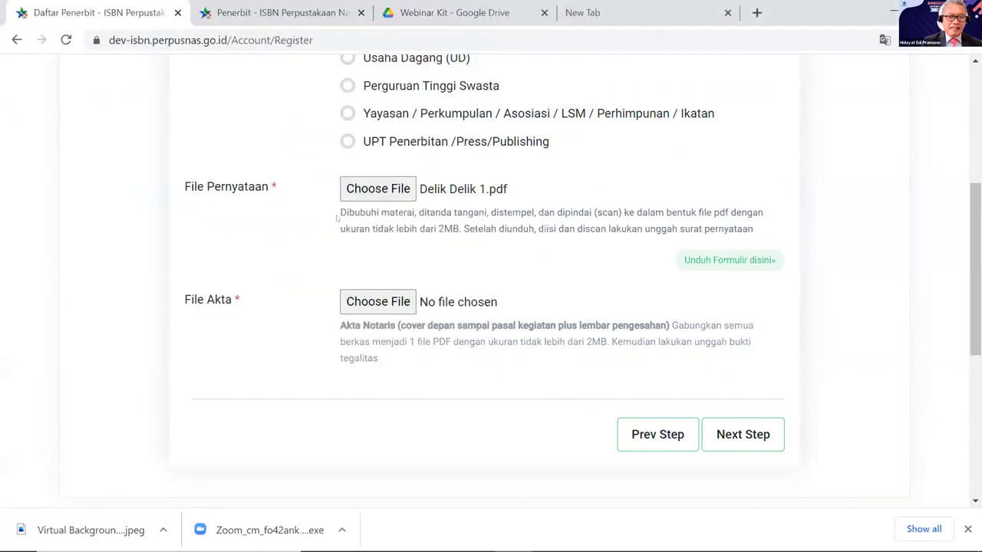
- Attach Delik Delik2.pdf as the File Akta
left_click(395, 305)
scroll(183, 218, "down", 4)
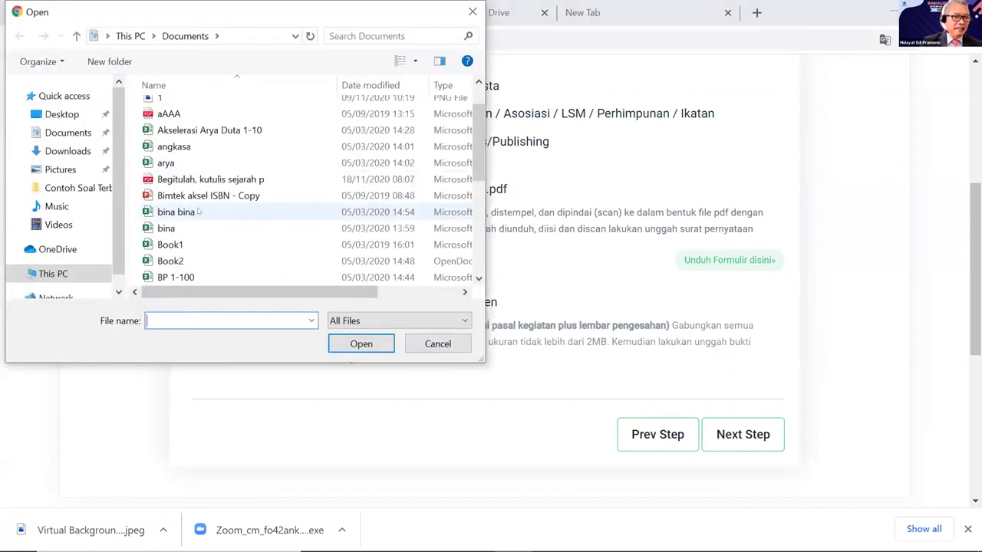
left_click(183, 215)
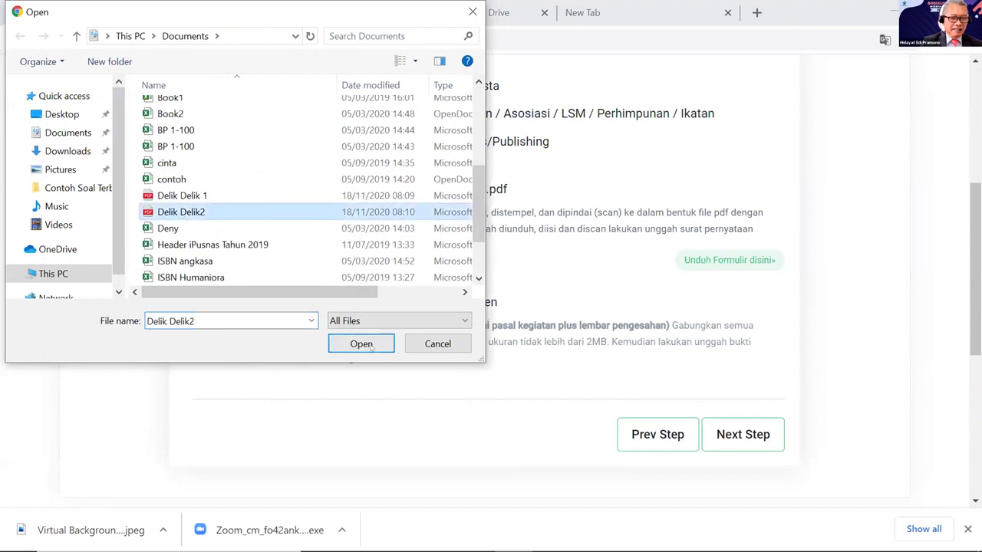
key("Return")
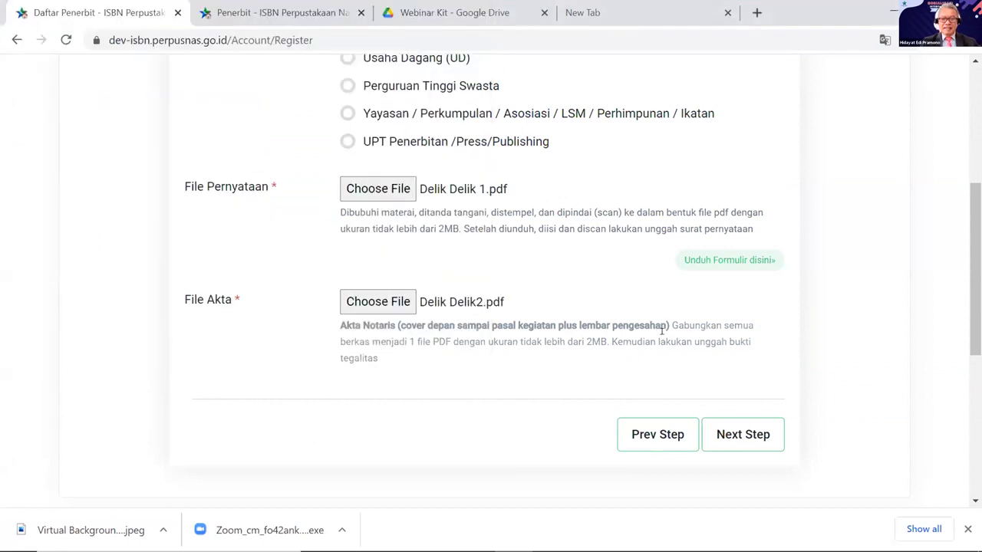
scroll(690, 352, "down", 1)
- Advance to the Identitas step and enter publisher name Tirta Mas, a username and password
left_click(754, 358)
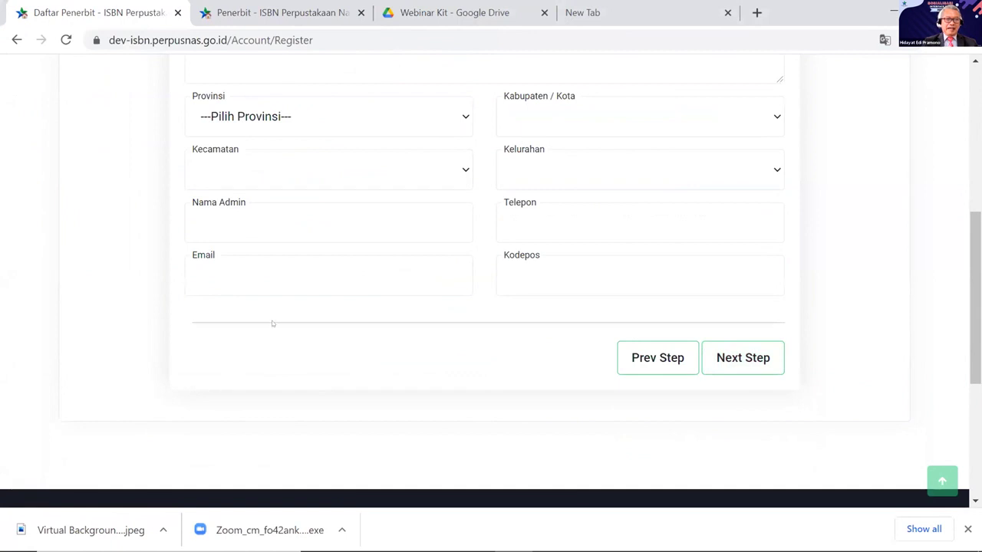
scroll(270, 326, "up", 3)
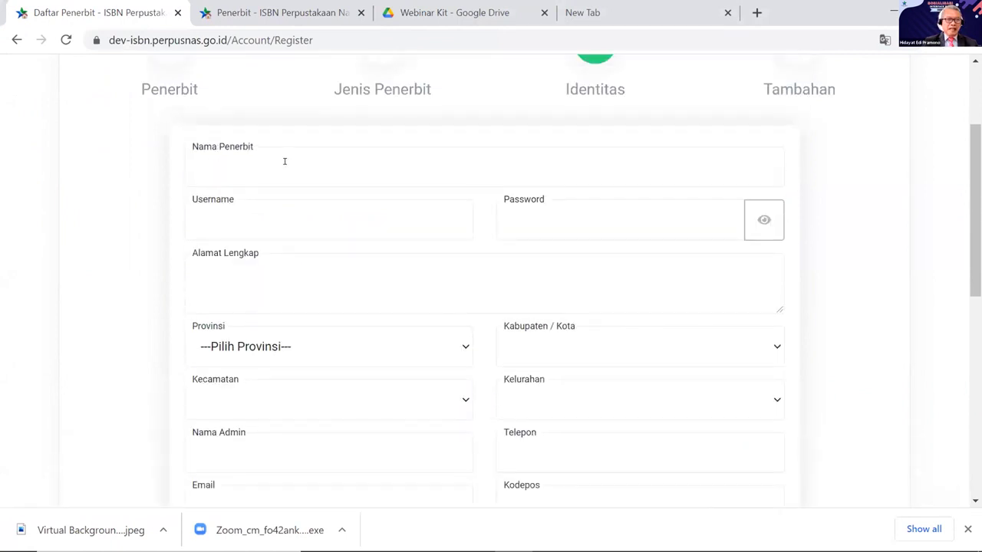
left_click(284, 163)
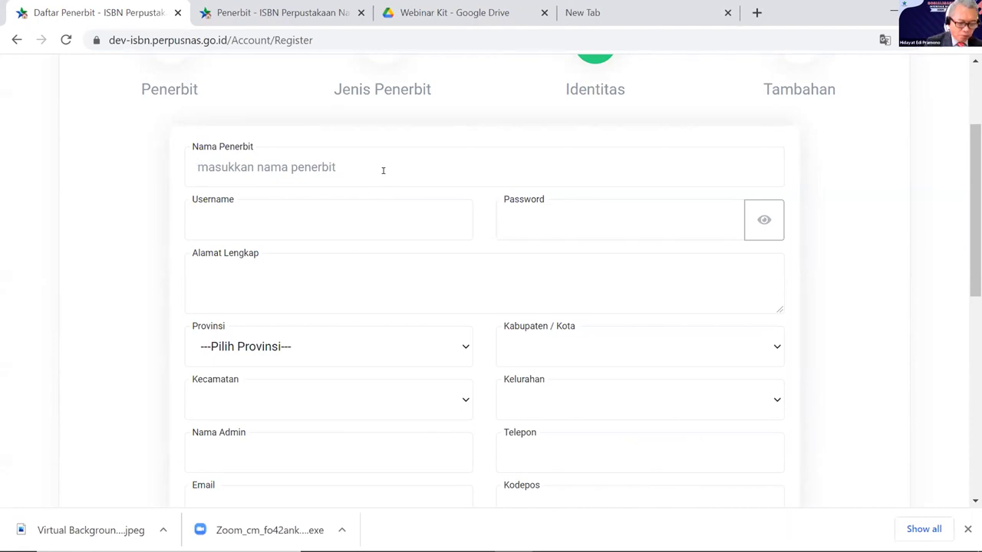
type("T")
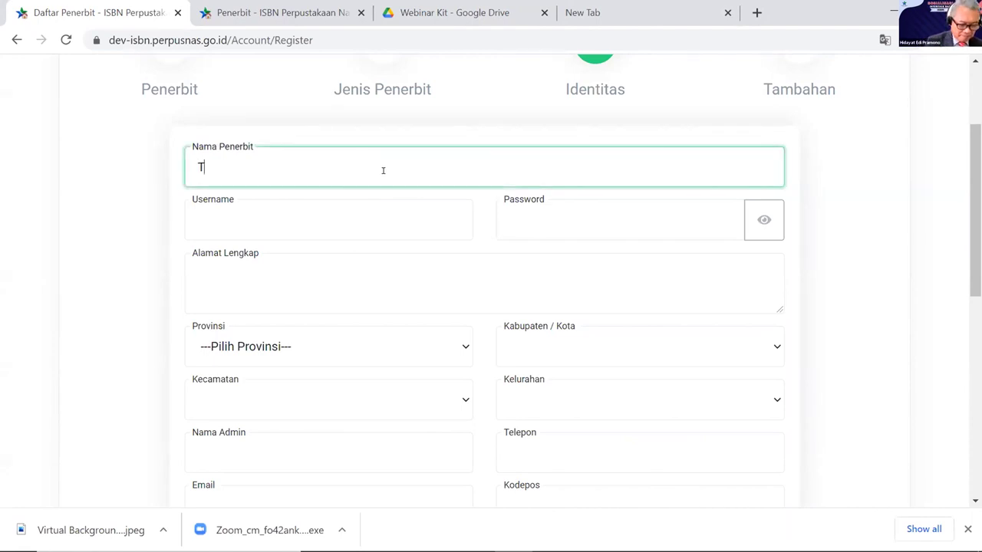
type("irta ")
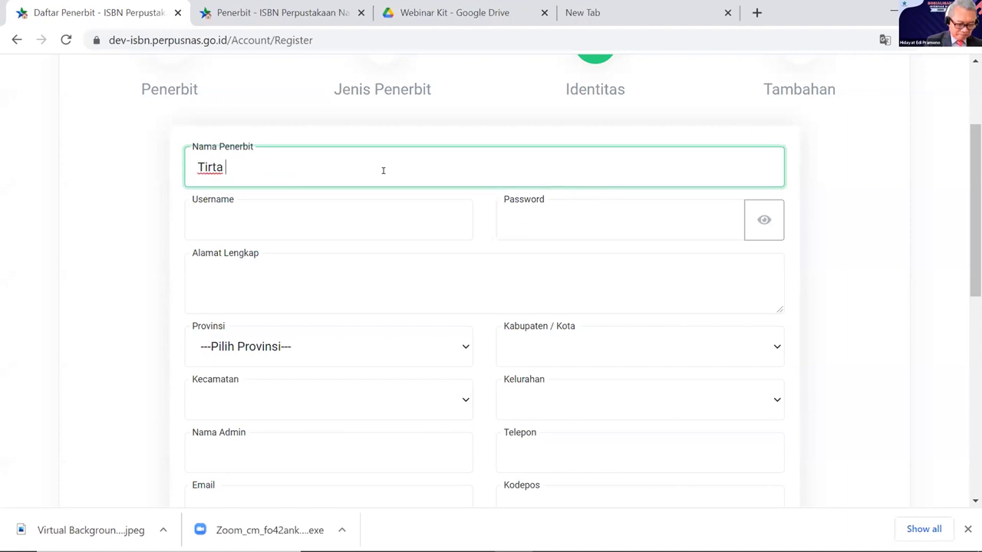
type("Mas")
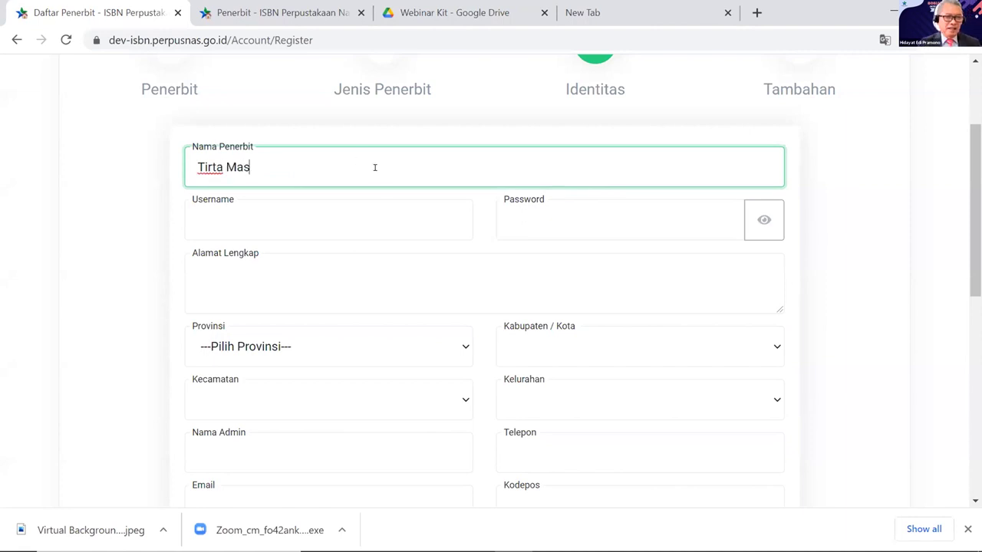
left_click(338, 209)
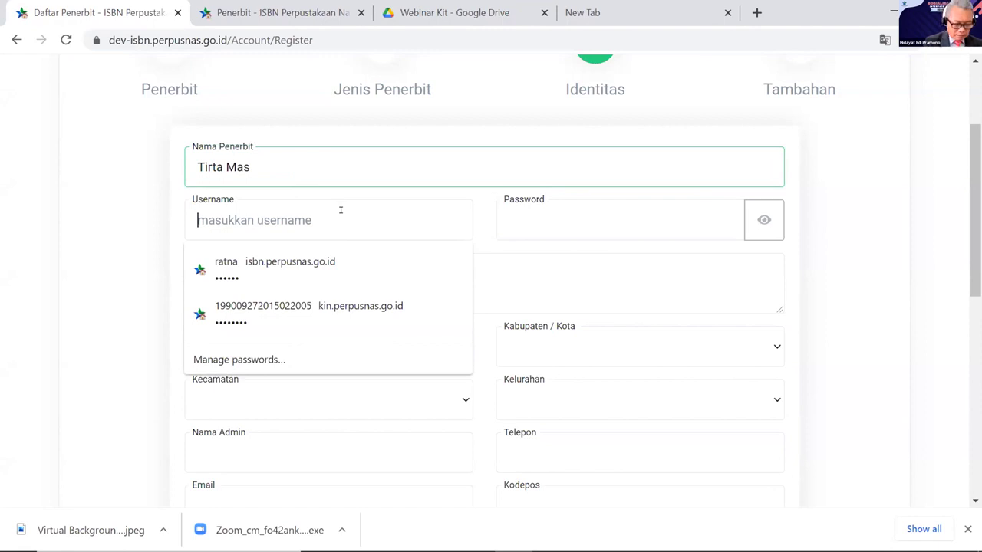
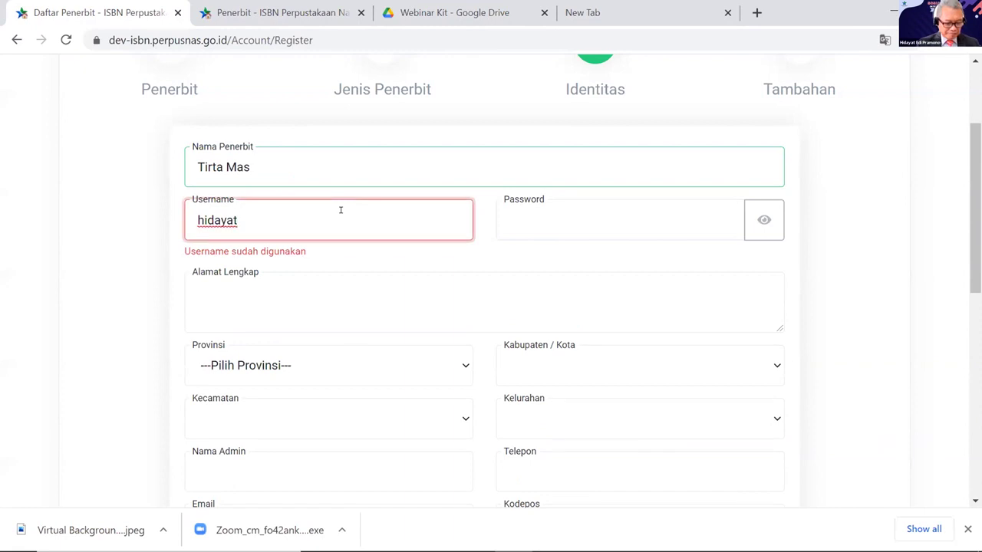
left_click(537, 220)
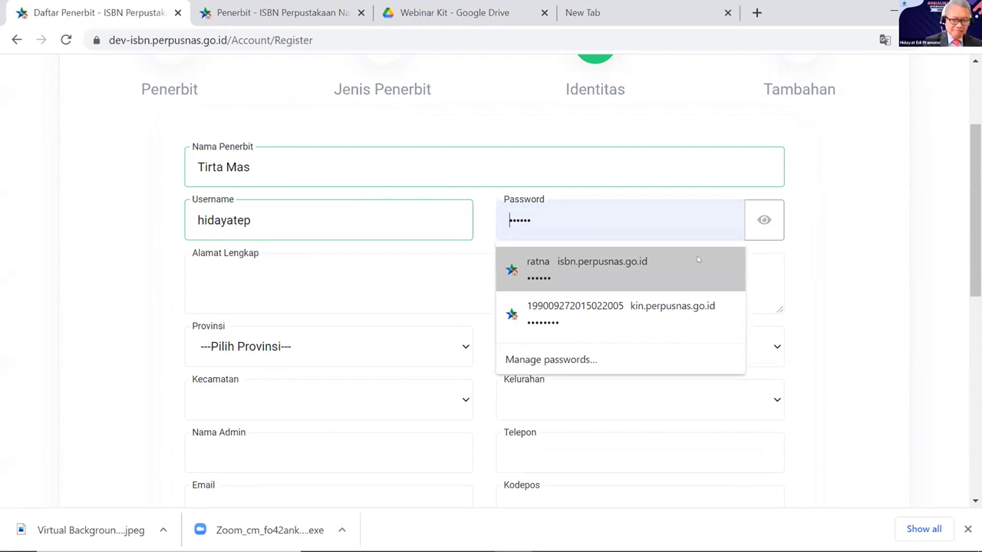
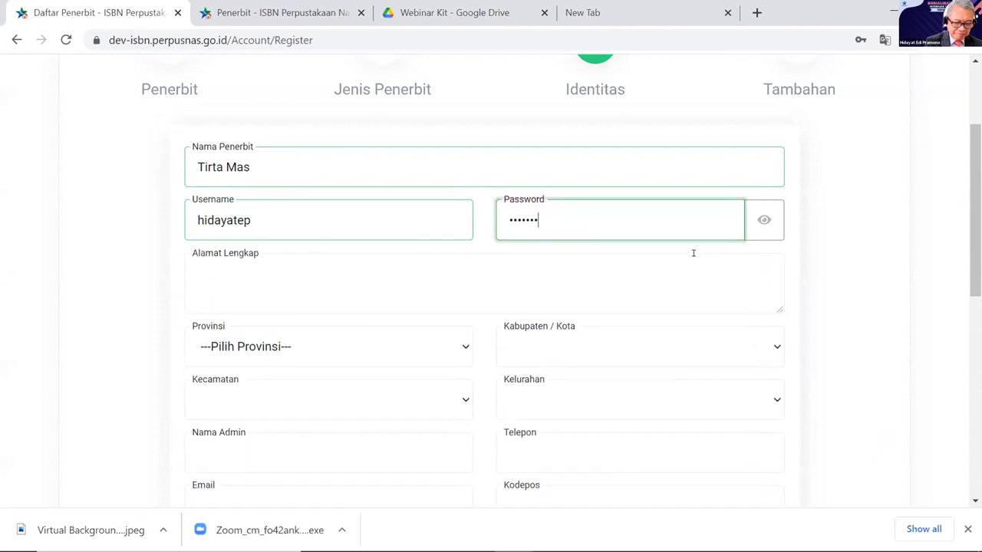
- Enter the publisher's full street address in Alamat Lengkap, fixing a typo
left_click(406, 258)
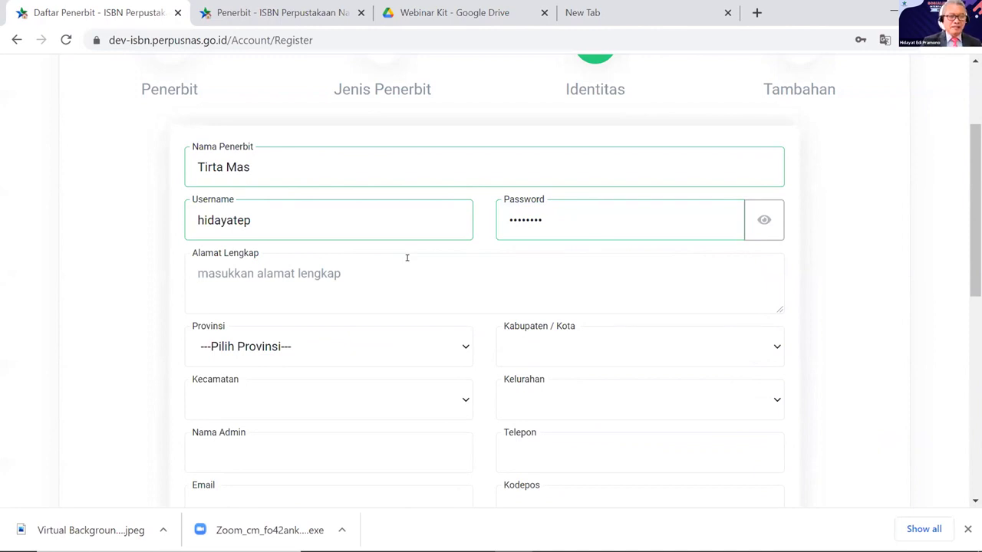
scroll(411, 270, "down", 1)
scroll(399, 266, "up", 1)
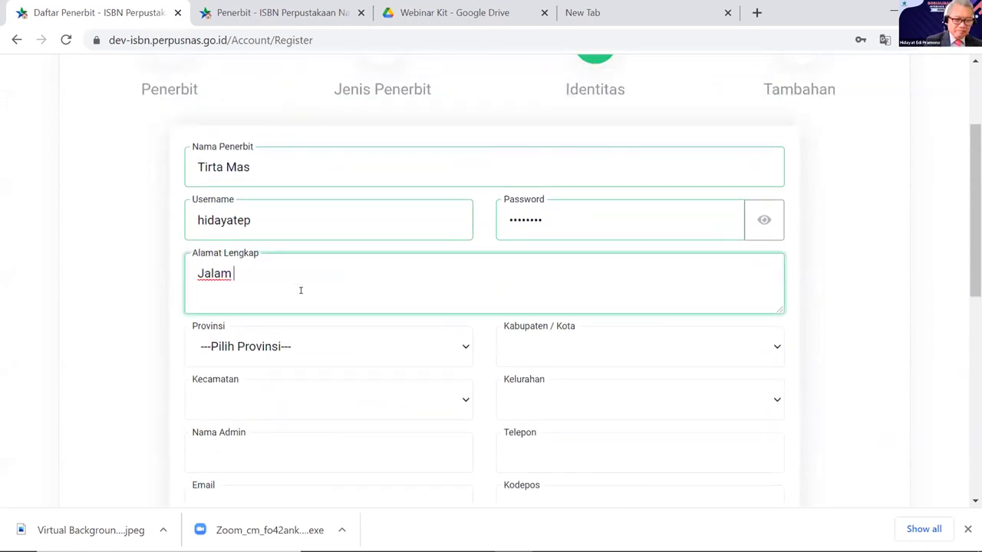
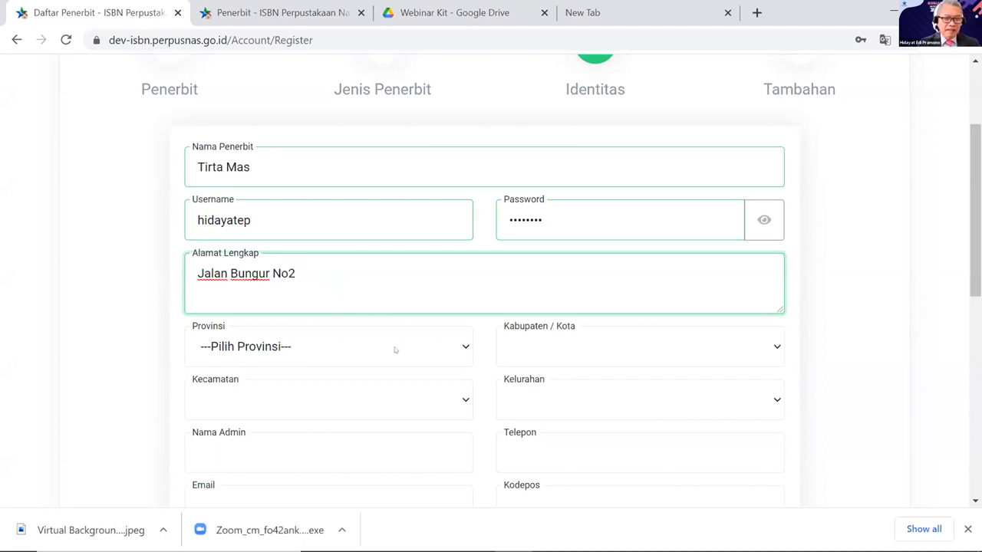
- Set the province to RIAU and the regency to KABUPATEN SIAK
scroll(394, 347, "down", 1)
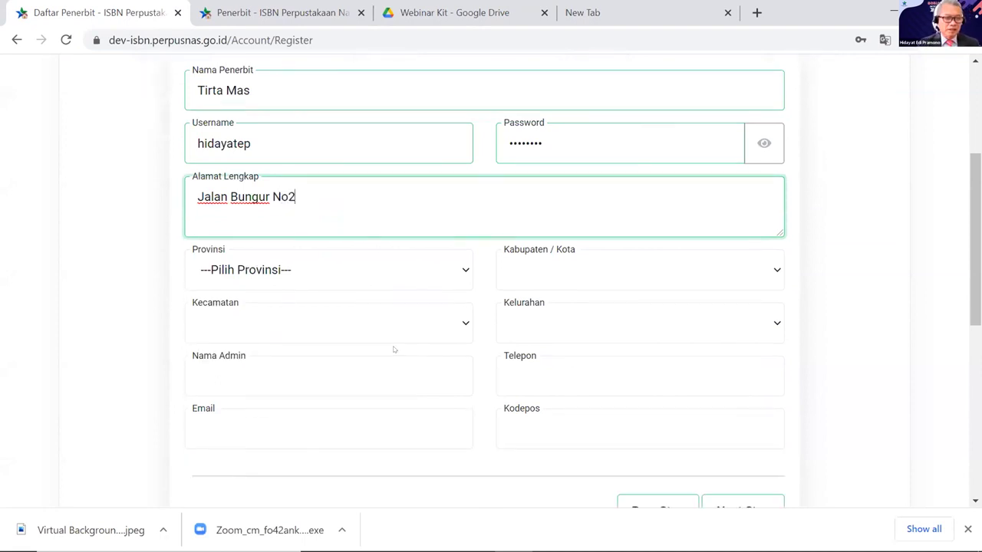
left_click(463, 272)
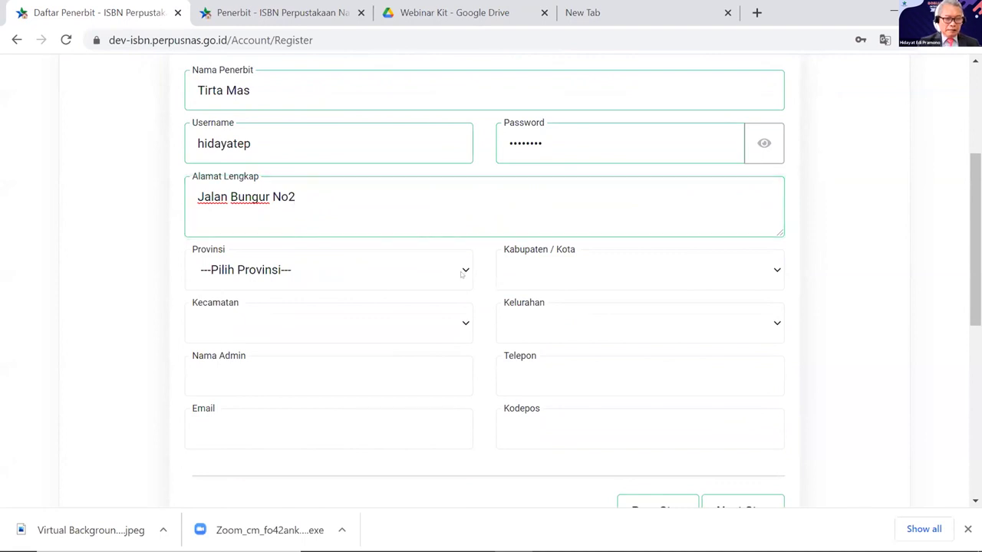
left_click(257, 272)
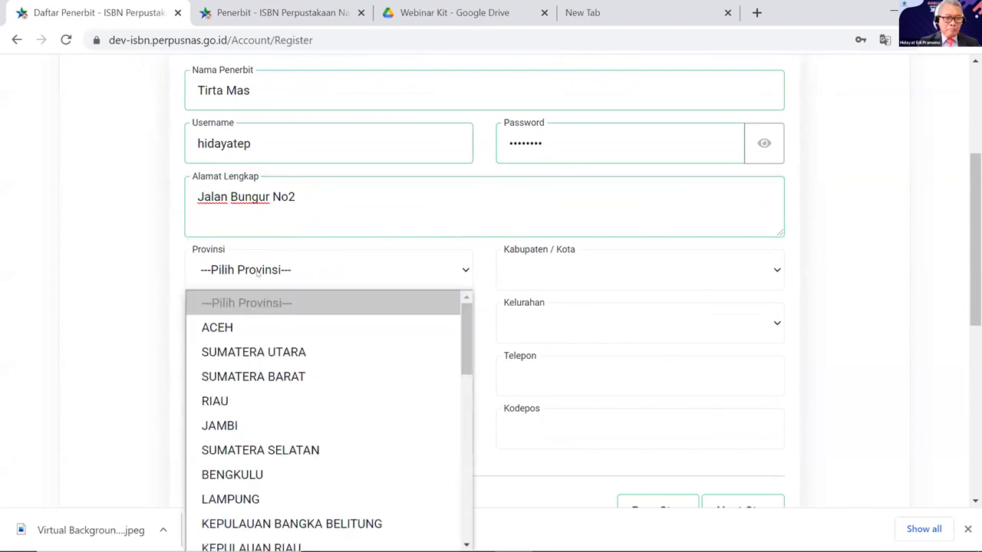
scroll(261, 269, "down", 1)
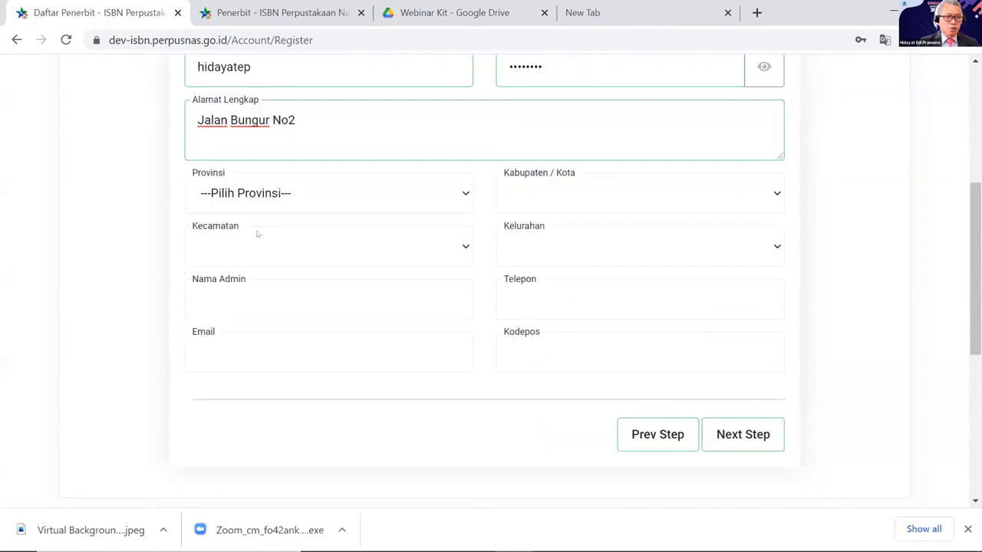
left_click(276, 193)
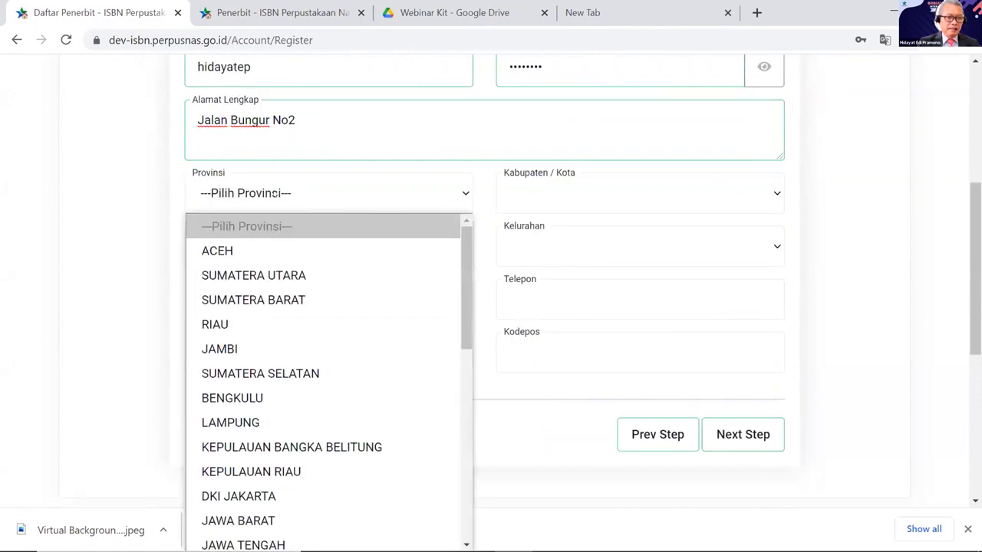
left_click(243, 325)
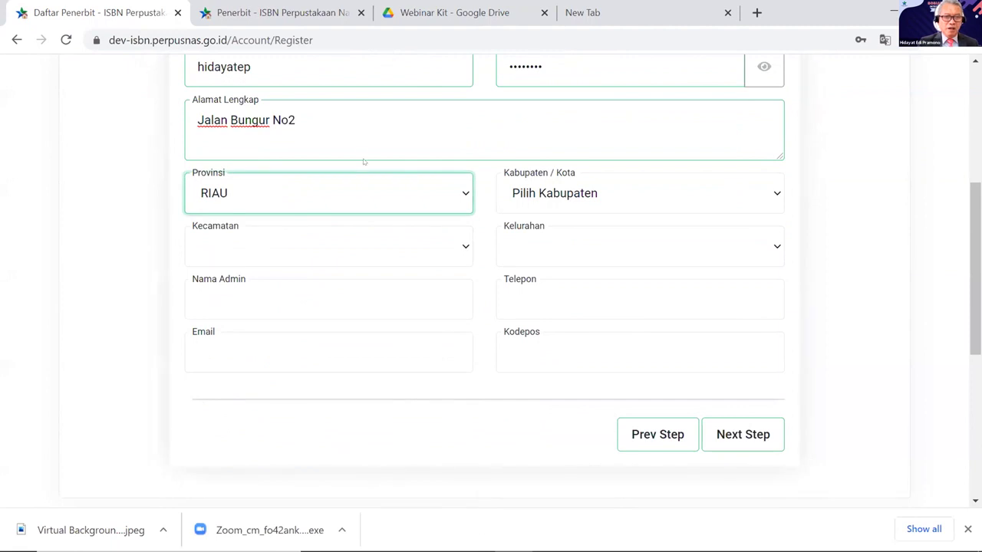
left_click(583, 194)
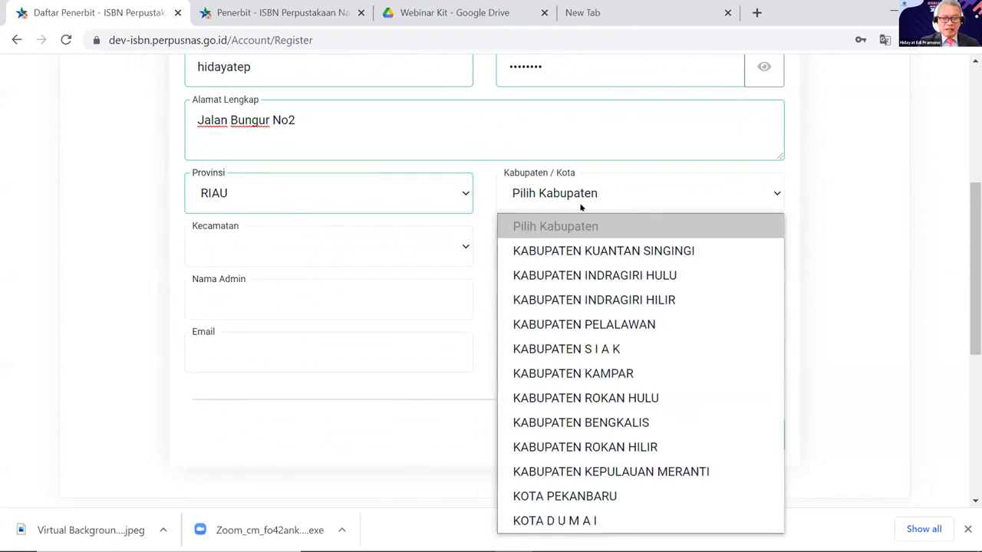
left_click(581, 349)
- Choose KANDIS as the Kecamatan and BELUTU as the Kelurahan
left_click(256, 258)
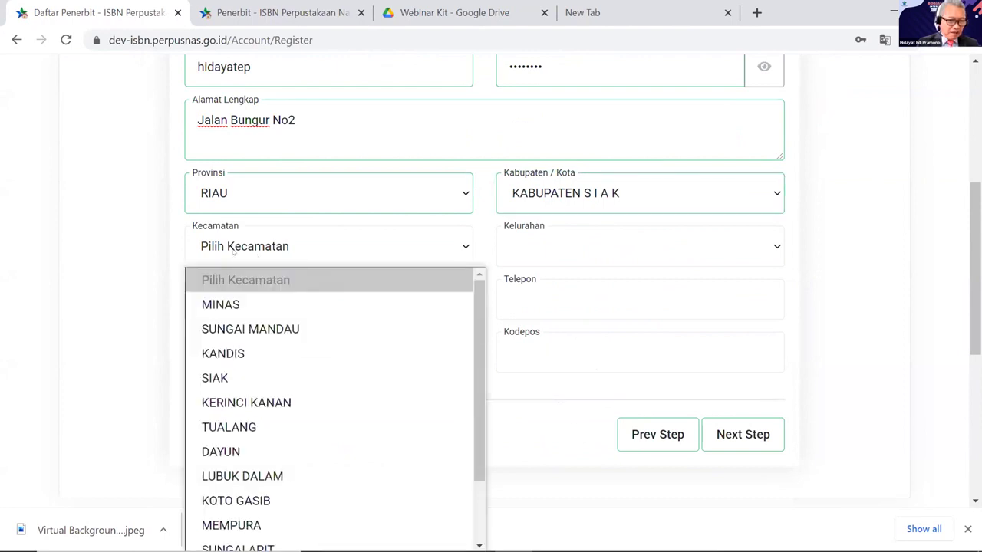
left_click(241, 351)
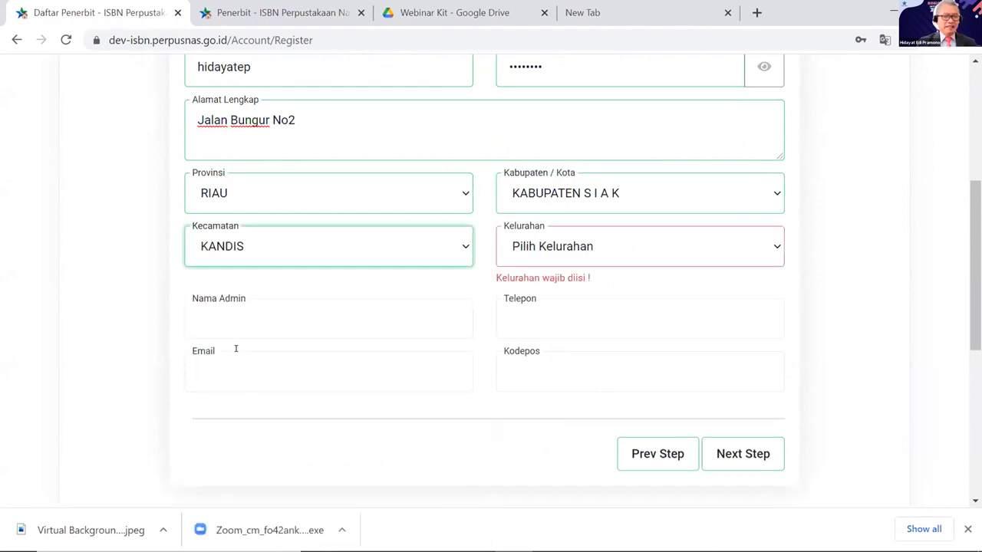
left_click(558, 246)
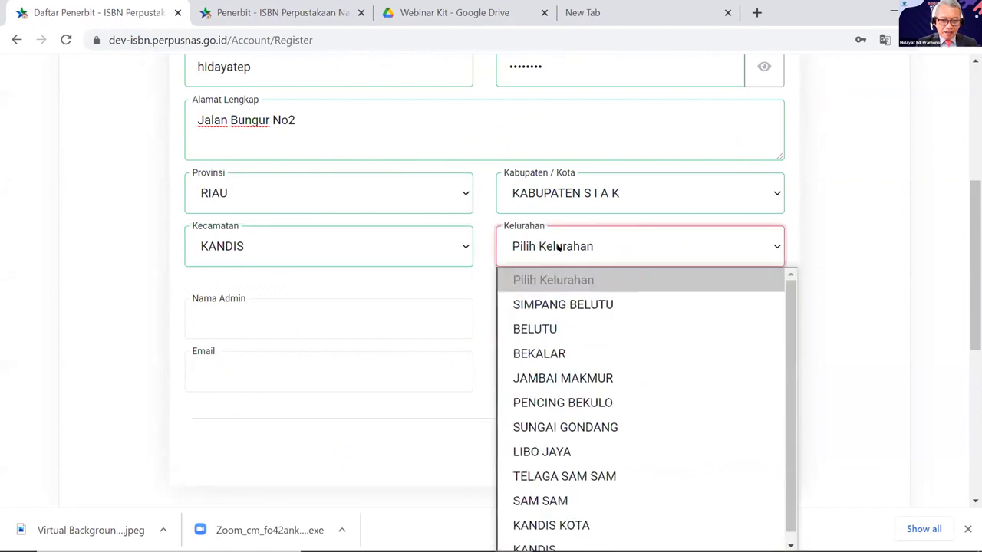
left_click(530, 323)
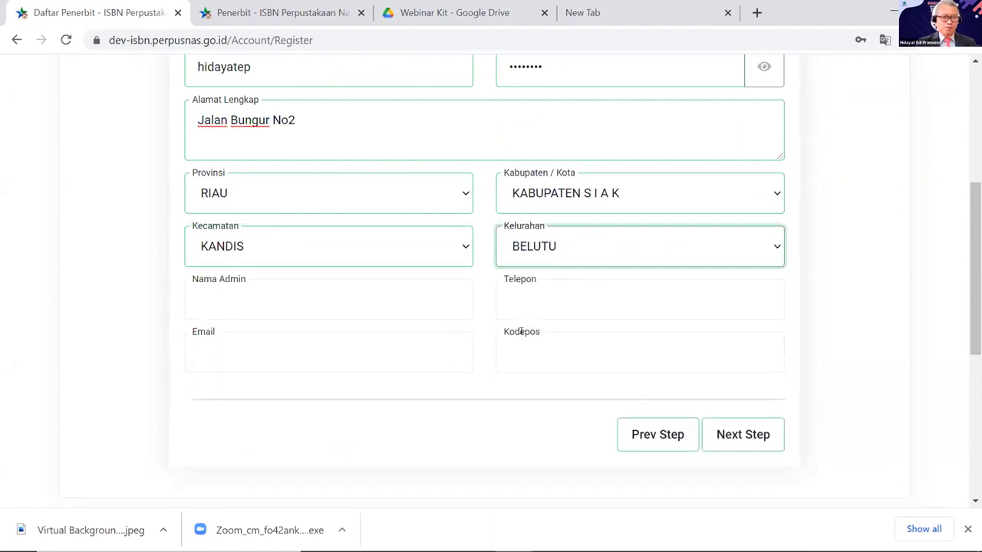
left_click(333, 284)
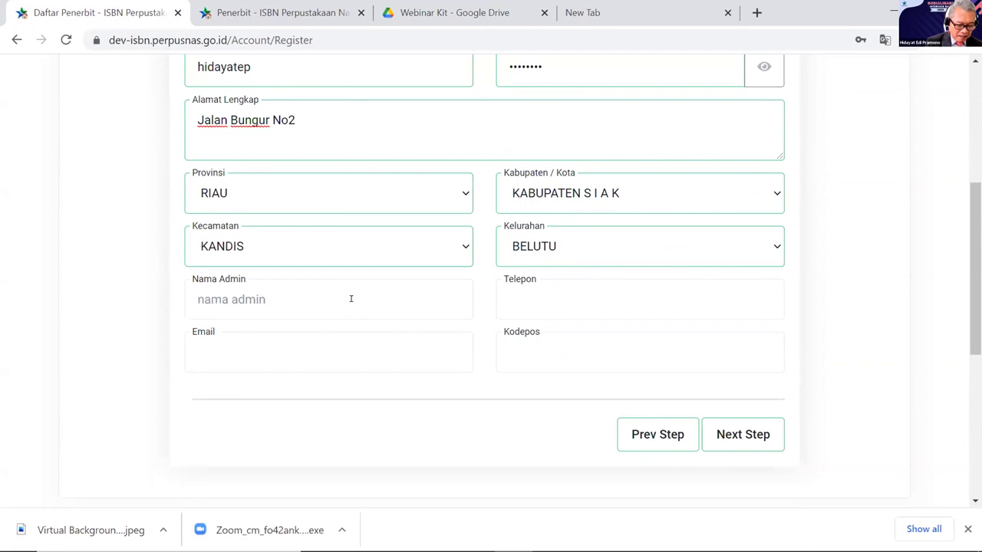
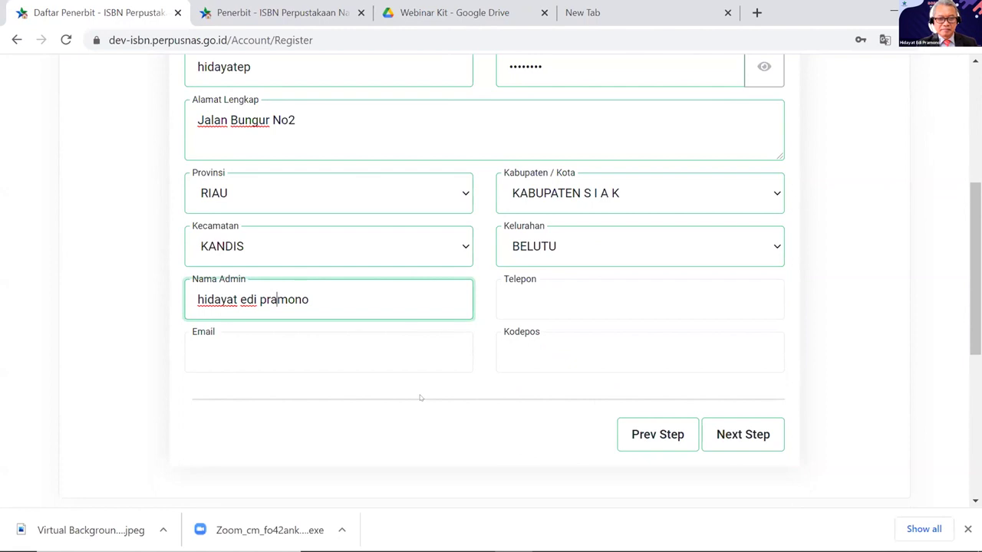
- Enter the admin's full name and telephone number, correcting a stray letter
key("Tab")
type("08211")
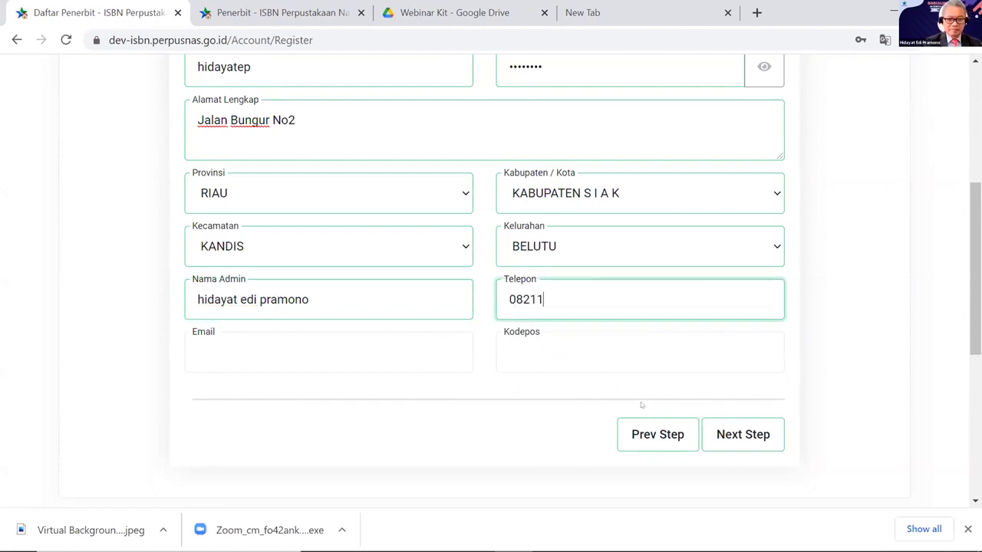
type("1111111")
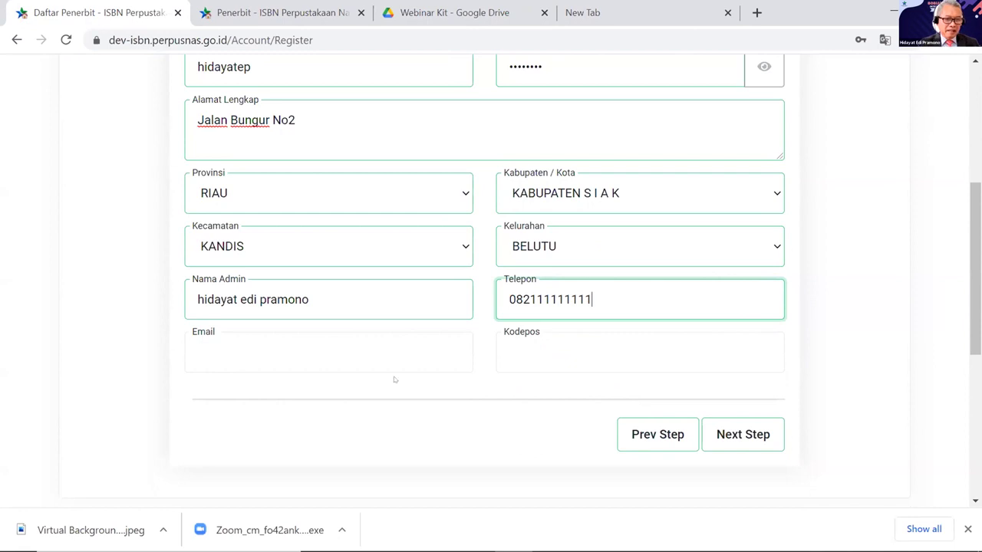
left_click(389, 372)
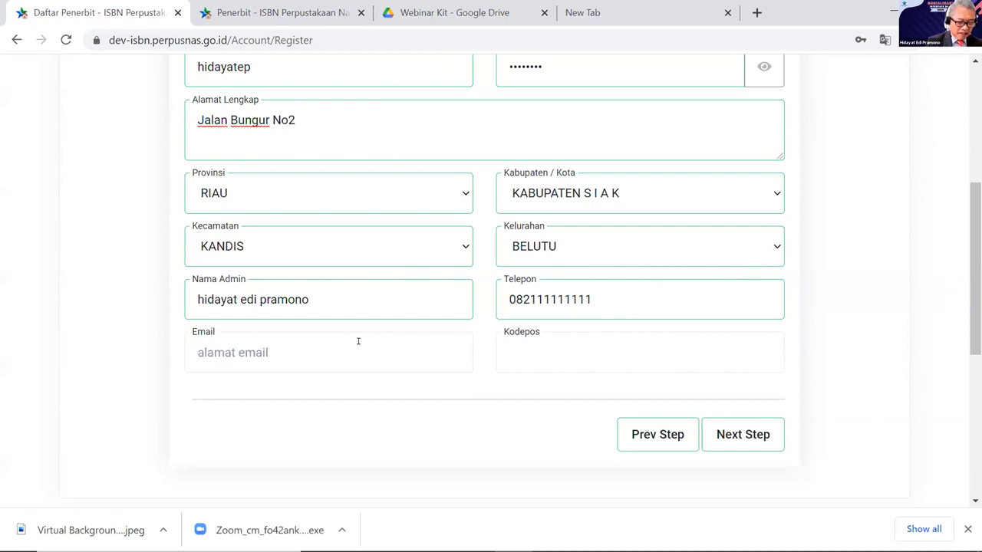
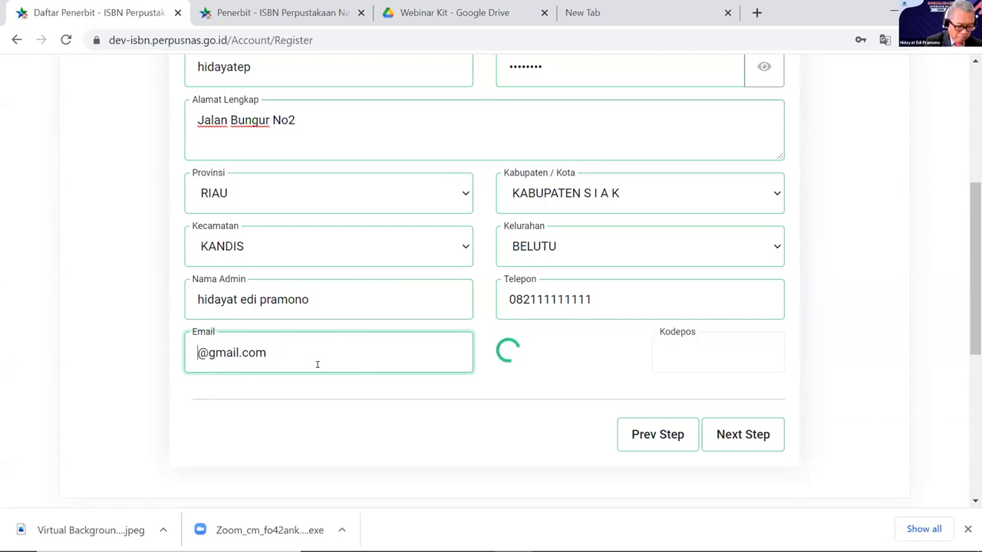
- Enter a valid Gmail address, retyping the username until it is accepted
type("gadqqqq")
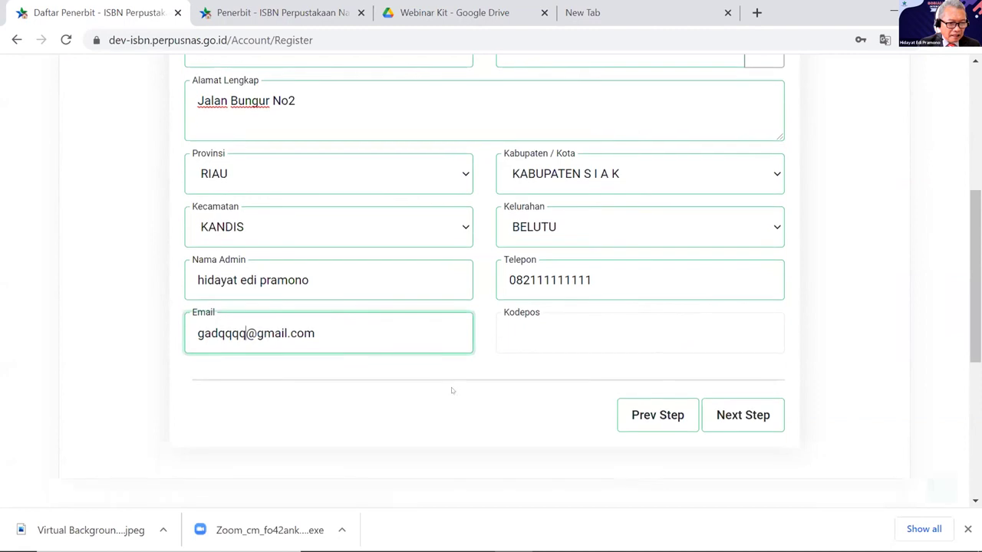
scroll(452, 390, "down", 1)
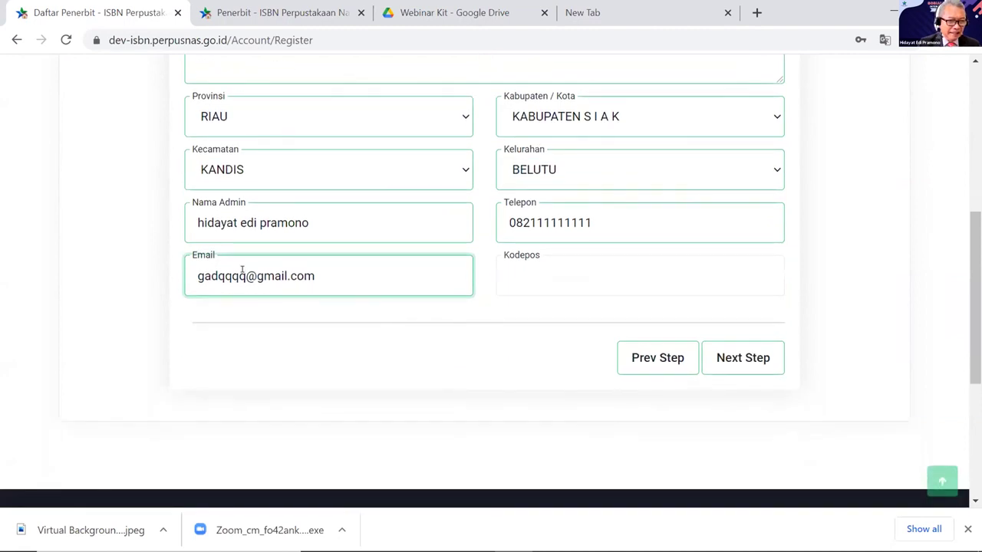
key("BackSpace")
key("BackSpace")
key("BackSpace")
key("BackSpace")
key("BackSpace")
key("BackSpace")
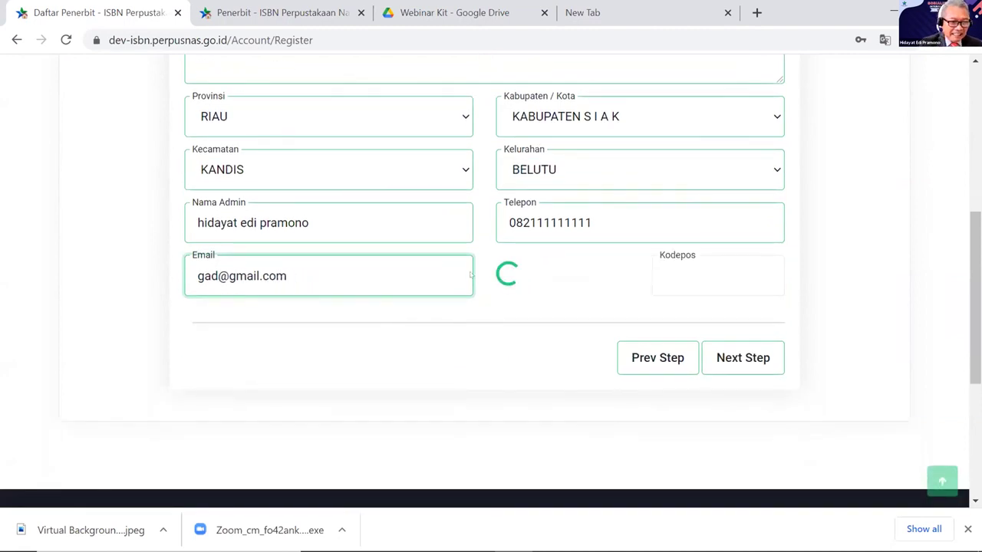
key("BackSpace")
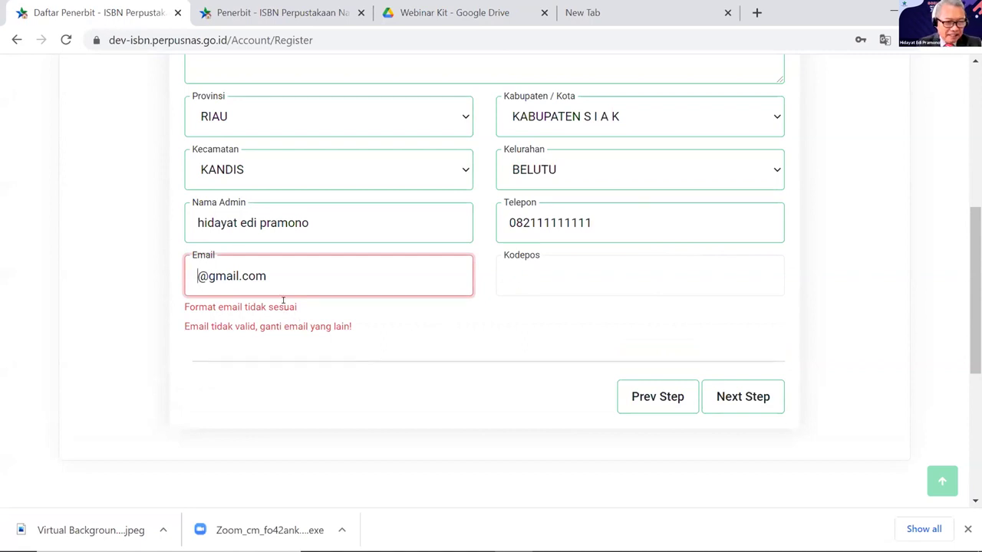
type("sa")
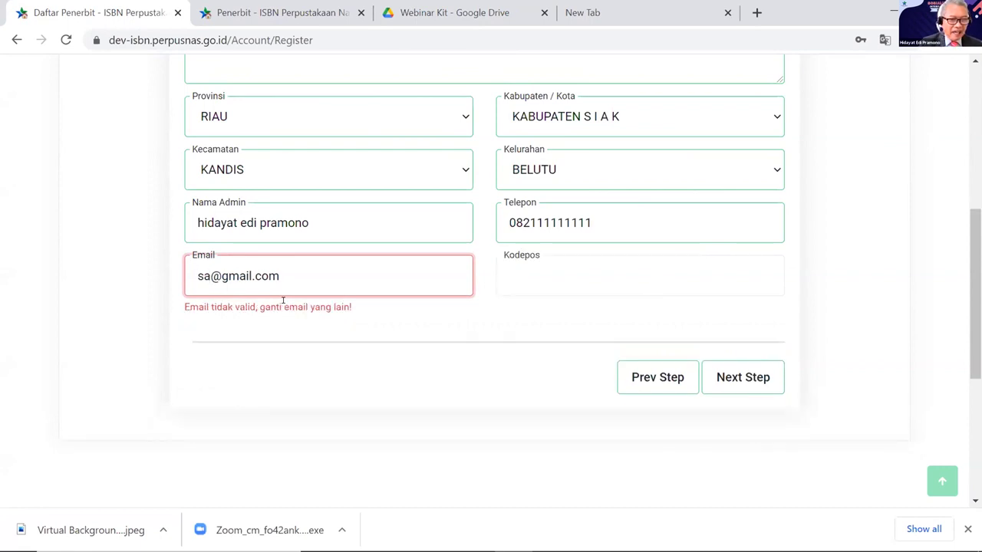
key("BackSpace")
key("BackSpace")
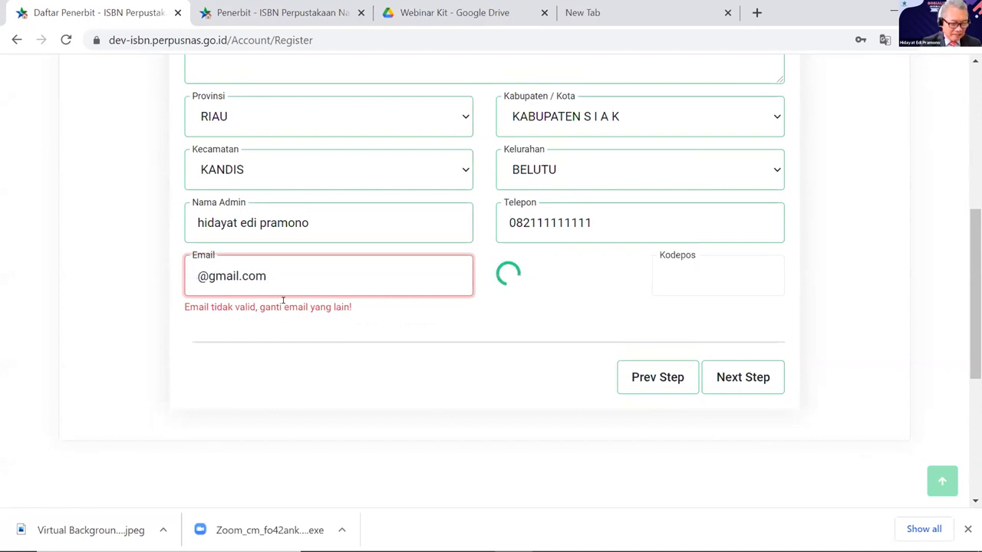
type("sar")
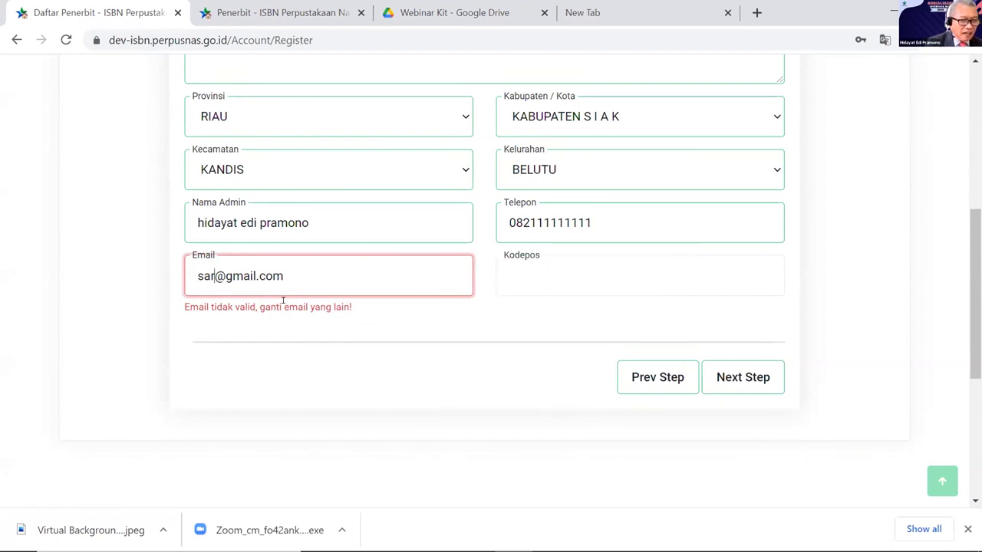
key("BackSpace")
key("BackSpace")
key("BackSpace")
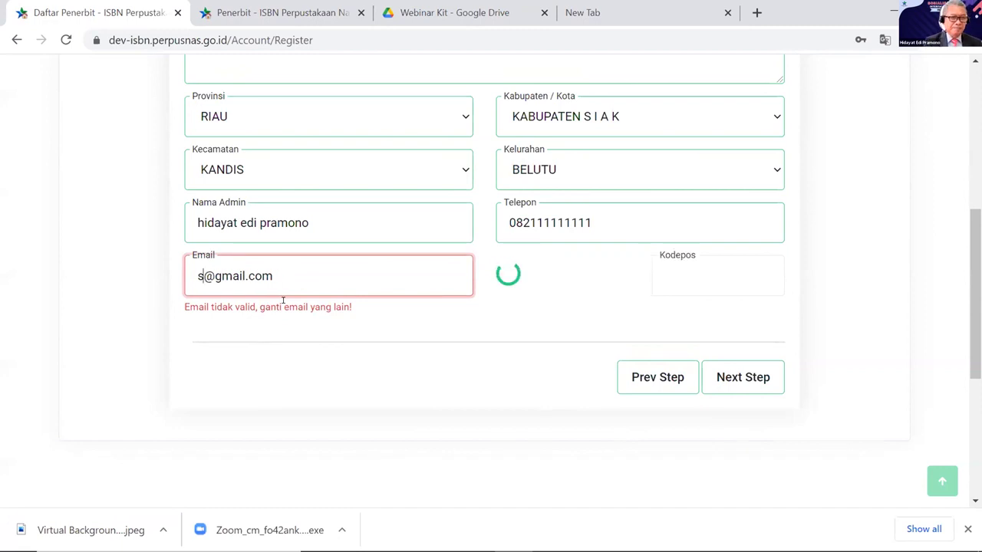
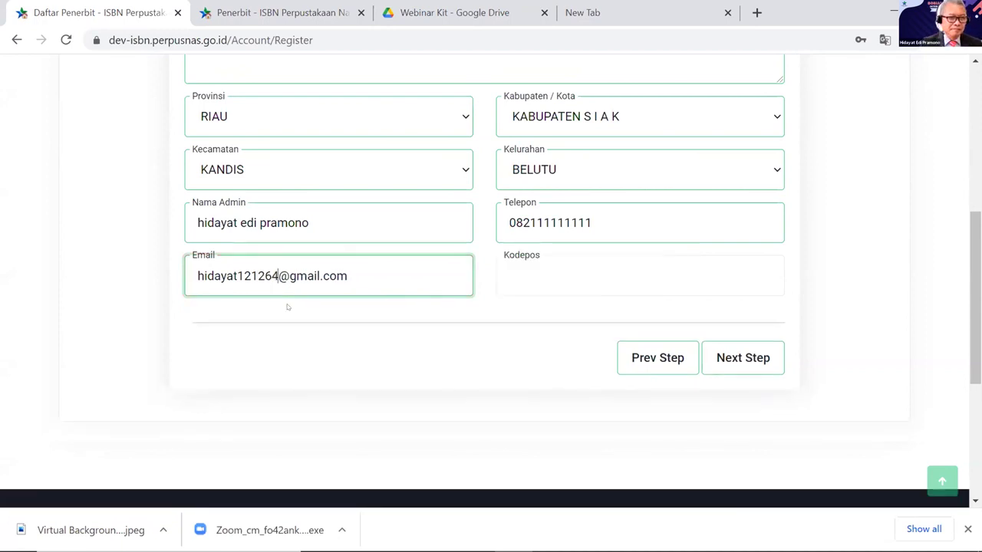
left_click(372, 274)
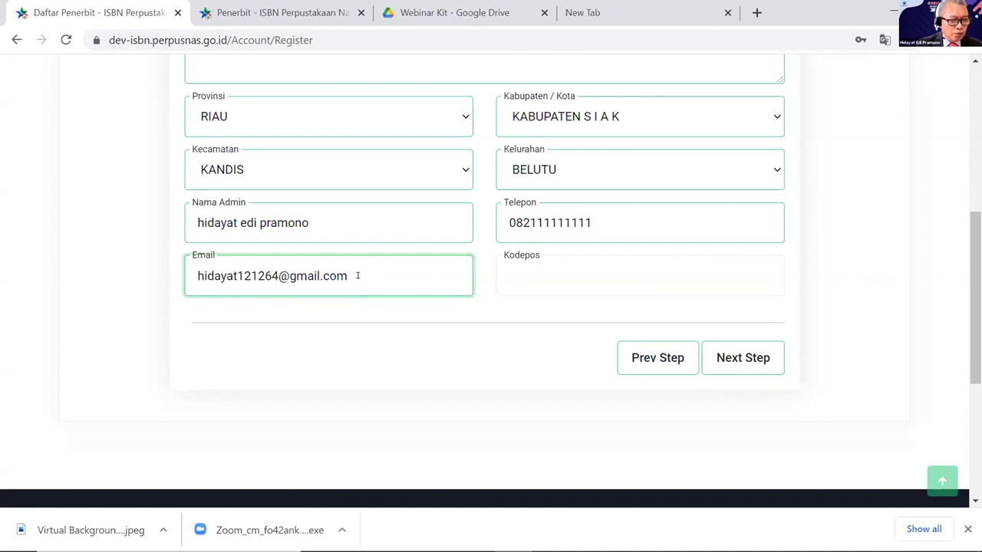
- Fill in the five-digit Kodepos and move to the final Tambahan step
left_click(537, 276)
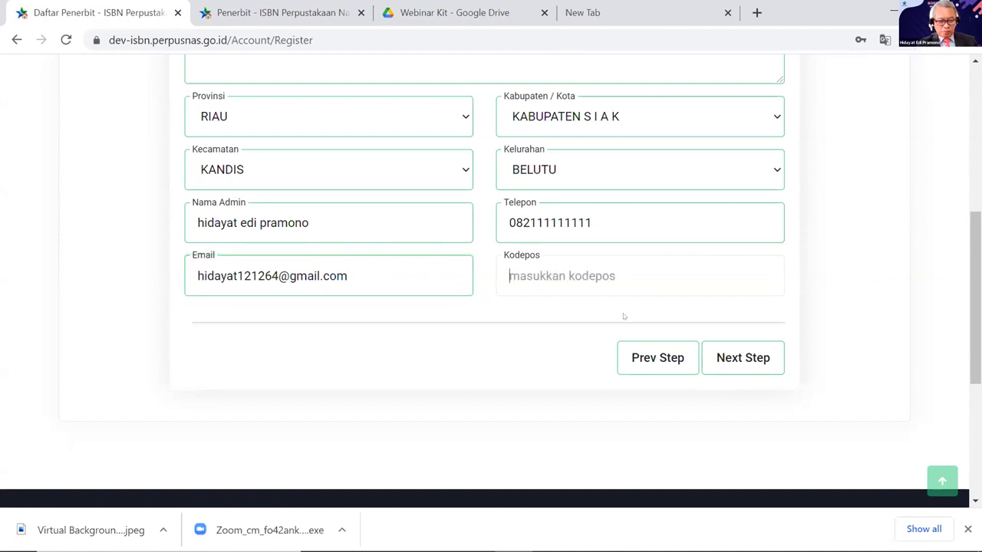
type("12")
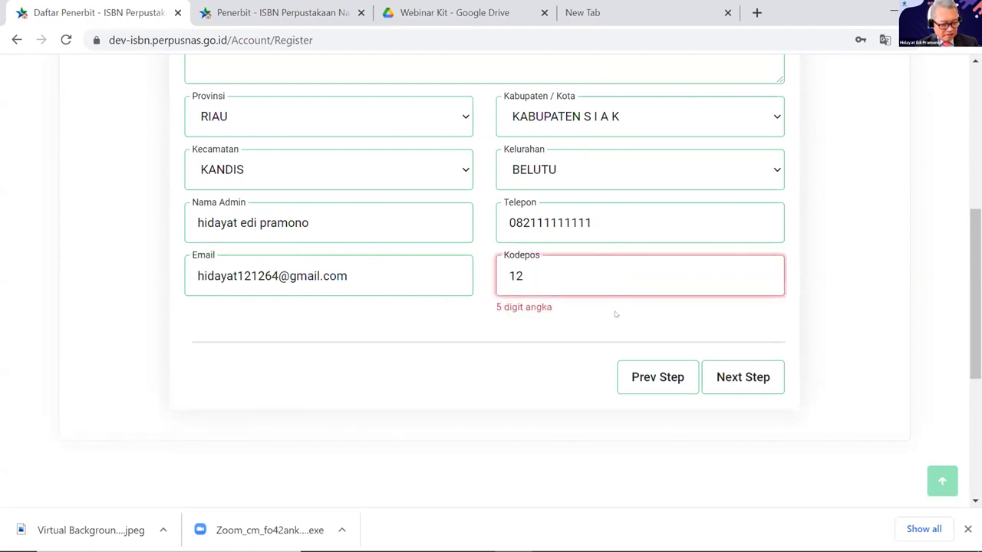
type("045")
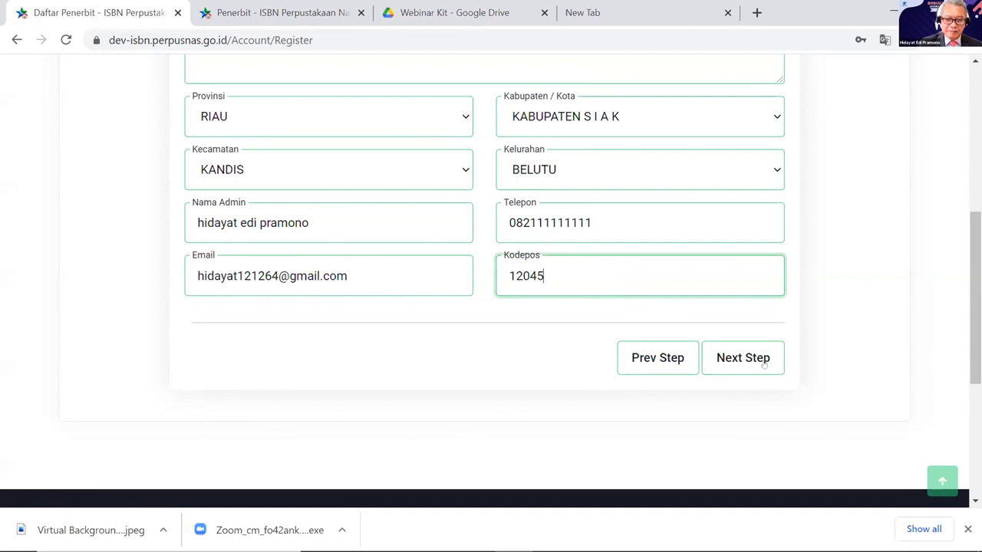
left_click(753, 357)
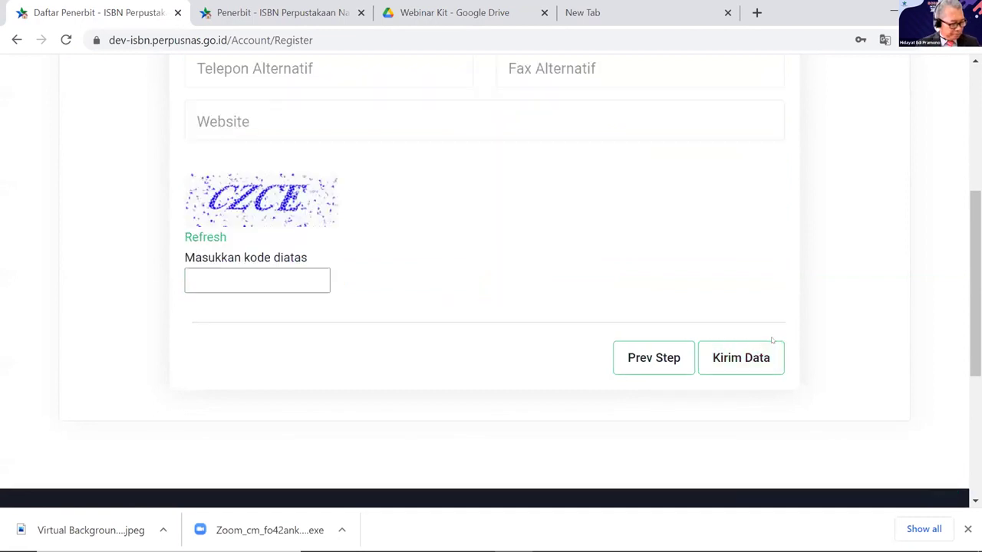
- Enter the displayed captcha code and send the registration with Kirim Data
scroll(624, 282, "up", 3)
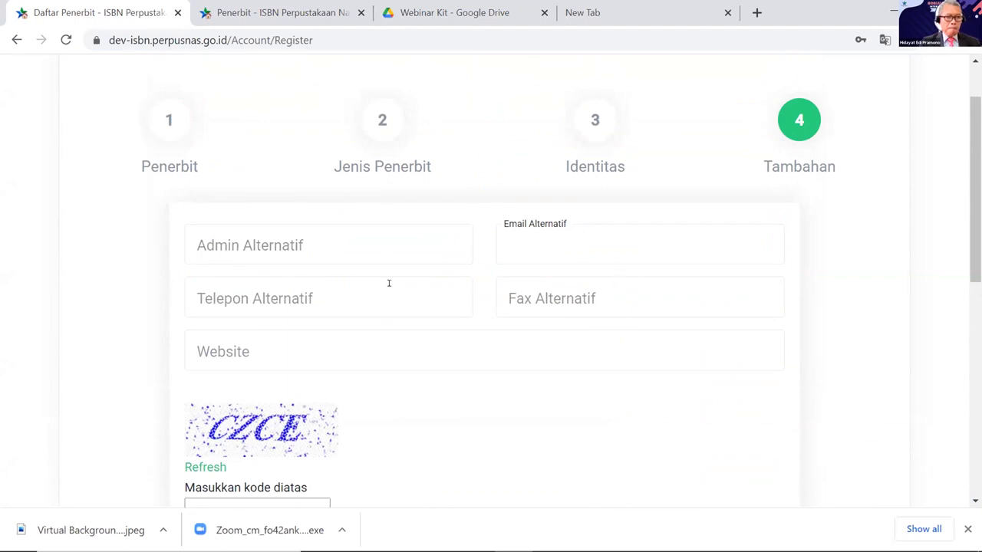
scroll(318, 265, "down", 1)
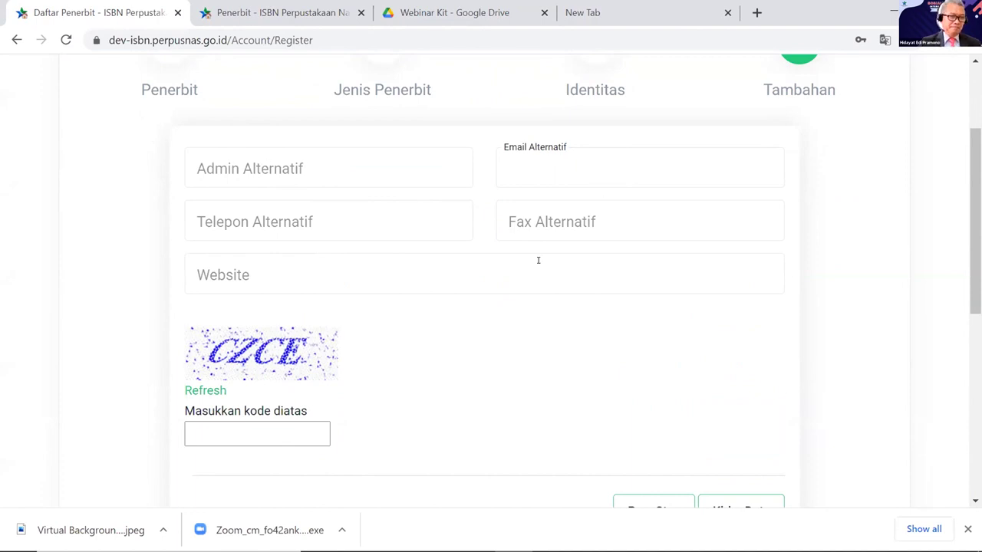
scroll(477, 240, "down", 1)
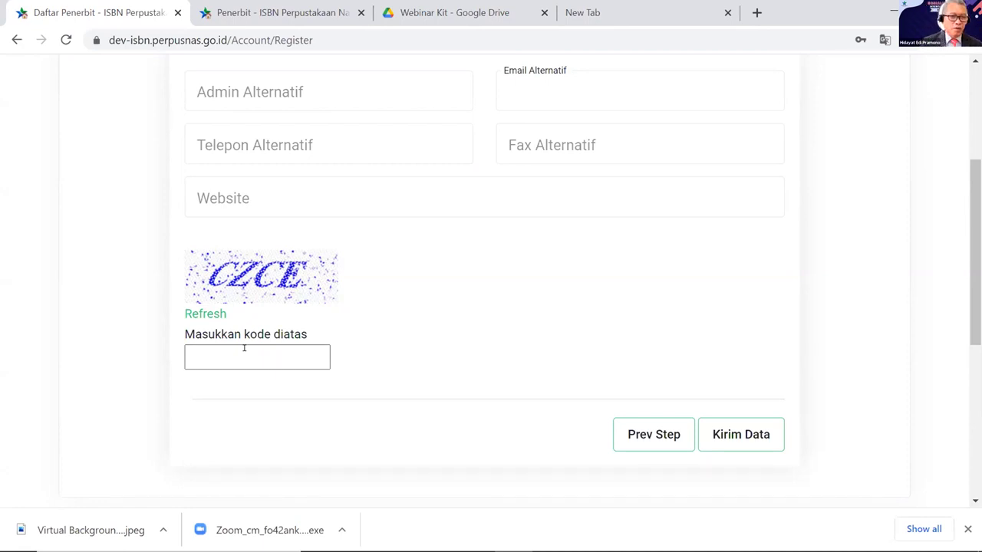
left_click(244, 350)
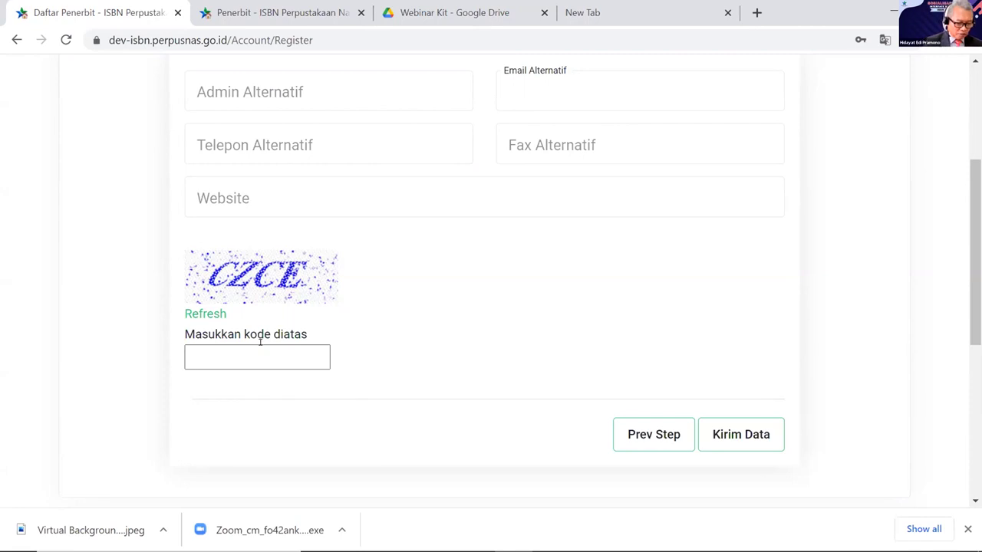
type("cz")
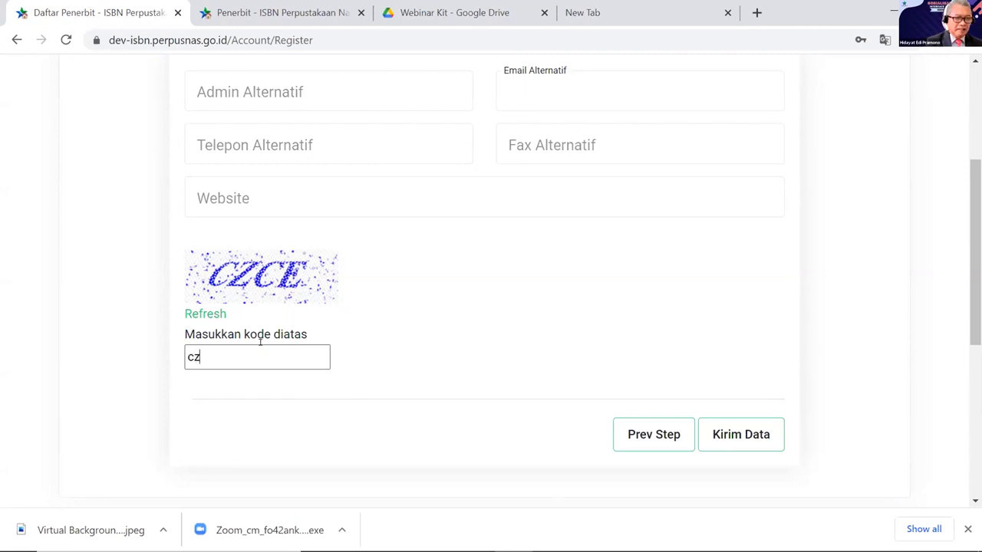
type("ce")
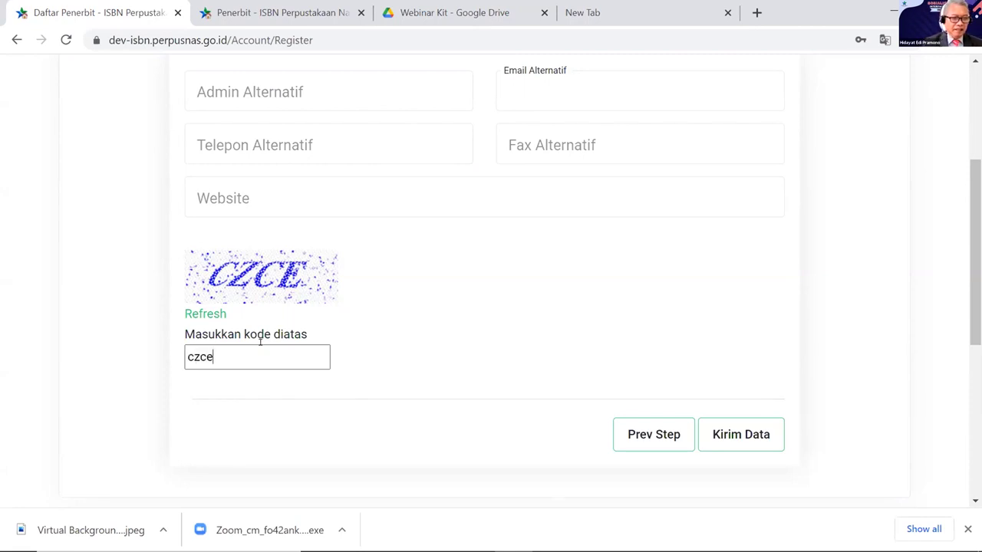
scroll(690, 356, "down", 1)
left_click(758, 363)
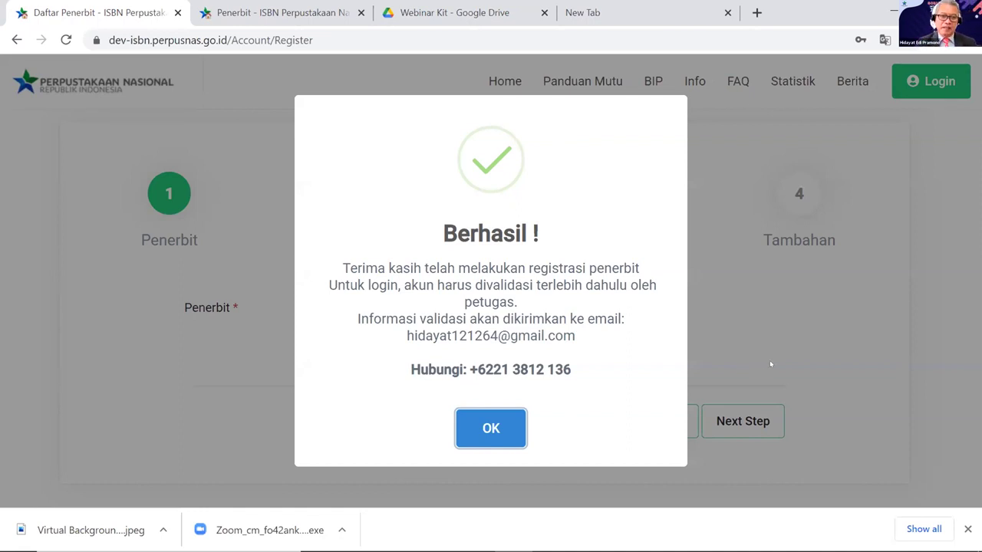
- Confirm the 'Berhasil !' message with OK to return to the home page
left_click(464, 428)
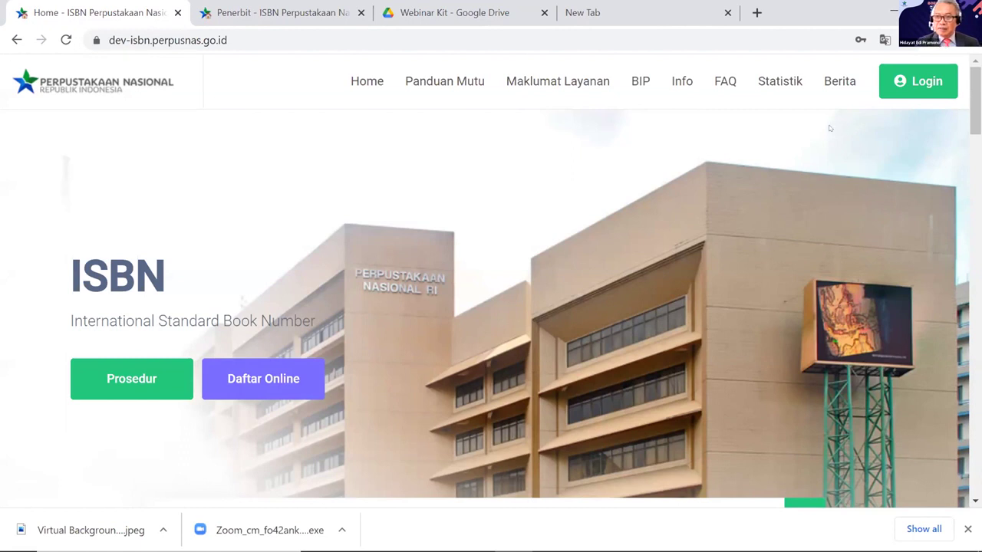
left_click(920, 85)
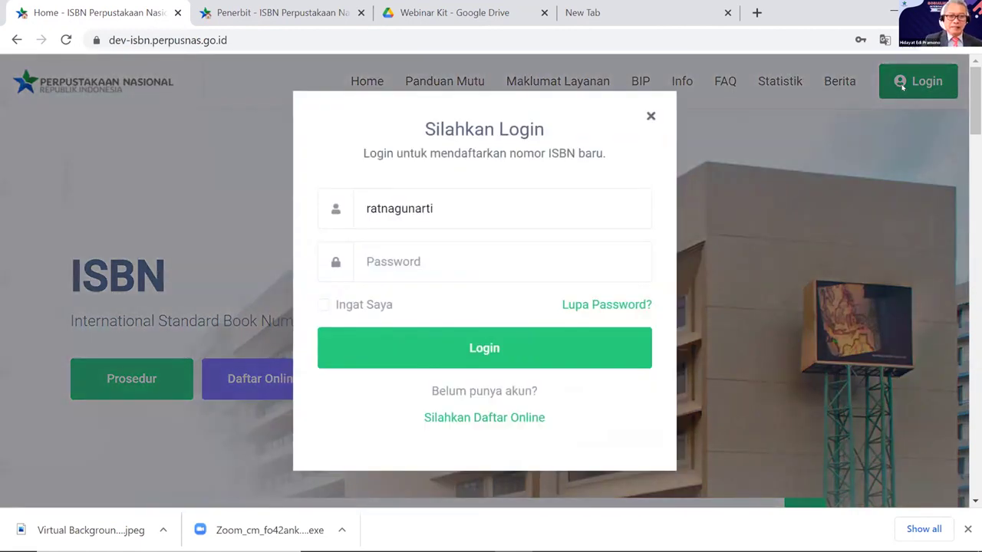
left_click(454, 208)
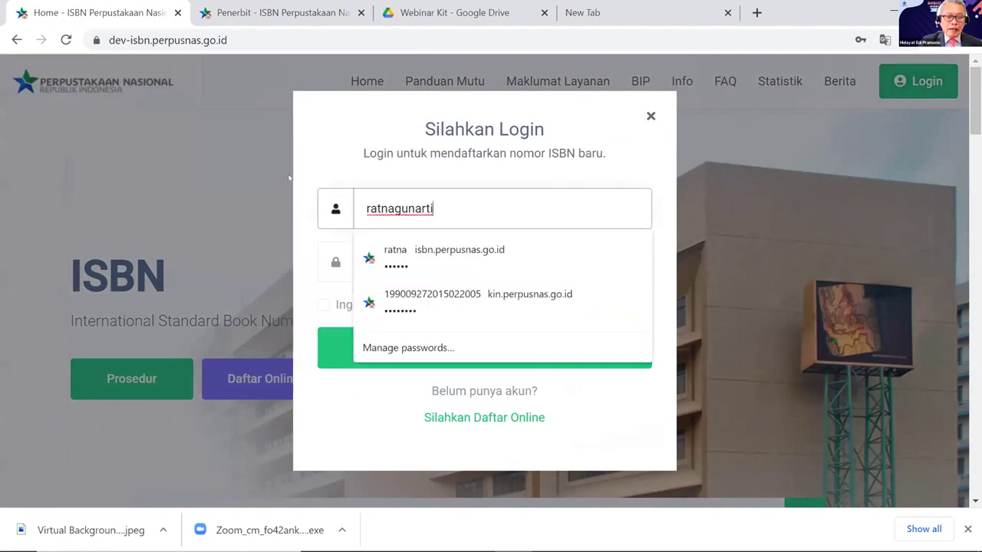
key("Escape")
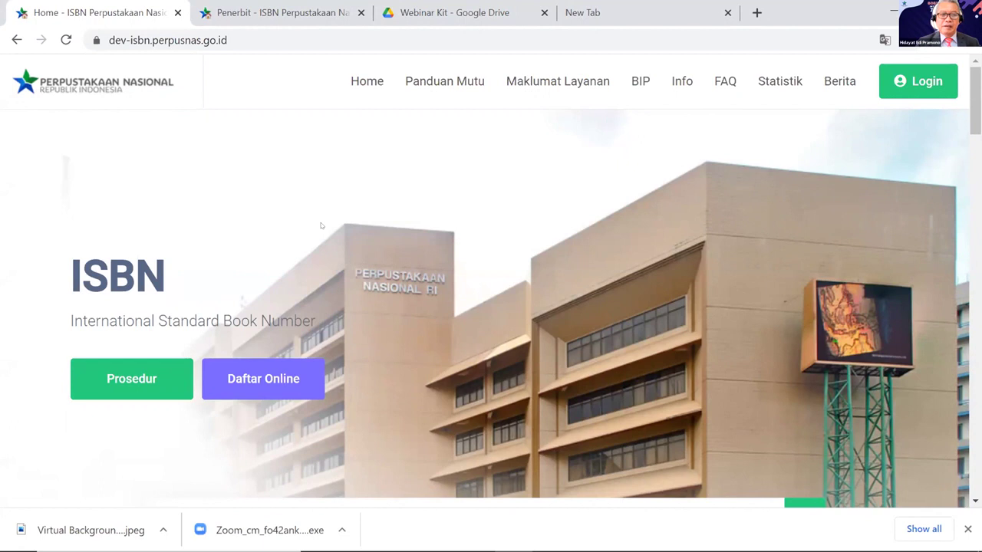
scroll(394, 188, "down", 2)
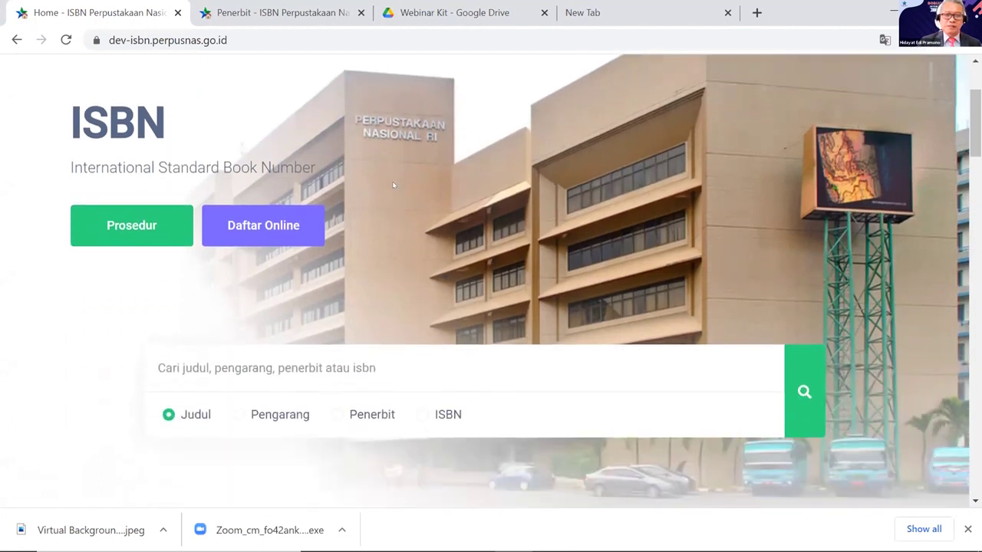
scroll(394, 179, "up", 2)
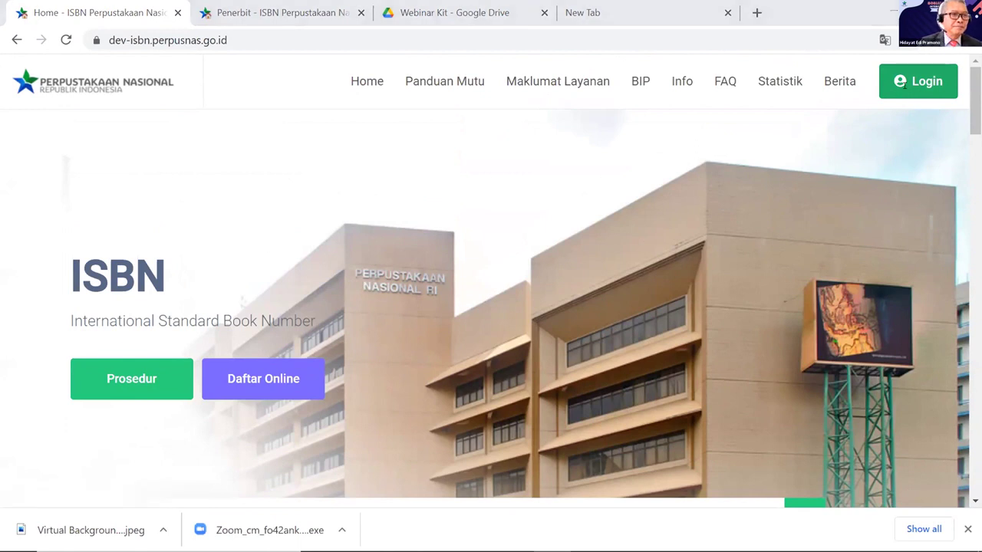
- Log into the publisher account with its username and password
left_click(905, 85)
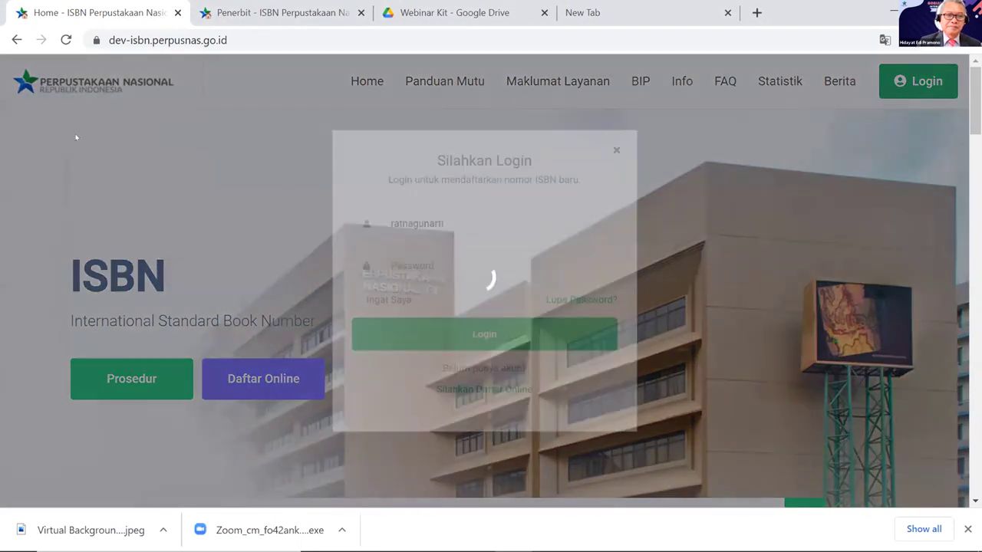
left_click(142, 125)
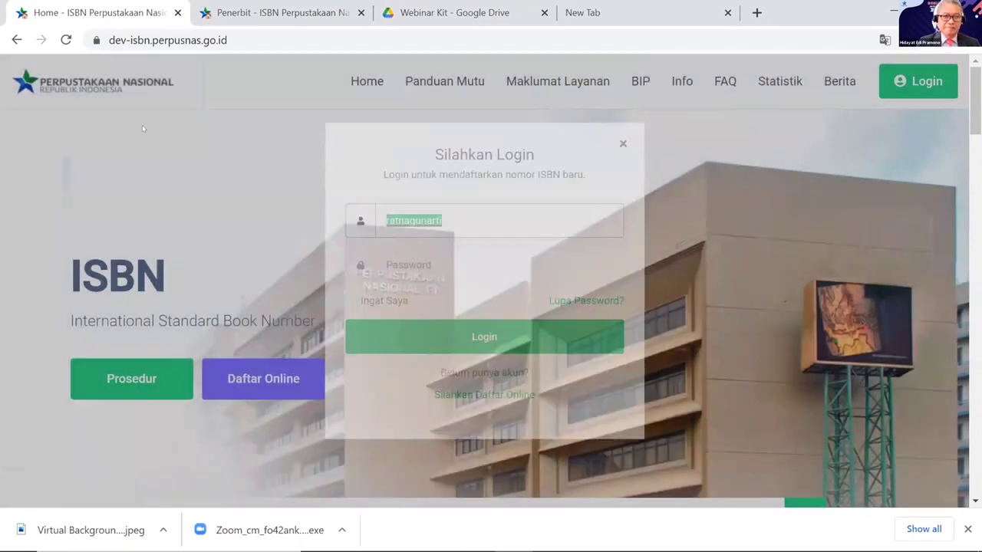
left_click(914, 81)
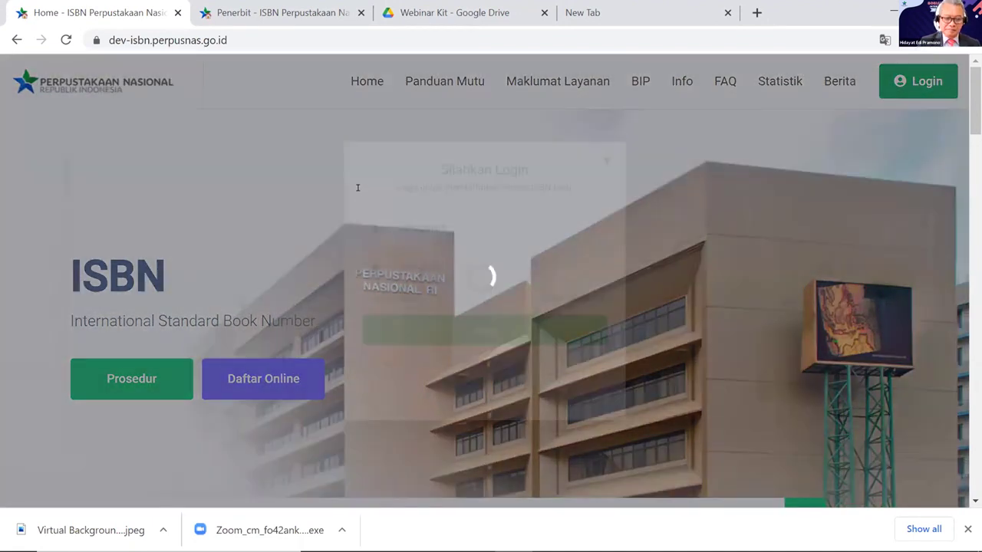
key("ctrl+a")
type("divapress")
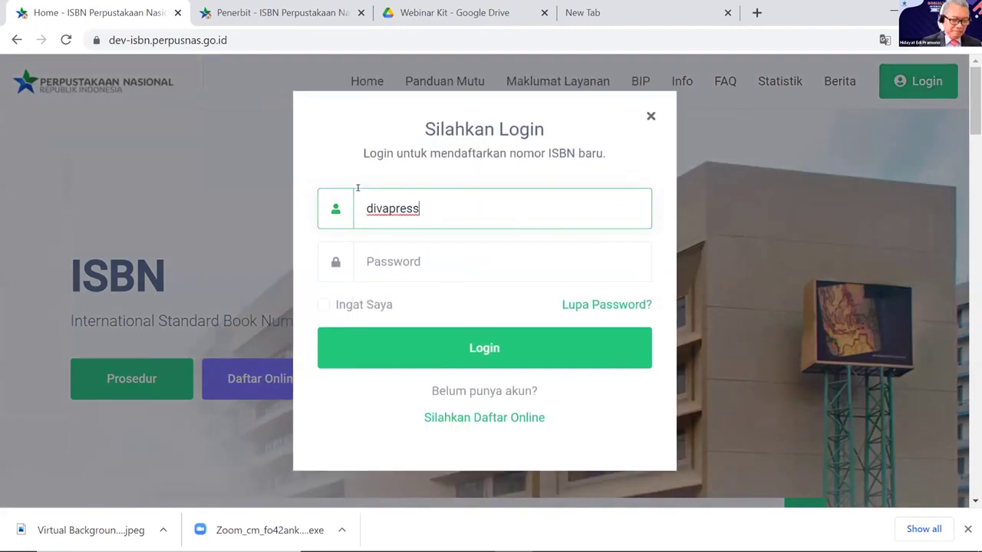
key("Return")
type("•••")
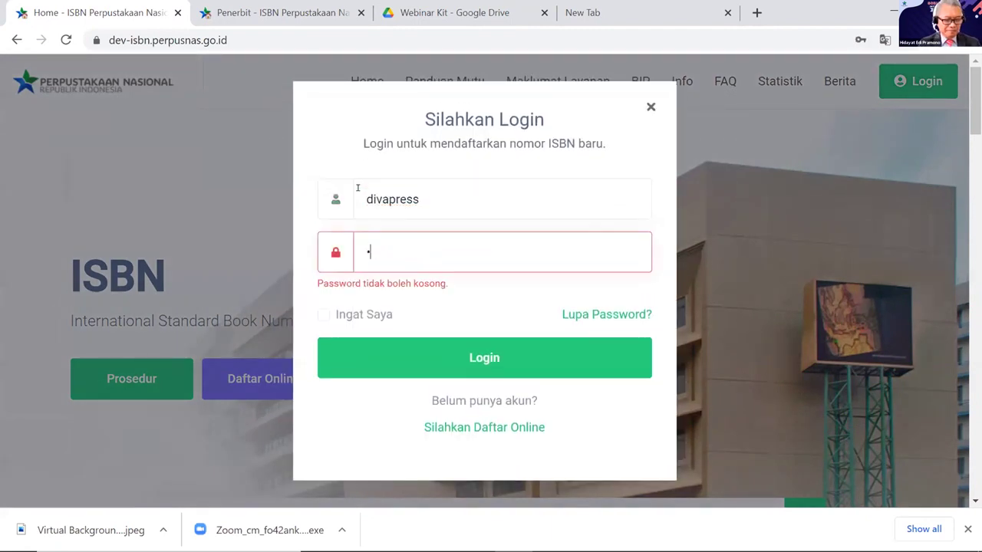
type("••")
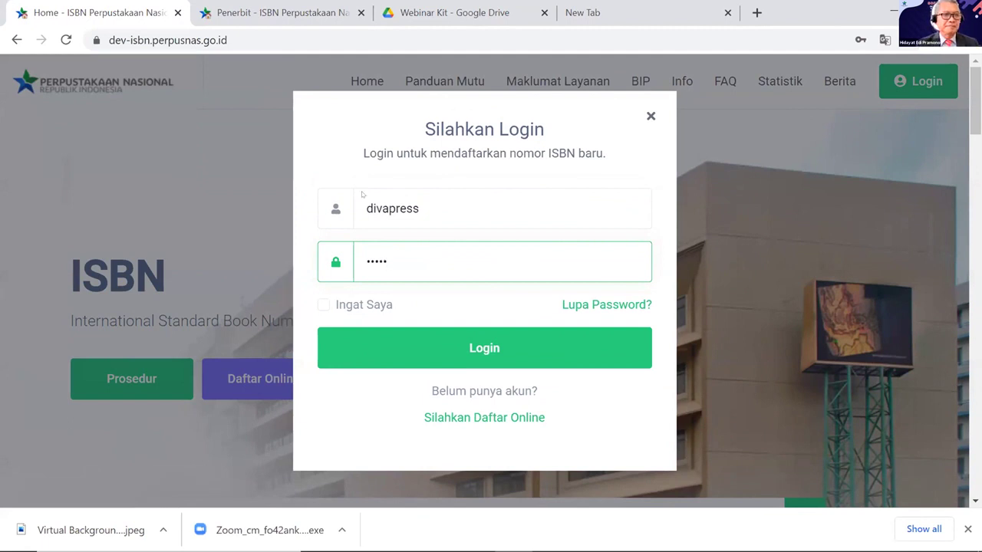
type("•")
scroll(672, 284, "down", 1)
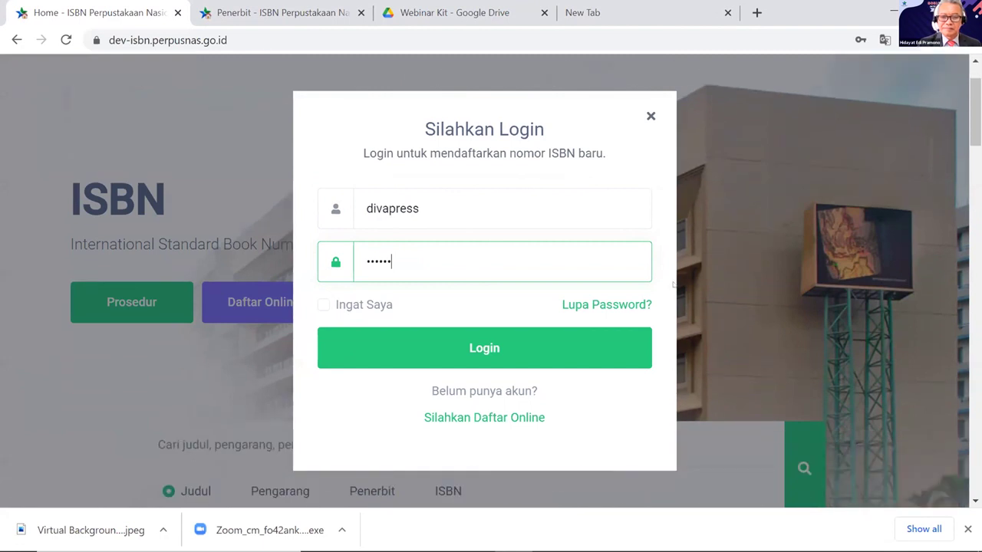
left_click(503, 334)
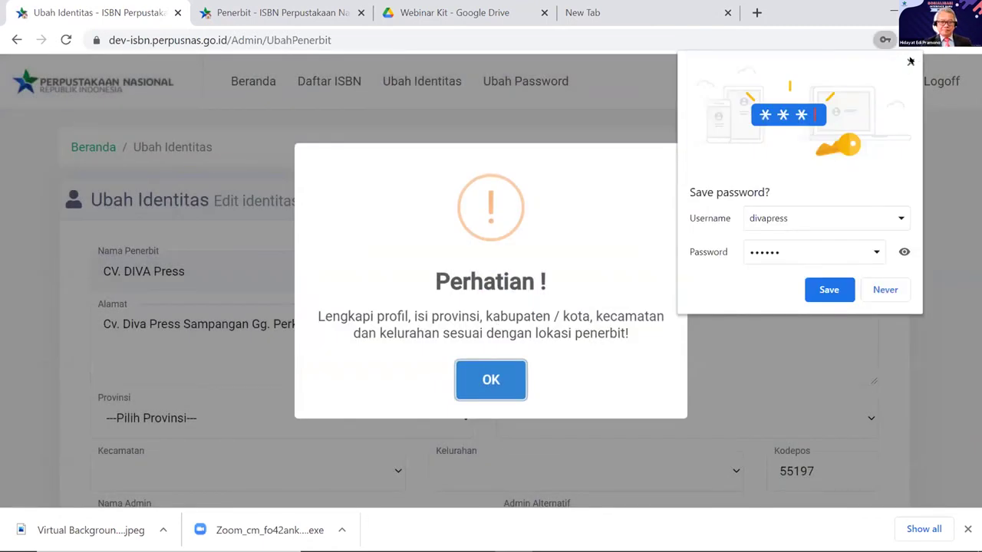
- Decline Chrome's password-saving prompt and acknowledge the 'Perhatian !' incomplete-profile warning
left_click(911, 61)
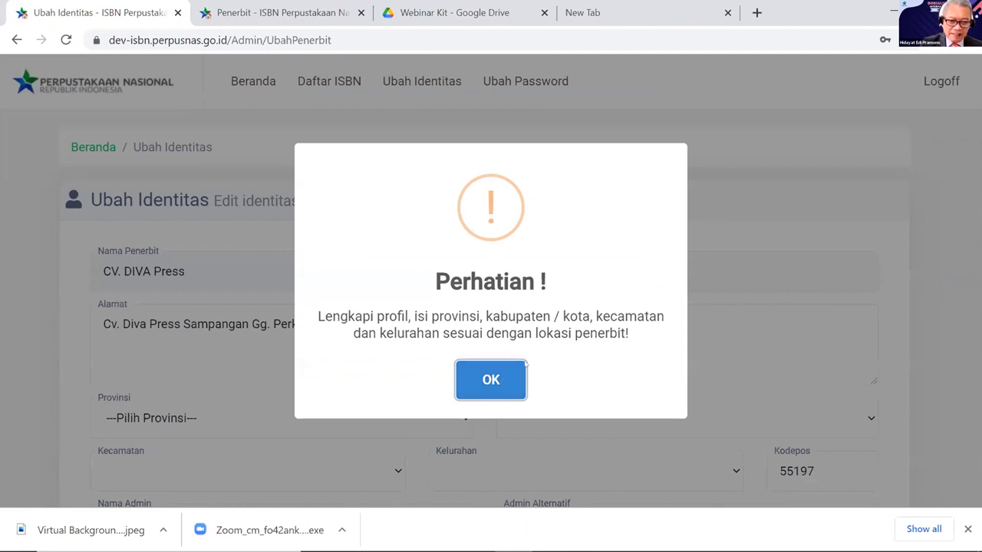
left_click(489, 376)
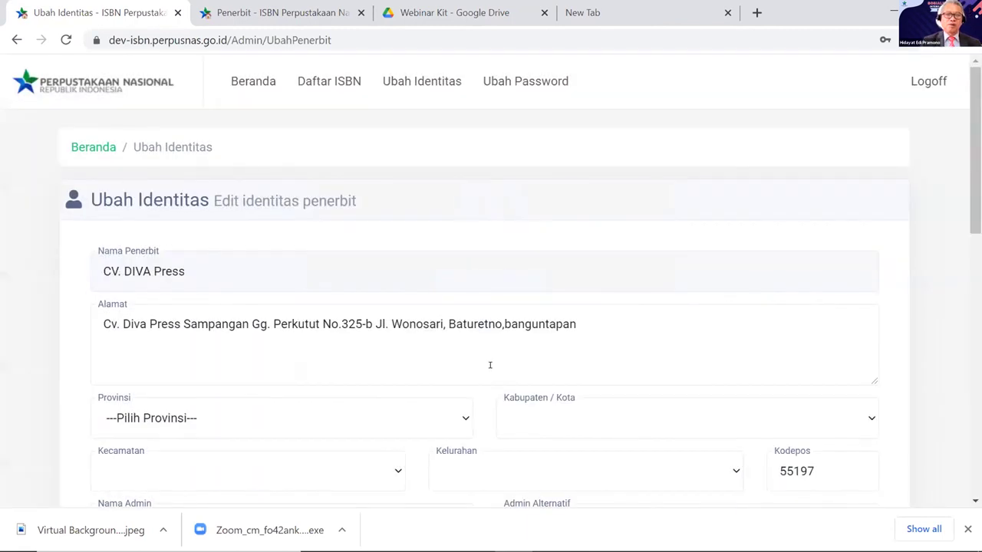
- Set the region to JAMBI, KABUPATEN SAROLANGUN, with Kelurahan LUBUK RESAM
scroll(492, 324, "down", 1)
scroll(492, 324, "down", 1)
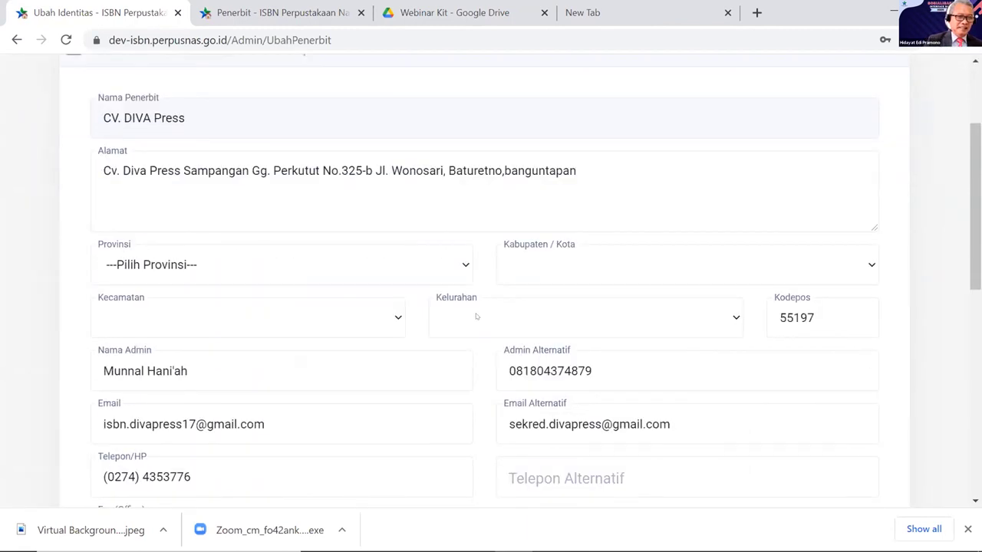
scroll(476, 313, "down", 1)
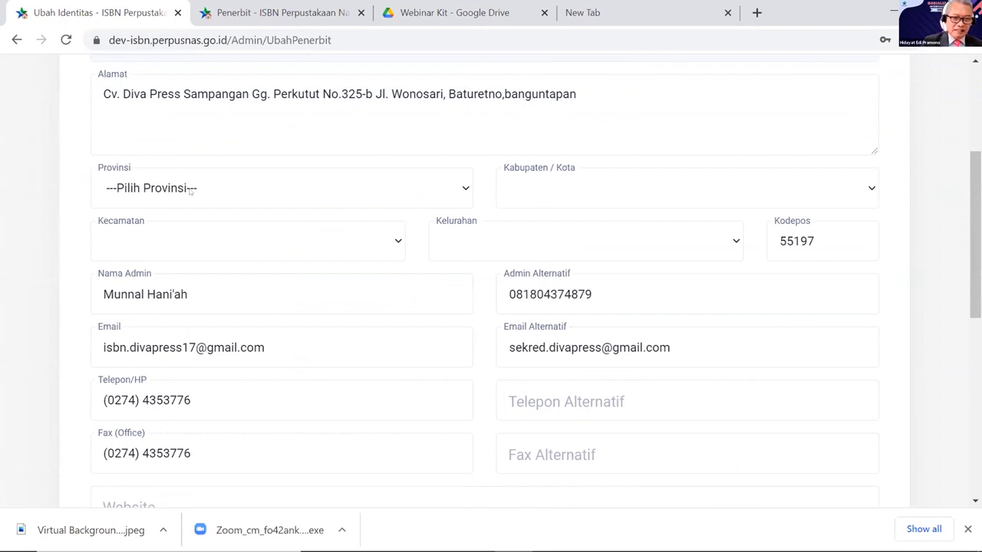
left_click(165, 188)
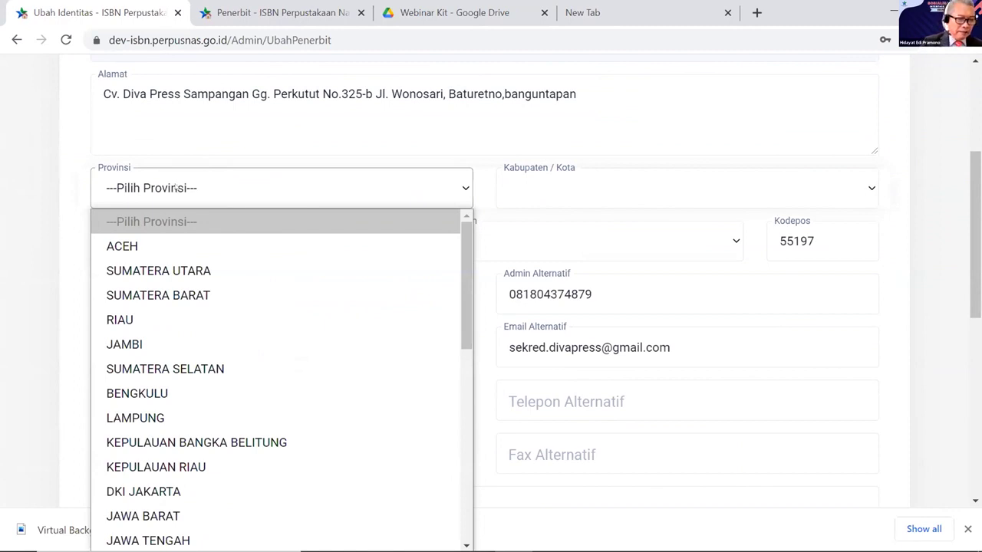
left_click(176, 335)
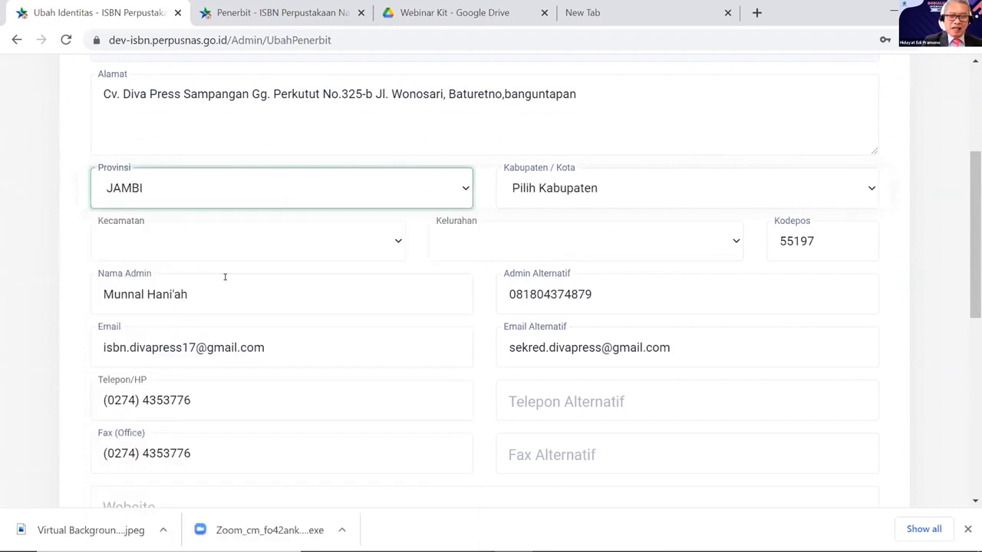
left_click(575, 193)
left_click(586, 288)
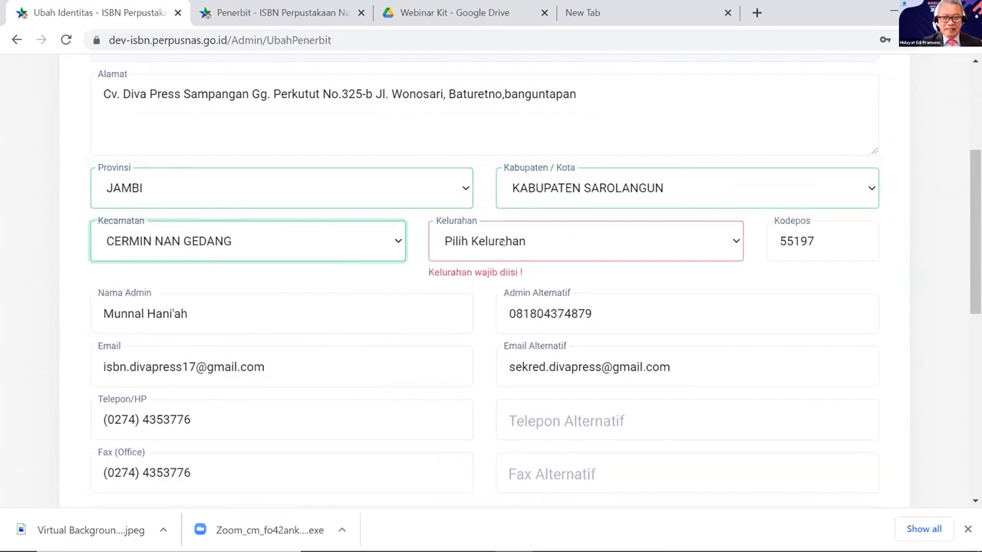
left_click(506, 244)
left_click(501, 323)
scroll(219, 256, "down", 1)
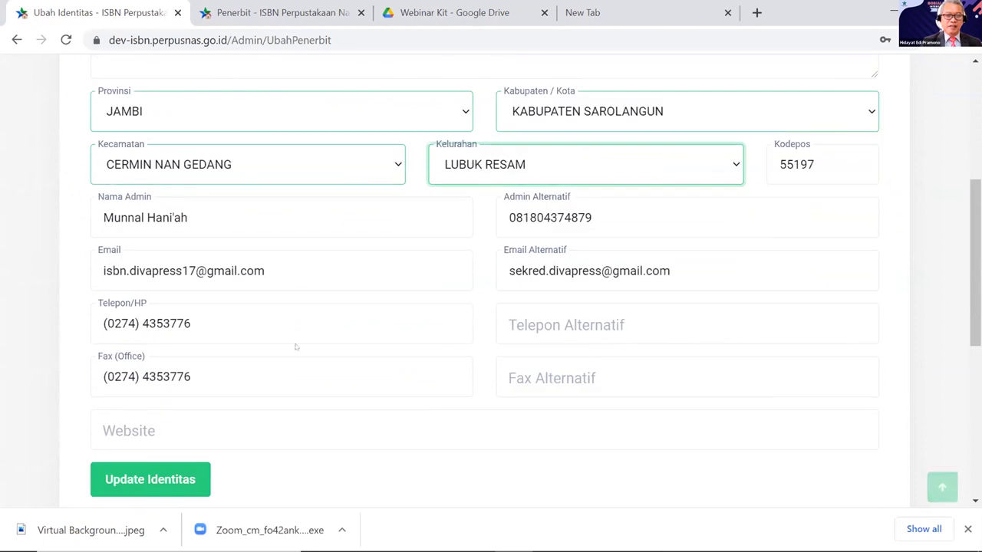
scroll(248, 289, "down", 2)
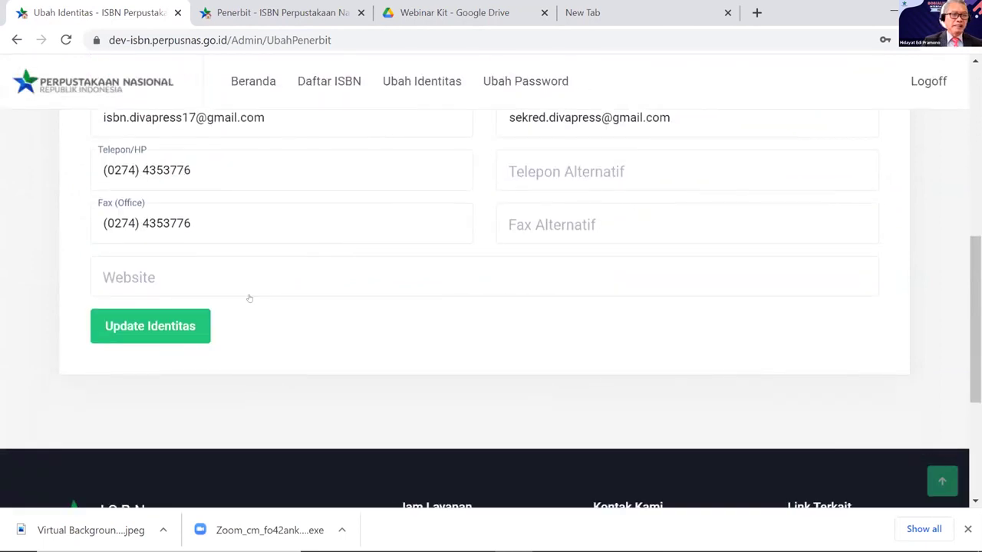
- Replace the invalid Email Alternatif with a valid Gmail address and resubmit via Update Identitas
left_click(171, 326)
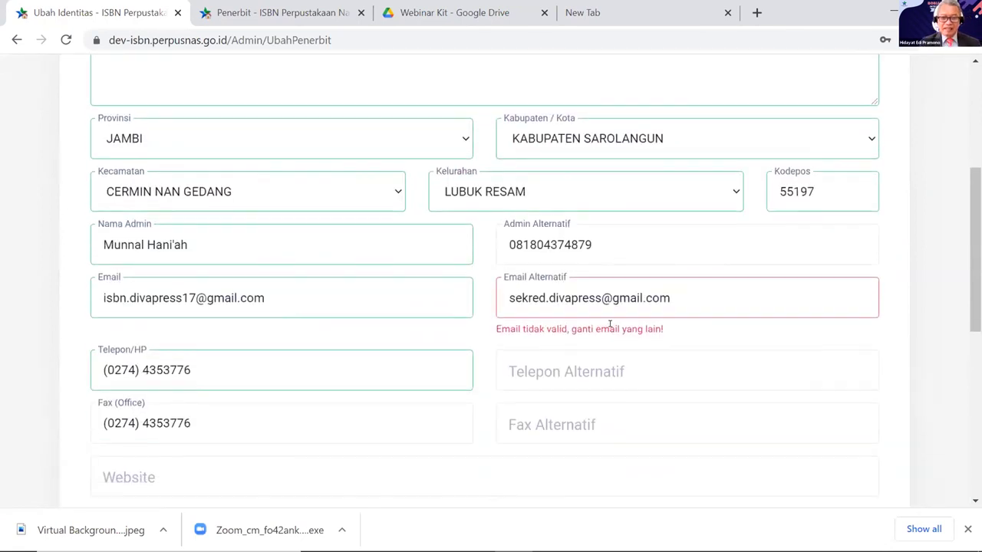
scroll(610, 326, "down", 1)
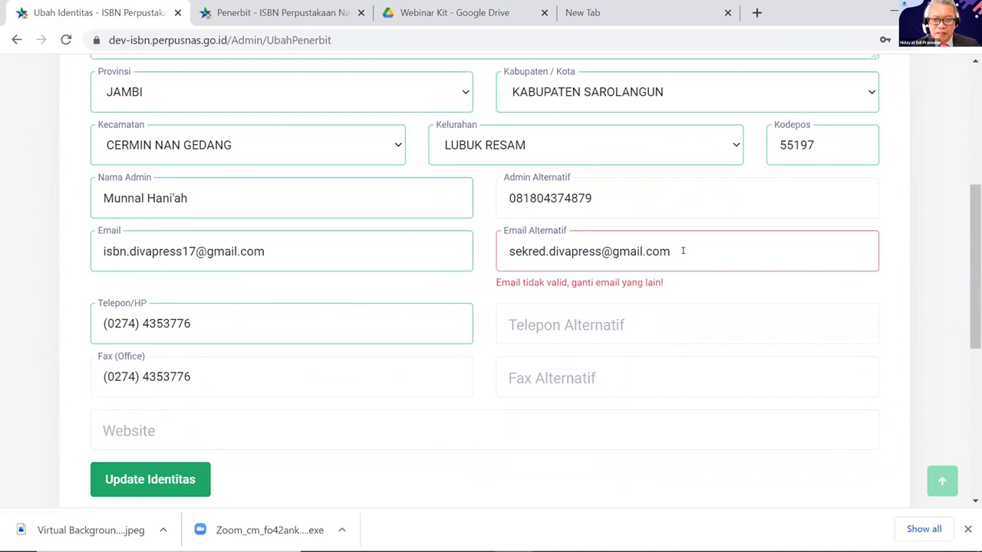
left_click(682, 250)
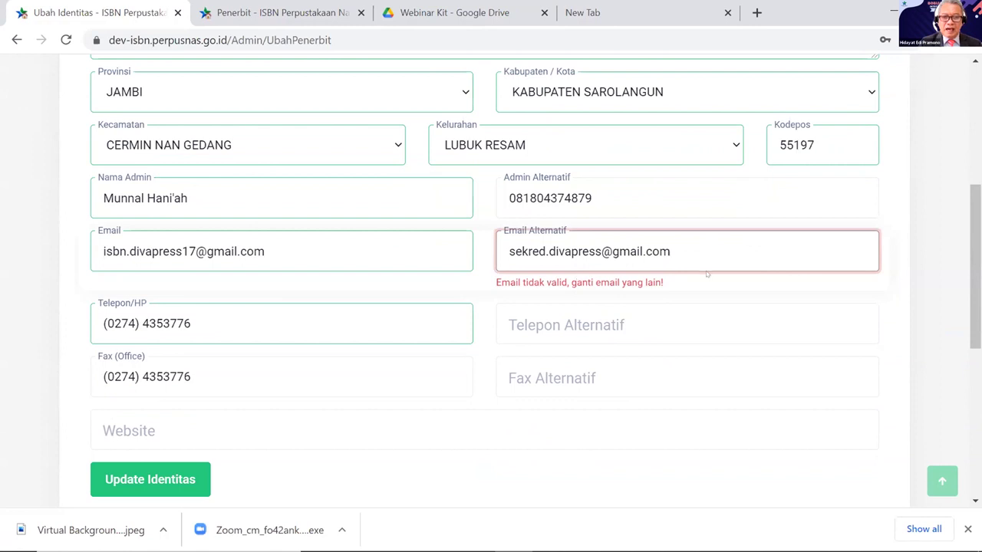
key("ctrl+a")
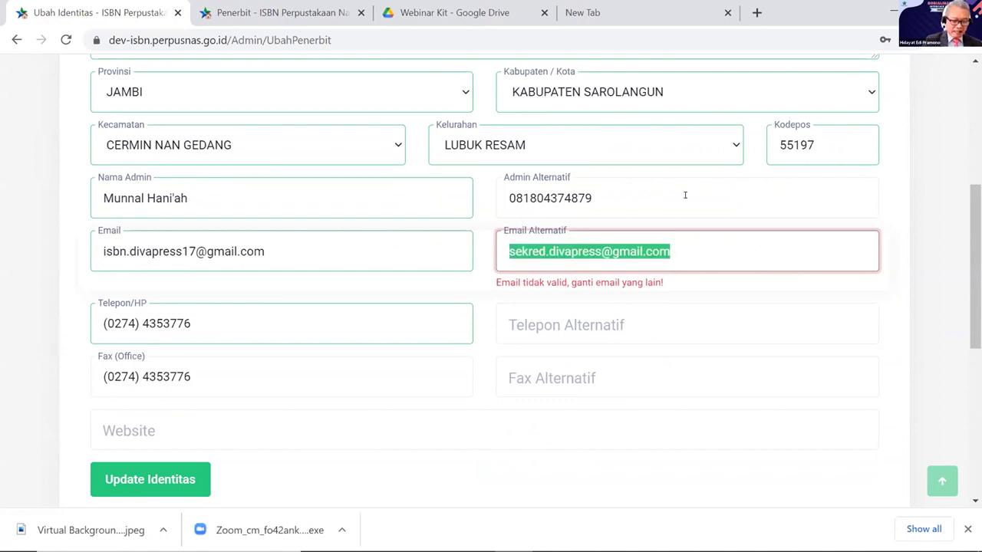
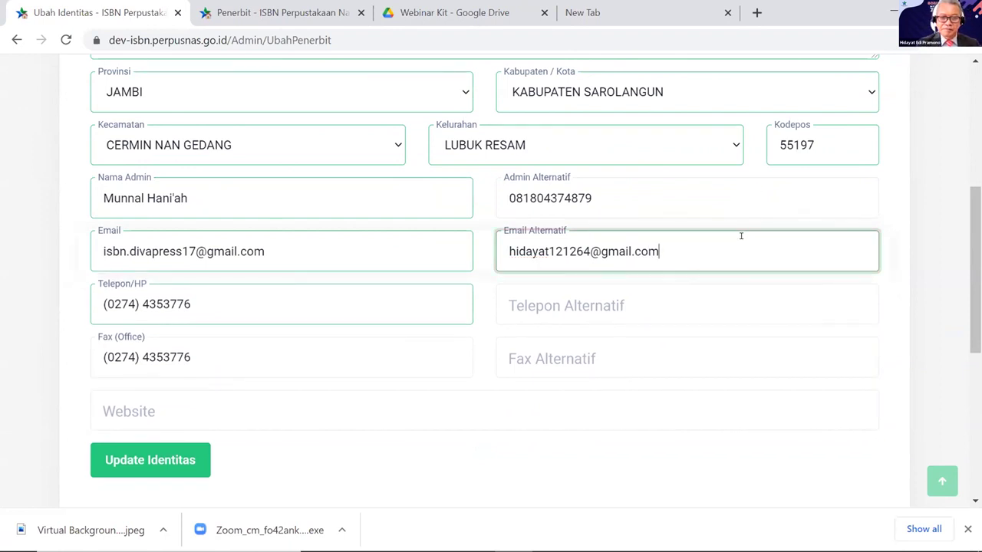
scroll(765, 342, "down", 1)
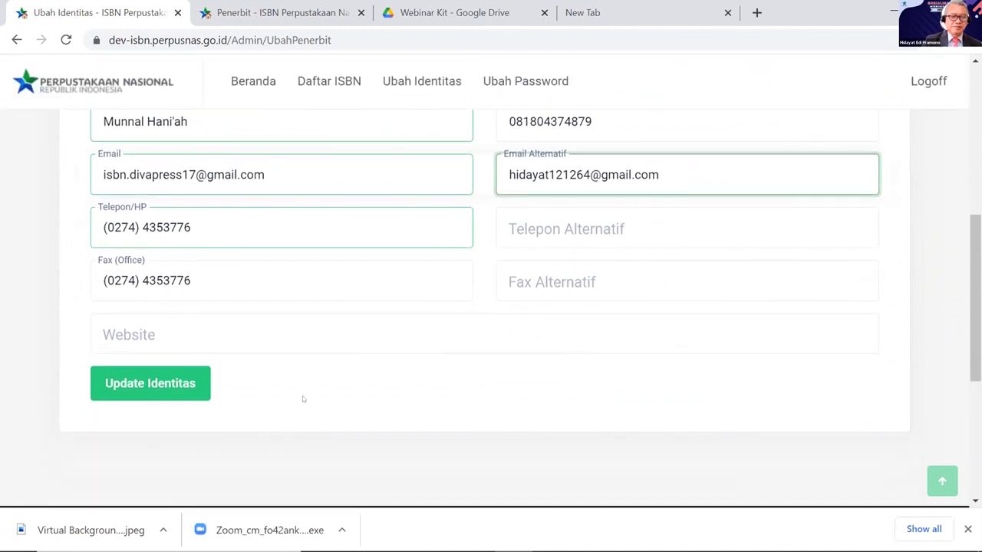
left_click(170, 384)
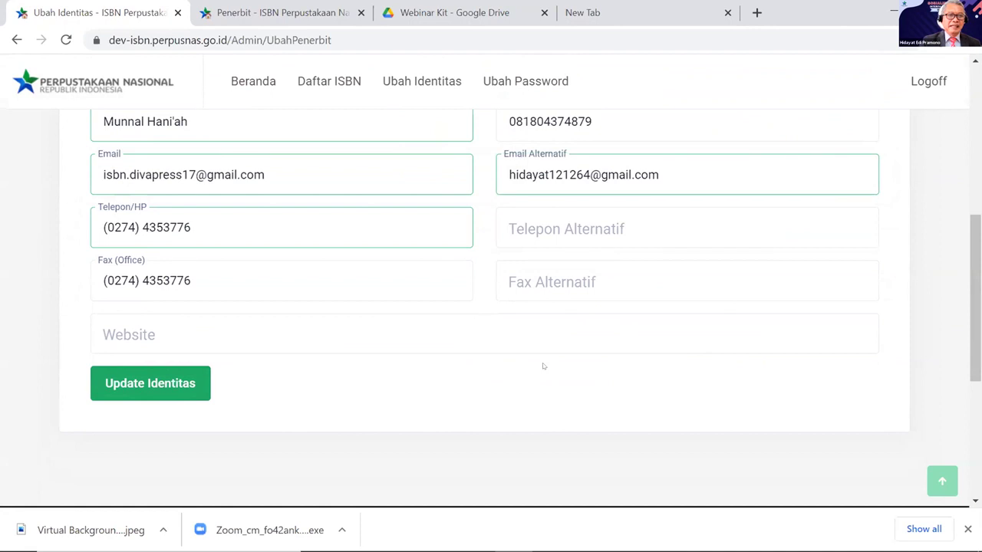
scroll(543, 367, "up", 4)
scroll(543, 372, "up", 2)
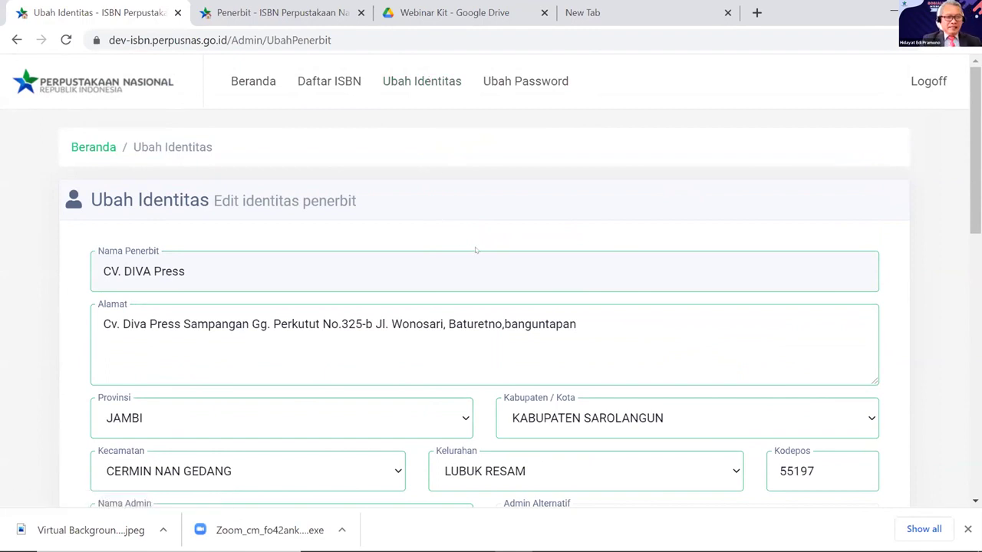
scroll(468, 245, "down", 5)
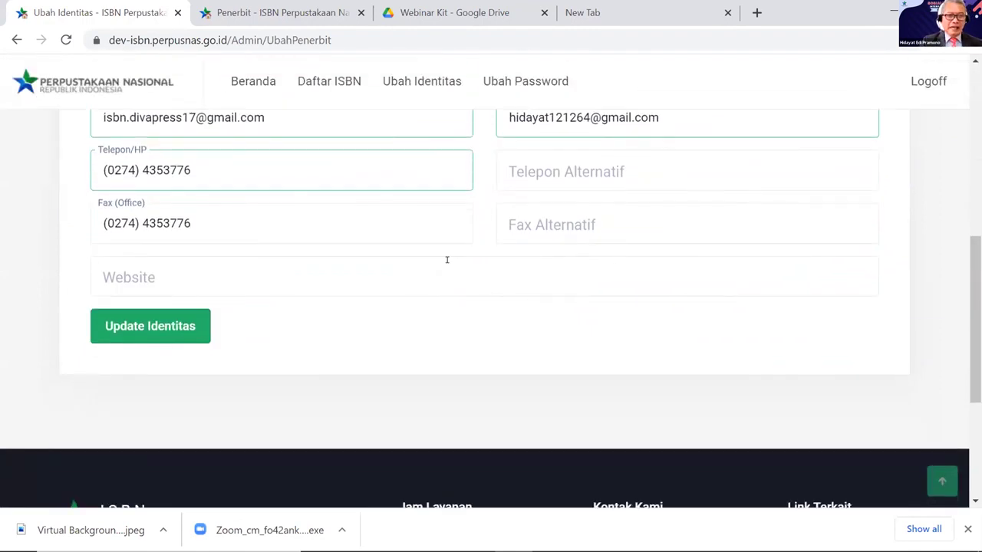
scroll(628, 323, "up", 3)
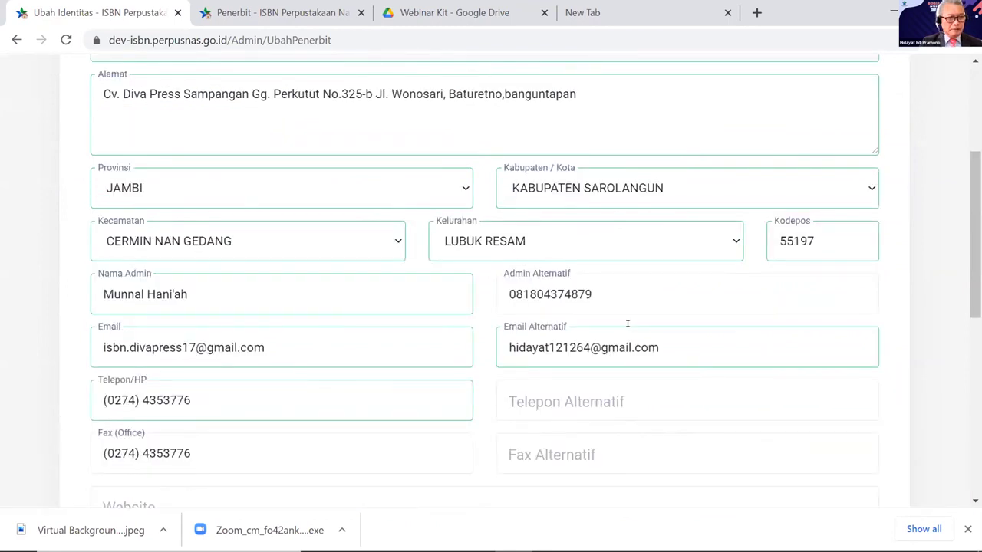
scroll(627, 324, "up", 2)
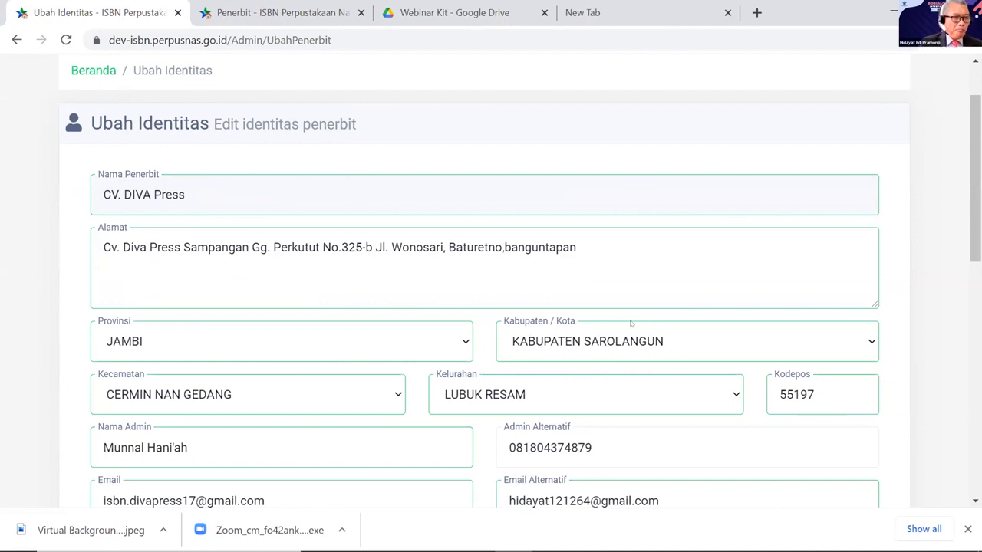
scroll(439, 259, "down", 6)
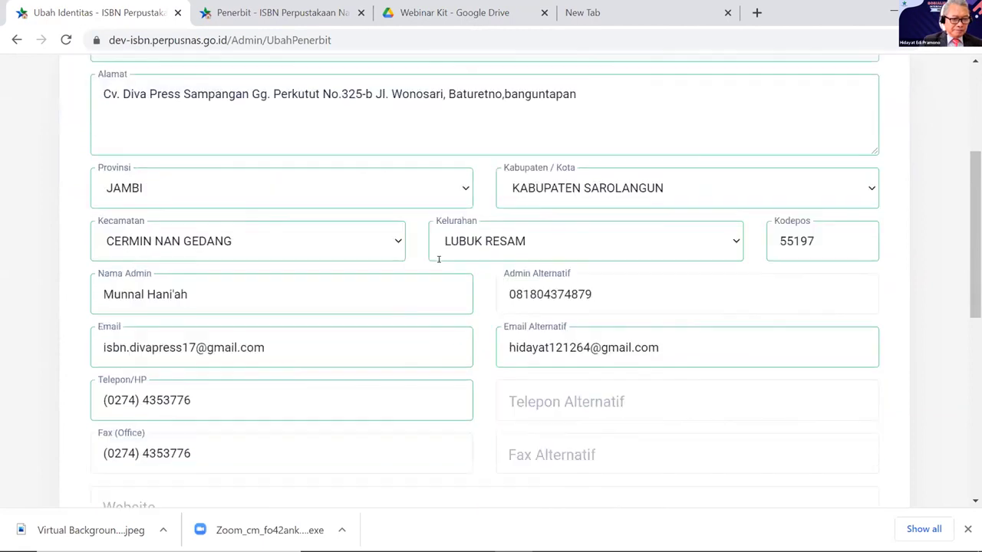
scroll(422, 276, "up", 7)
scroll(422, 277, "up", 1)
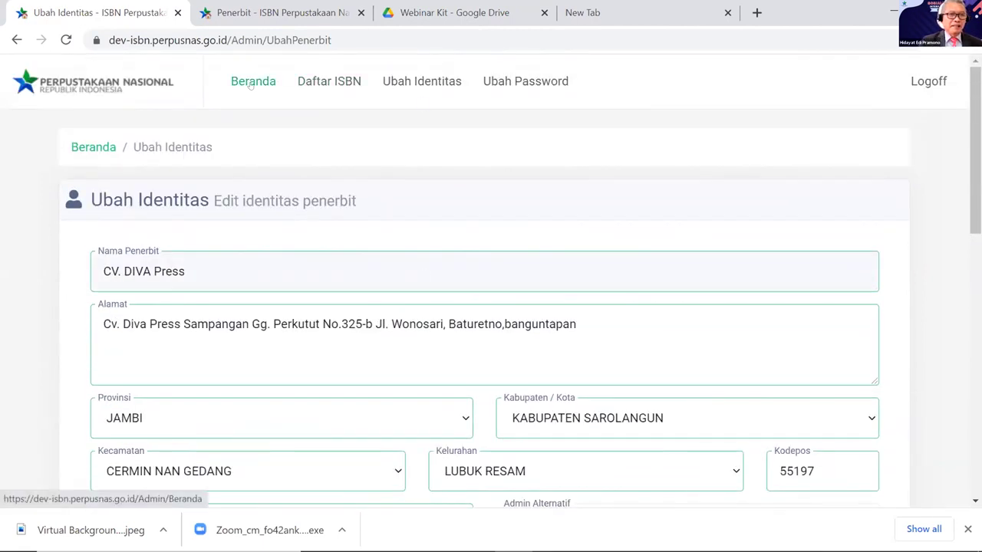
- Go to Daftar ISBN to bring up an empty new ISBN application form
left_click(329, 81)
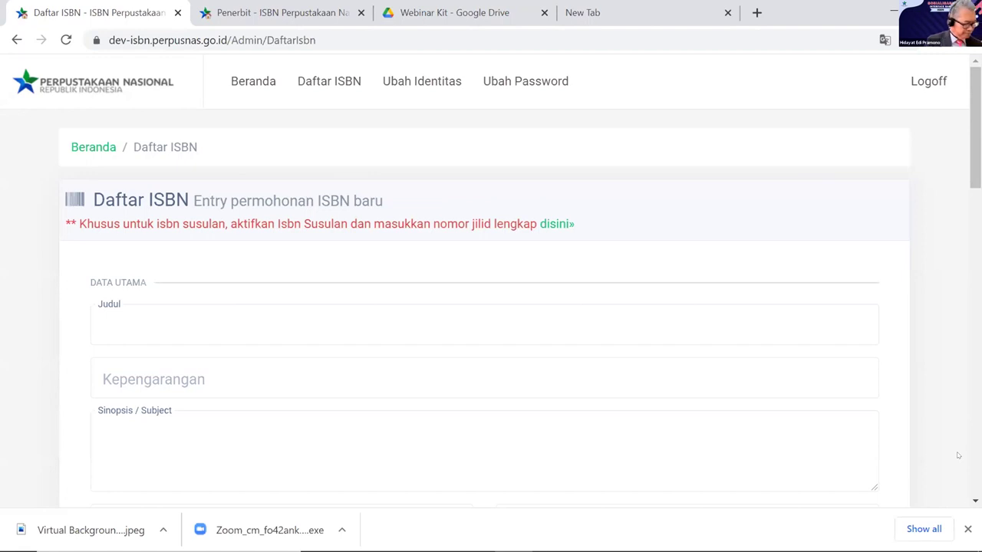
- Paste the title 'Begitulah, kutulis sejarah para perempuan Indonesia' and the author/editor credits into Kepengarangan
left_click(222, 324)
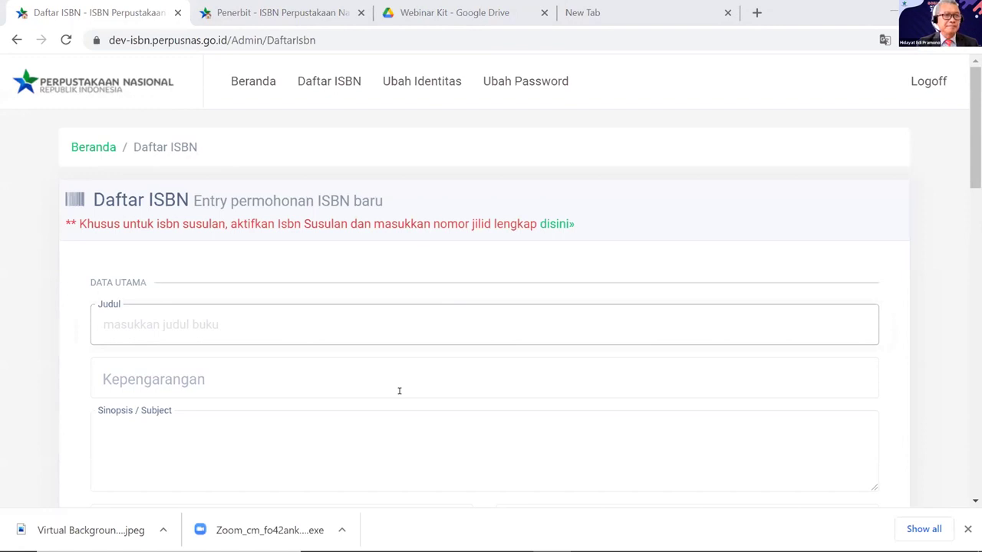
type("Begitulah, kutulis sejarah para perempuan Indonesia")
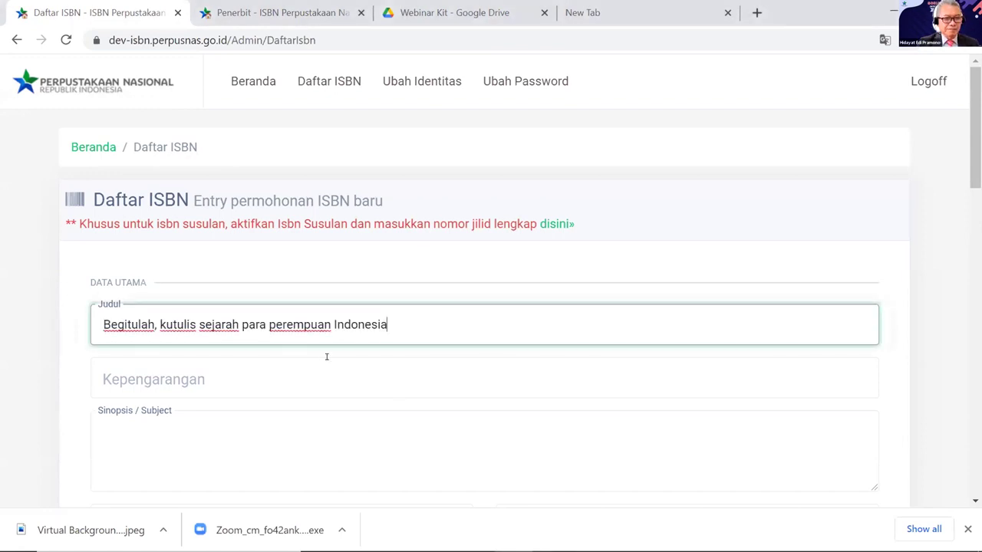
left_click(293, 374)
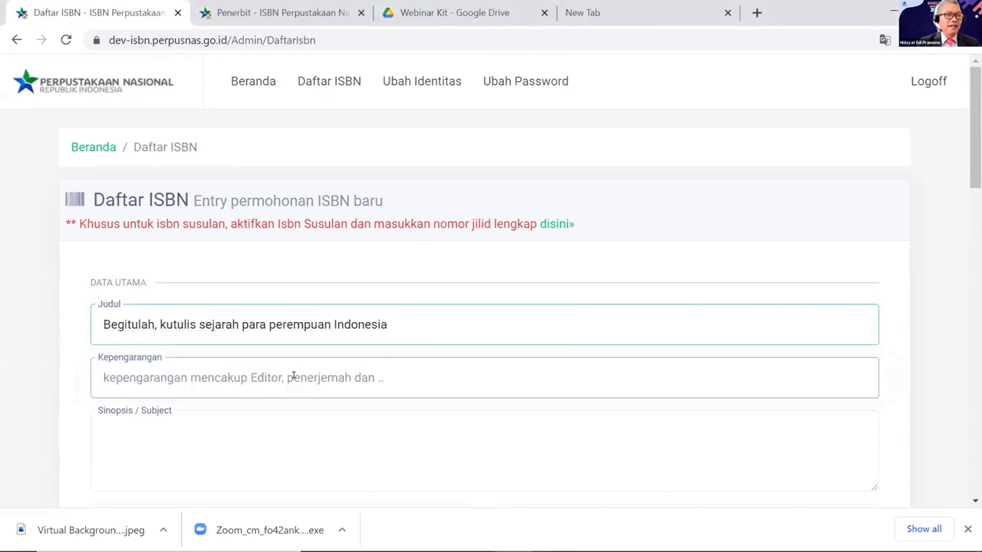
left_click(234, 257)
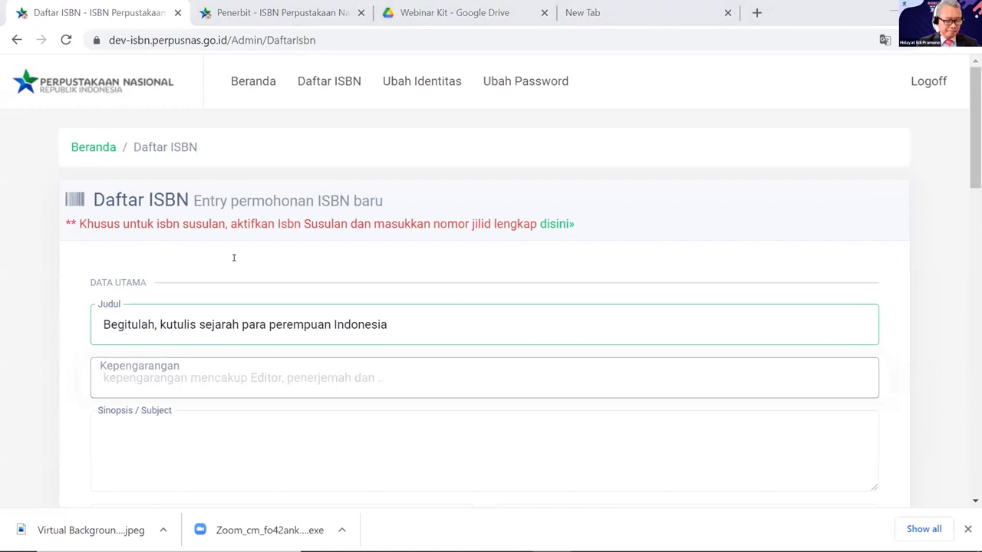
left_click(218, 375)
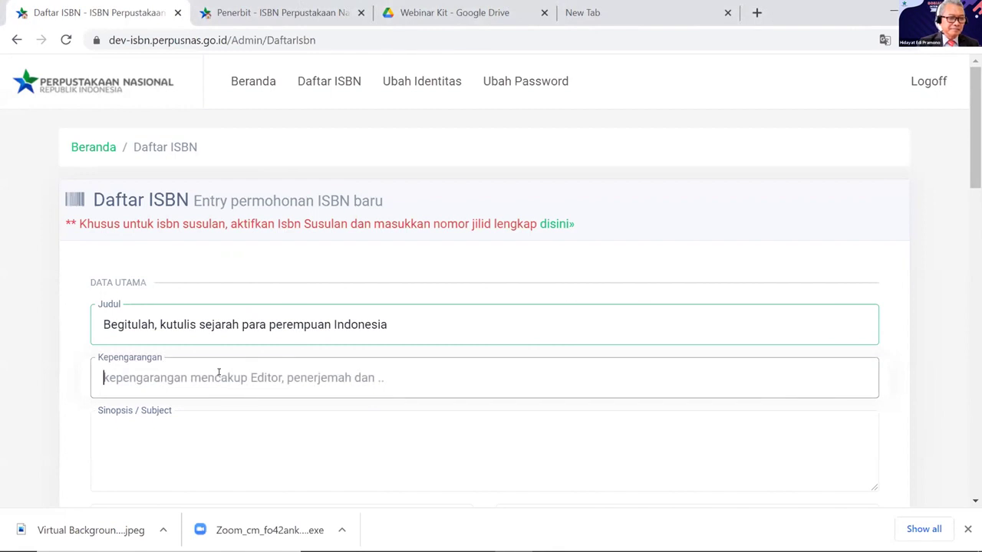
type("Nizar Qabbani ; editor, A. Atho'illah Fathoni Alkhalil")
- Enter the subject 'sejarah' in lowercase in the Sinopsis field
scroll(436, 373, "down", 2)
left_click(223, 306)
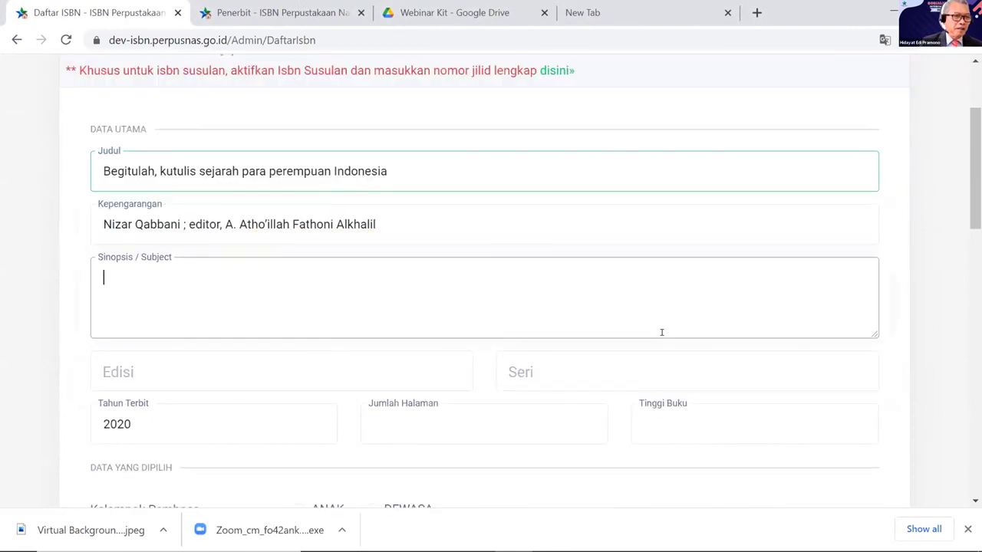
type("S")
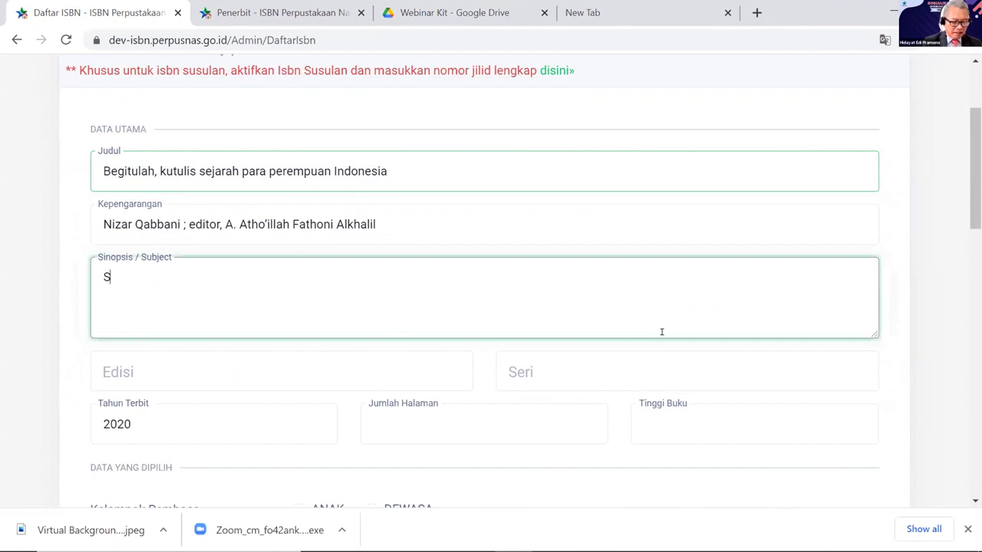
type("EJARAH")
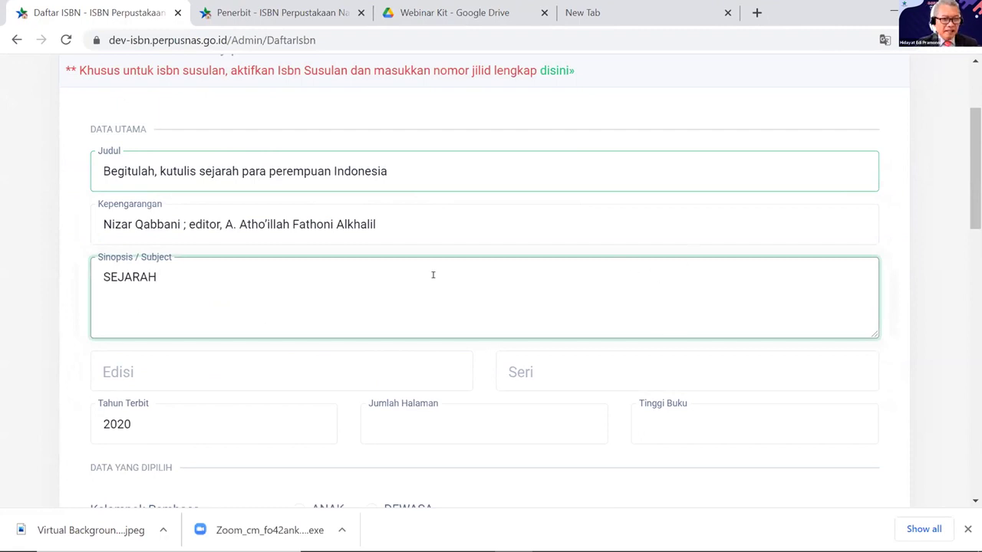
double_click(153, 276)
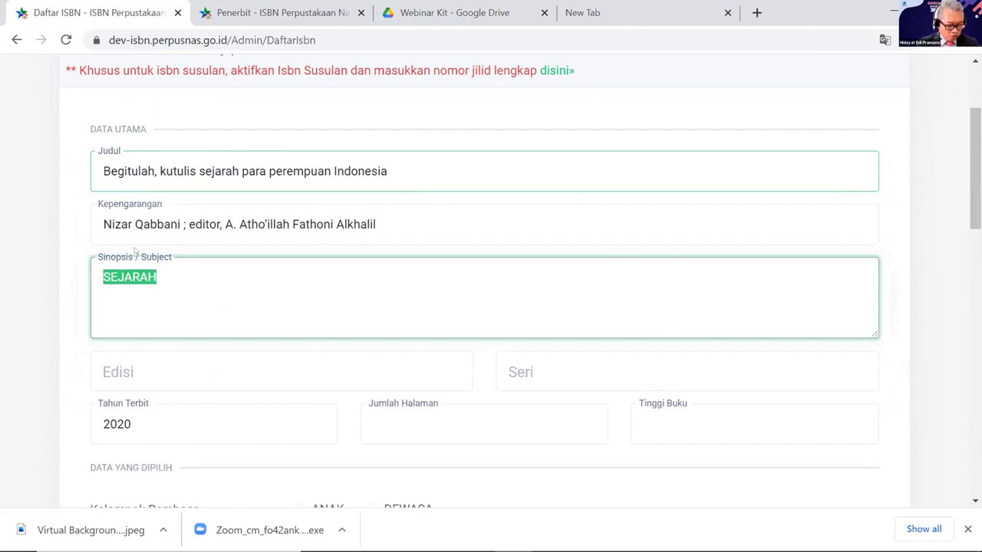
type("sejarah")
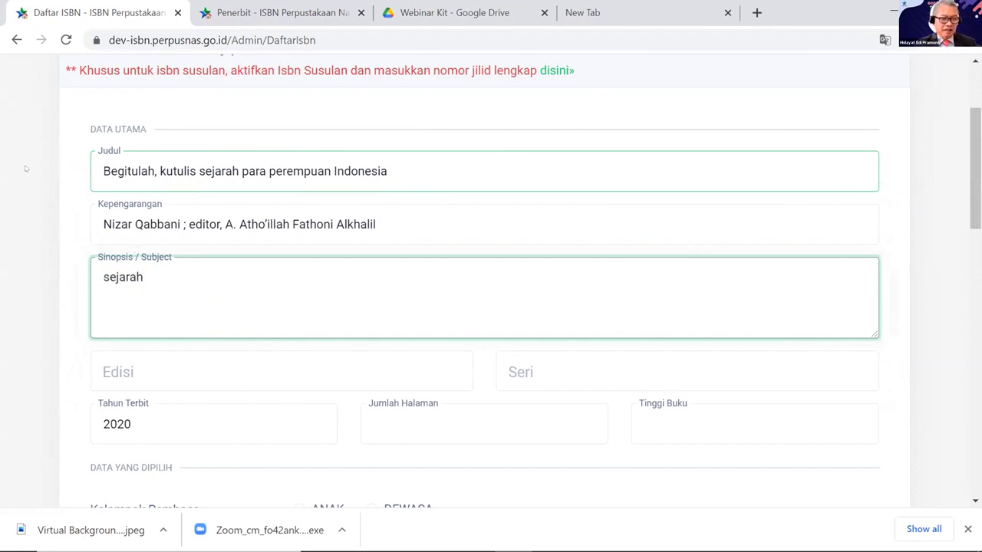
- Set Edisi to 'edisi baru', Jumlah Halaman to 212 and Tinggi Buku to 19, leaving Seri blank
scroll(322, 263, "down", 2)
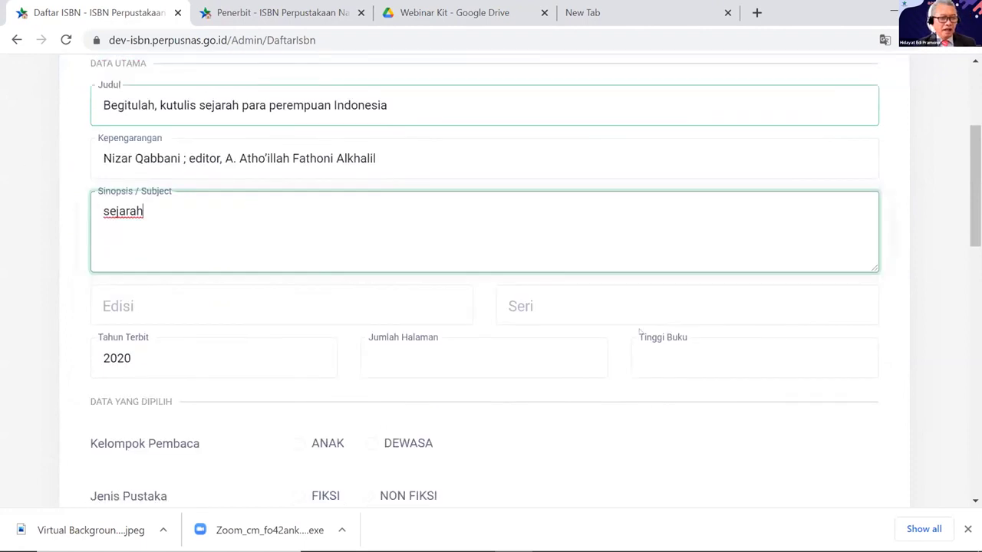
left_click(219, 208)
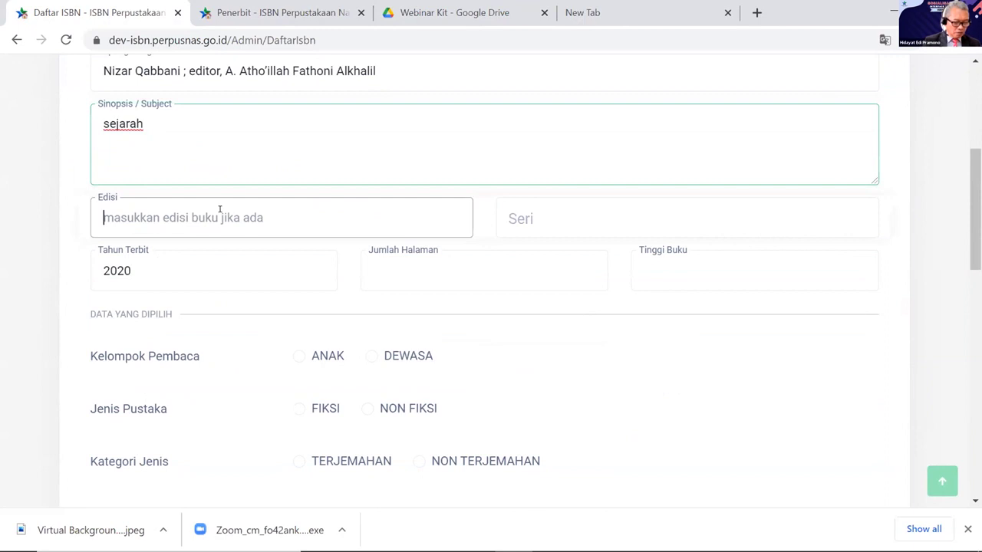
type("edisi baru")
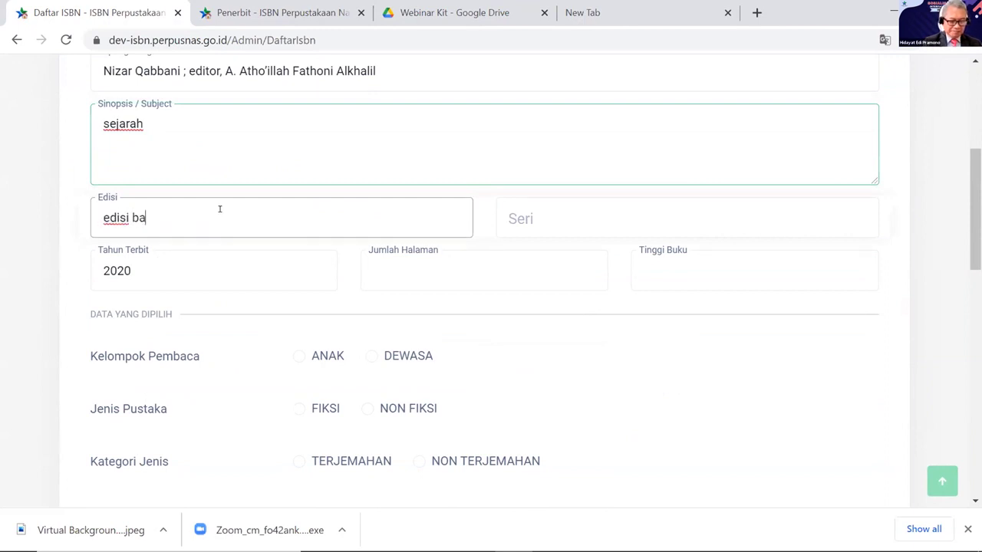
left_click(528, 215)
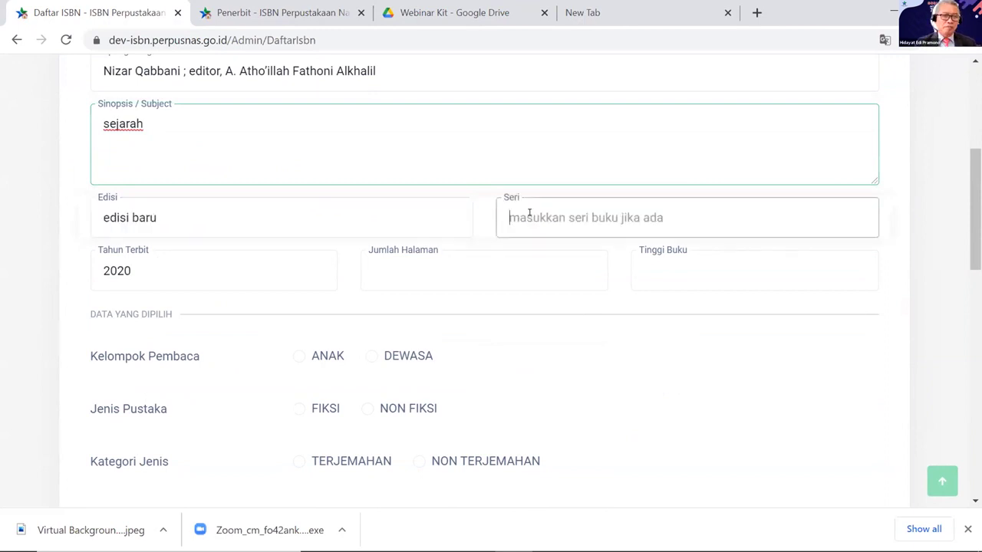
left_click(438, 258)
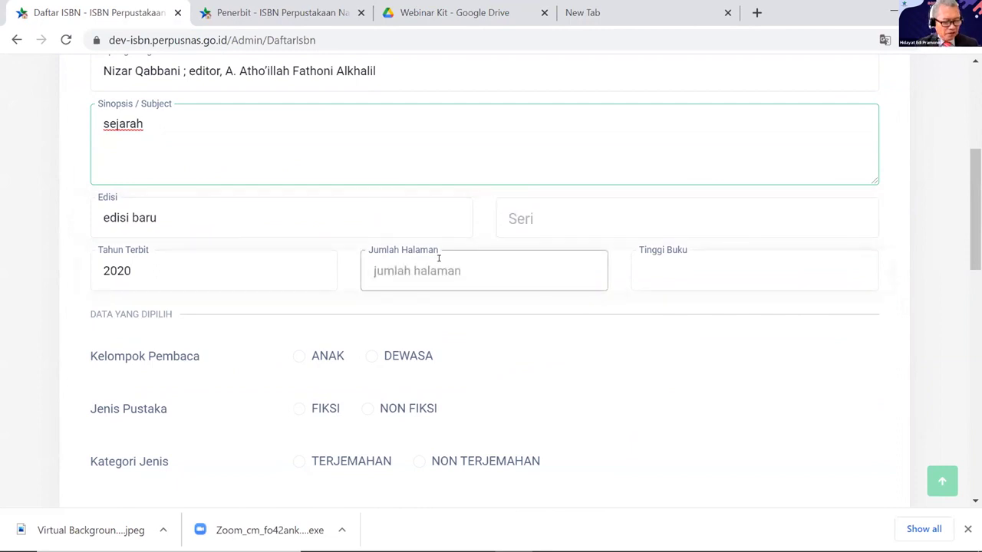
type("212")
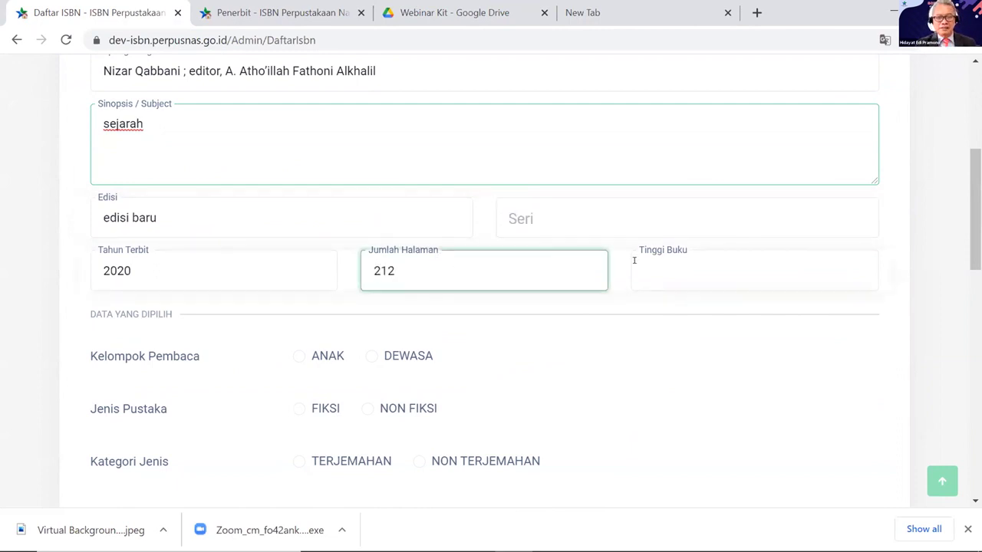
key("Tab")
type("19")
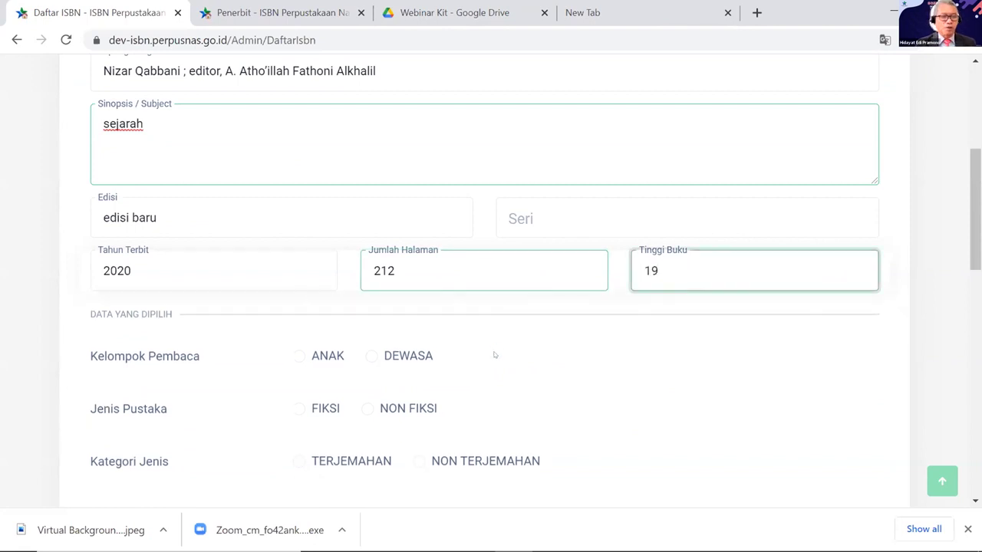
scroll(503, 349, "down", 1)
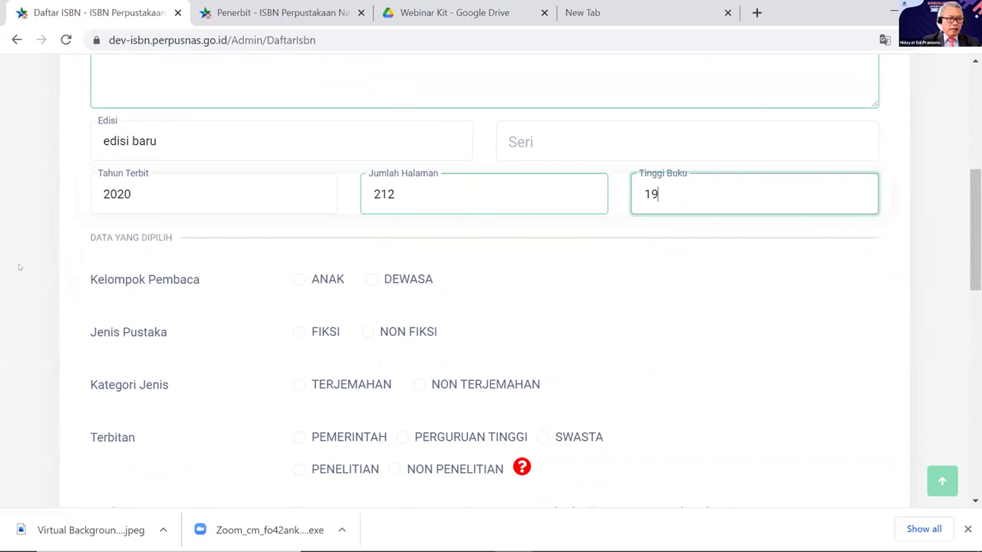
scroll(605, 299, "down", 1)
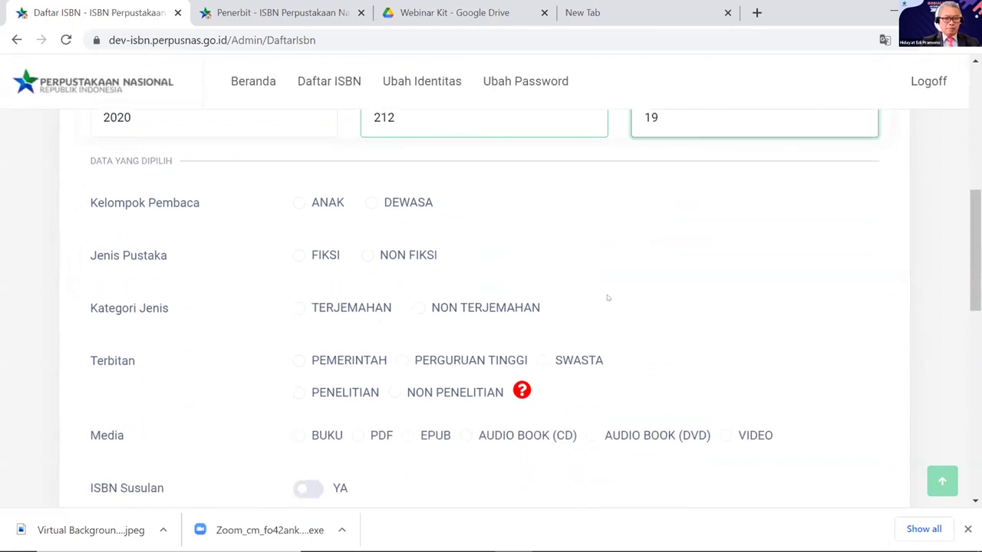
- Choose DEWASA, NON FIKSI, NON TERJEMAHAN, SWASTA, NON PENELITIAN and PDF media options
scroll(606, 287, "down", 1)
scroll(607, 282, "up", 2)
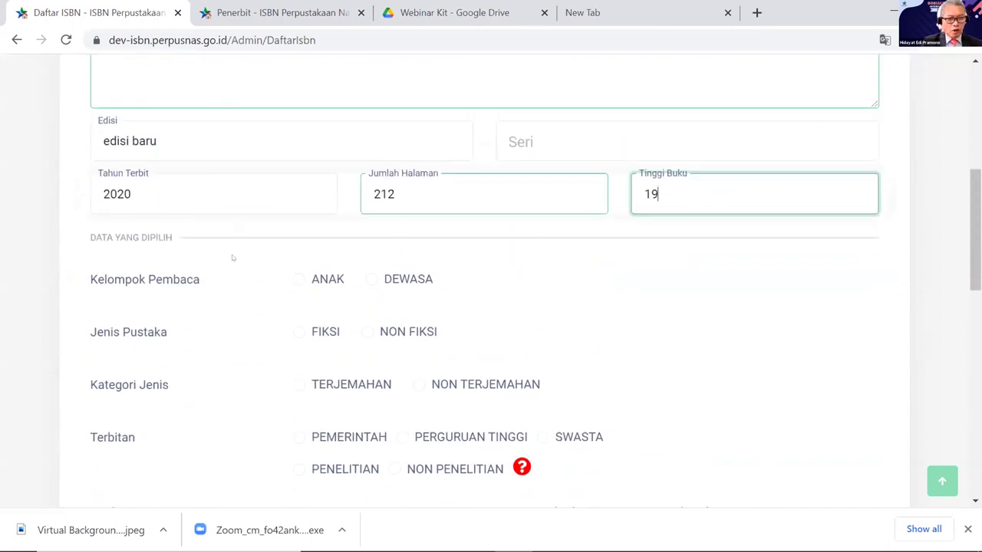
left_click(401, 294)
left_click(371, 280)
left_click(369, 333)
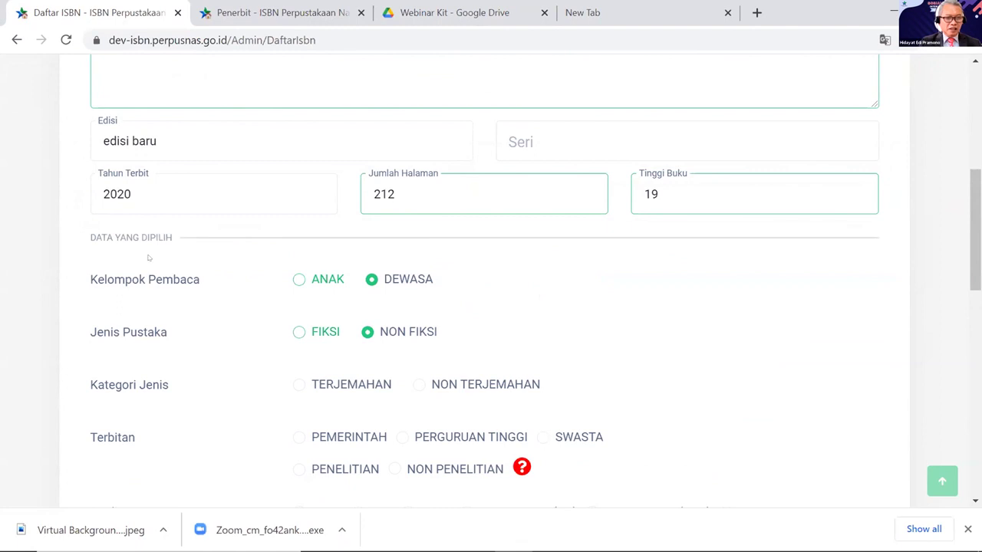
scroll(451, 240, "down", 2)
left_click(419, 231)
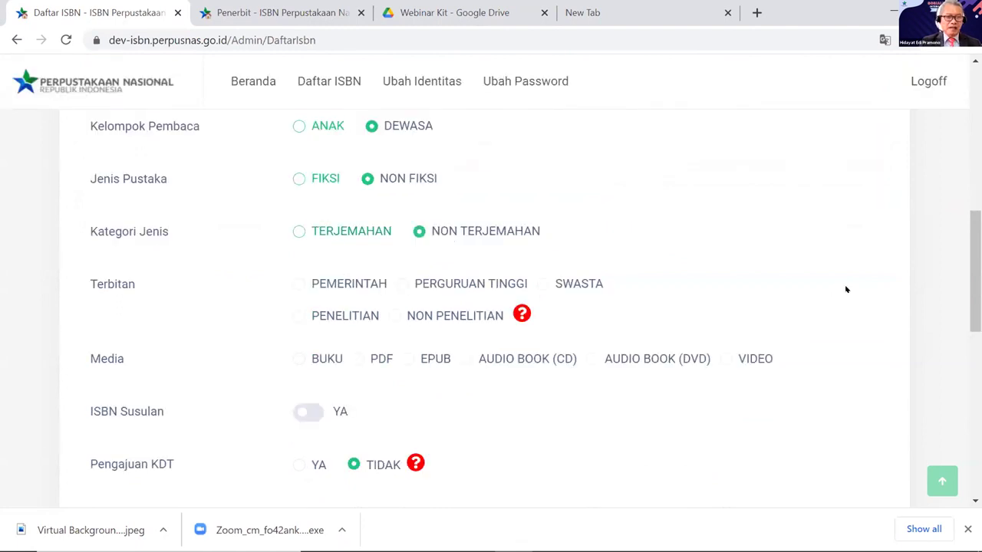
scroll(607, 258, "down", 1)
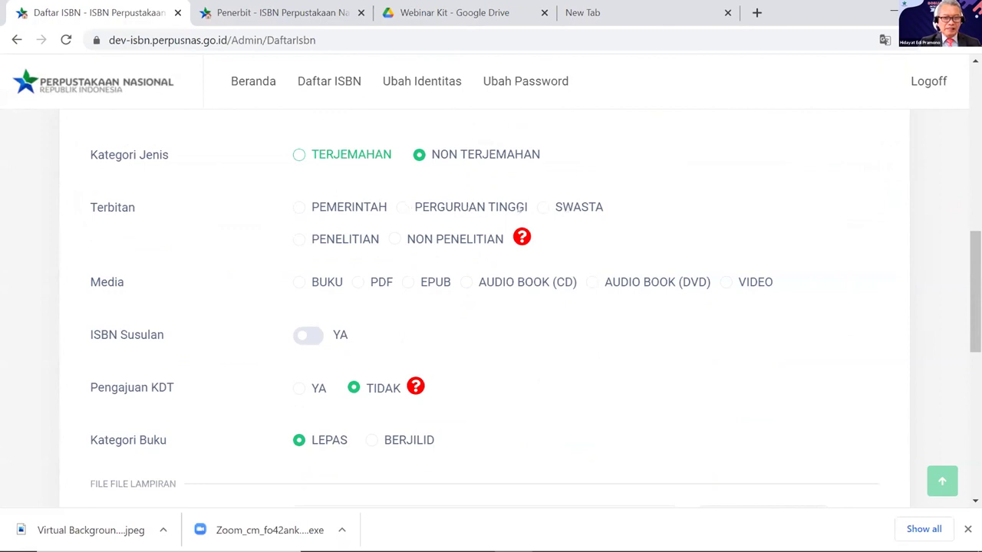
left_click(542, 207)
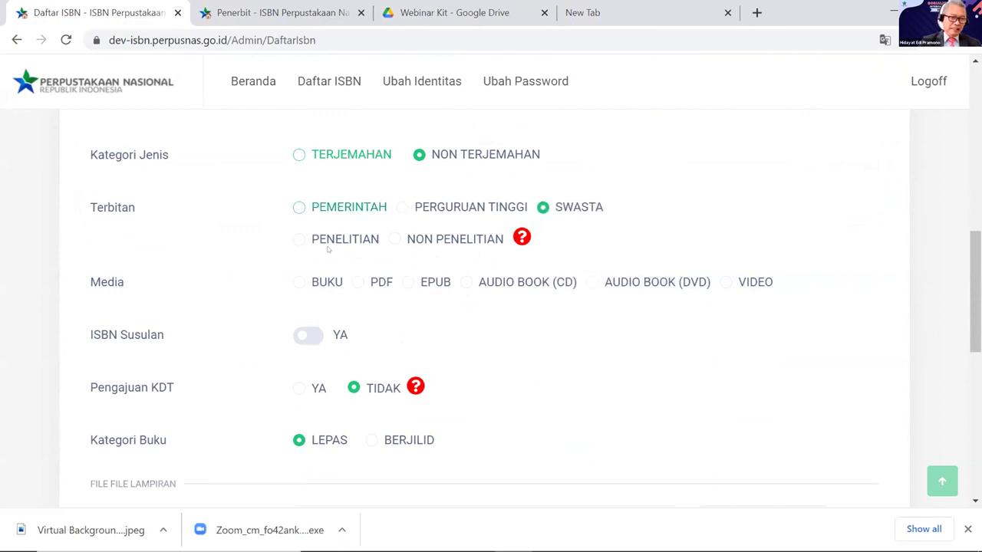
left_click(396, 239)
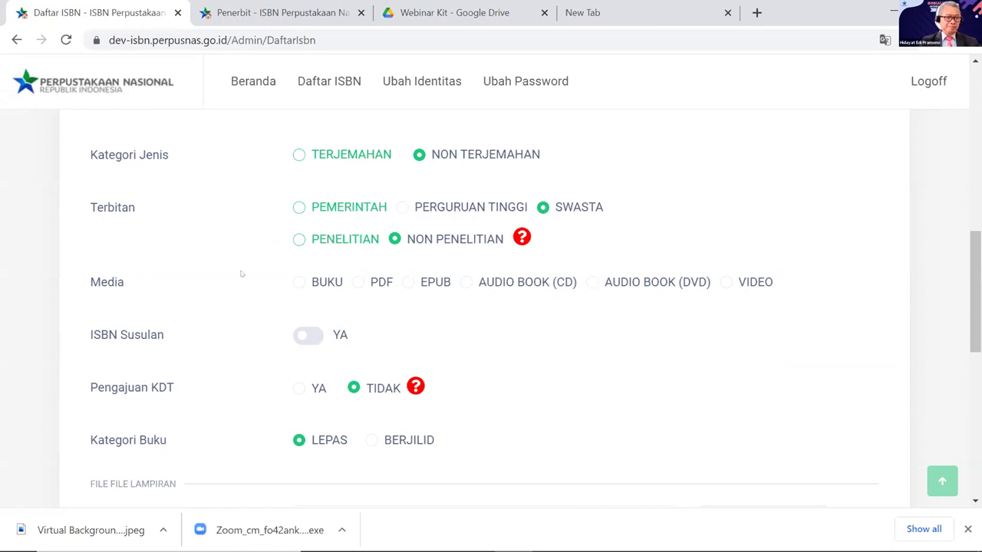
left_click(359, 282)
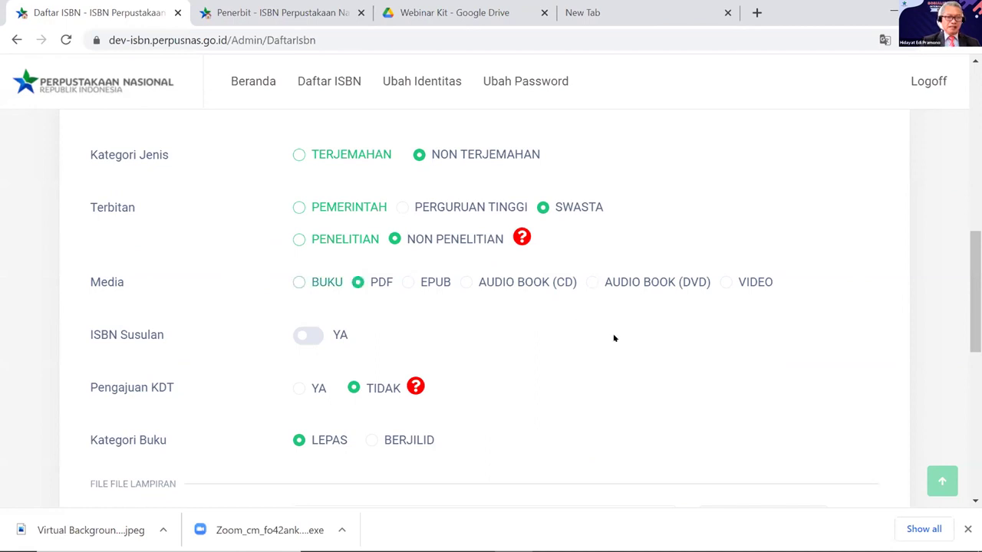
scroll(507, 340, "down", 1)
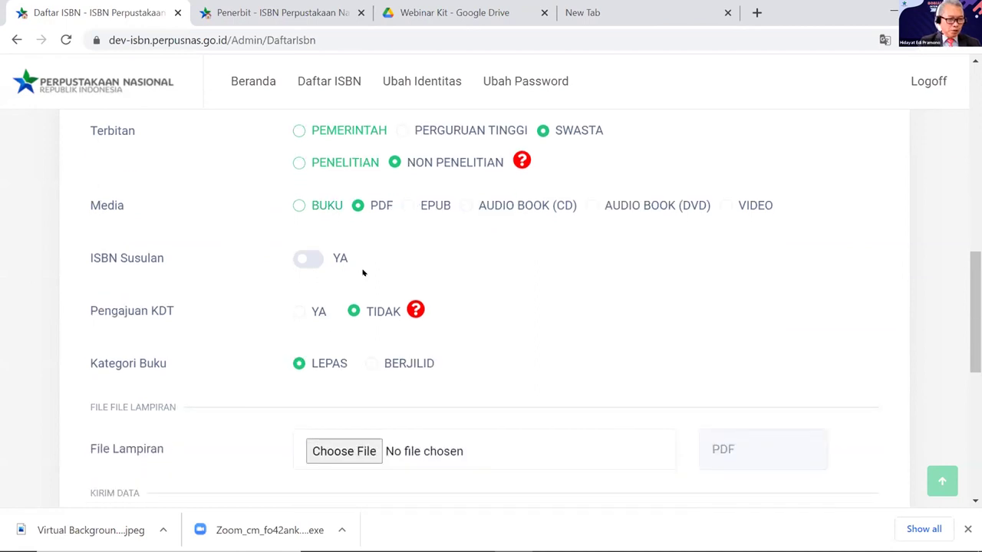
scroll(738, 368, "down", 1)
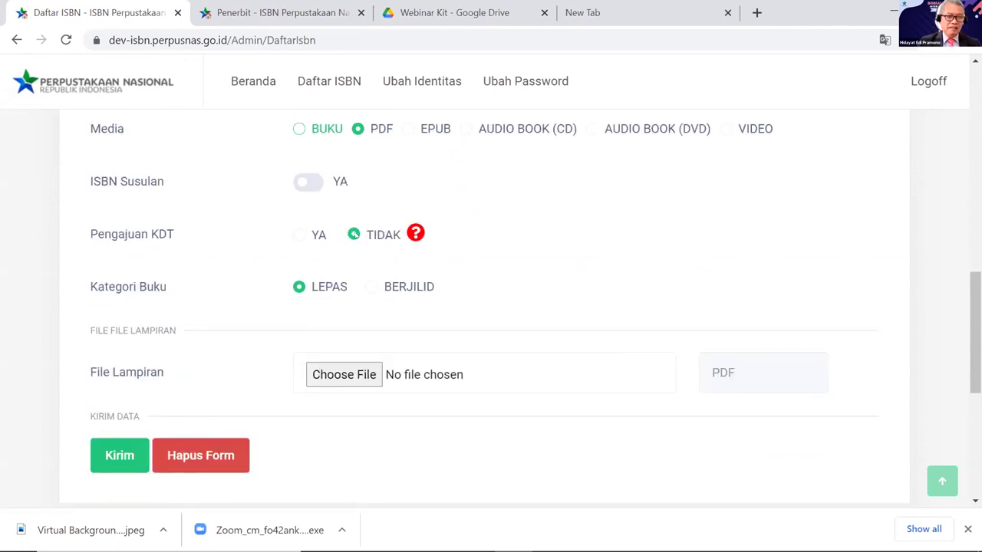
mouse_move(296, 236)
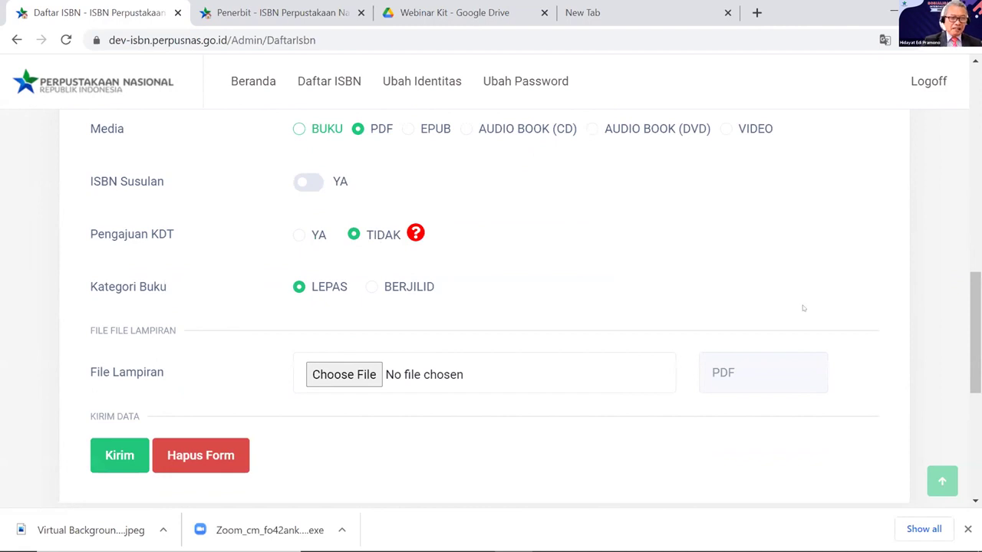
scroll(771, 283, "down", 2)
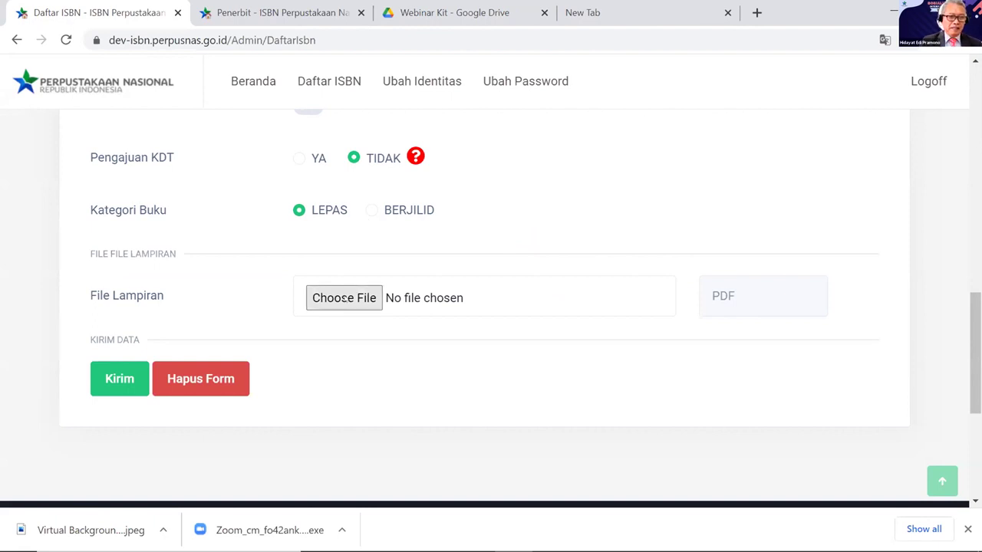
- Attach Delik Delik 1.pdf, submit the application with Kirim, and acknowledge the Berhasil message
left_click(343, 298)
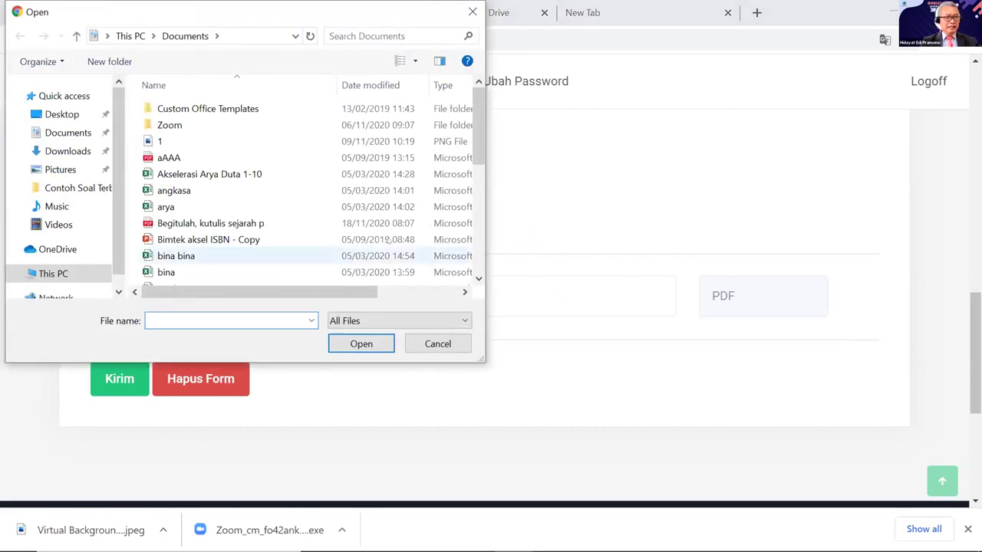
scroll(248, 169, "down", 4)
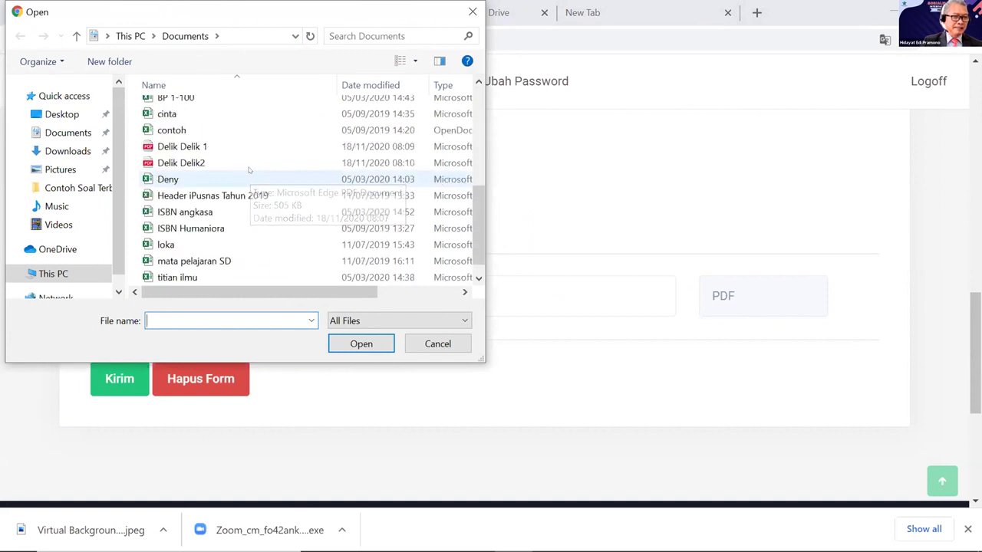
left_click(184, 145)
left_click(253, 322)
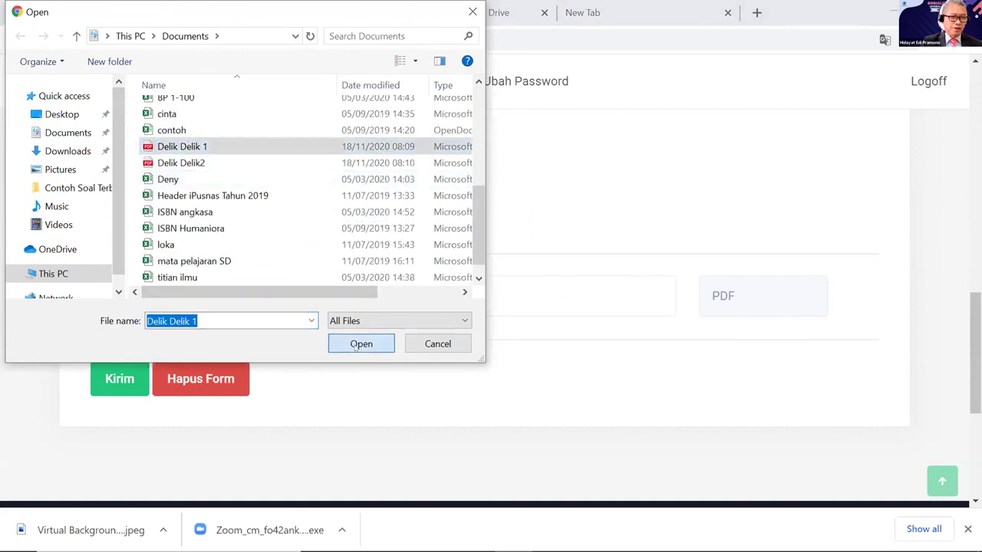
key("Return")
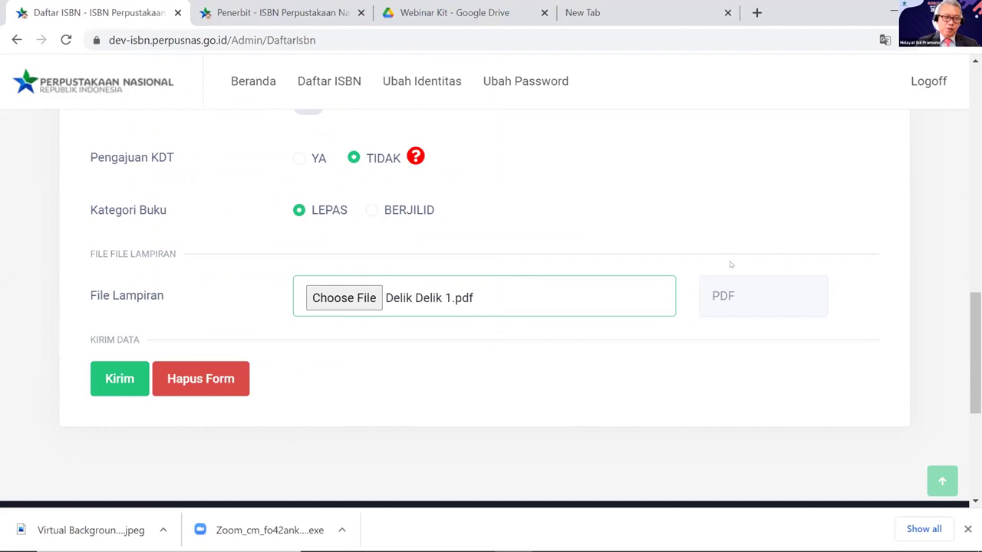
left_click(108, 379)
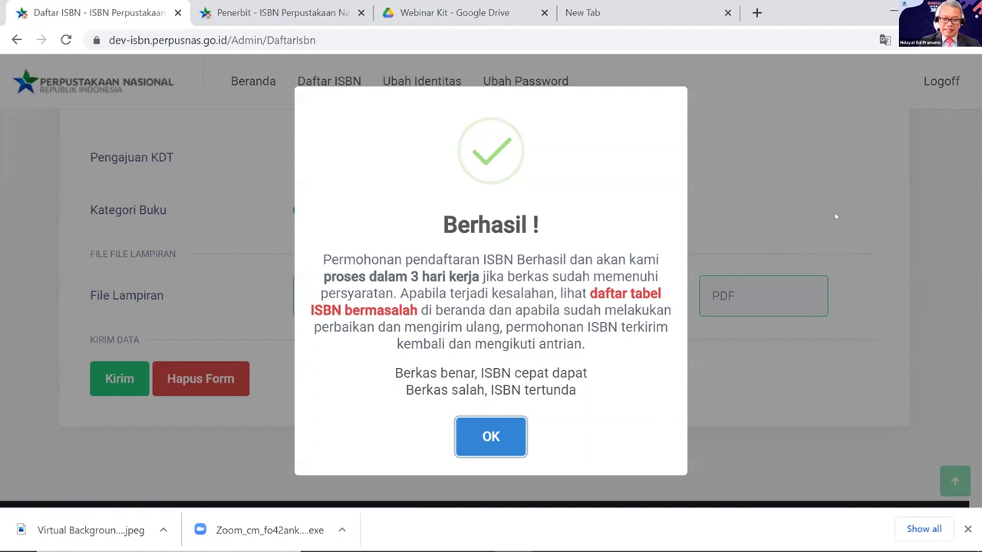
left_click(488, 439)
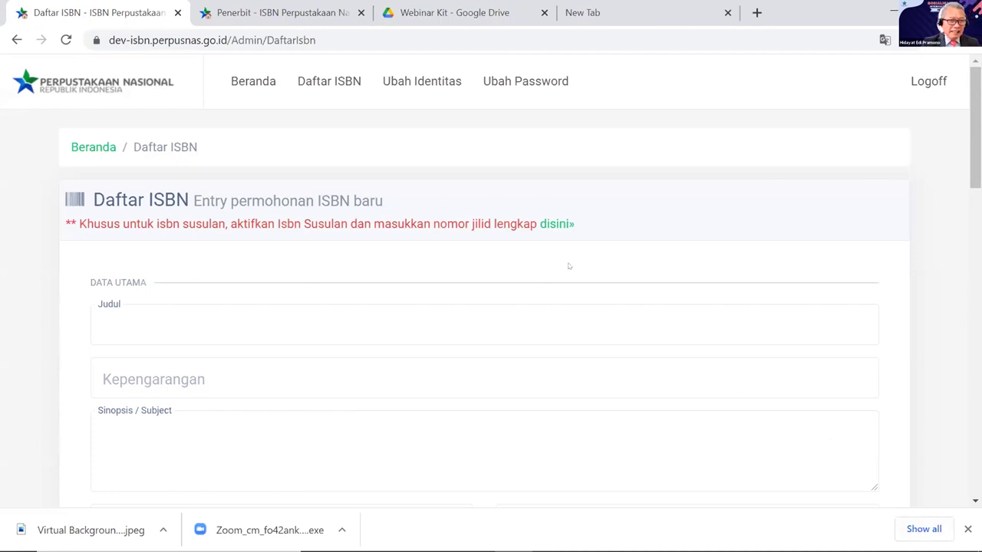
- Return to the Beranda page showing publisher details and Daftar Permohonan
left_click(250, 81)
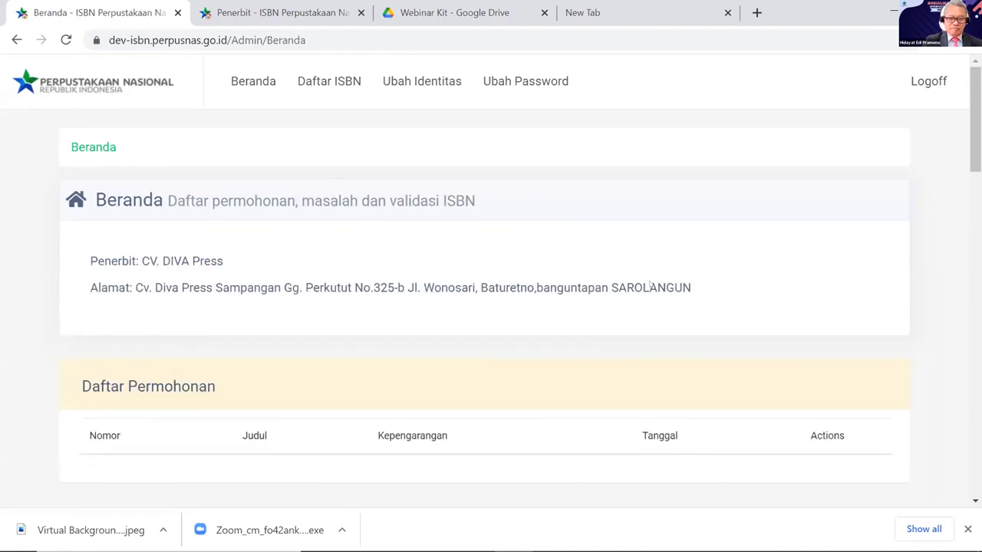
scroll(651, 274, "down", 2)
scroll(649, 268, "down", 1)
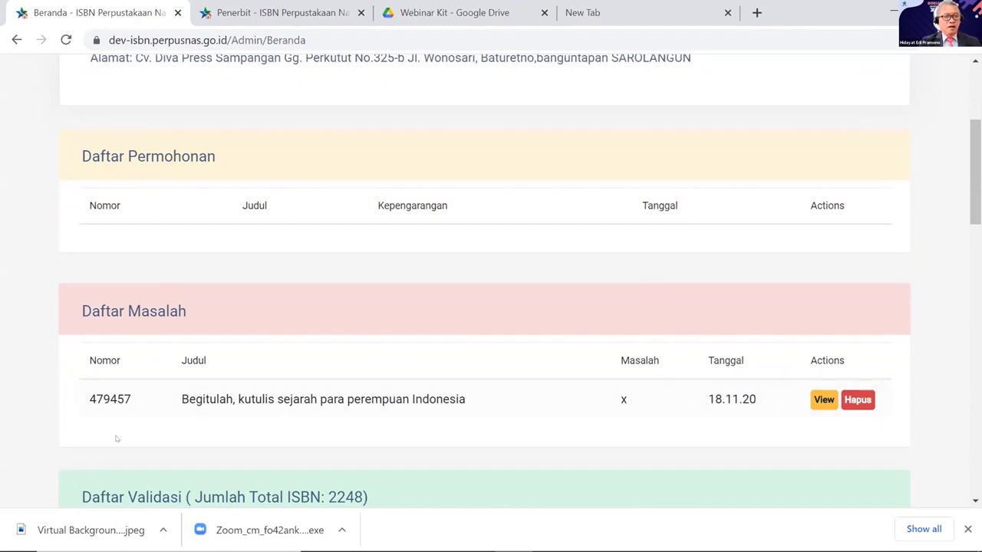
scroll(241, 306, "down", 2)
scroll(240, 307, "up", 2)
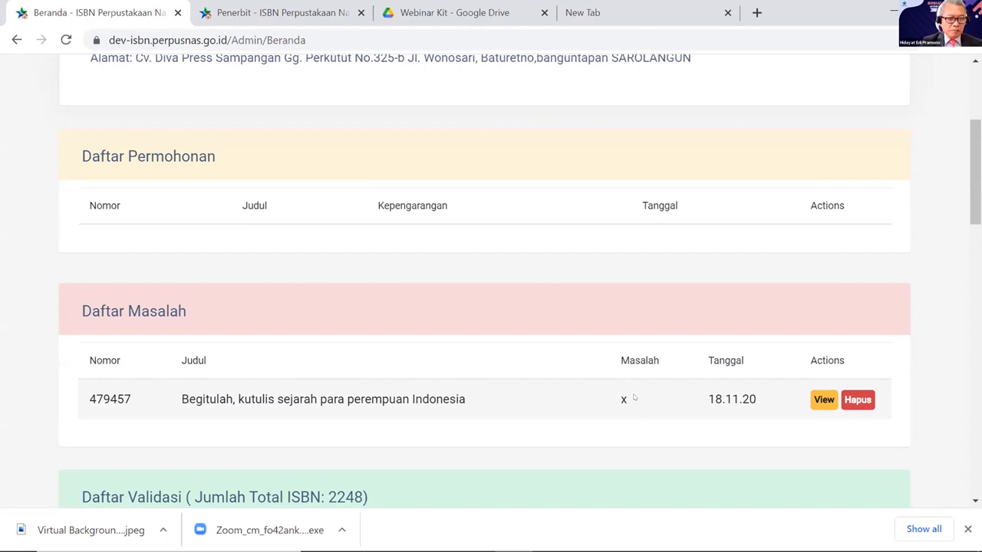
scroll(635, 397, "down", 1)
scroll(636, 399, "up", 1)
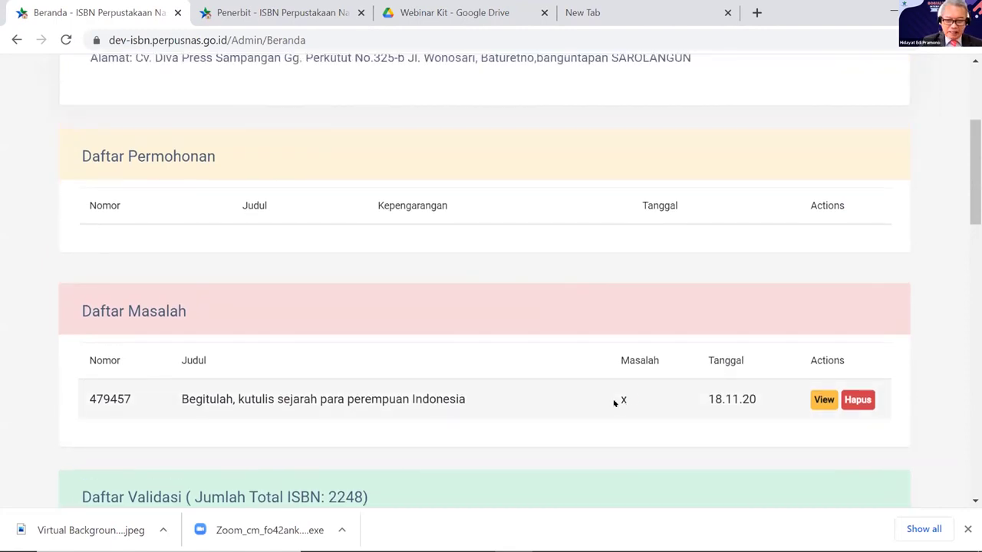
scroll(616, 402, "down", 1)
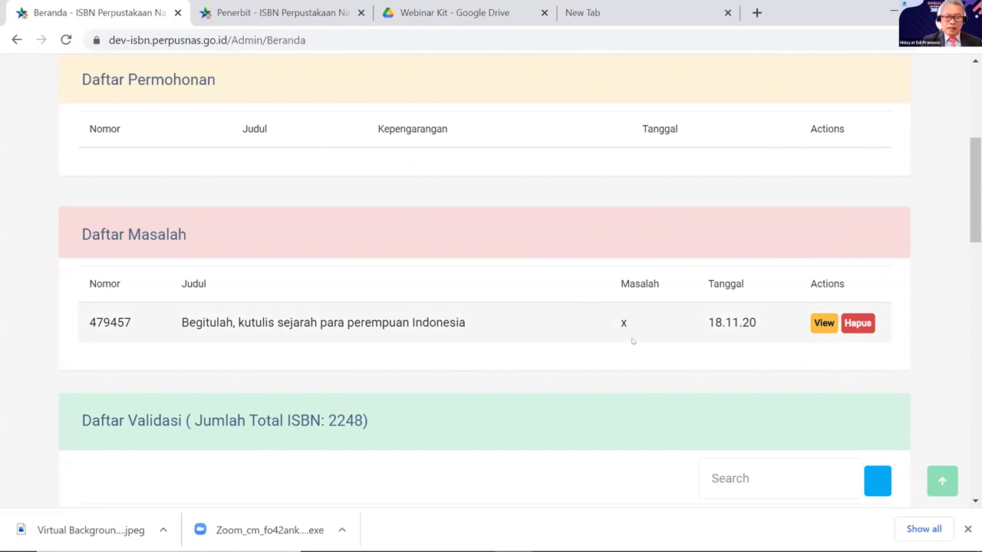
- Open the edit form for problem application 479457 and view its Lampiran PDF
left_click(822, 323)
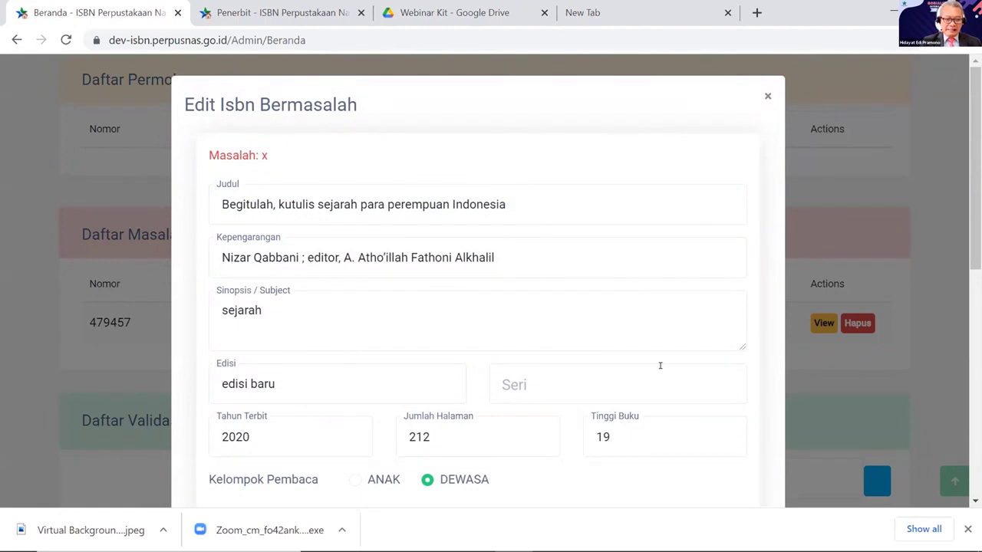
scroll(665, 362, "down", 1)
scroll(666, 349, "down", 1)
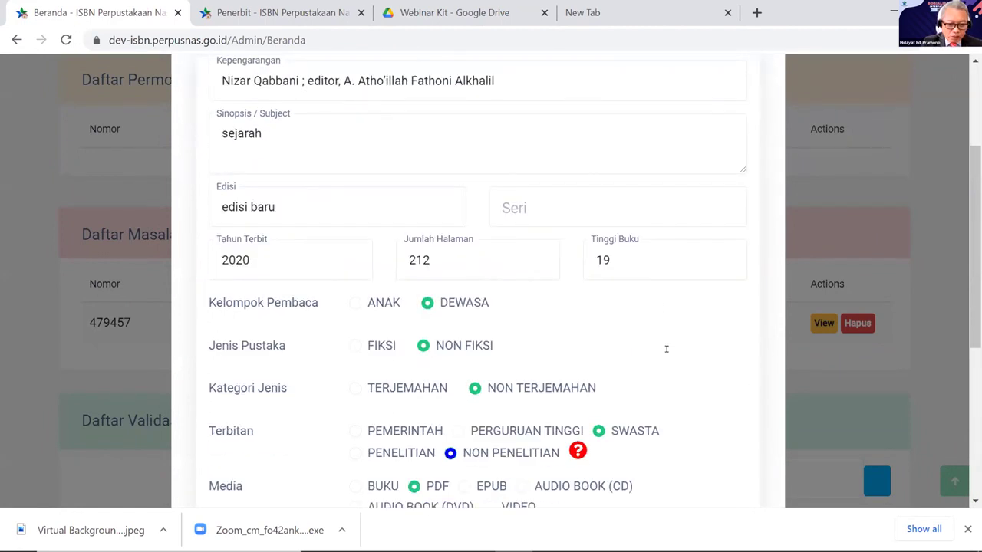
scroll(664, 353, "down", 3)
scroll(665, 356, "down", 1)
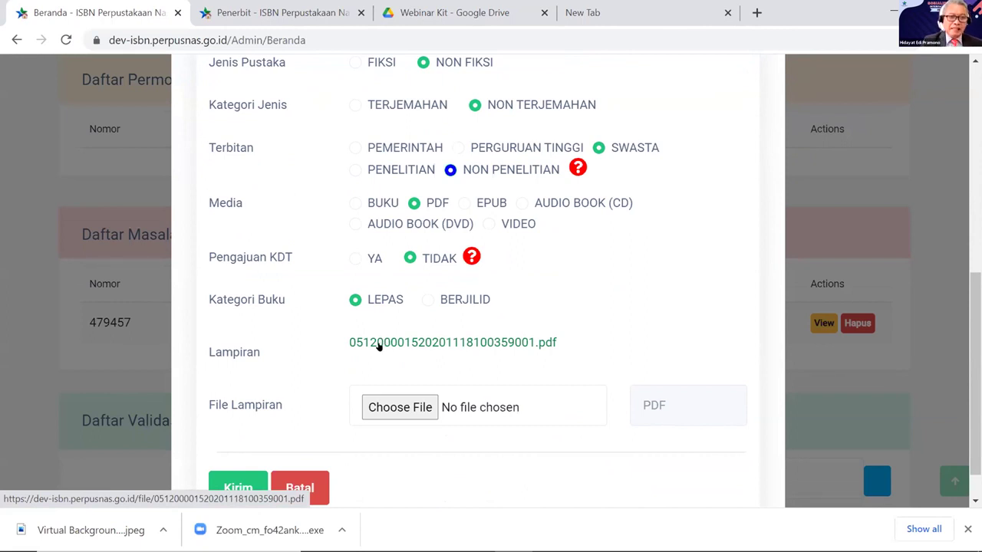
left_click(377, 347)
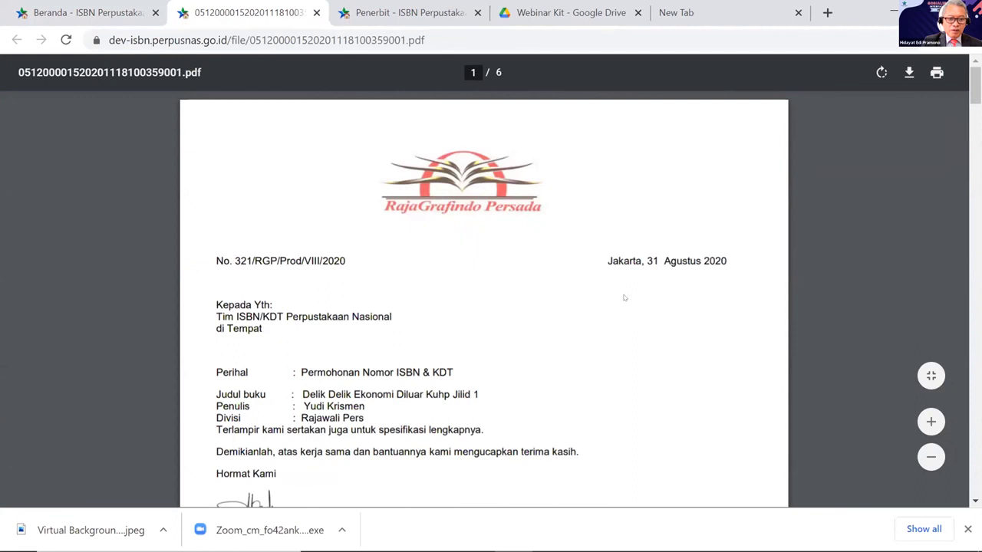
- Scroll through the attached request letter PDF, then switch back to the edit form tab
scroll(624, 297, "down", 20)
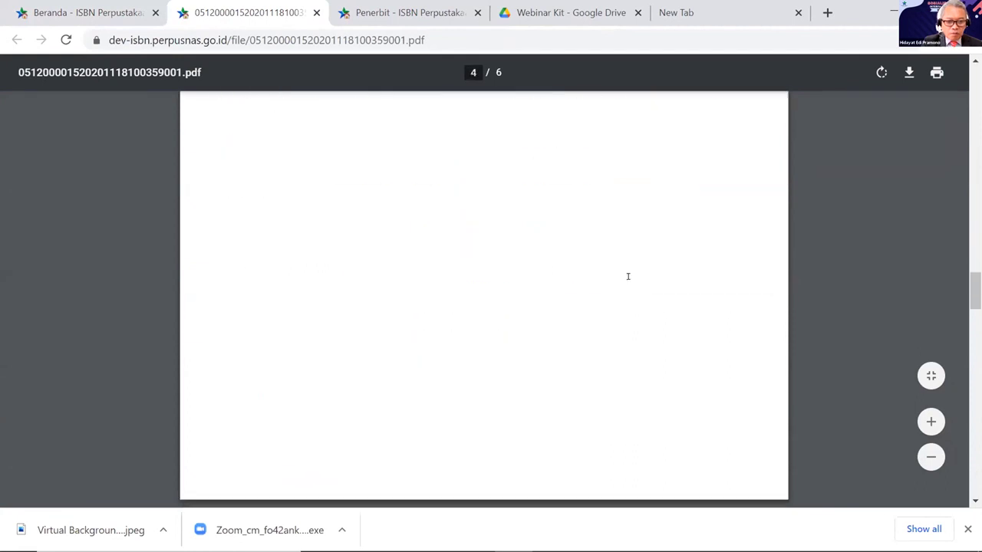
scroll(628, 276, "down", 4)
scroll(636, 281, "down", 10)
scroll(641, 265, "down", 5)
scroll(549, 135, "down", 10)
scroll(419, 207, "up", 12)
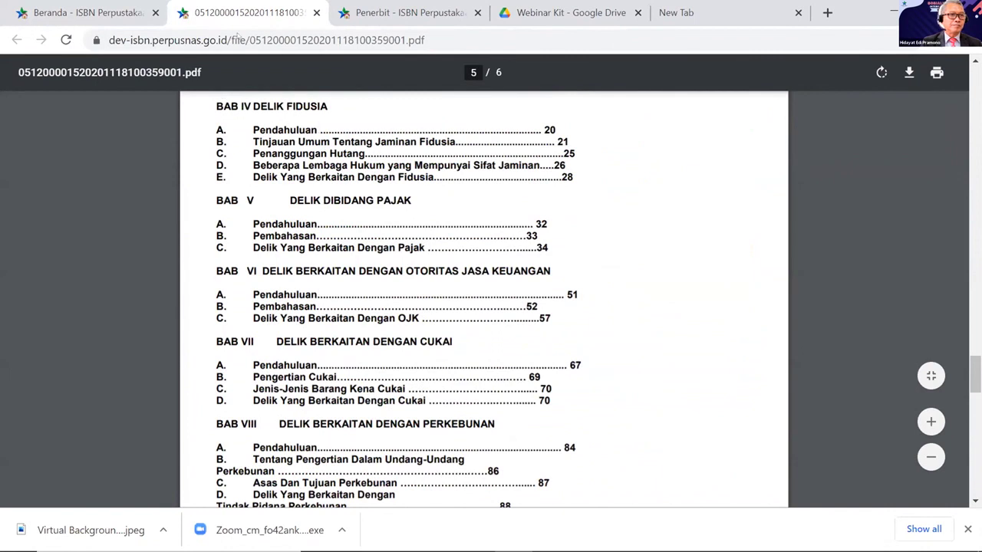
scroll(486, 282, "up", 15)
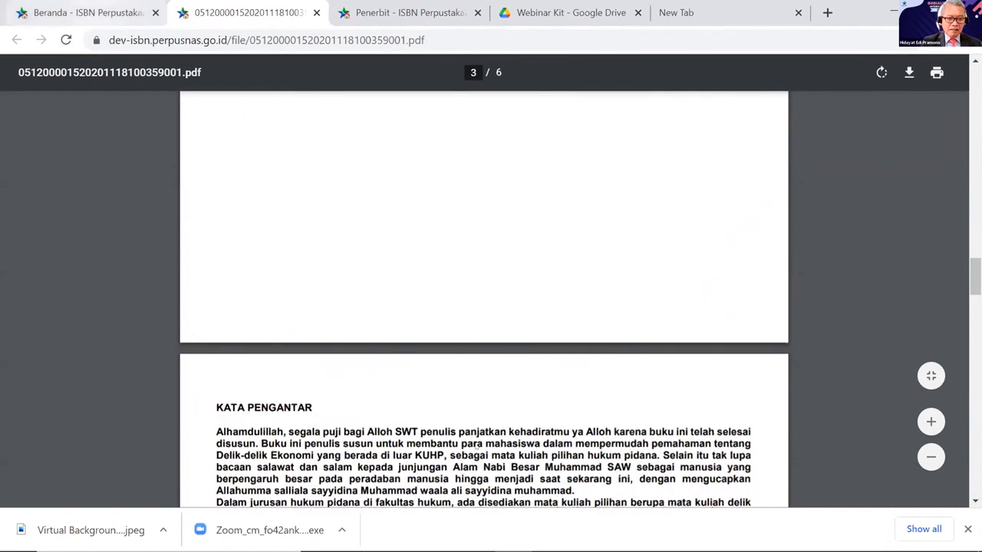
key("ctrl+Page_Up")
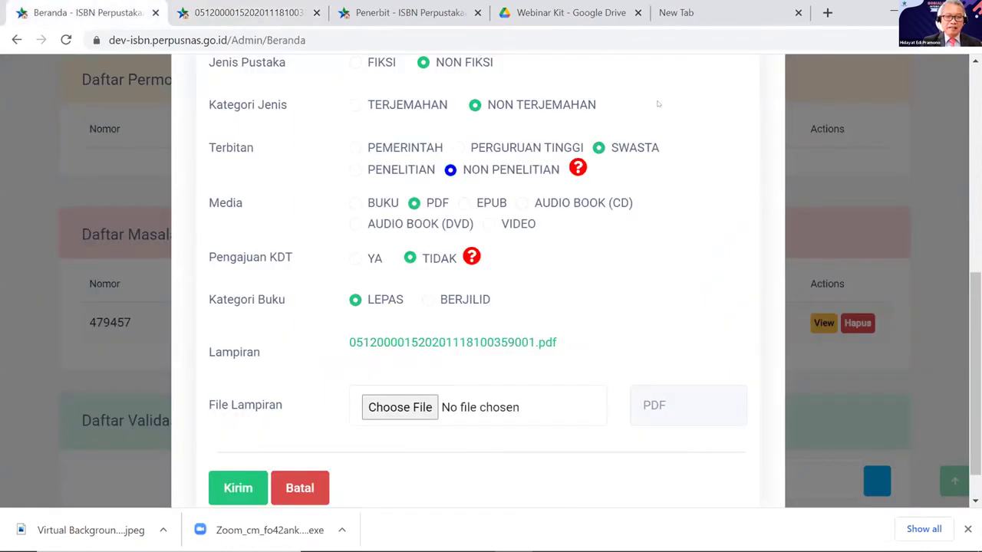
- Attach Delik Delik2.pdf from Documents as the replacement File Lampiran
scroll(629, 375, "up", 6)
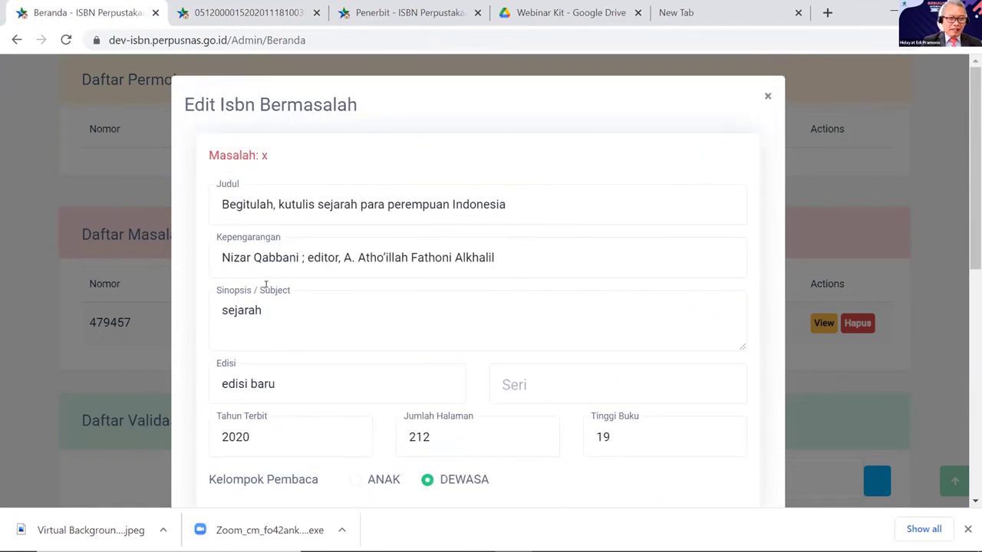
scroll(500, 339, "down", 3)
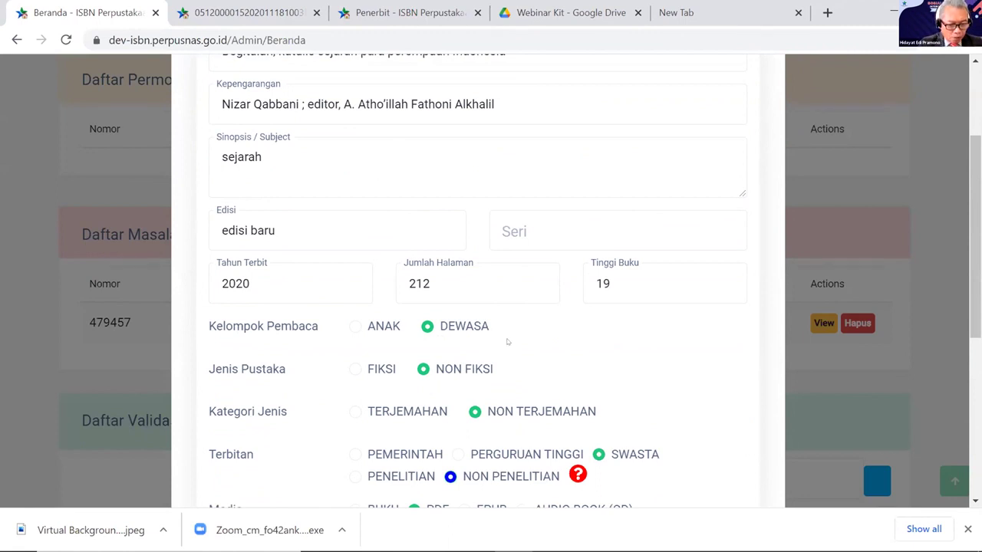
scroll(500, 322, "down", 2)
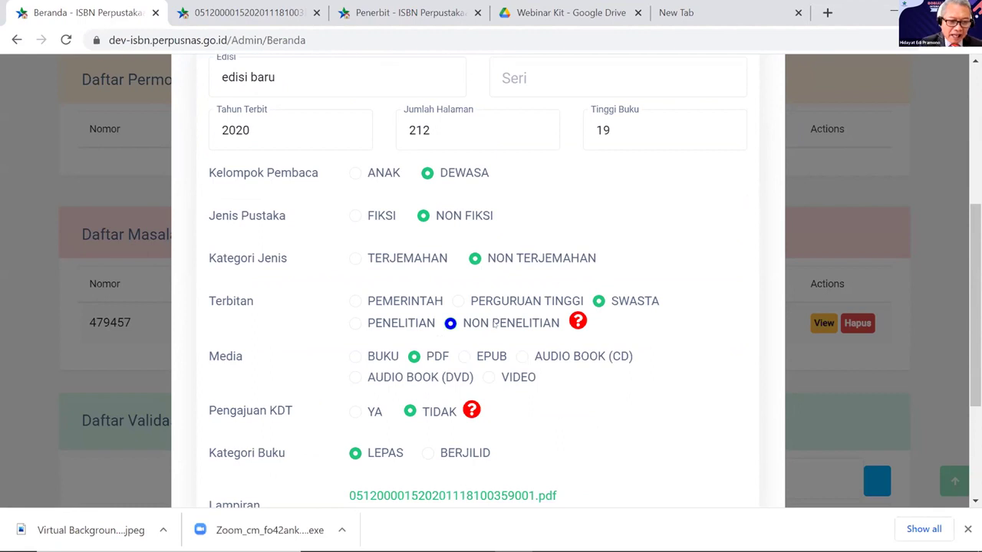
scroll(485, 330, "down", 1)
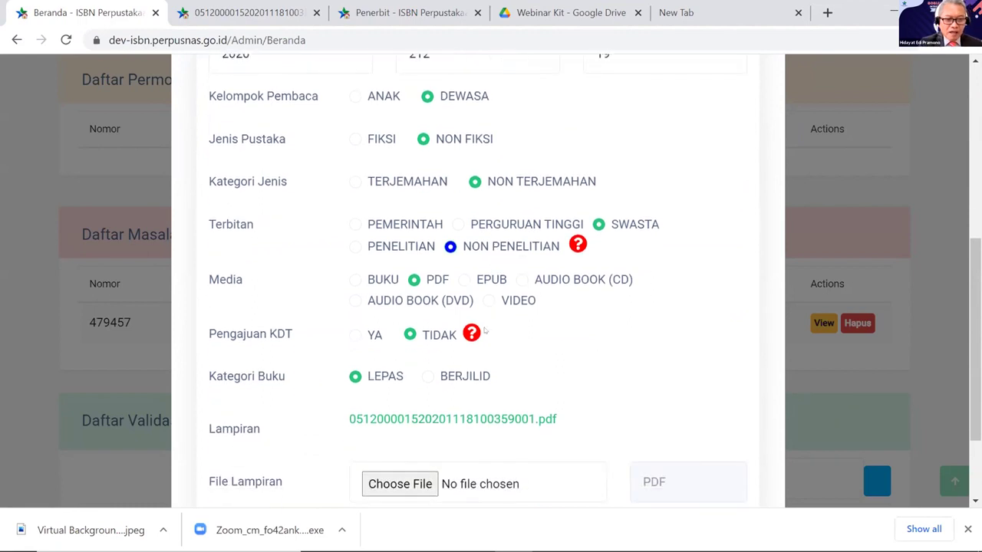
left_click(395, 478)
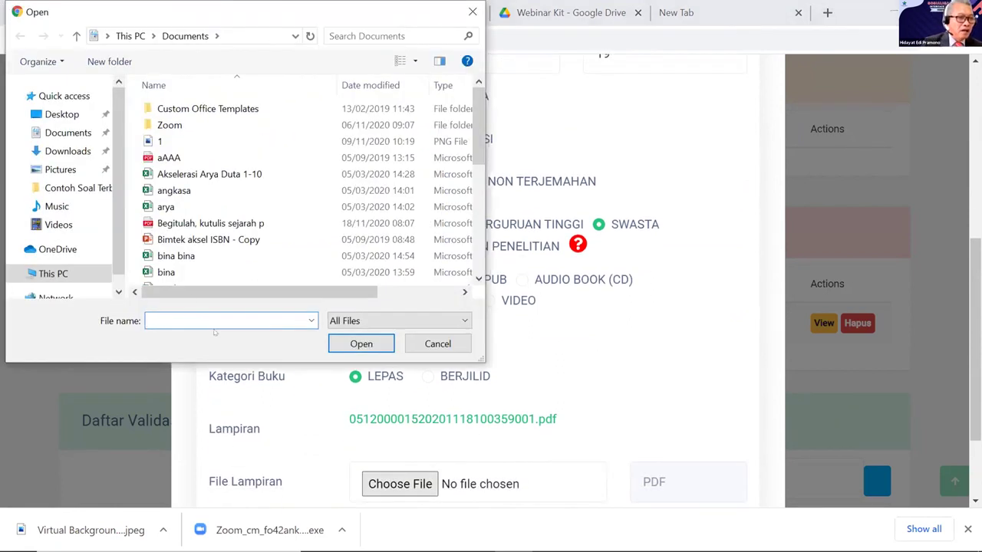
scroll(248, 225, "down", 1)
scroll(248, 225, "down", 3)
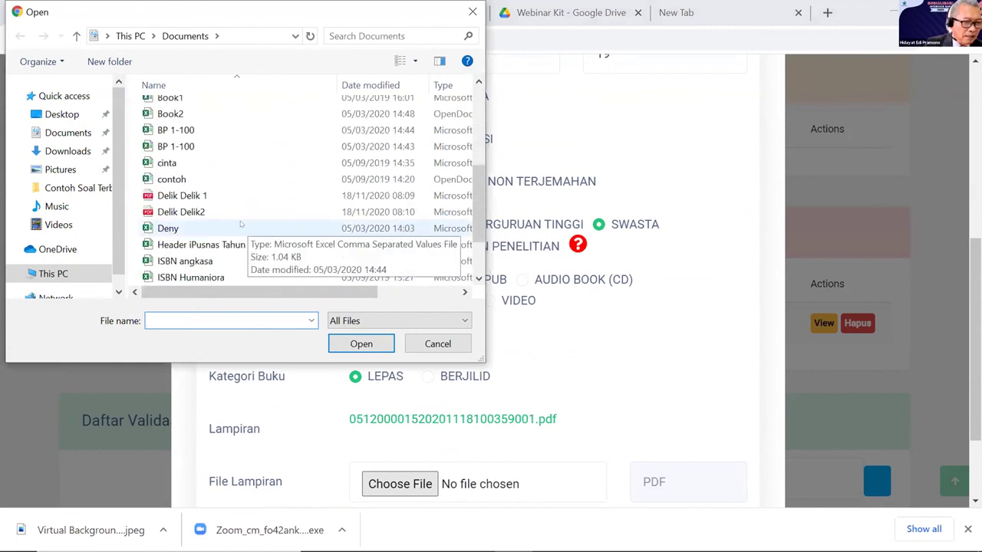
left_click(198, 211)
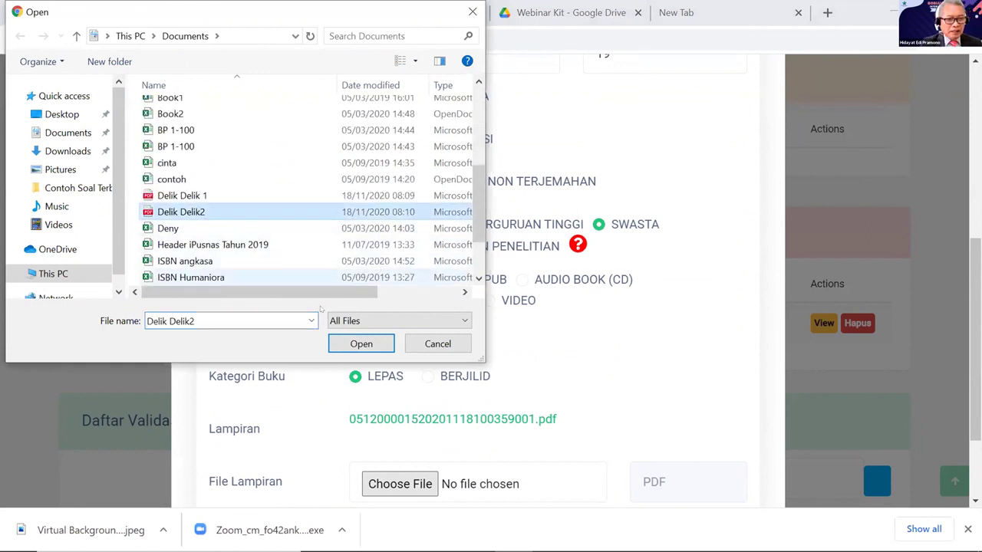
left_click(345, 341)
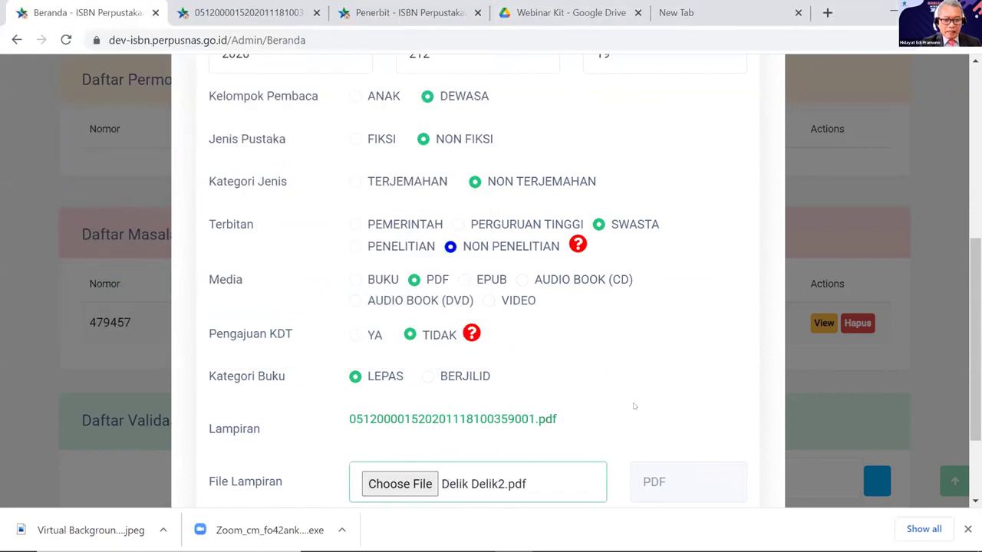
scroll(387, 405, "down", 1)
- Resend with Kirim, then confirm Daftar Masalah is empty and the title is under Daftar Permohonan
left_click(237, 487)
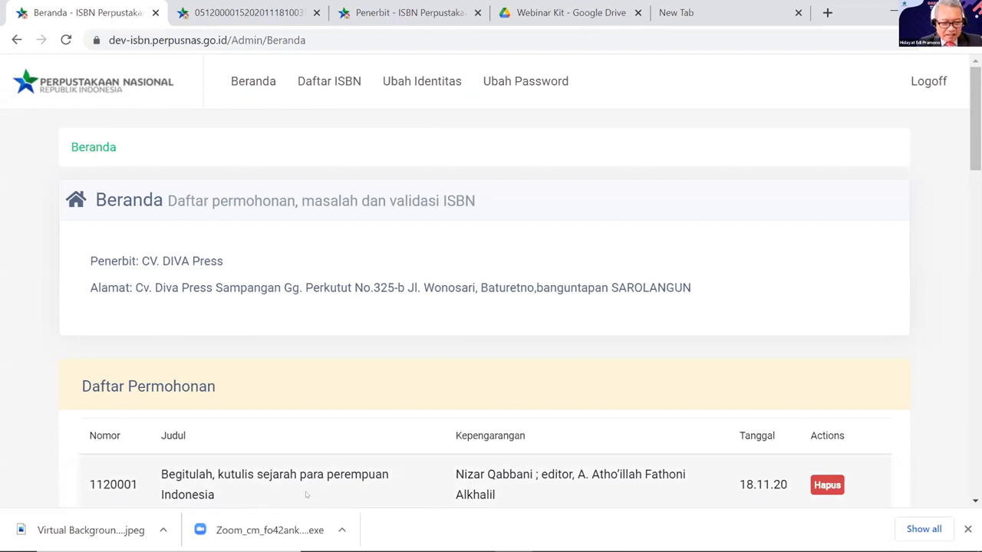
scroll(329, 463, "down", 1)
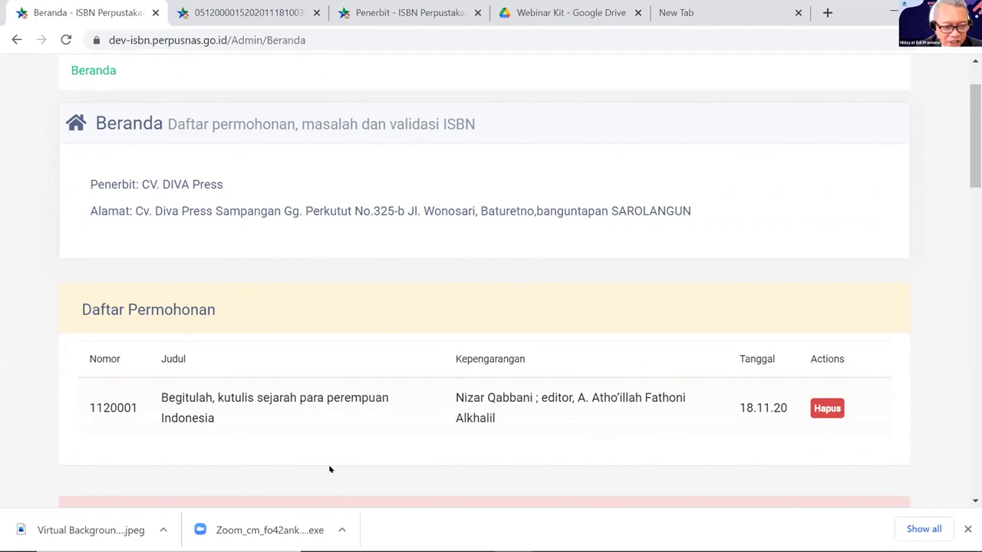
scroll(355, 438, "down", 1)
scroll(359, 438, "up", 1)
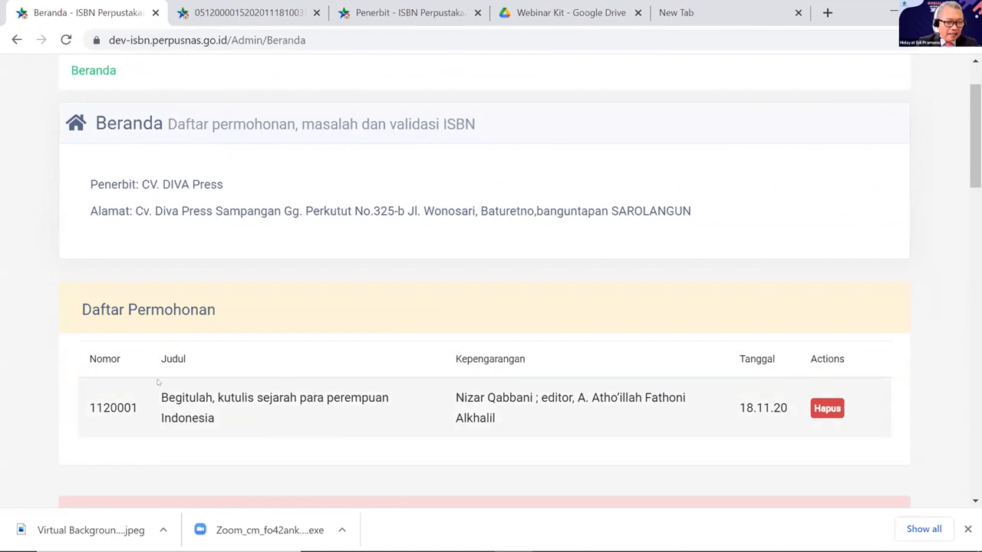
scroll(342, 394, "down", 1)
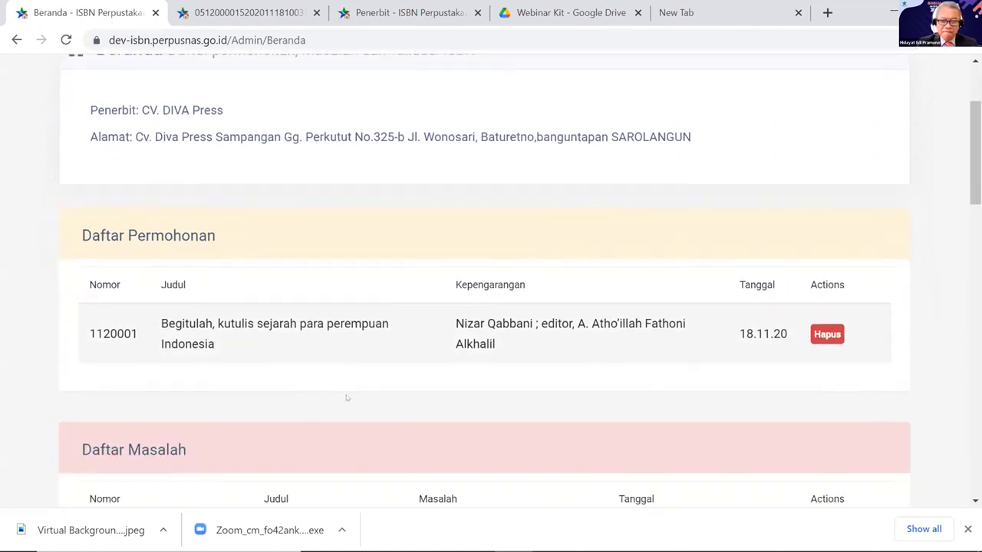
scroll(302, 401, "down", 5)
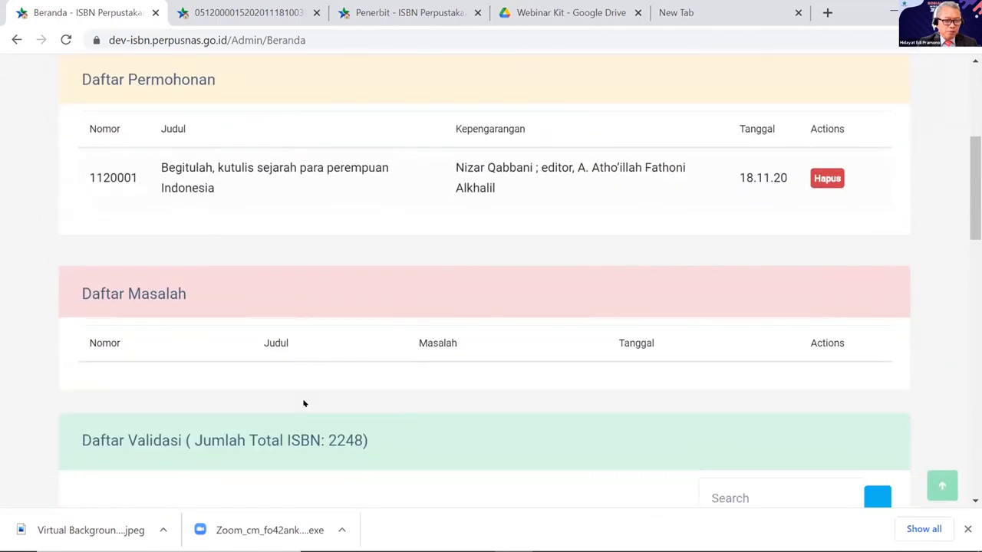
scroll(302, 404, "up", 4)
scroll(305, 404, "up", 2)
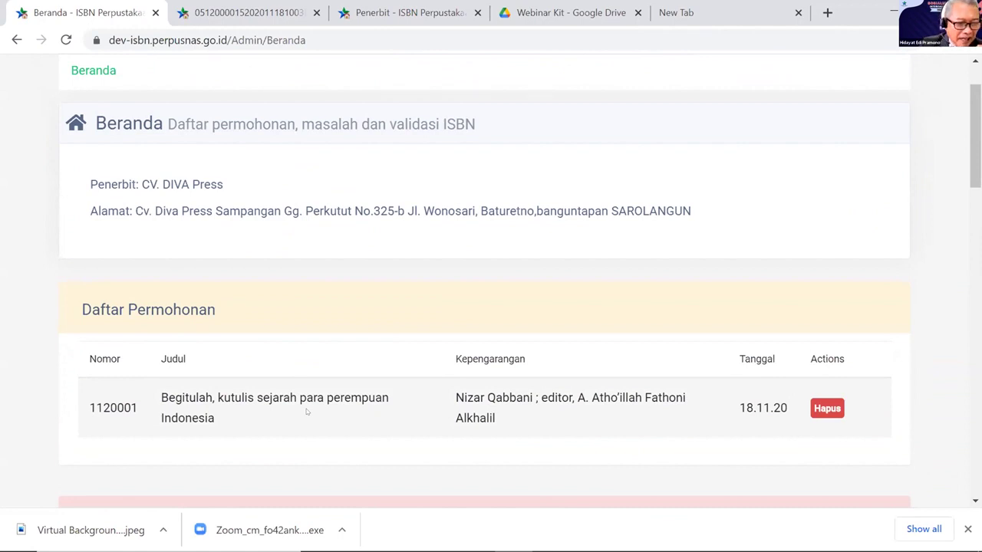
scroll(305, 412, "down", 2)
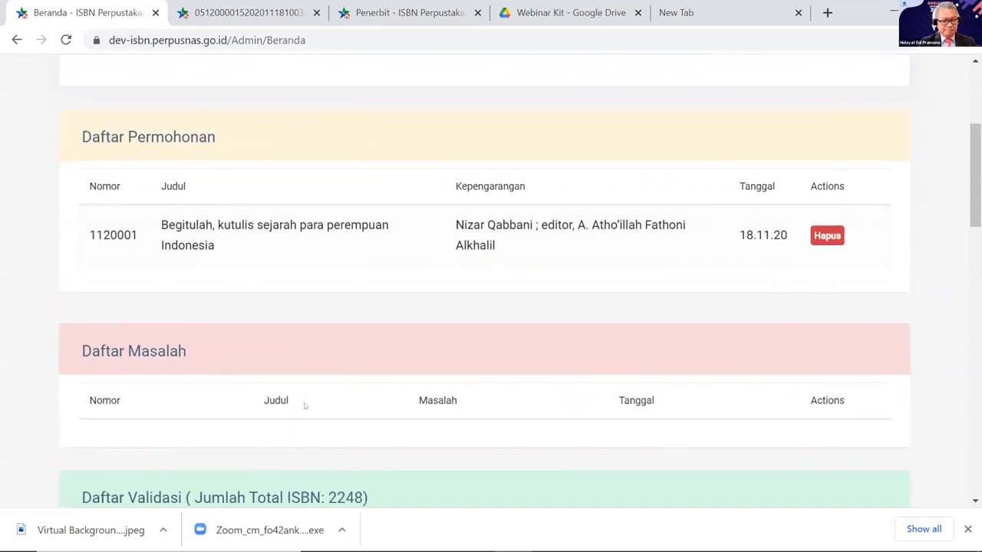
scroll(304, 407, "down", 1)
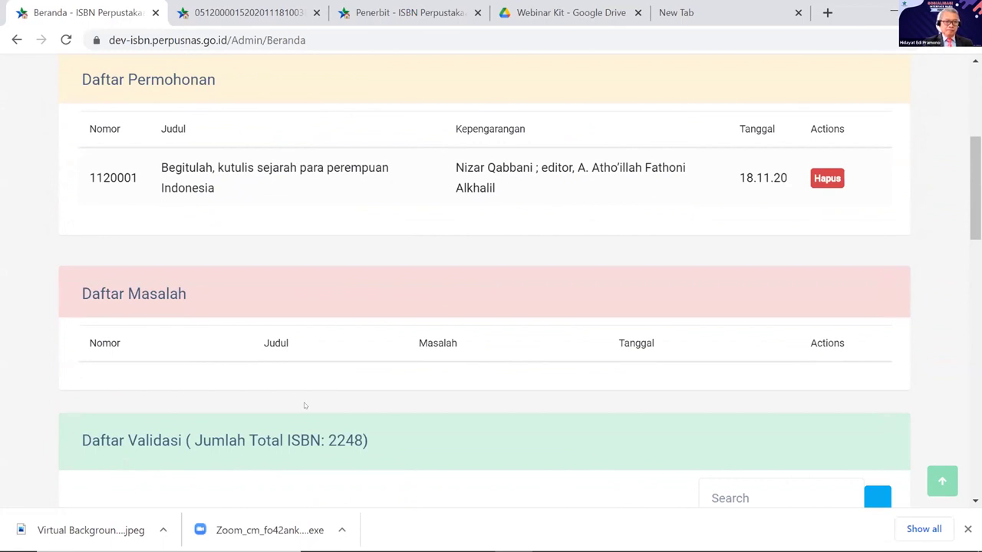
scroll(338, 397, "down", 3)
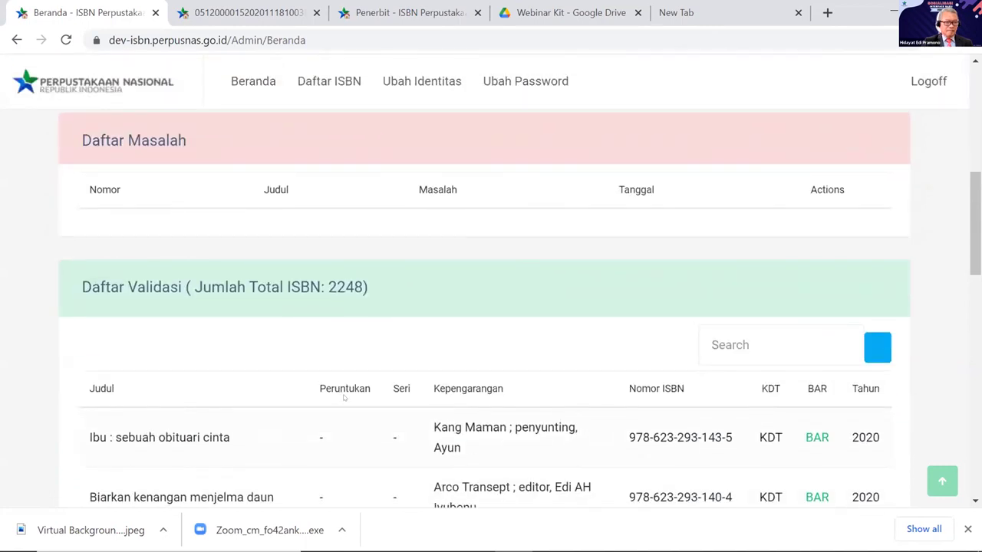
scroll(344, 396, "up", 3)
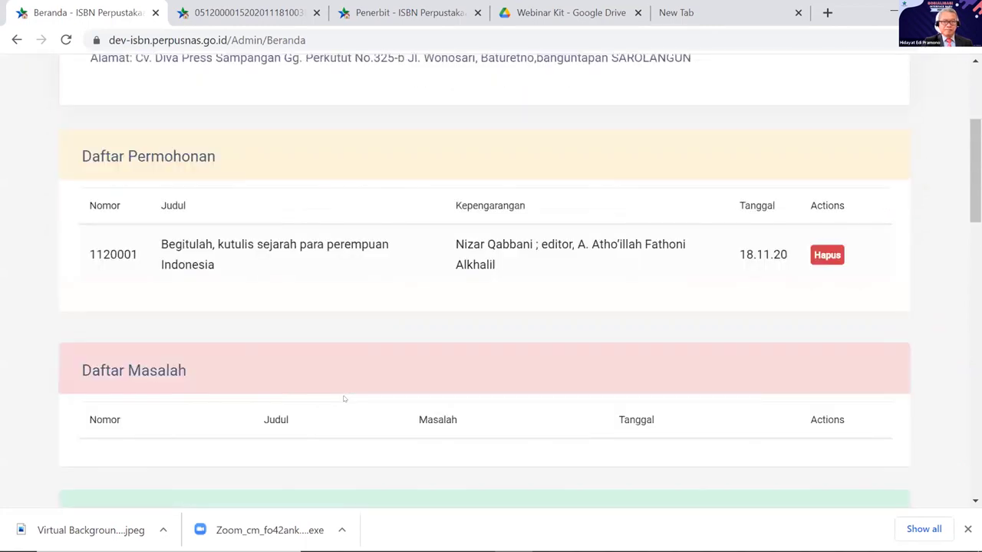
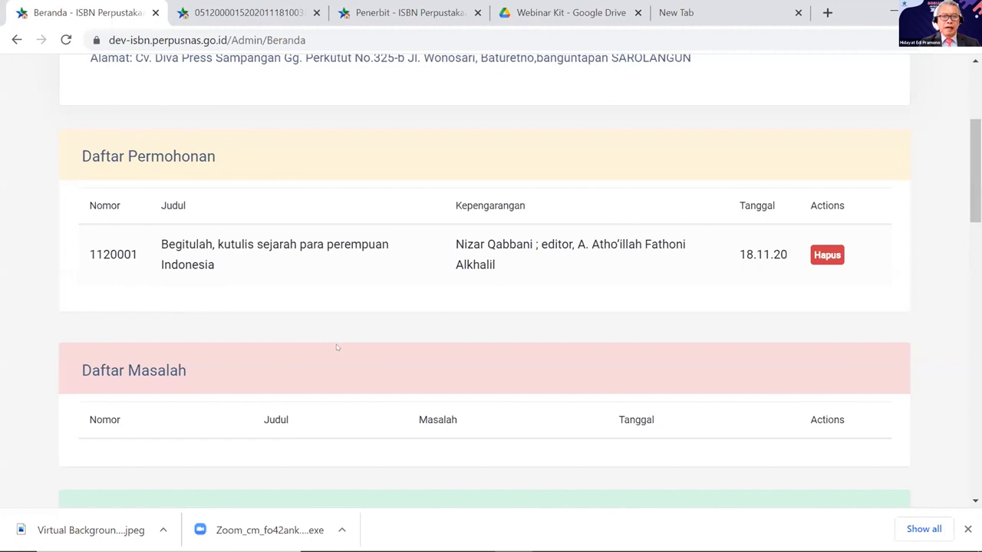
- Reload the Beranda dashboard with F5 to refresh the Daftar Permohonan list
scroll(336, 348, "up", 2)
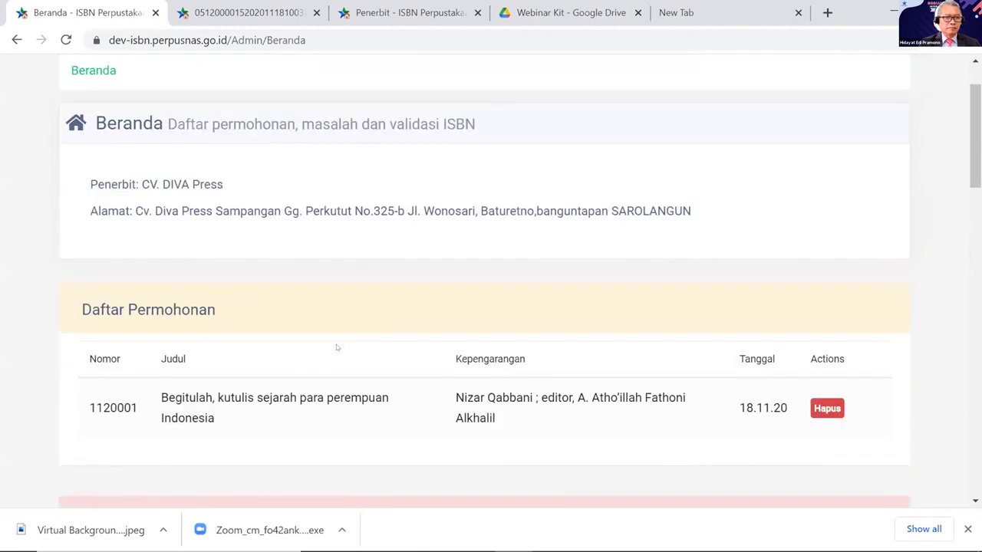
scroll(336, 348, "up", 1)
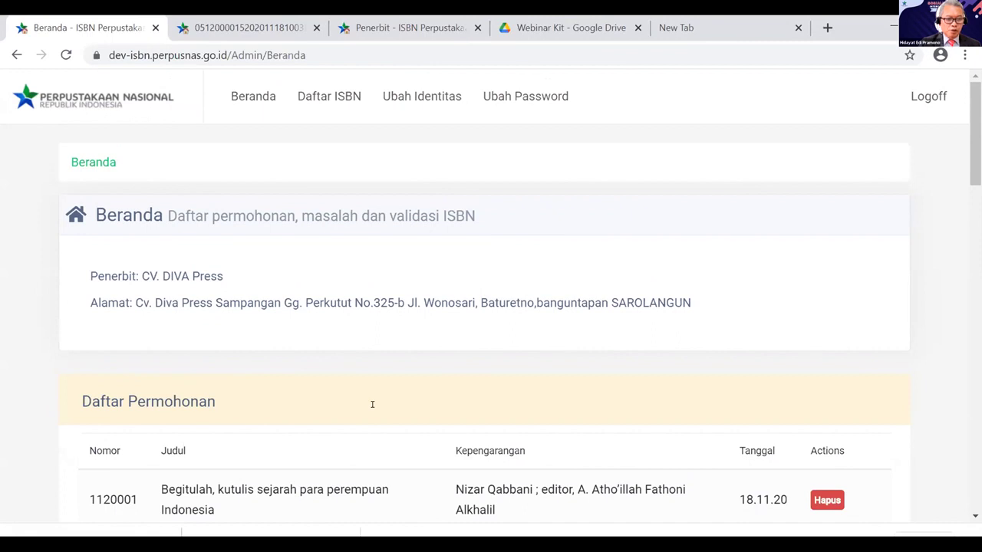
scroll(376, 410, "down", 3)
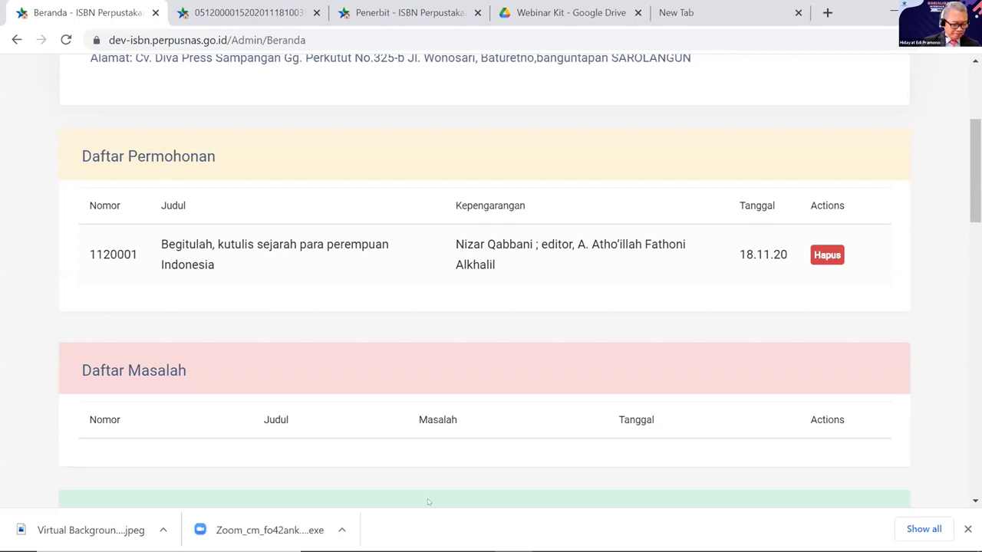
scroll(428, 501, "up", 1)
scroll(414, 462, "up", 2)
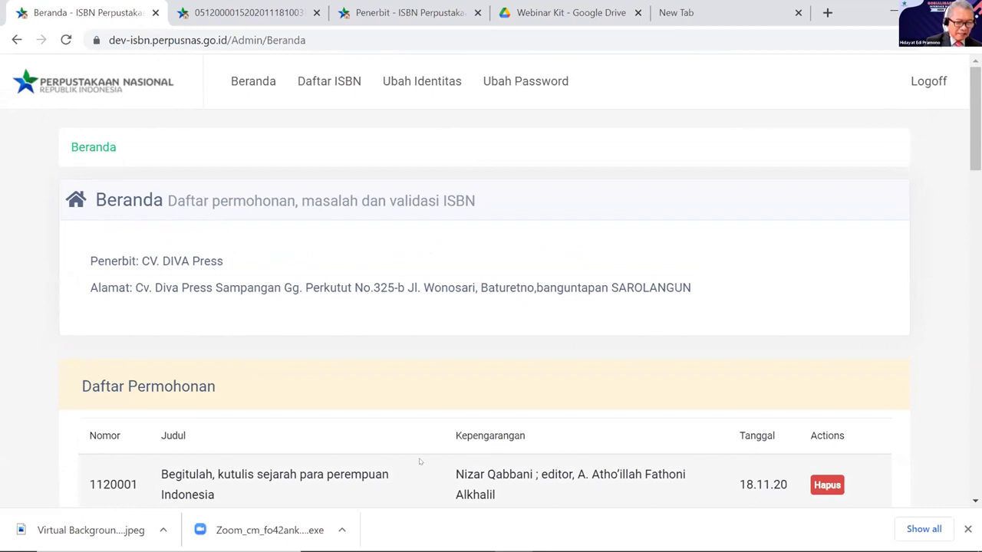
key("F5")
- Scroll down to the Daftar Validasi list of 2249 validated ISBNs and focus its Search box
scroll(437, 445, "down", 1)
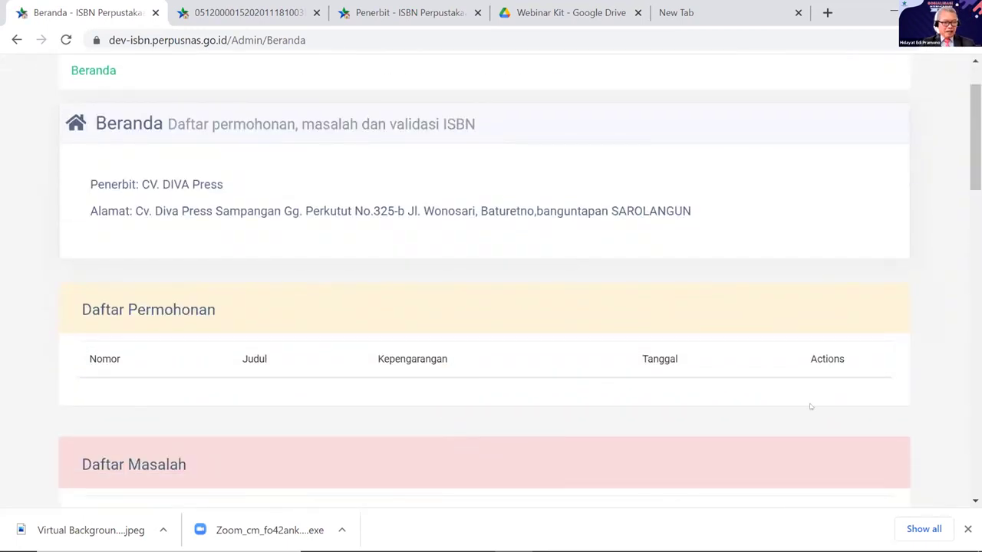
scroll(295, 374, "down", 1)
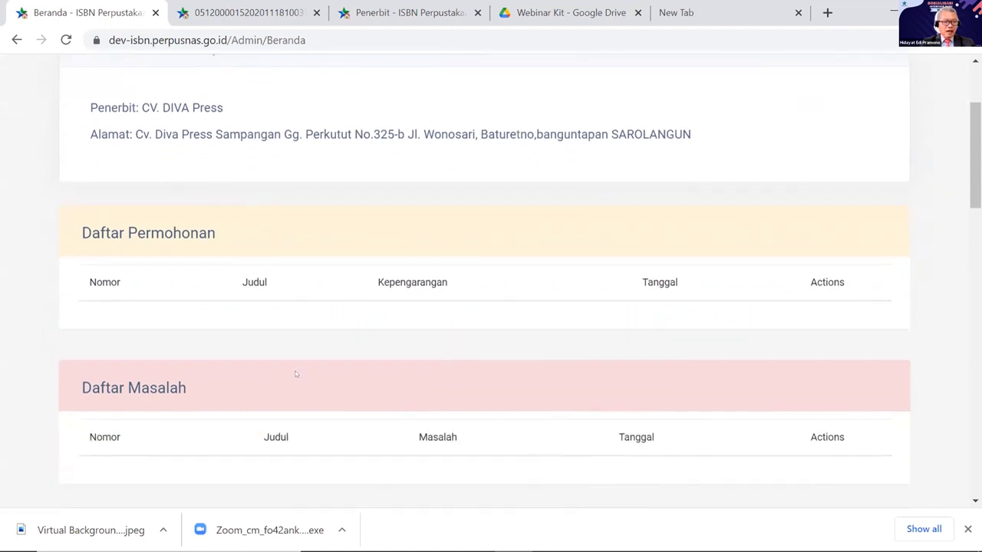
scroll(298, 372, "down", 1)
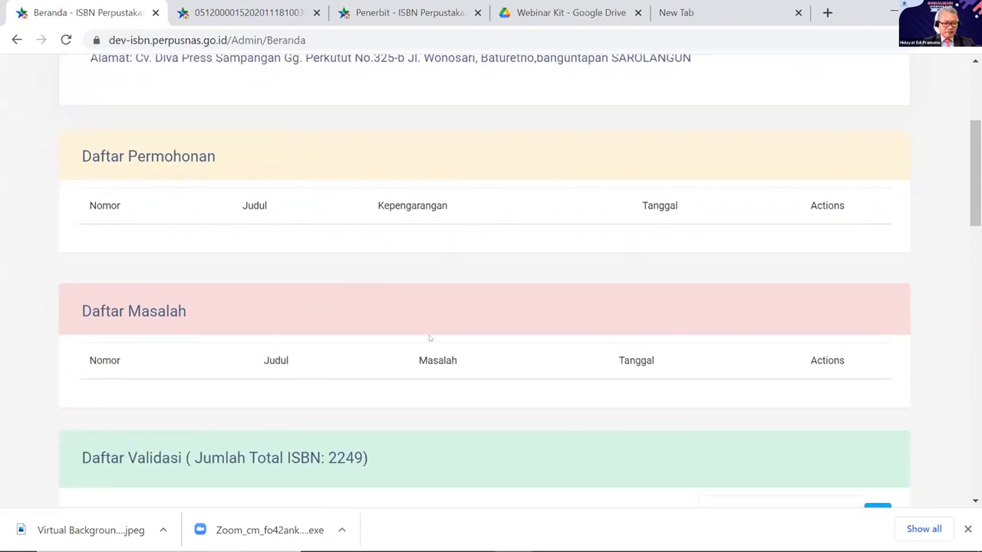
scroll(433, 354, "down", 2)
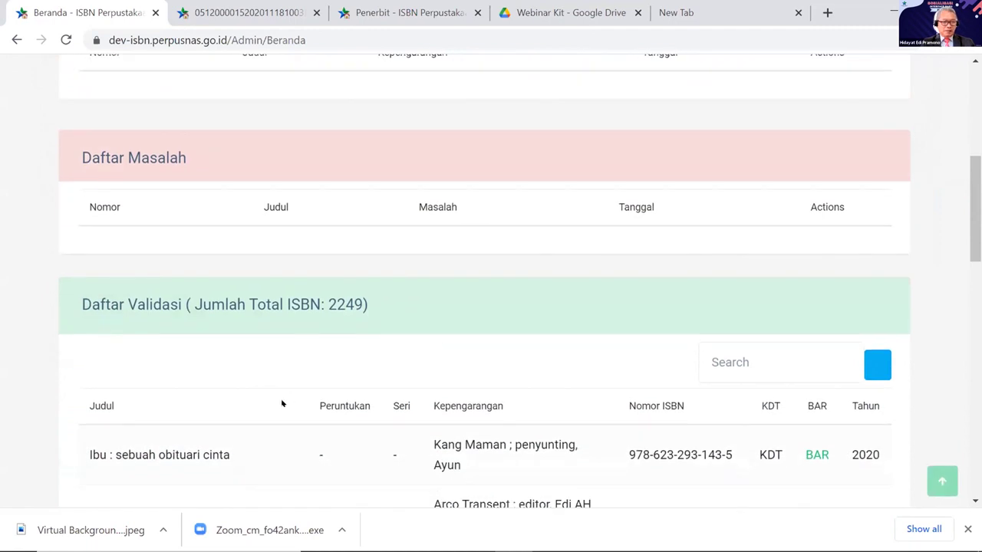
scroll(284, 399, "down", 1)
scroll(246, 393, "down", 2)
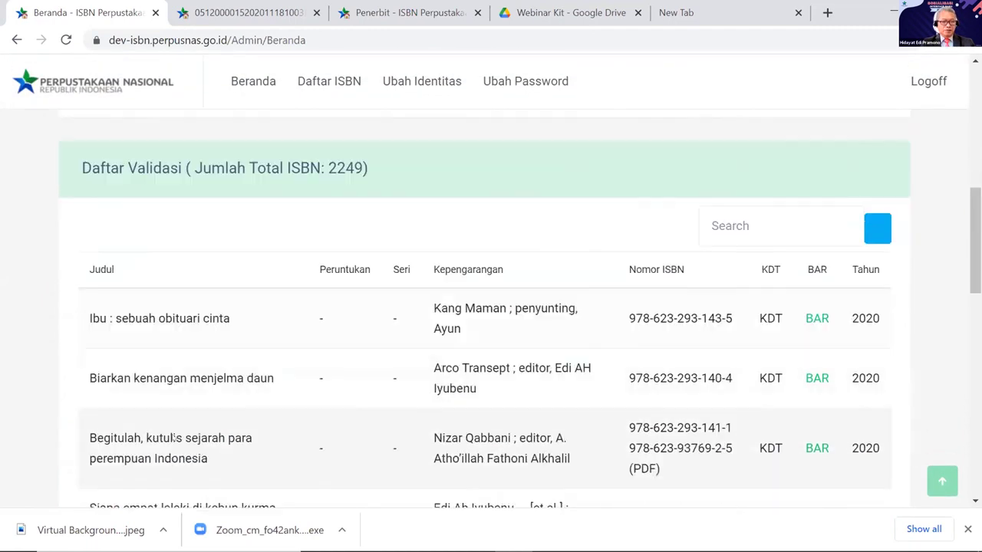
scroll(209, 394, "up", 1)
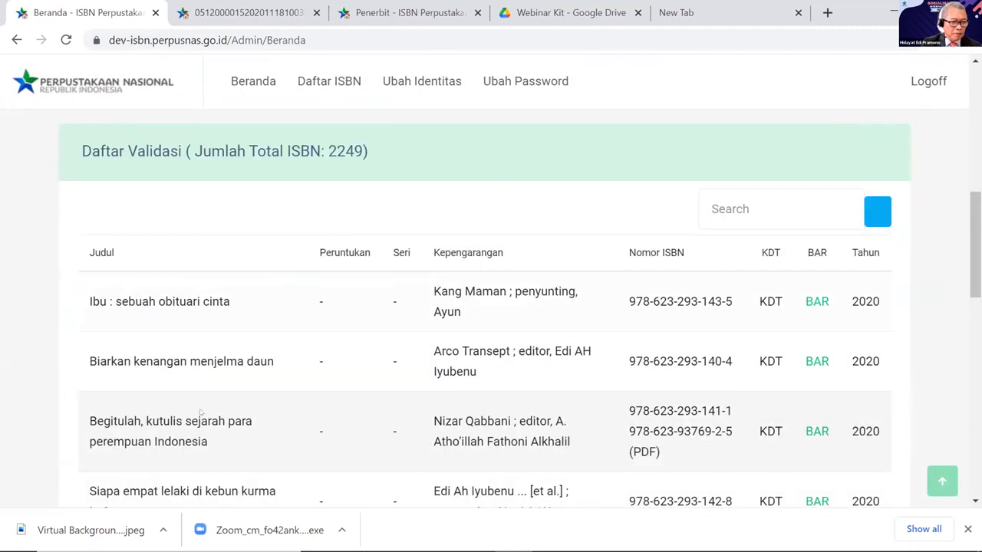
left_click(722, 209)
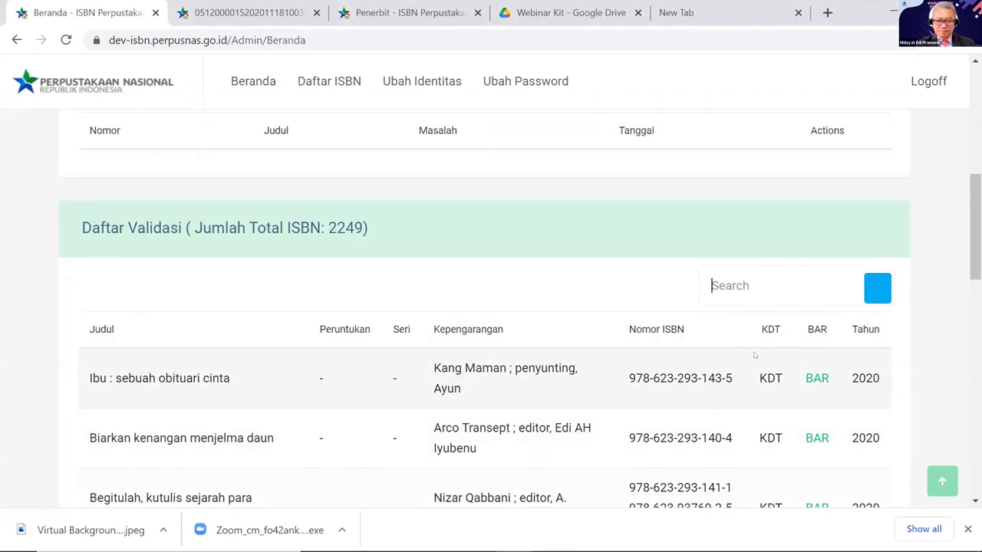
- Search Daftar Validasi for 'begitu' and review the matching Begitulah entries and their ISBNs
type("Atho’illah Fathoni Alkhalil")
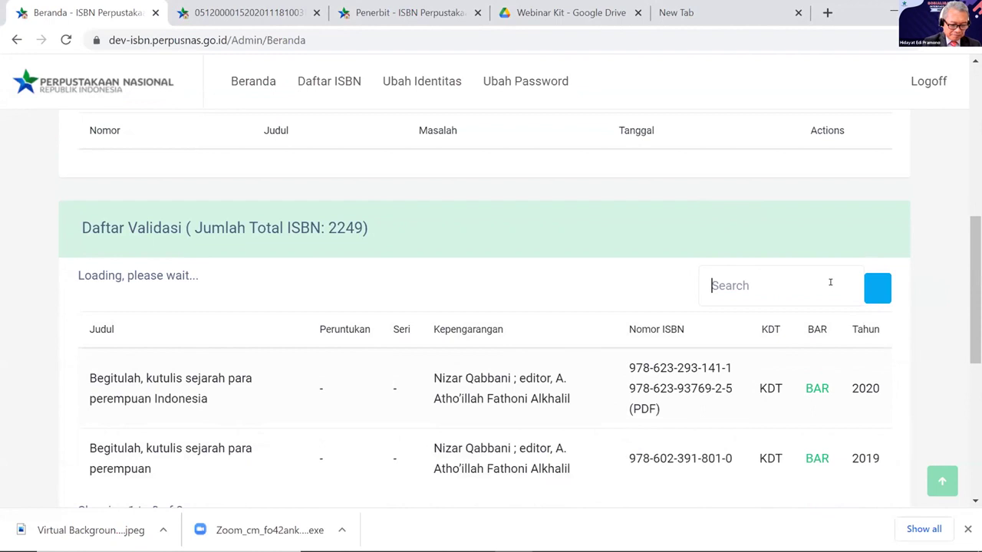
type("begitu")
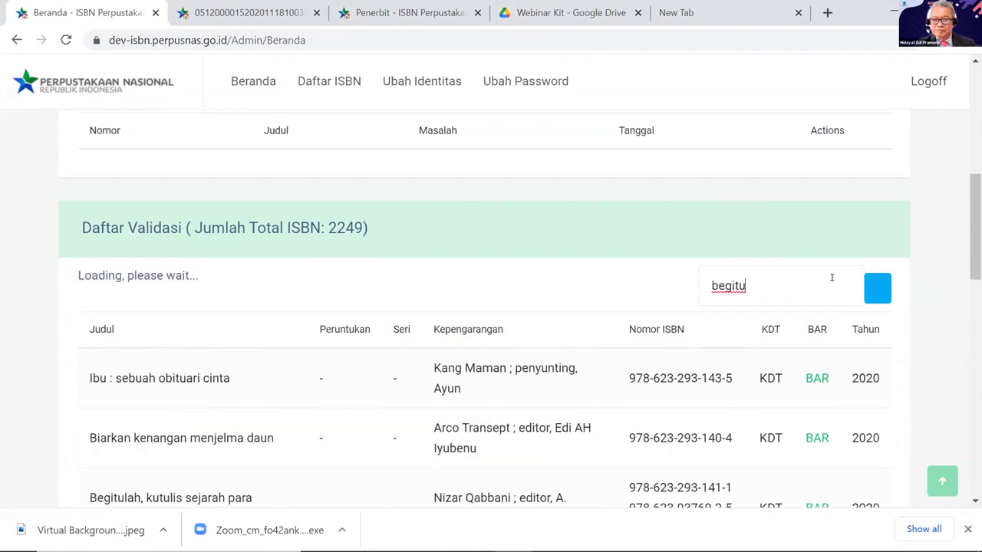
left_click(877, 287)
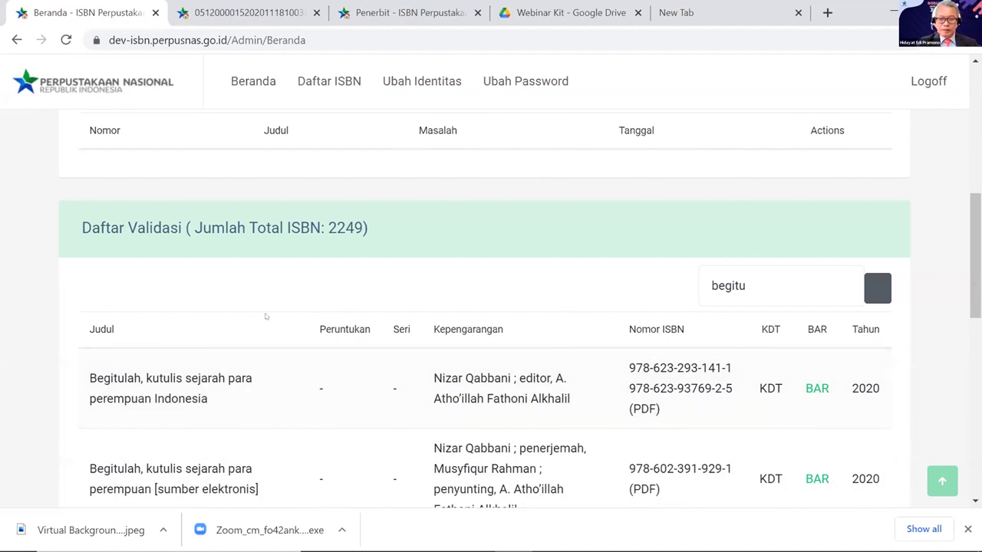
scroll(252, 287, "up", 3)
scroll(256, 296, "down", 2)
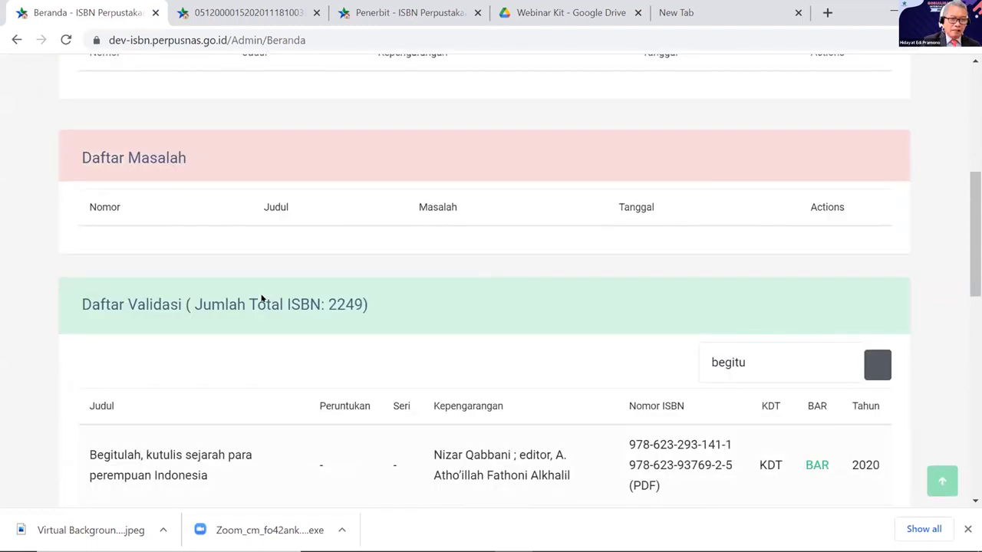
scroll(176, 374, "down", 3)
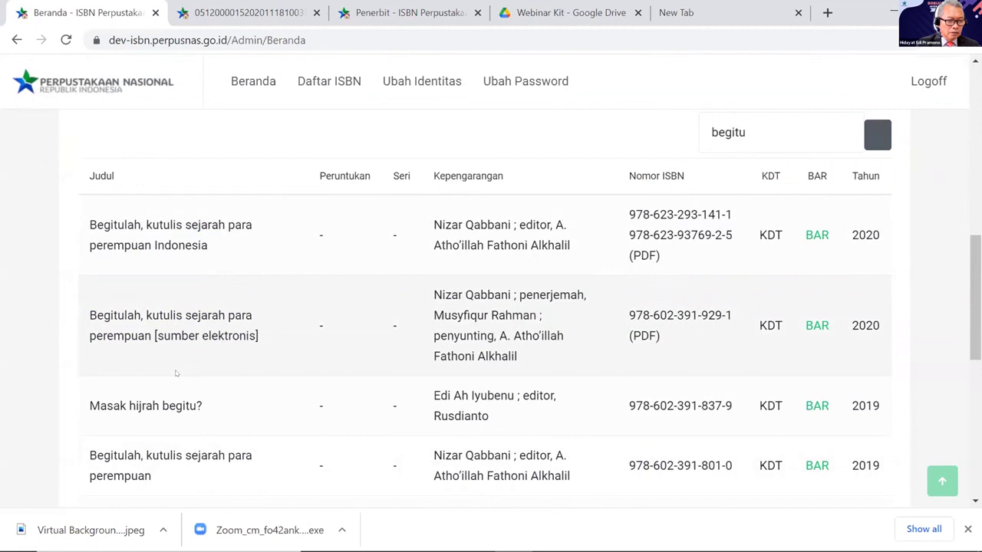
scroll(175, 373, "up", 3)
scroll(176, 374, "down", 2)
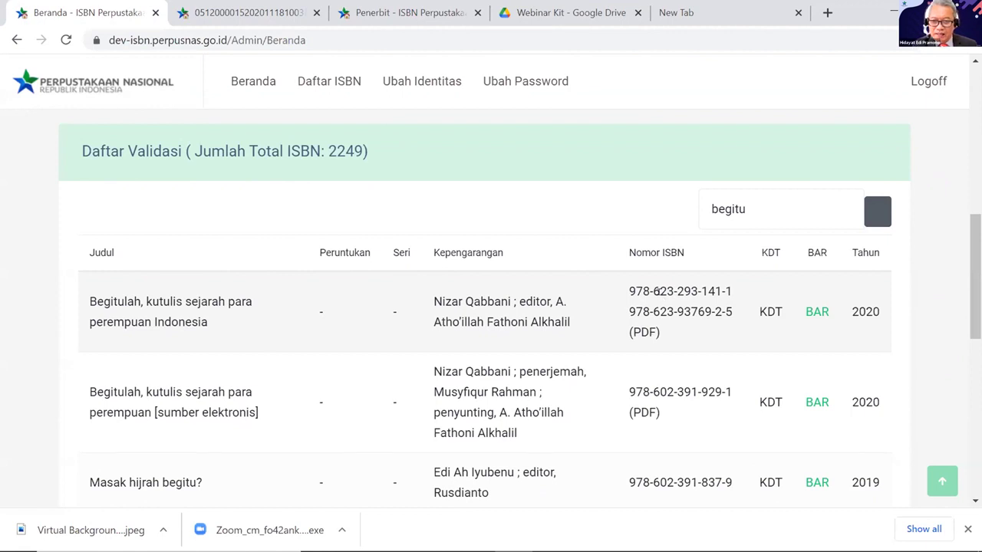
left_click_drag(629, 290, 724, 287)
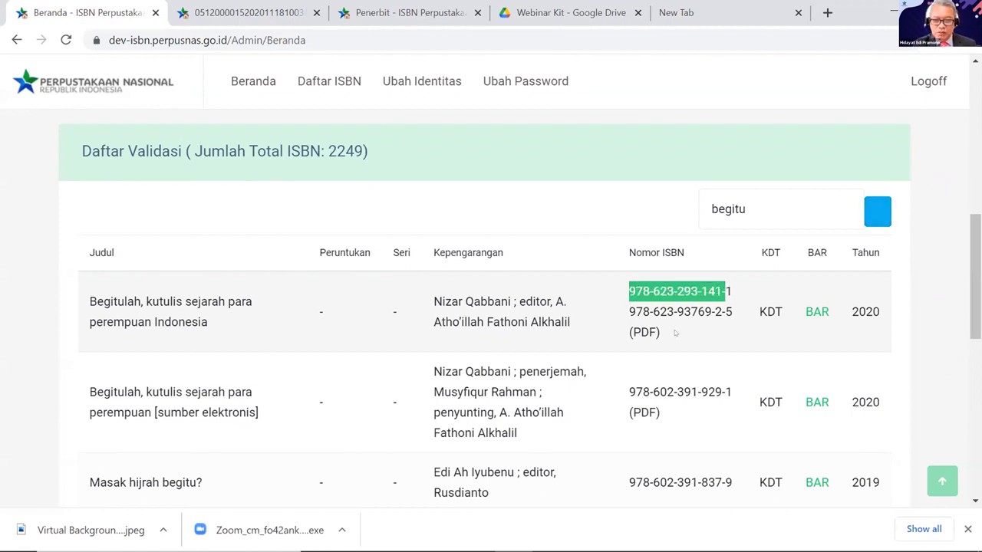
left_click(668, 308)
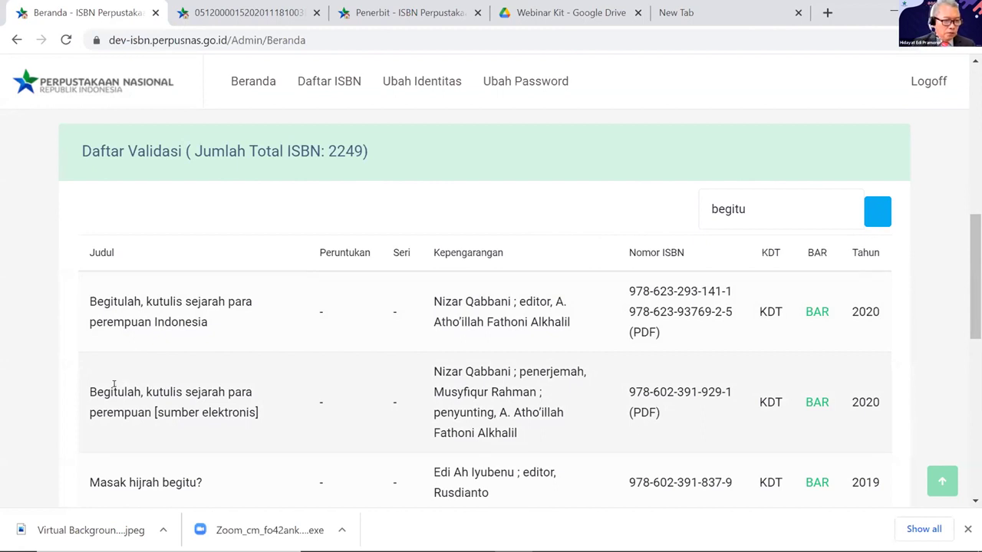
left_click_drag(87, 389, 263, 412)
left_click_drag(179, 322, 185, 322)
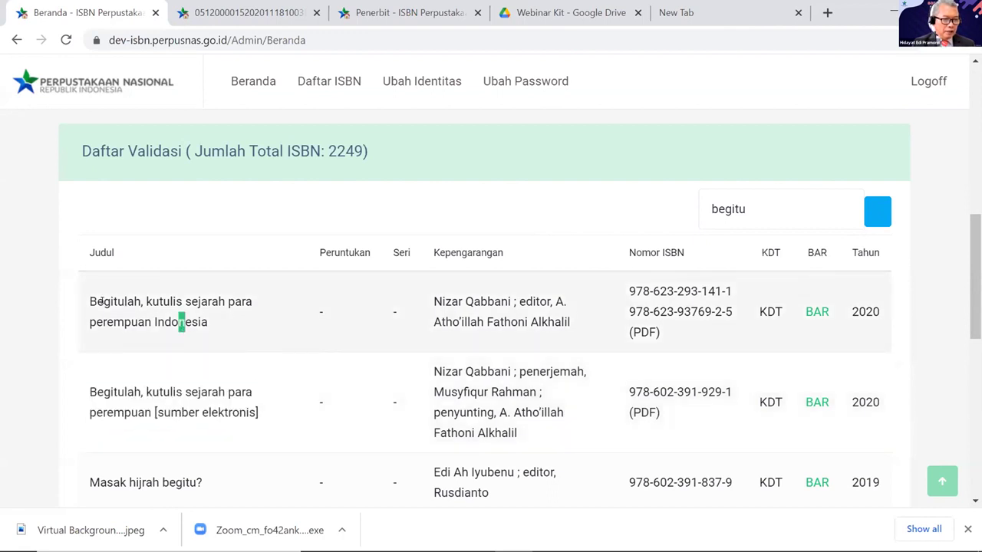
left_click_drag(86, 299, 209, 323)
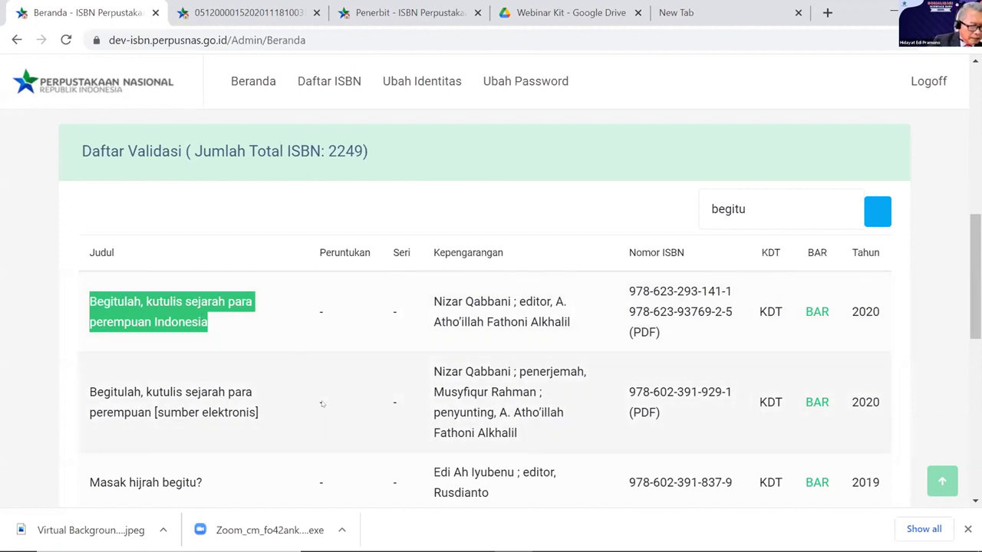
left_click(210, 326)
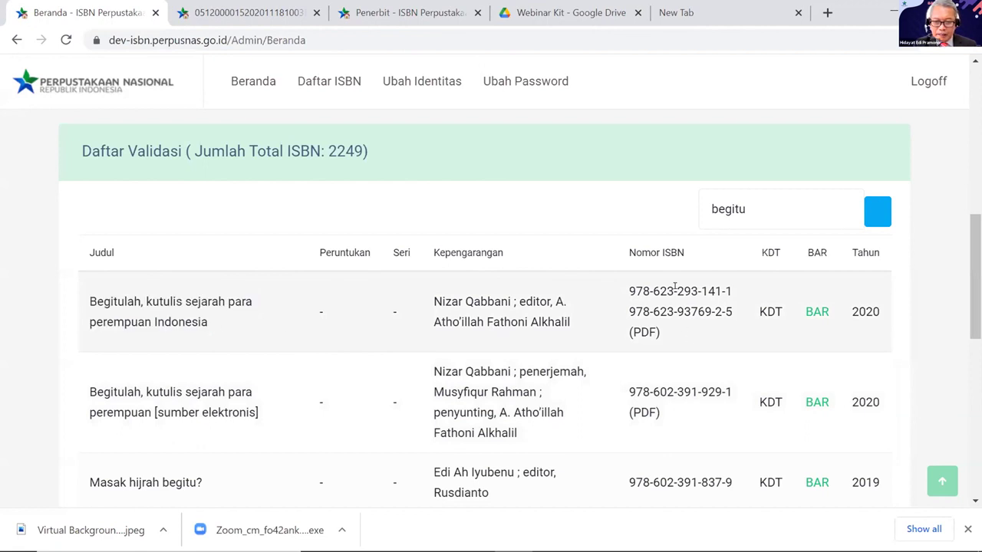
left_click_drag(627, 290, 643, 287)
left_click_drag(709, 285, 734, 290)
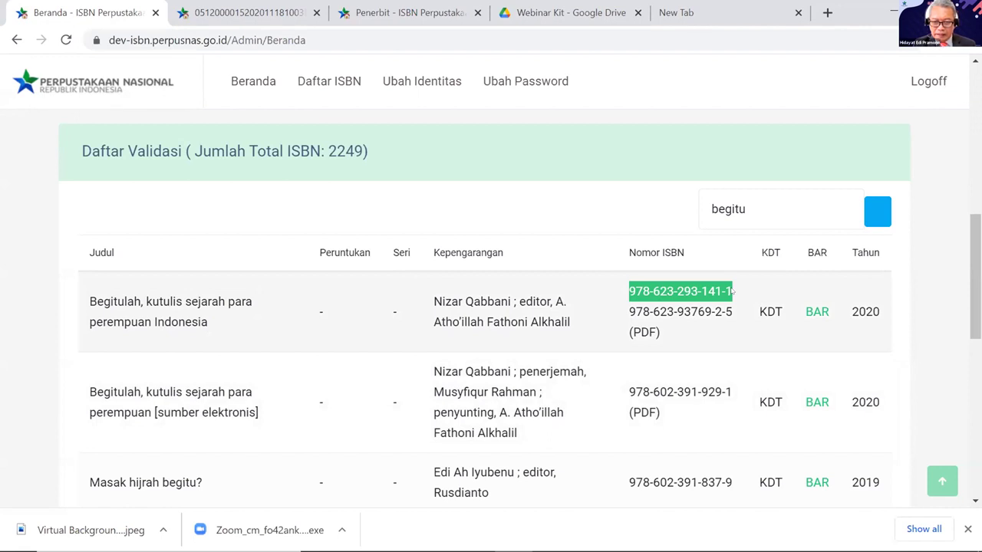
left_click_drag(624, 313, 654, 327)
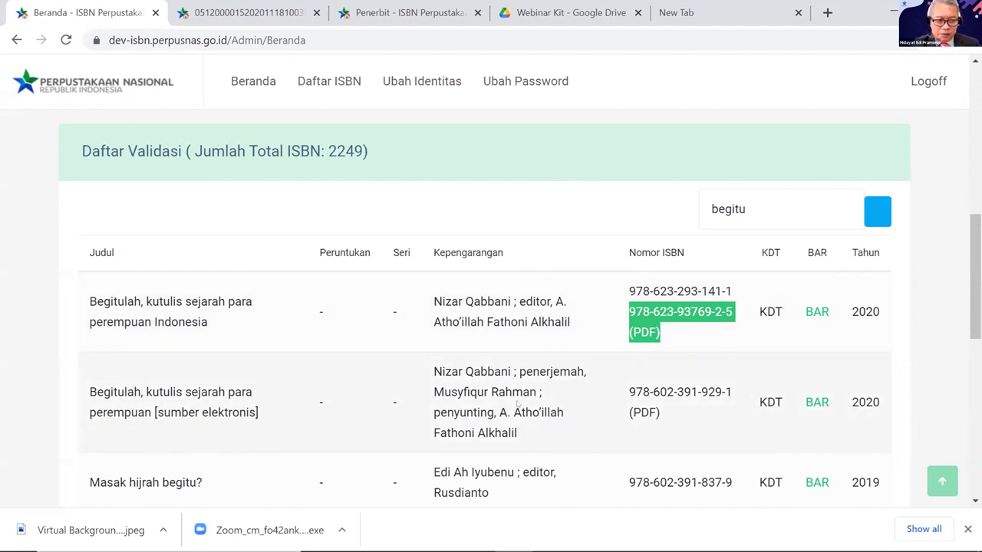
scroll(516, 403, "up", 7)
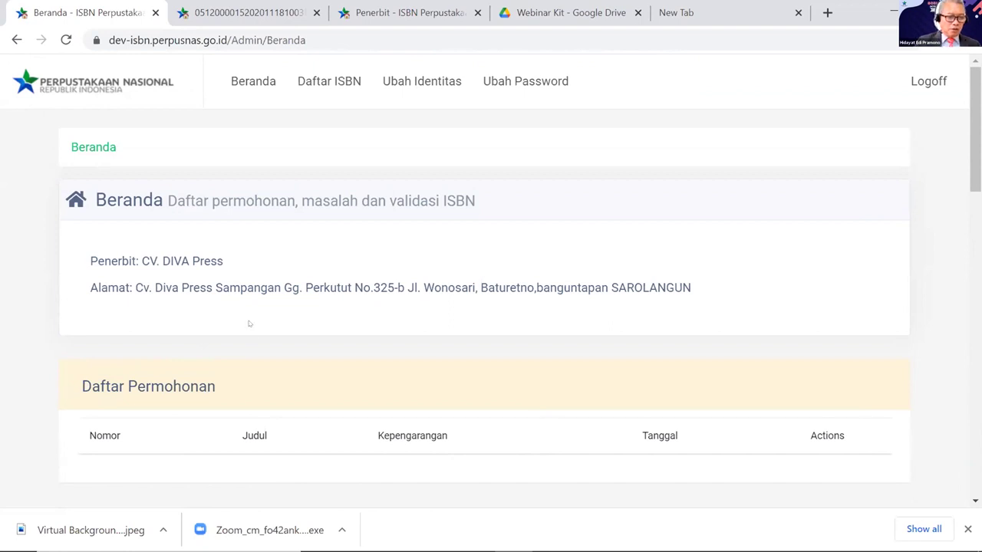
- Log off from the publisher account using the navigation bar
scroll(257, 317, "down", 3)
scroll(256, 317, "down", 5)
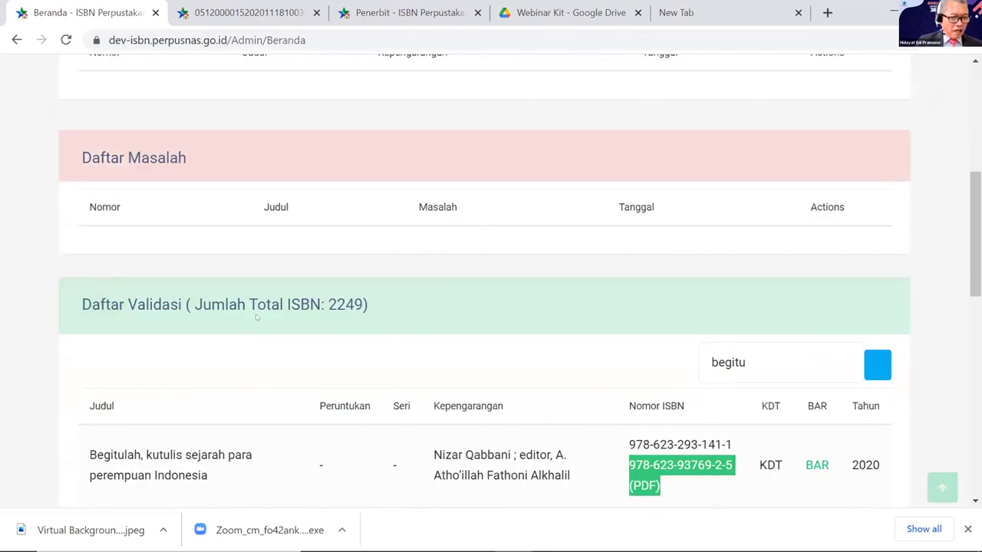
scroll(257, 316, "down", 3)
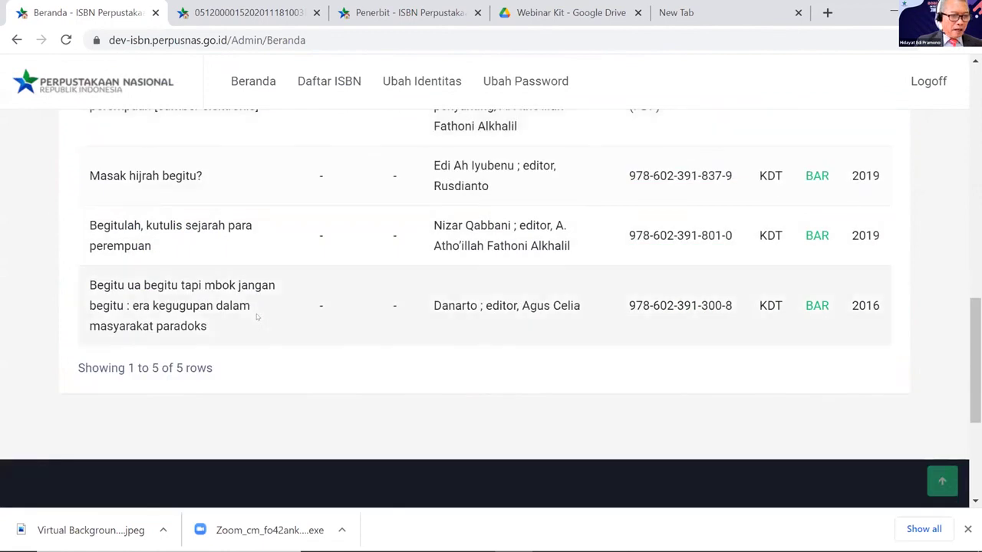
scroll(256, 313, "up", 4)
scroll(261, 317, "up", 4)
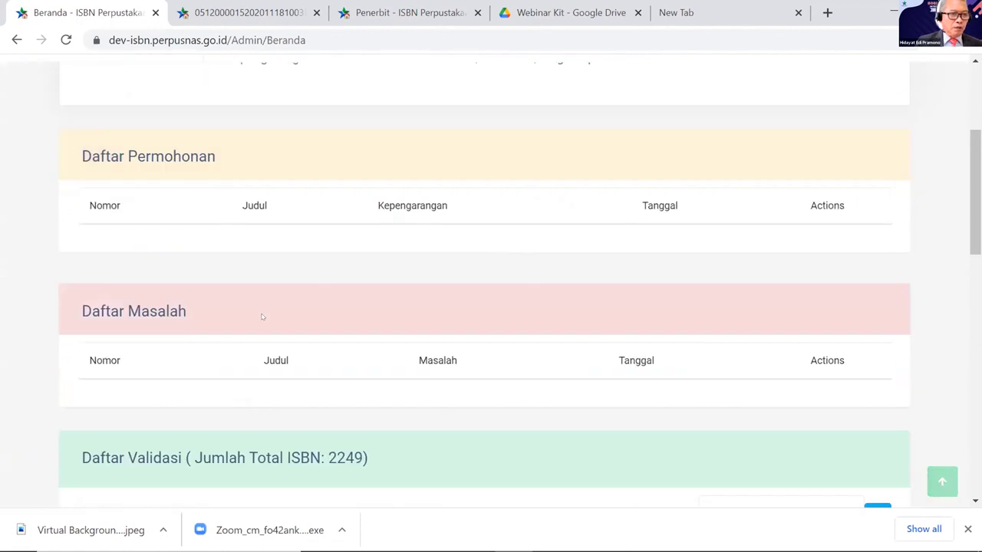
scroll(262, 317, "up", 3)
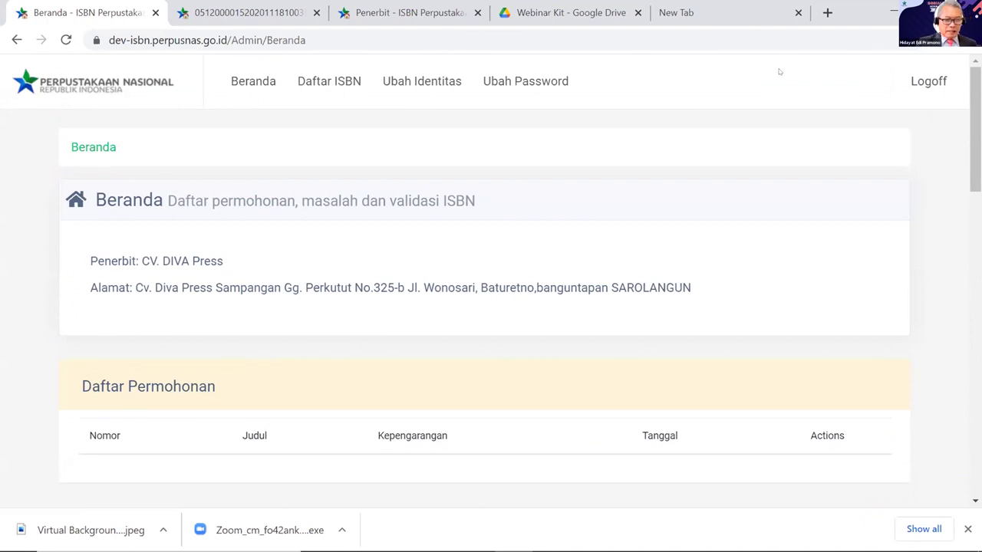
left_click(928, 80)
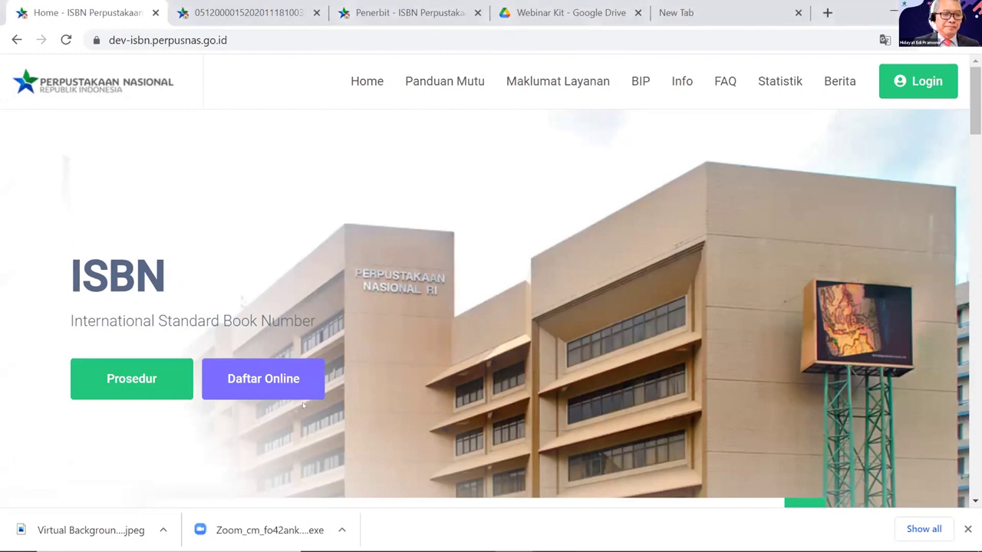
- Log in with the publisher account's username and password, replacing the prefilled username
left_click(283, 381)
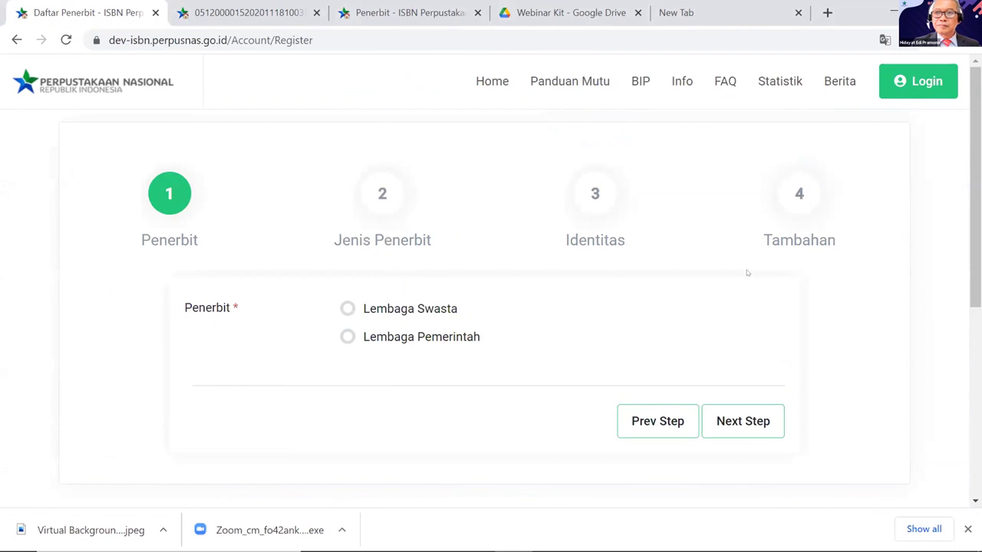
left_click(396, 237)
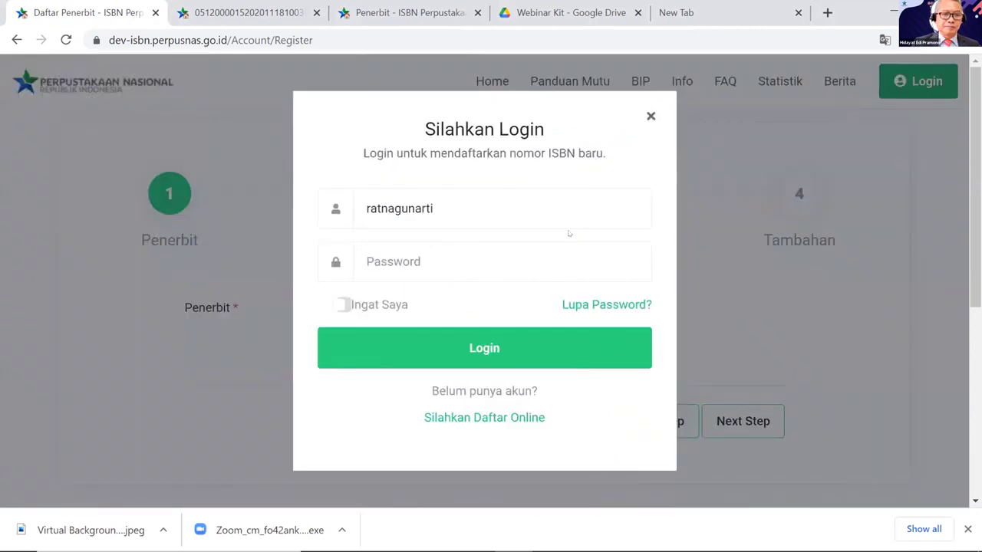
double_click(514, 210)
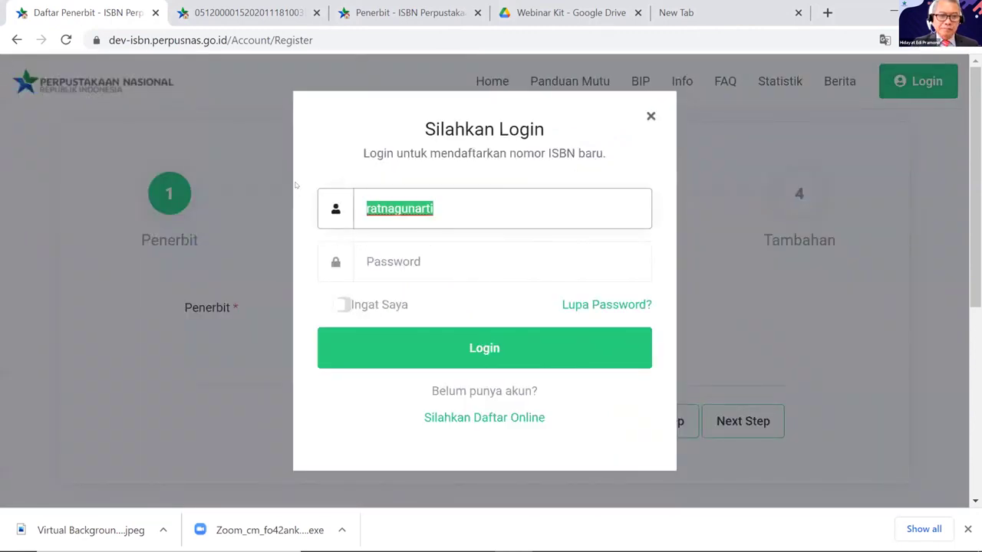
key("ctrl+v")
left_click(376, 261)
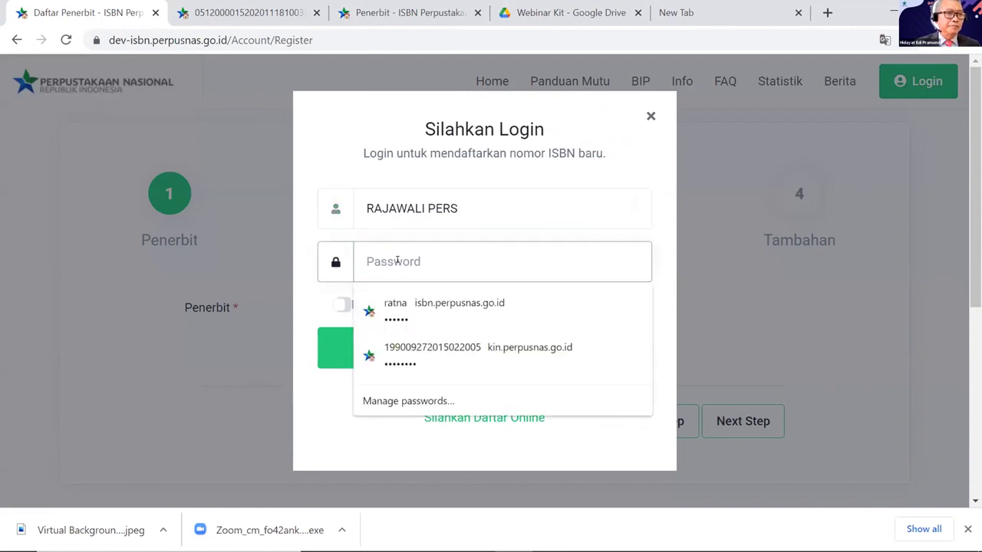
left_click(396, 261)
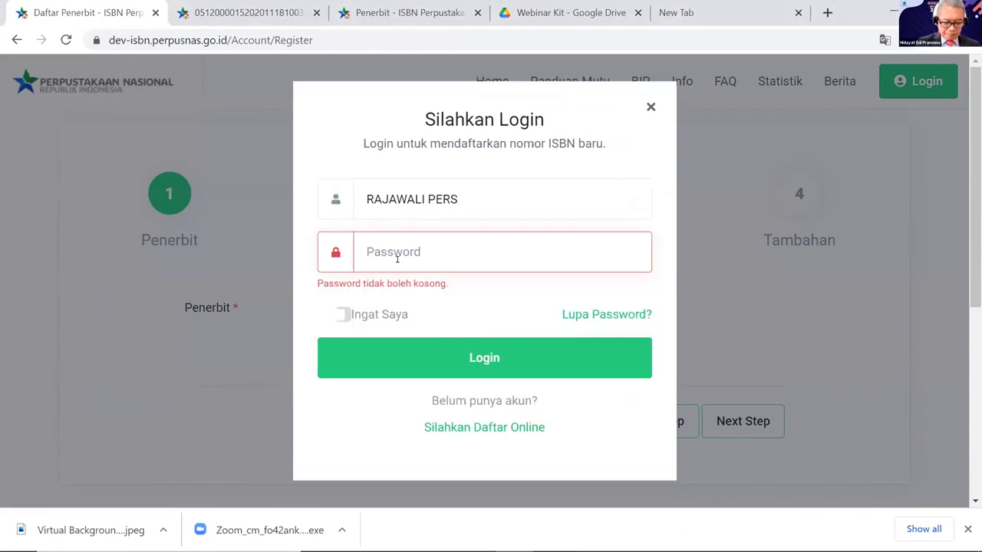
type("••••")
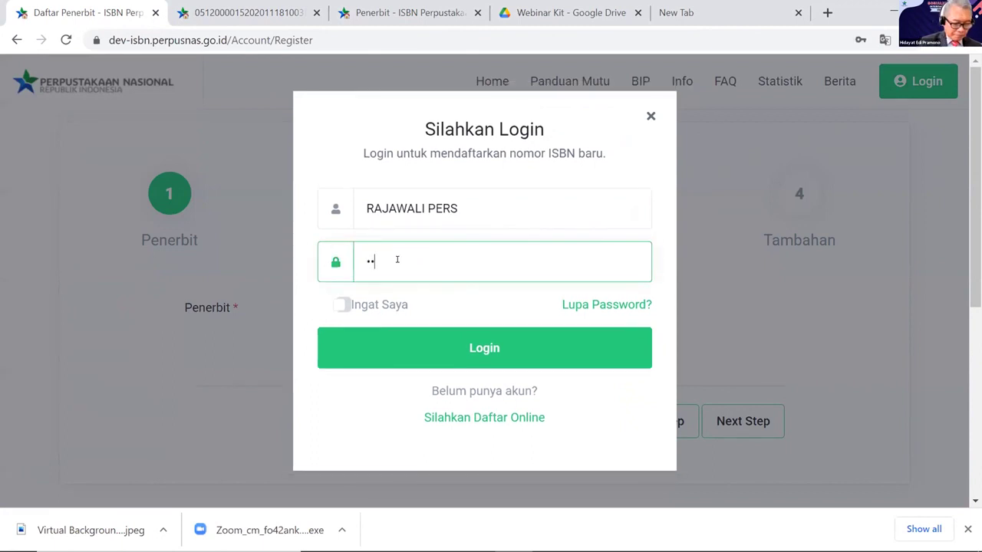
type("••••••")
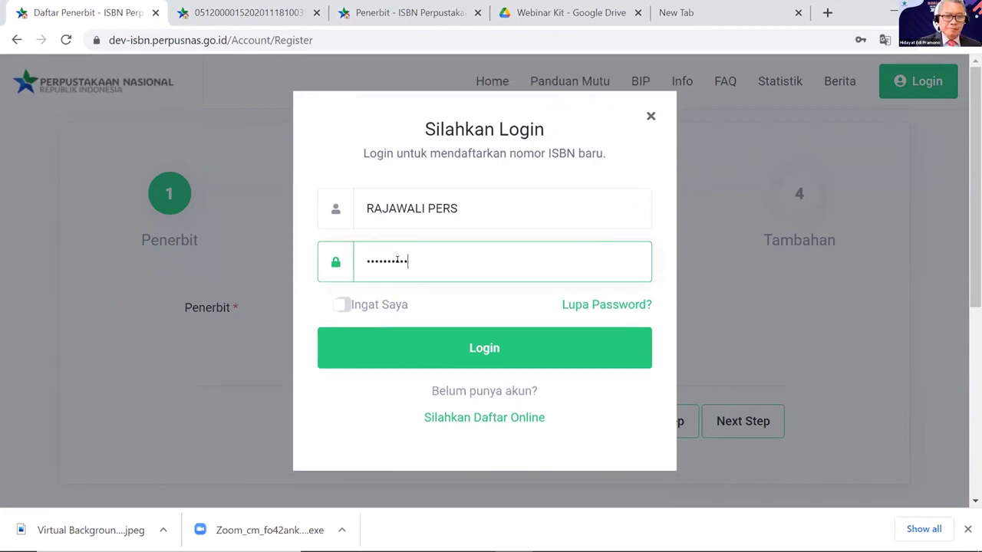
left_click(479, 343)
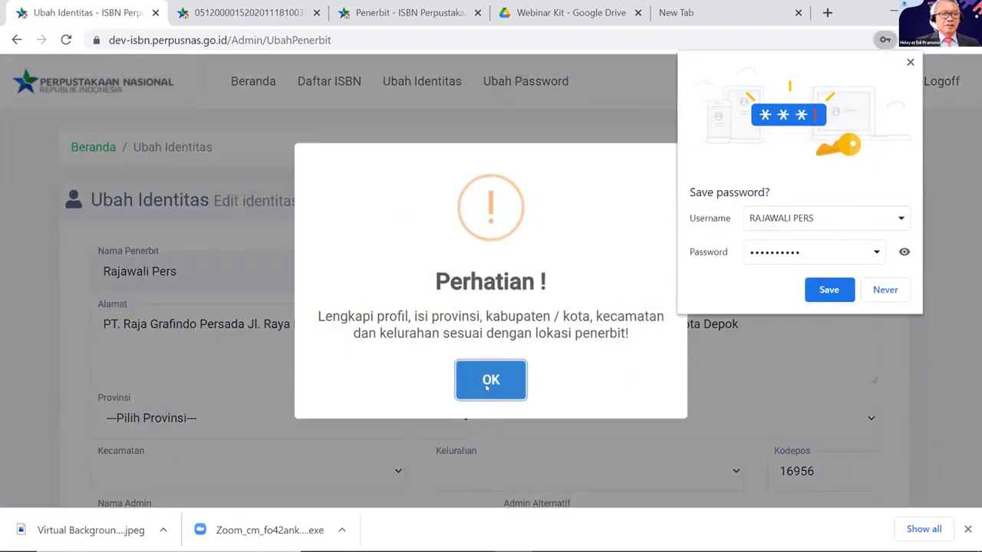
- Dismiss the alert and set province RIAU, regency KABUPATEN S I A K, district MEMPURA
key("Return")
scroll(318, 308, "down", 2)
left_click(141, 264)
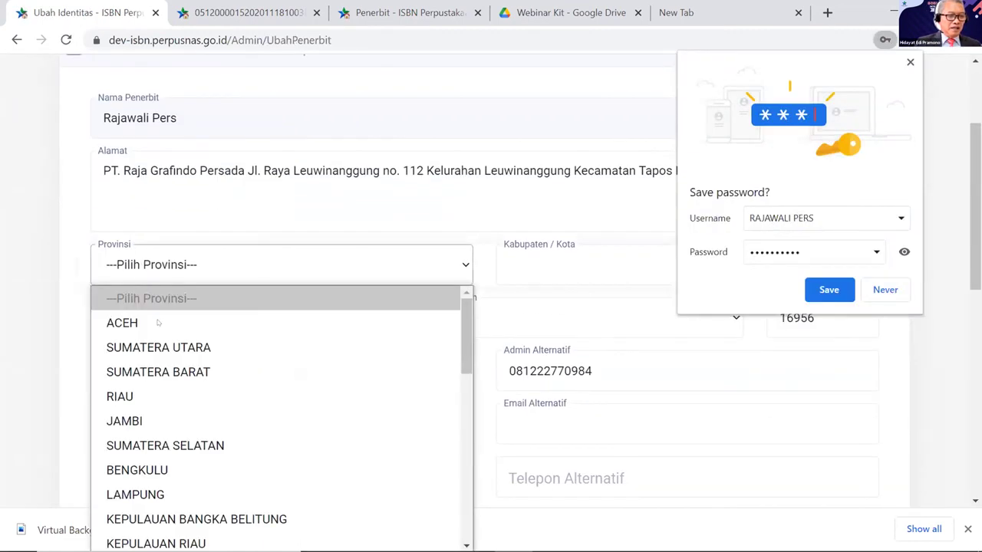
left_click(176, 397)
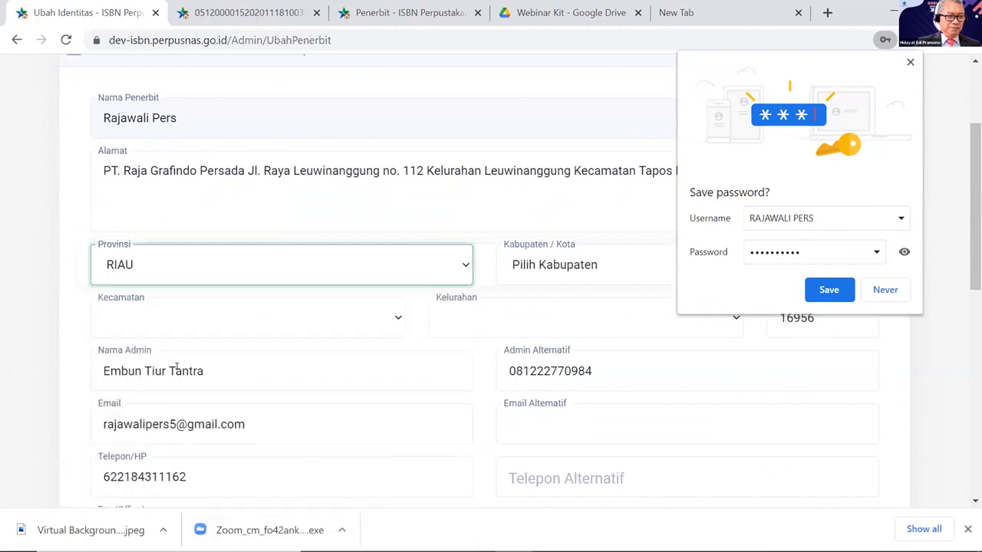
left_click(560, 270)
left_click(560, 419)
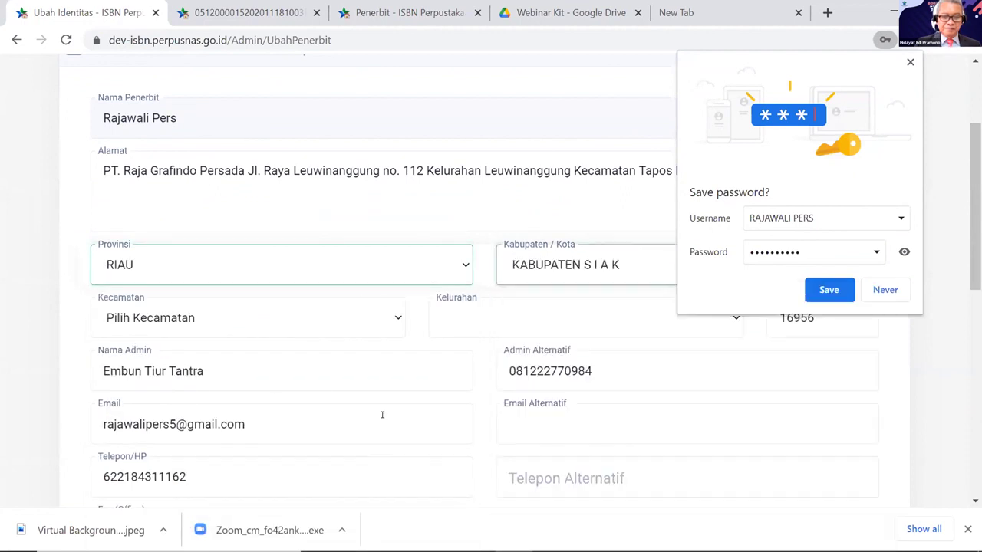
left_click(165, 324)
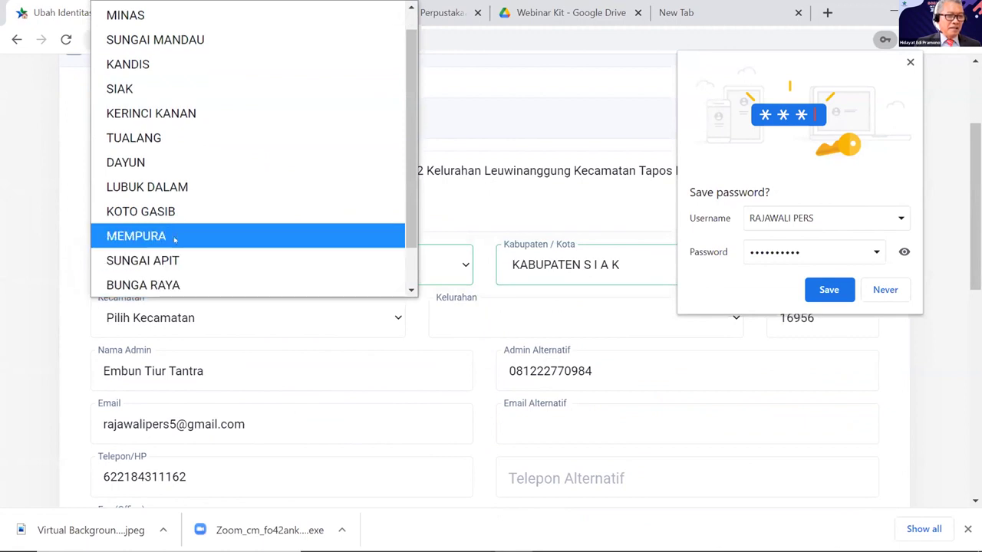
left_click(176, 236)
- Choose village KAMPUNG TENGAH and save the updated publisher identity
scroll(224, 309, "down", 1)
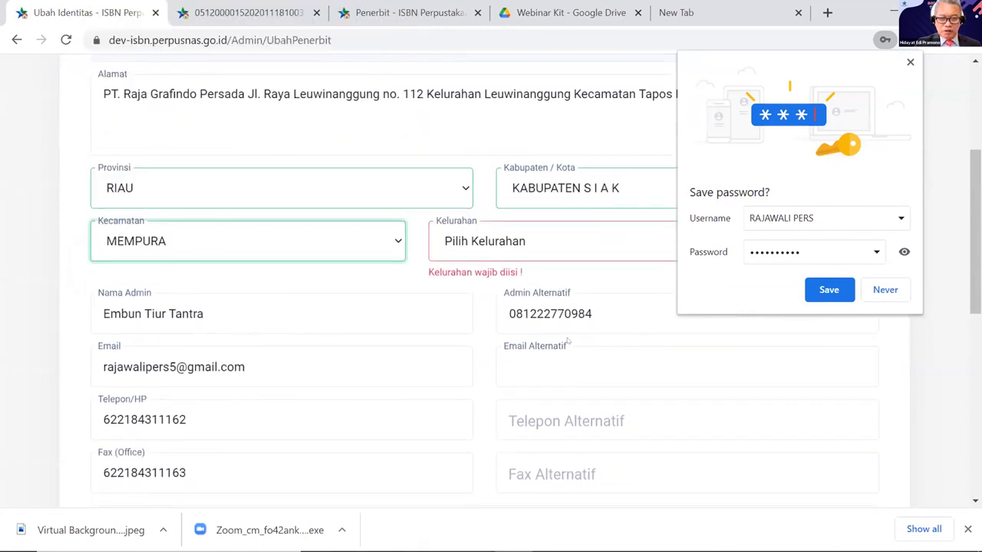
scroll(233, 366, "down", 1)
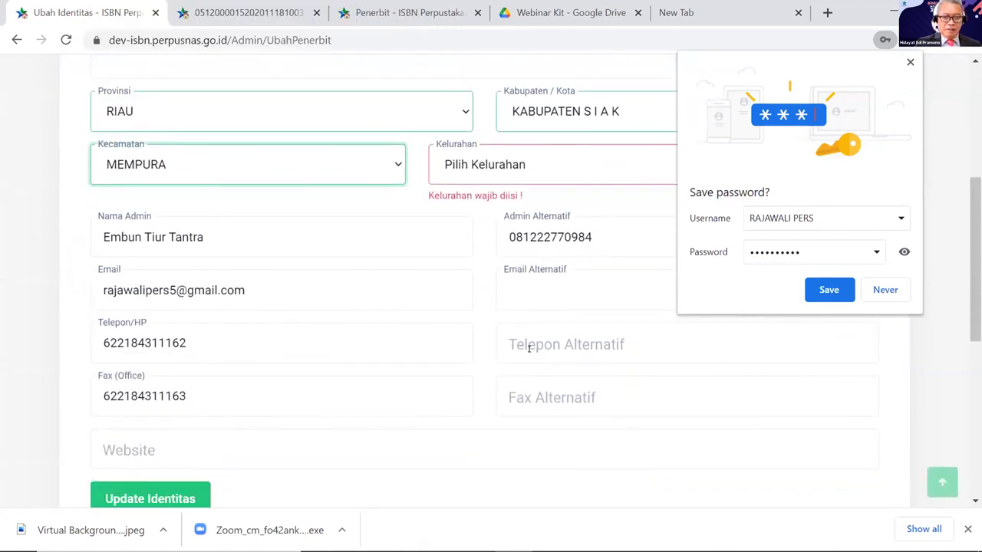
scroll(218, 339, "down", 1)
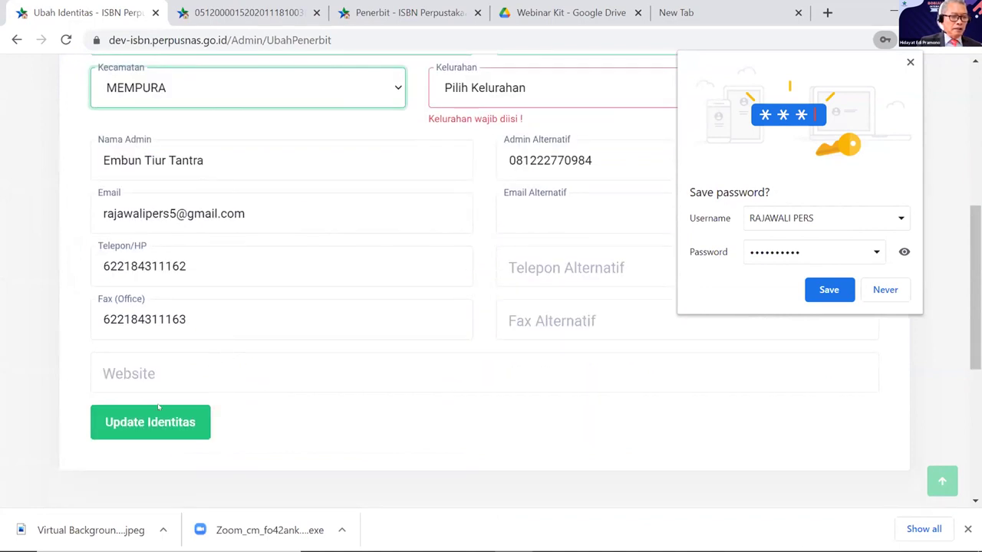
left_click(484, 91)
left_click(498, 191)
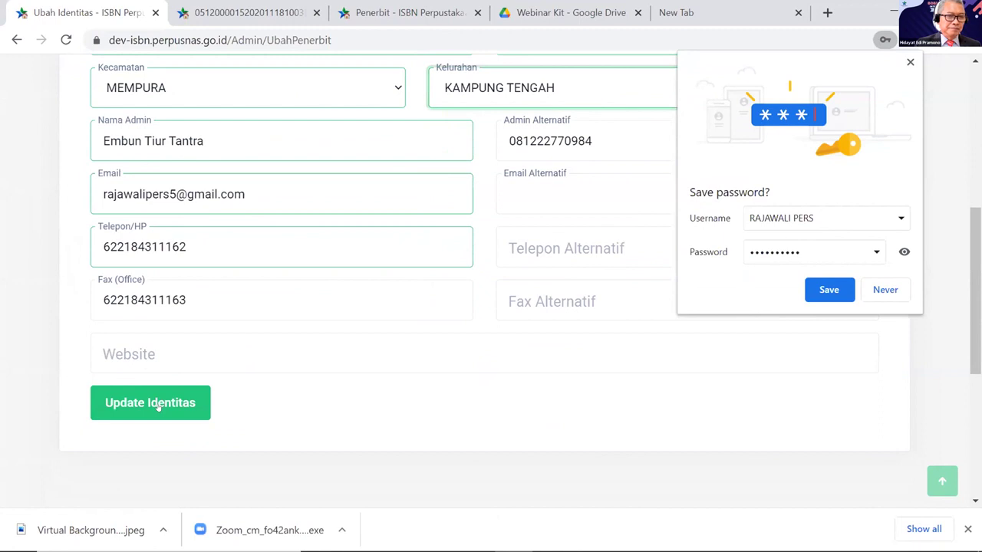
left_click(159, 406)
left_click(496, 379)
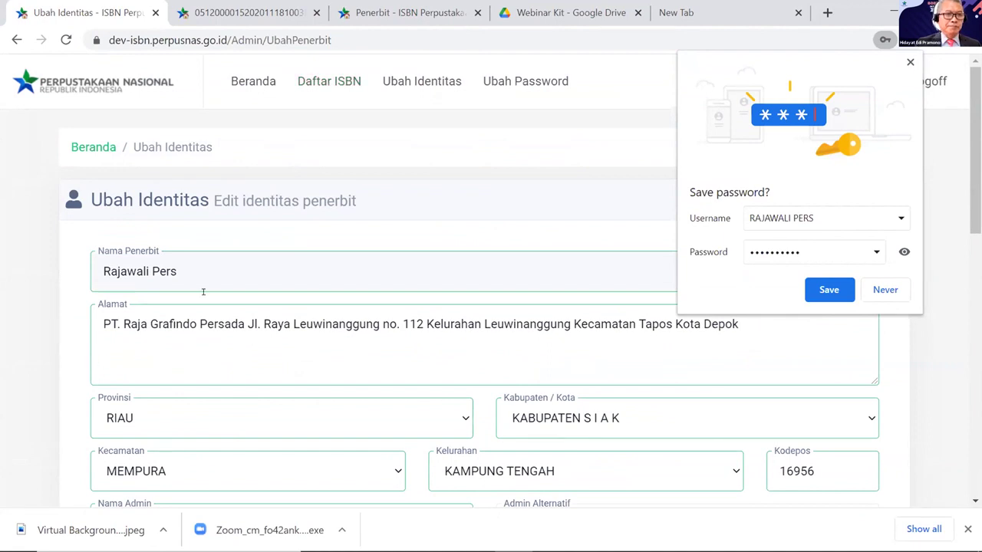
- Start a new ISBN request titled 'Delik delik ekonomi diluar KUHP Oke' and enter the author's name
left_click(313, 84)
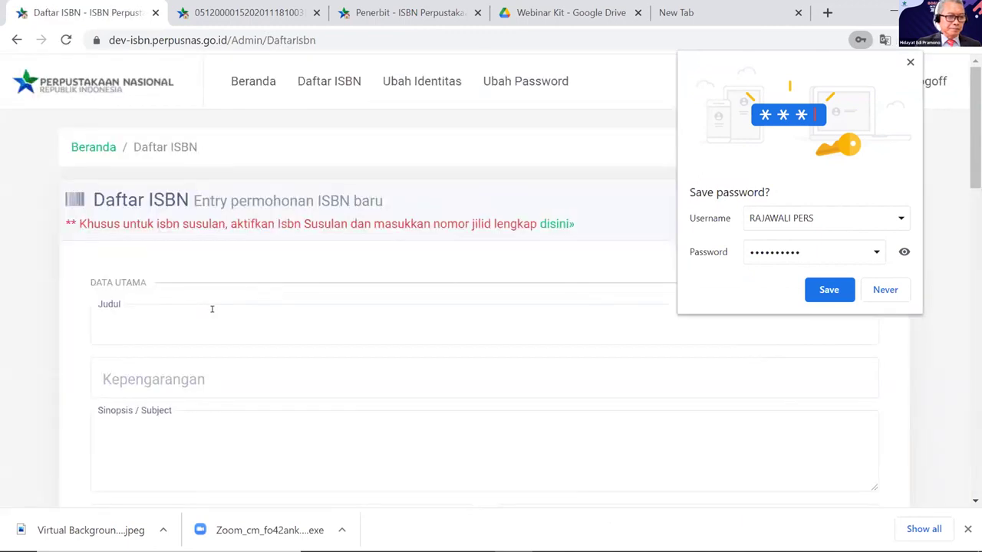
left_click(217, 308)
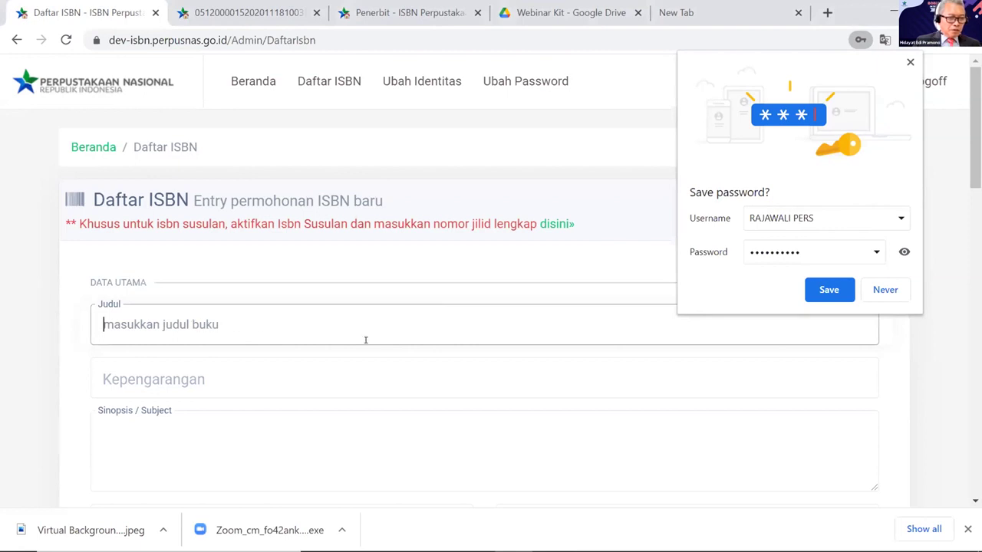
type("Delik delik ekonomi diluar KUHP")
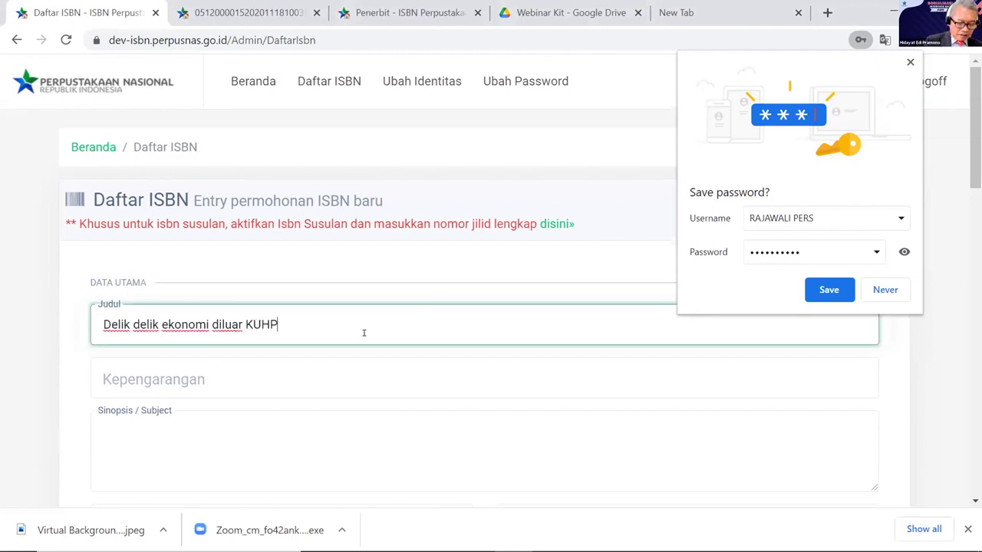
type("Oke")
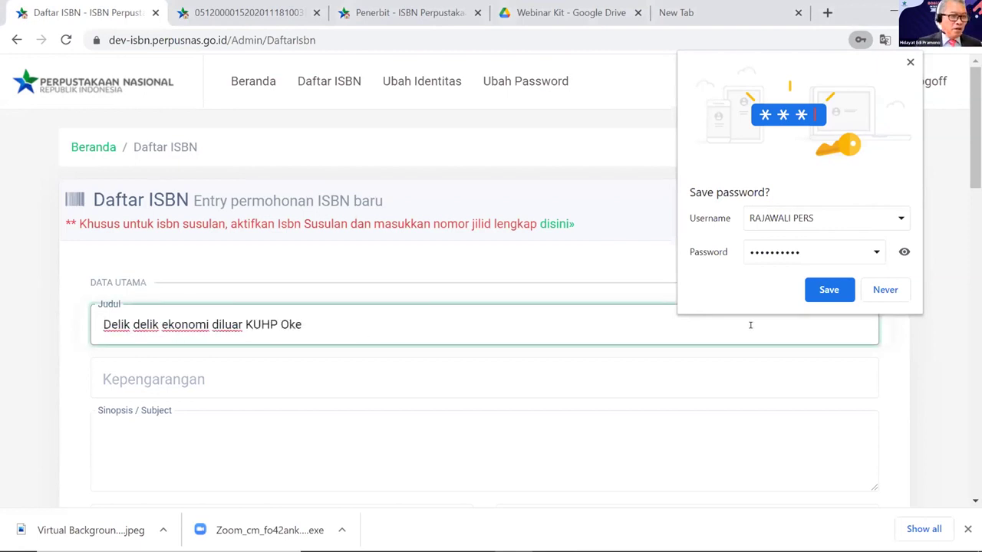
left_click(232, 365)
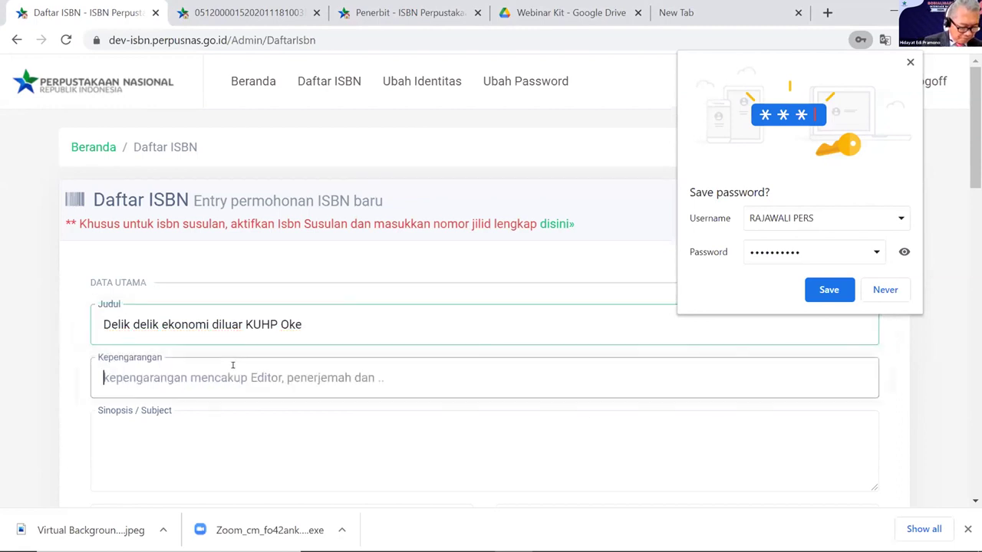
type("Syamsuddin")
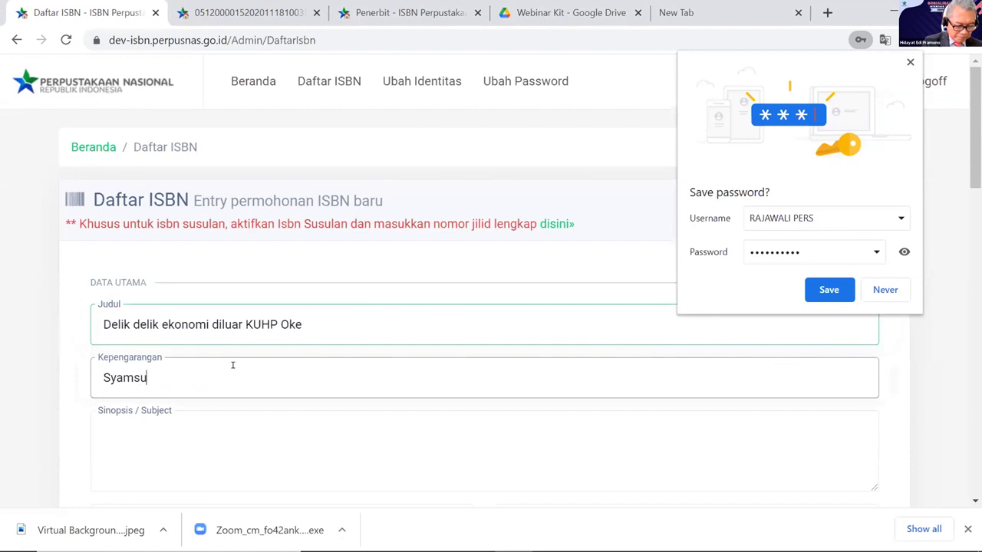
- Enter subject 'hukum', 222 pages and book height 19
left_click(257, 433)
type("hukum")
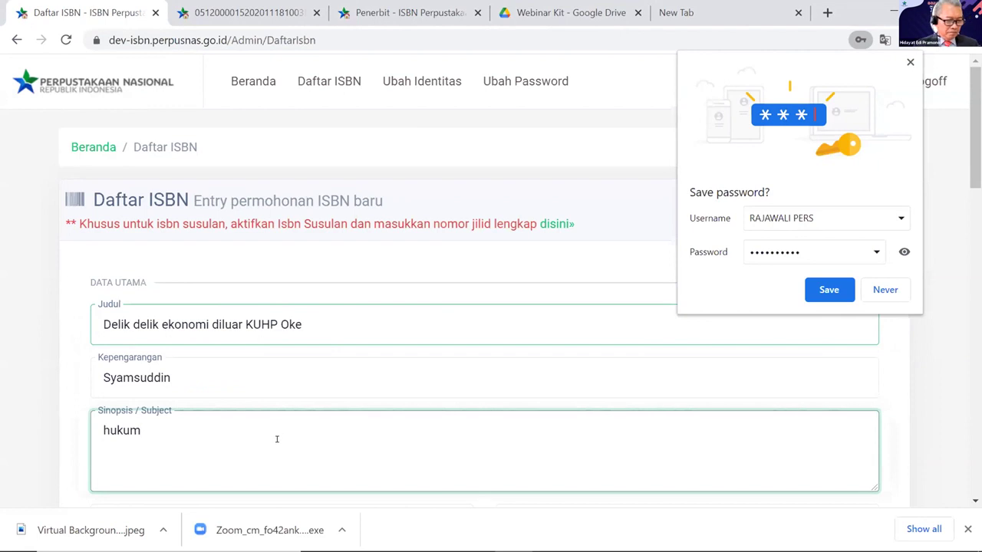
scroll(277, 438, "down", 2)
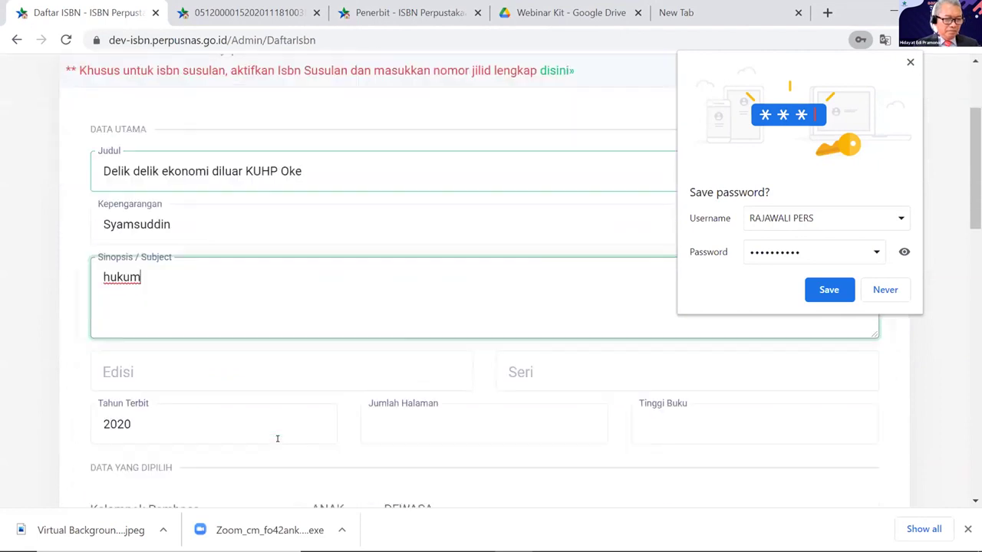
left_click(405, 432)
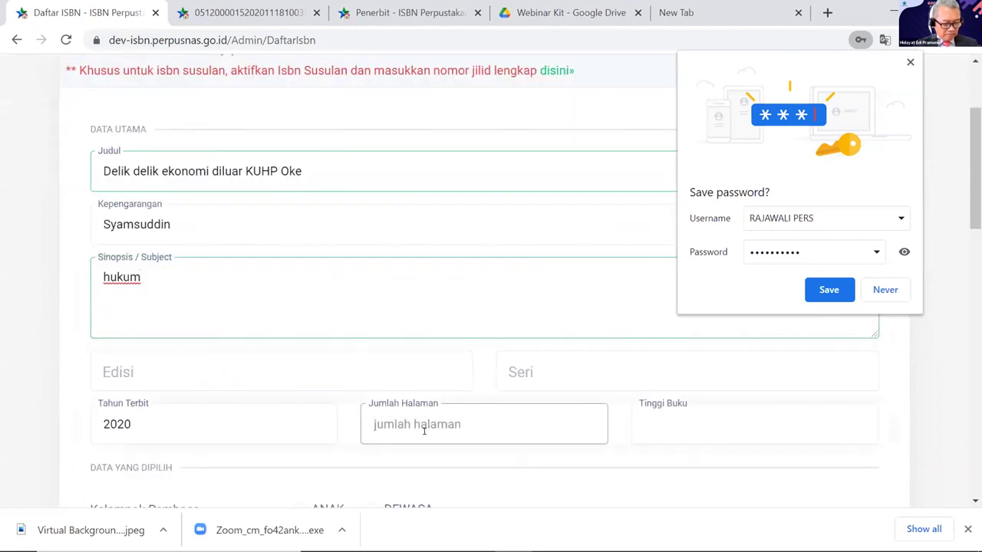
type("222")
left_click(691, 432)
type("19")
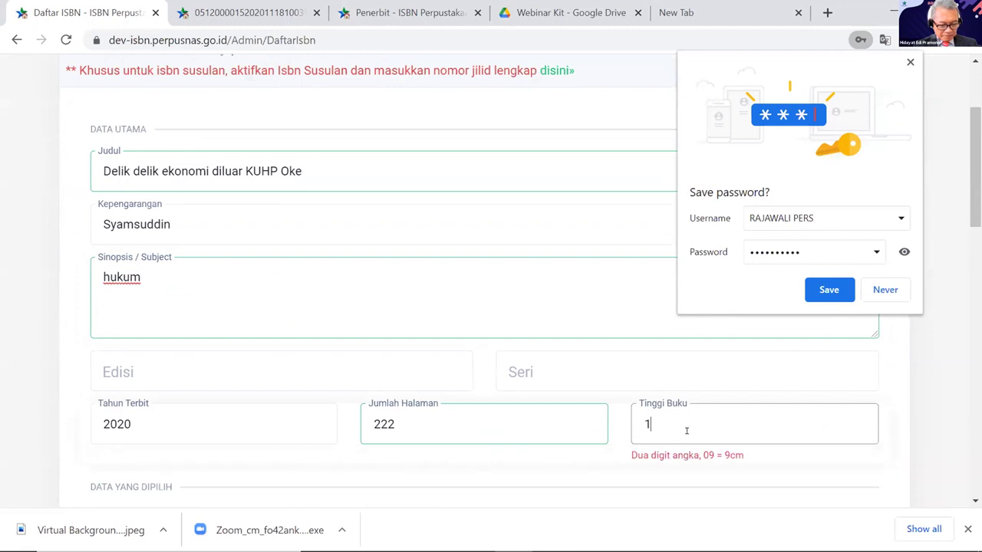
scroll(188, 305, "down", 3)
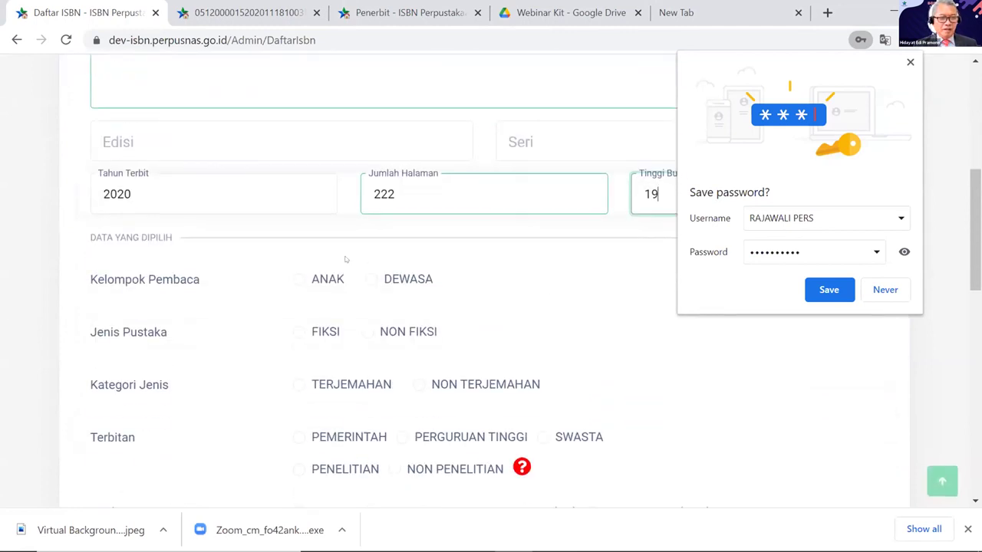
- Classify the book as DEWASA, NON FIKSI, NON TERJEMAHAN, SWASTA, NON PENELITIAN, media BUKU
left_click(381, 281)
left_click(369, 333)
left_click(444, 388)
scroll(572, 392, "down", 1)
left_click(559, 364)
left_click(410, 393)
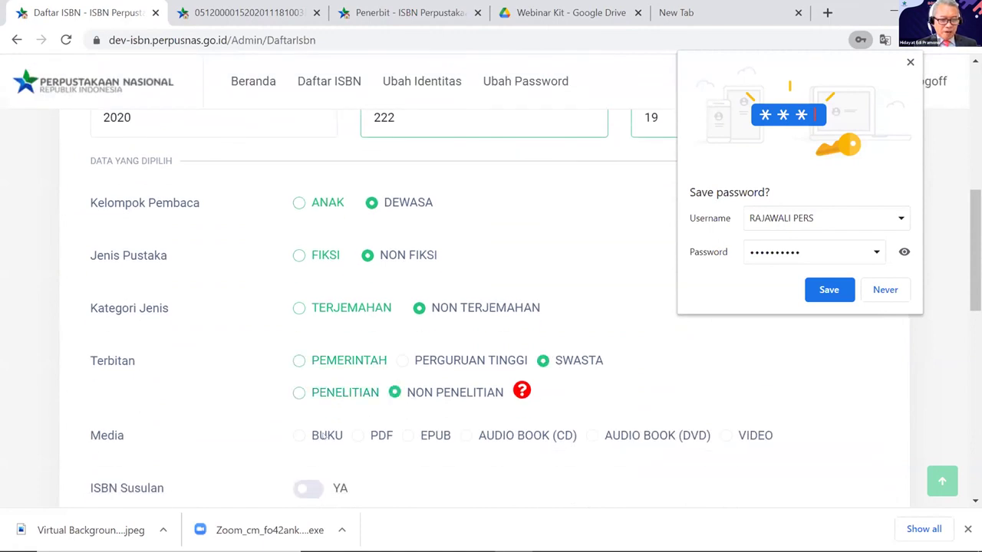
left_click(299, 440)
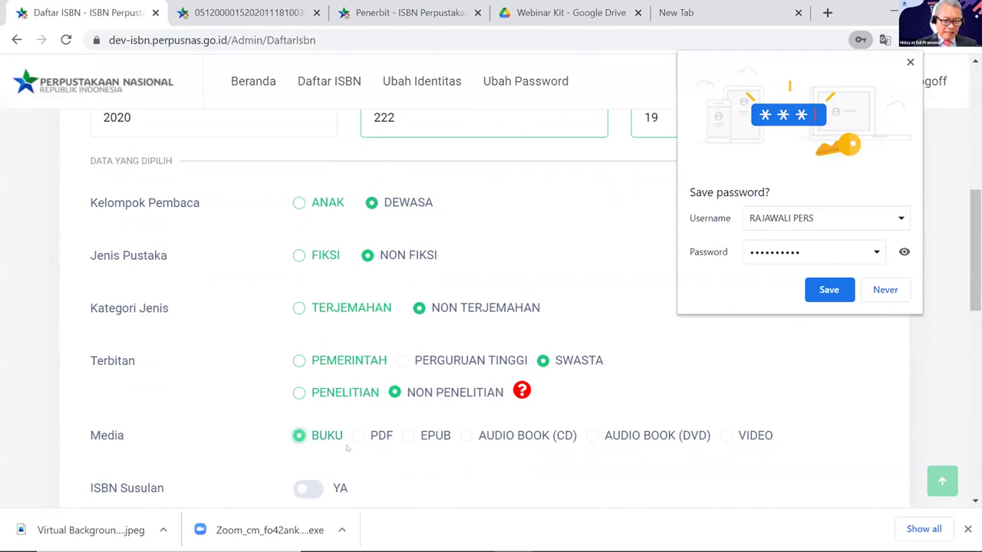
- Mark the book as BERJILID with 2 volumes
scroll(383, 452, "down", 3)
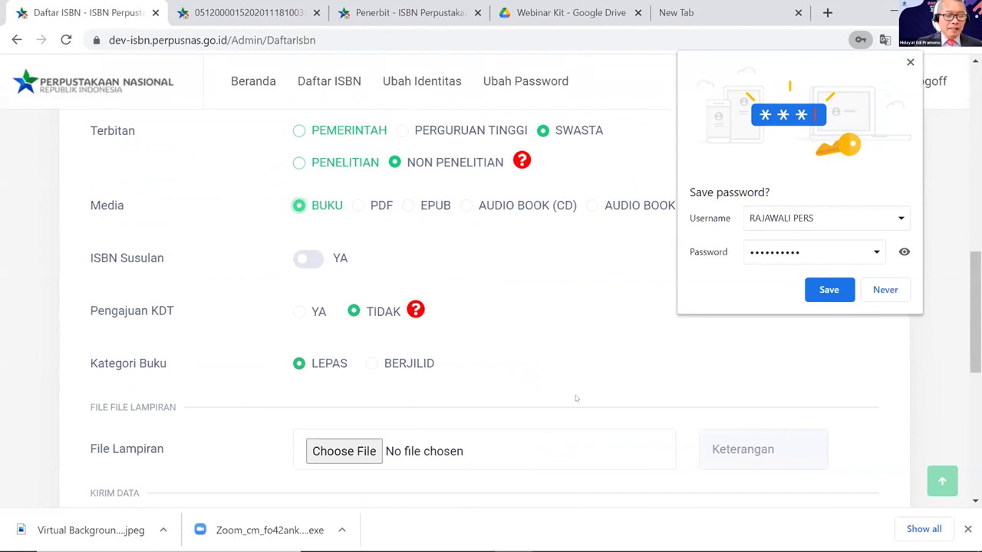
left_click(371, 363)
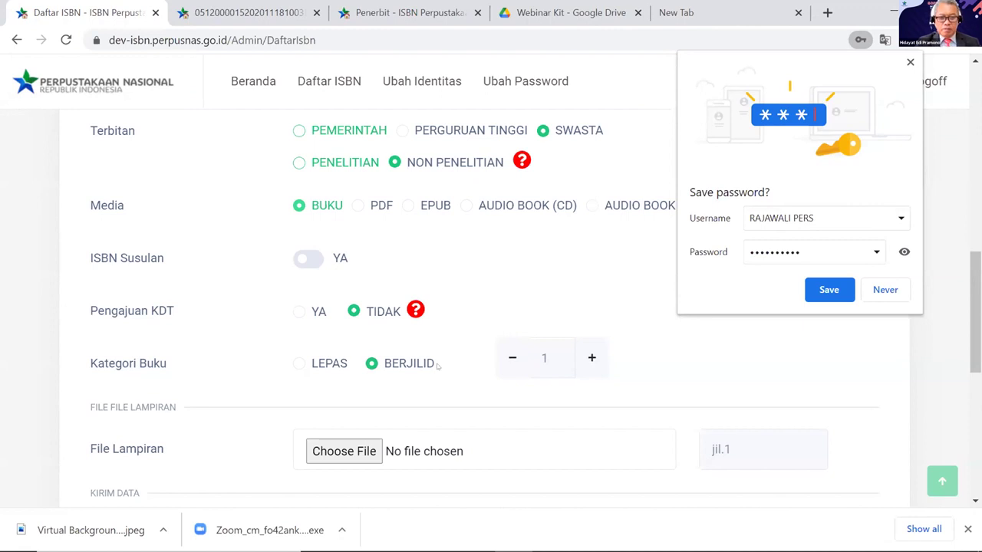
left_click(591, 359)
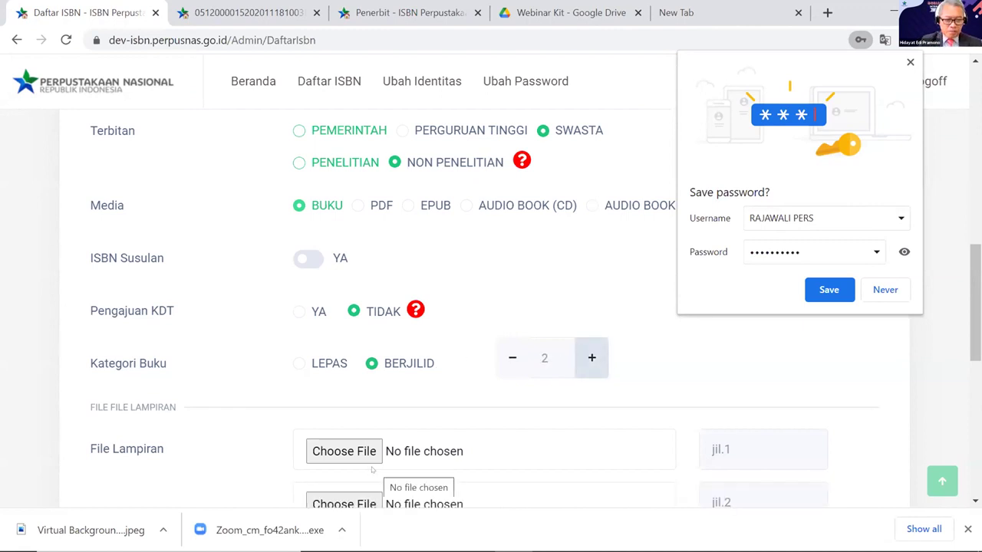
scroll(569, 439, "down", 1)
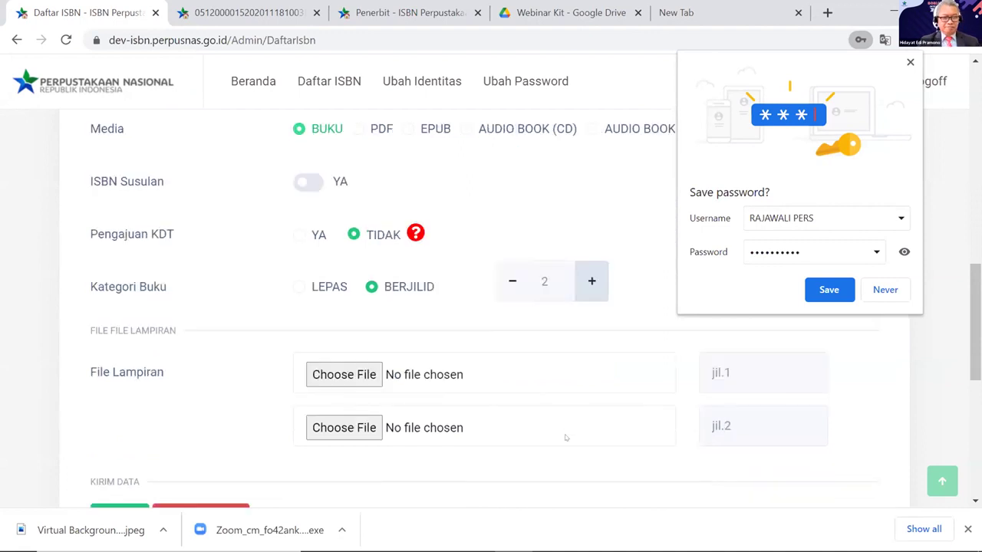
- Attach Delik Delik 1.pdf for jil.1 and Delik Delik2.pdf for jil.2
left_click(354, 379)
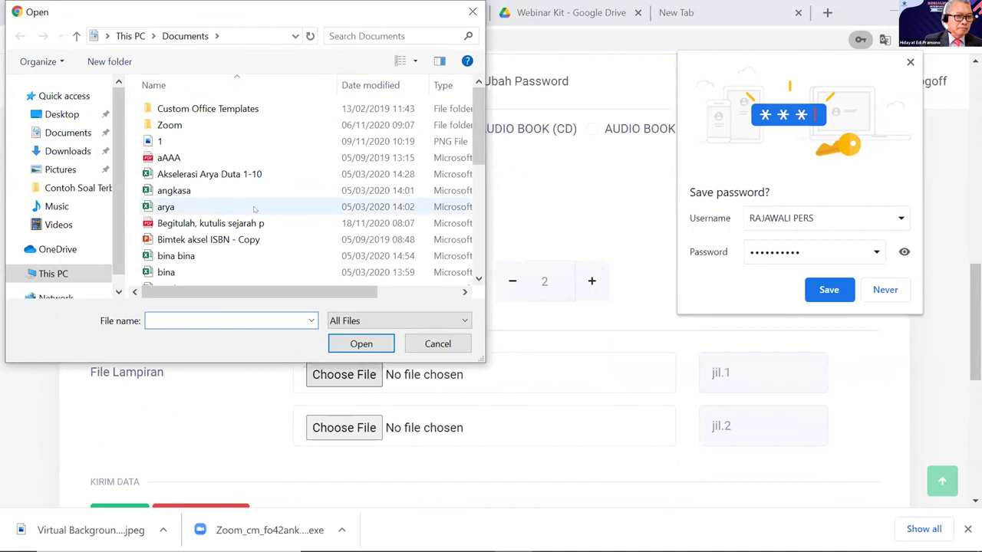
scroll(184, 195, "down", 5)
left_click(182, 195)
left_click(344, 340)
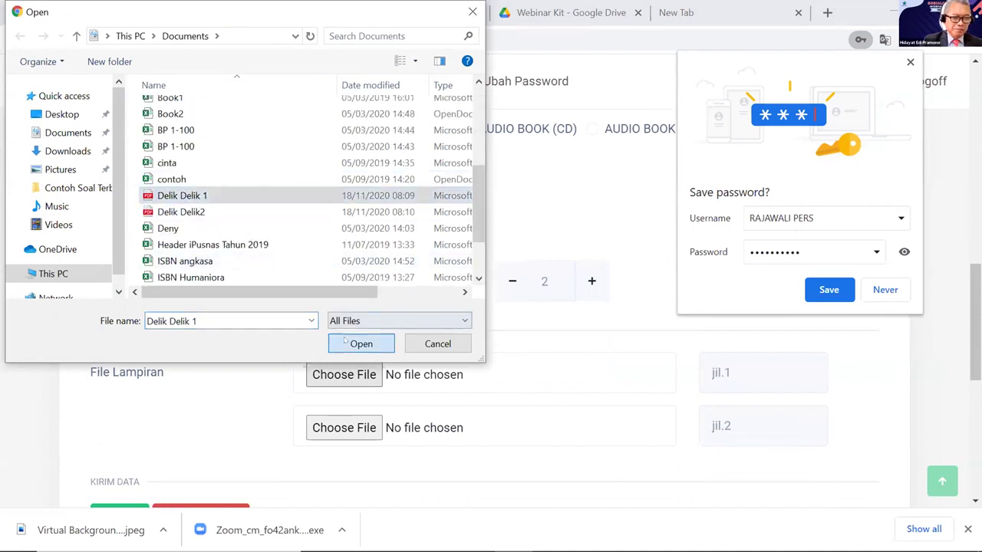
left_click(343, 426)
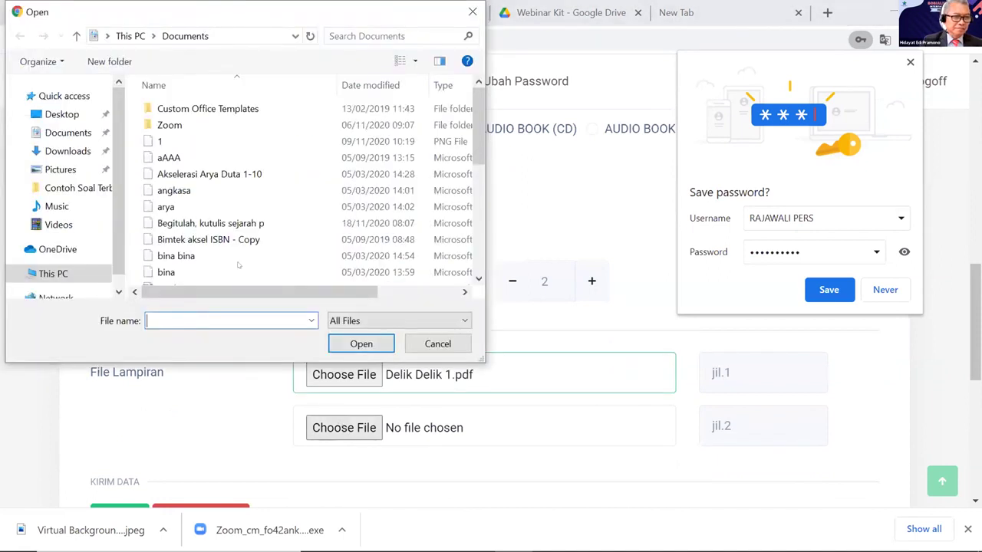
scroll(198, 239, "down", 5)
left_click(195, 211)
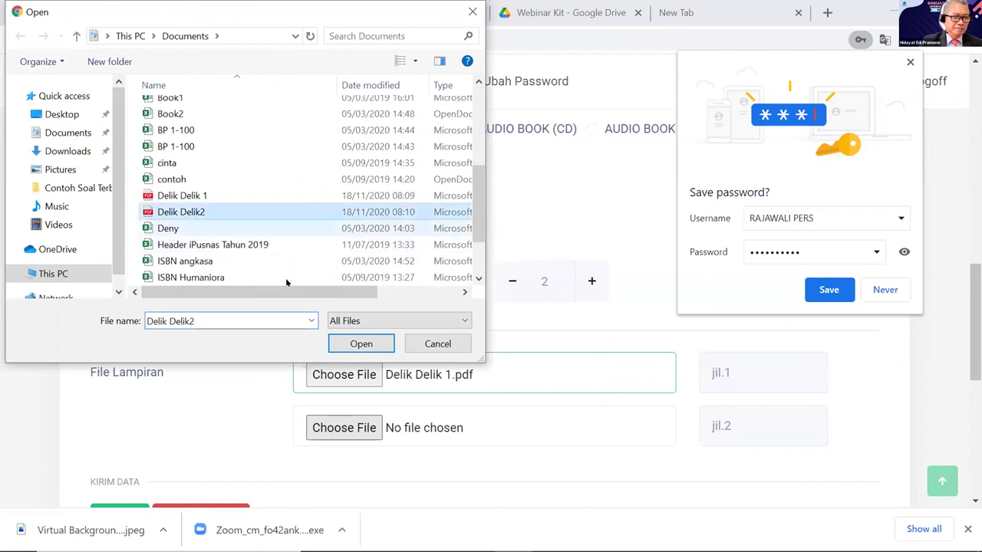
left_click(370, 345)
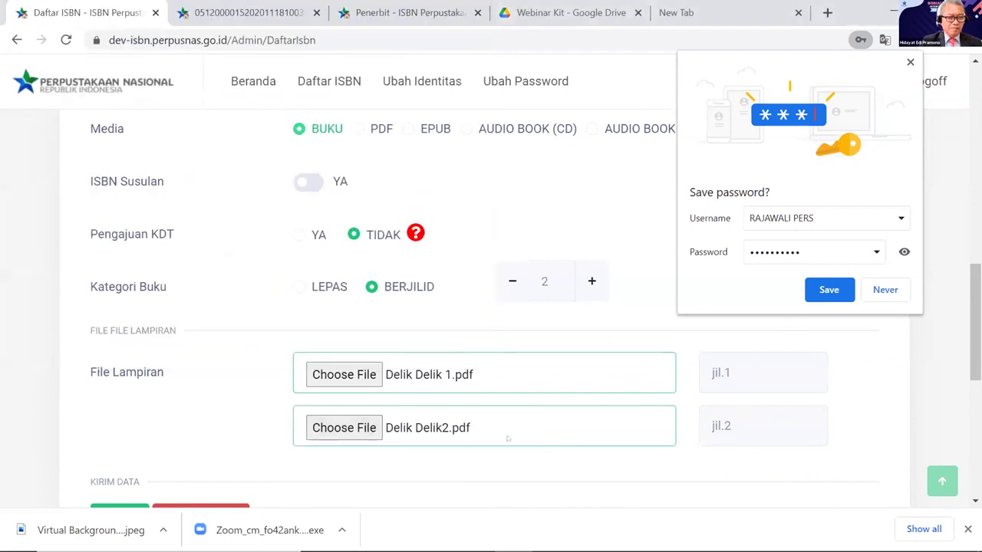
- Submit the ISBN application with Kirim and acknowledge the success message
scroll(532, 445, "down", 2)
left_click(145, 366)
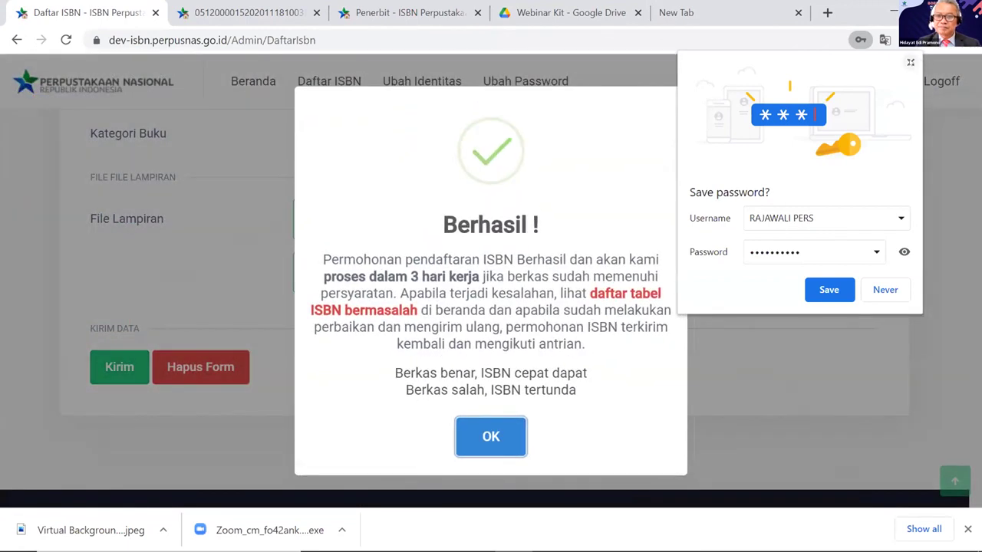
left_click(491, 436)
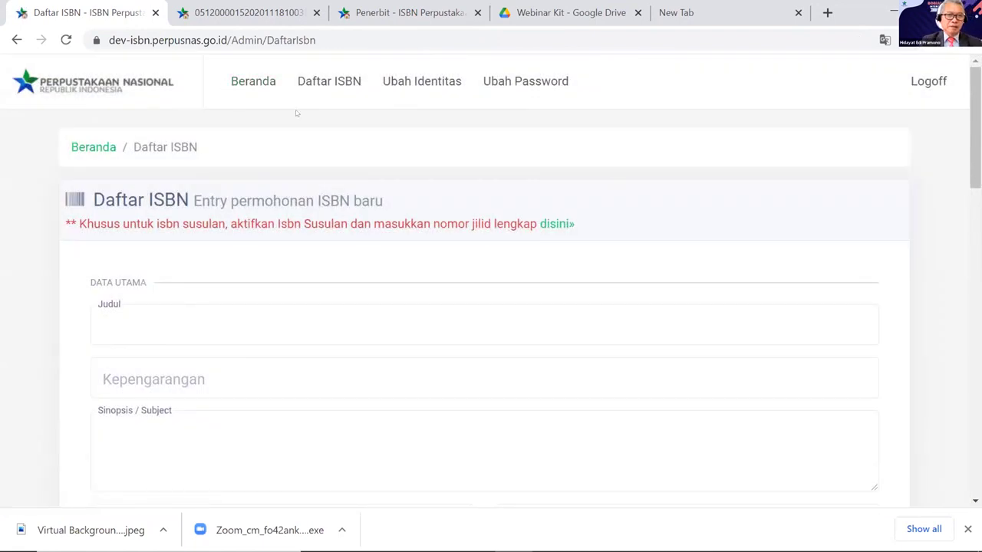
- Go to Beranda and find 'Delik delik ekonomi diluar KUHP Oke' (1120004) pending under Daftar Permohonan
left_click(267, 81)
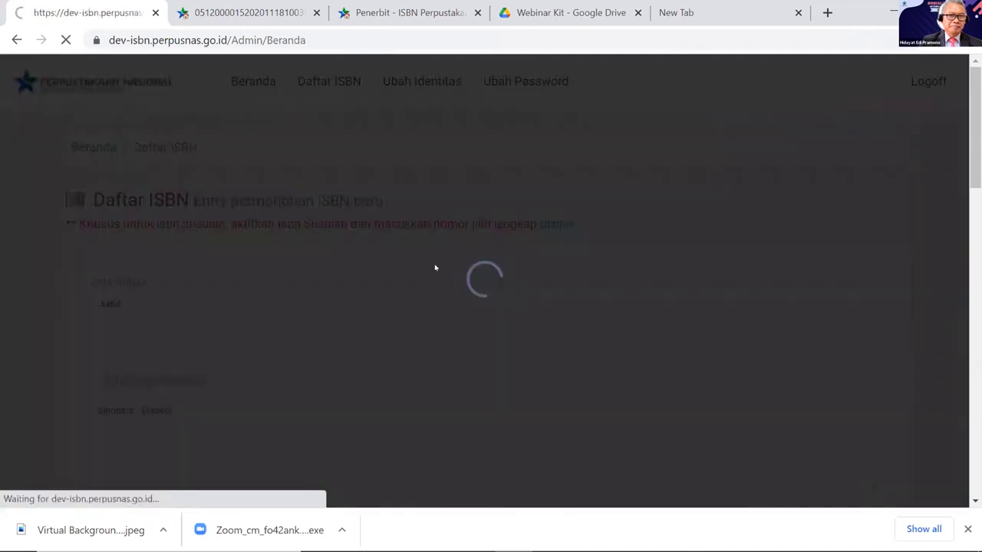
scroll(435, 267, "down", 3)
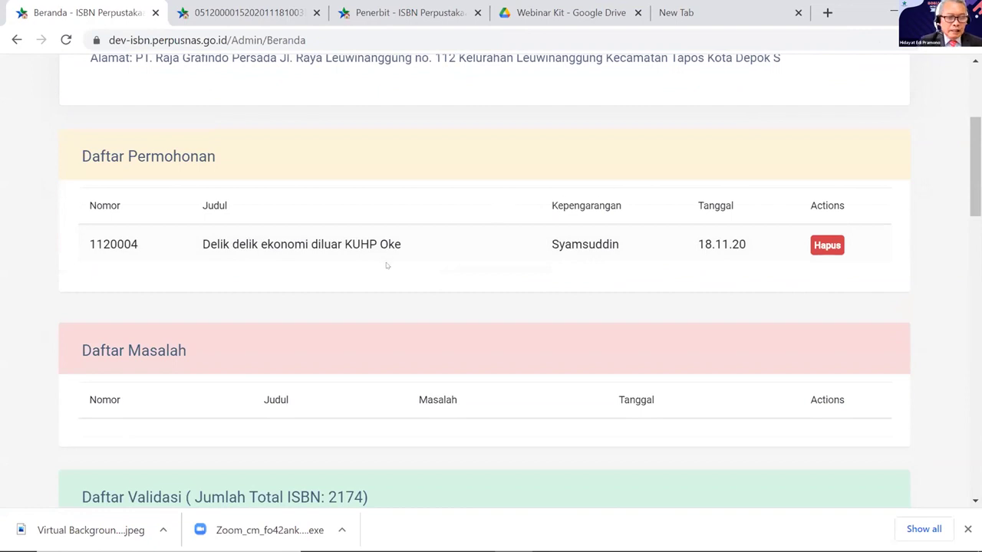
scroll(387, 266, "down", 1)
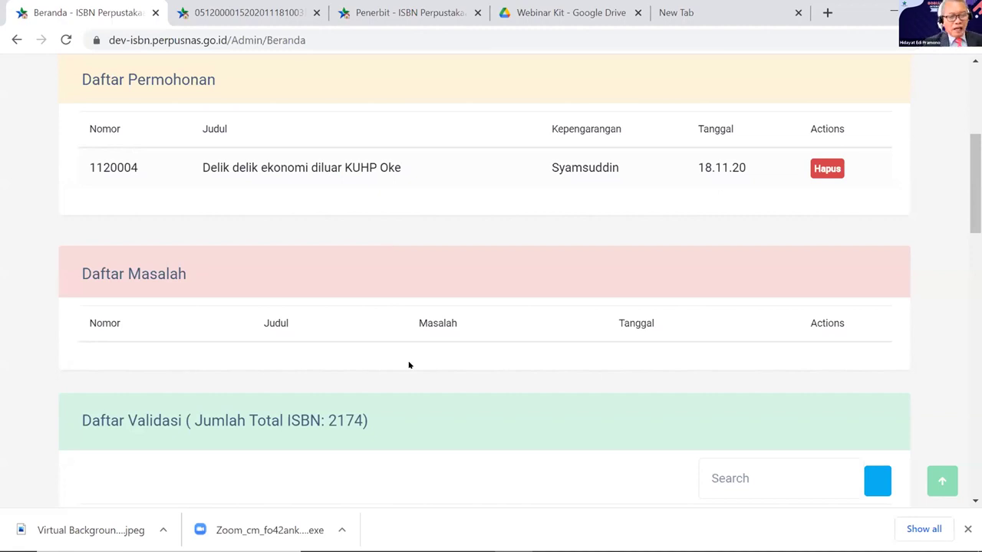
scroll(406, 362, "down", 2)
scroll(403, 362, "up", 5)
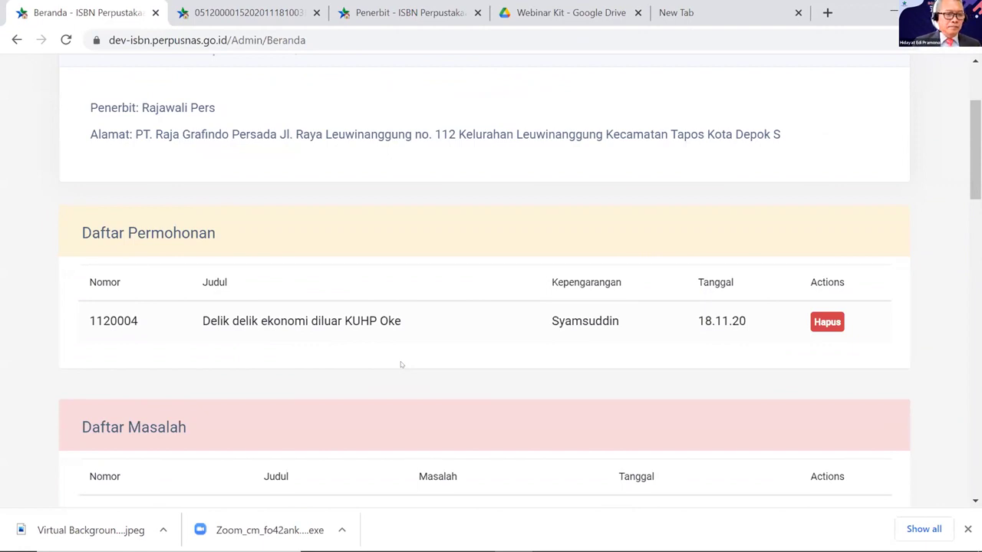
left_click_drag(198, 316, 299, 311)
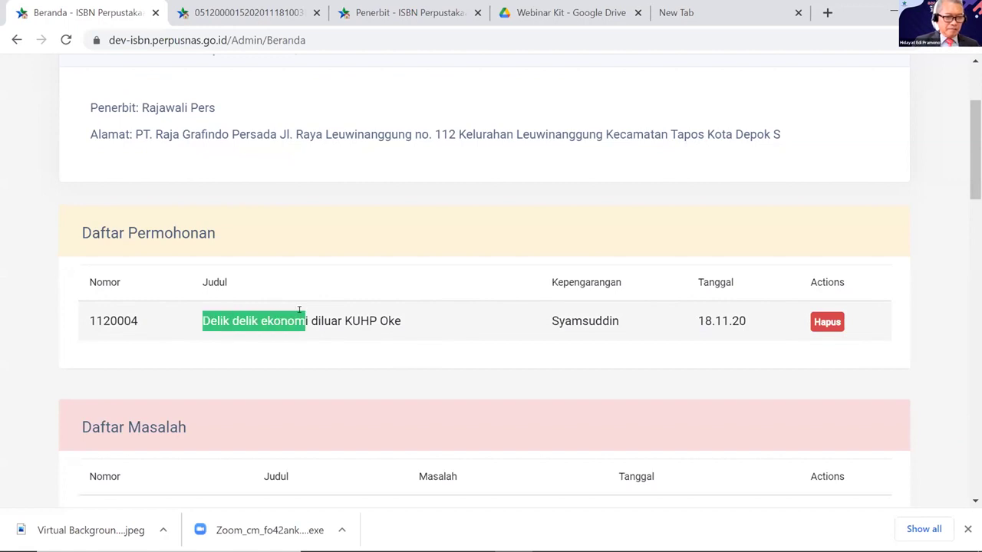
left_click_drag(396, 310, 484, 355)
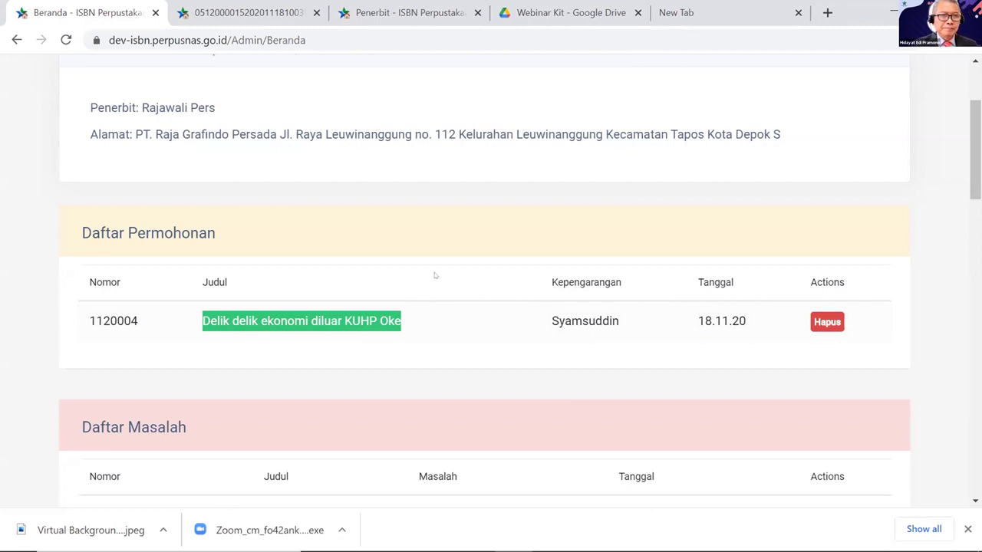
left_click(451, 347)
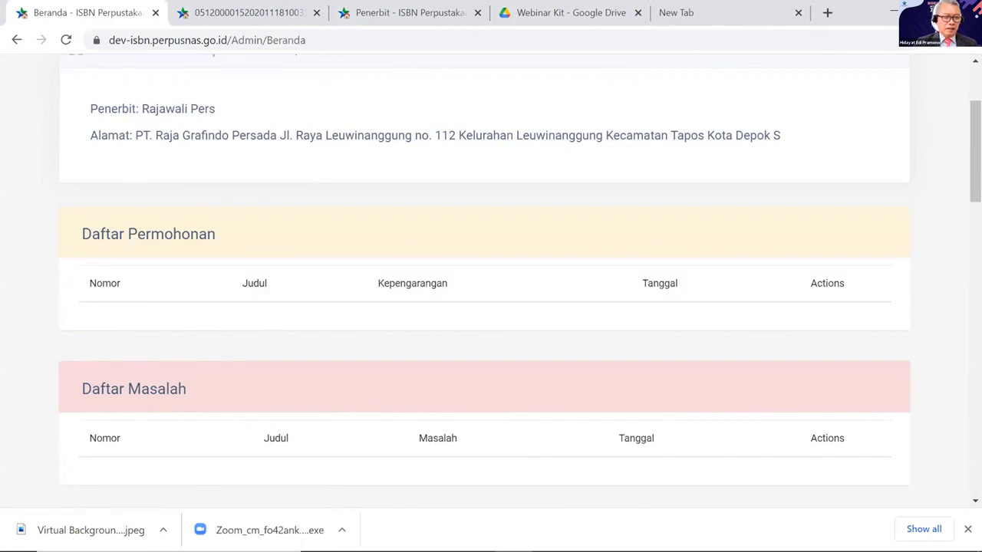
- Scroll the Beranda page to confirm Daftar Permohonan is empty and Daftar Validasi totals 2177 ISBNs
scroll(469, 324, "down", 3)
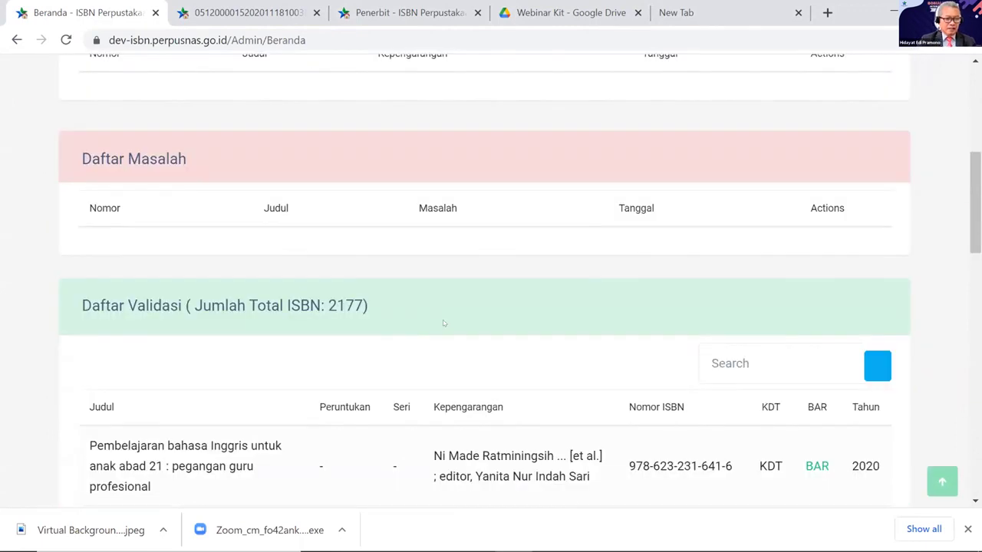
scroll(442, 323, "down", 1)
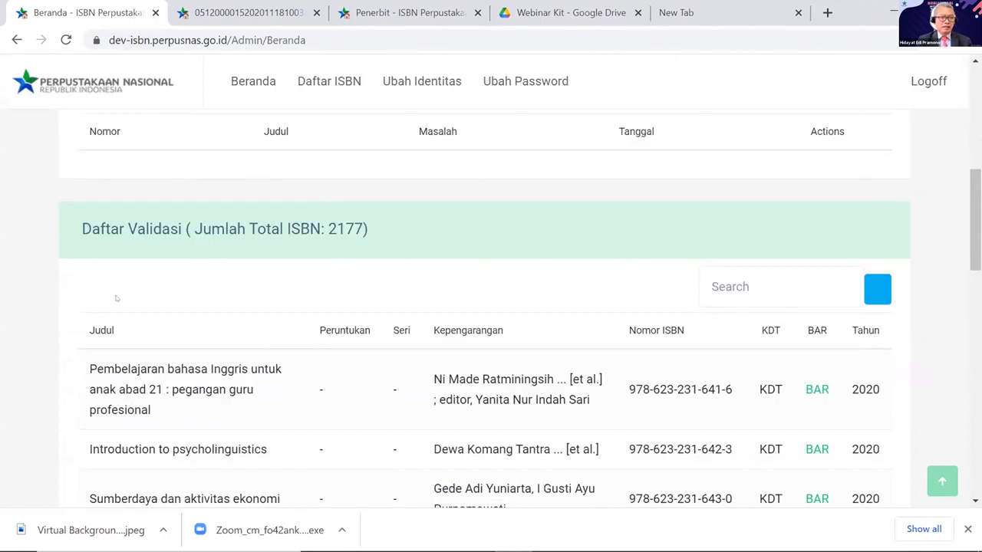
scroll(119, 298, "up", 4)
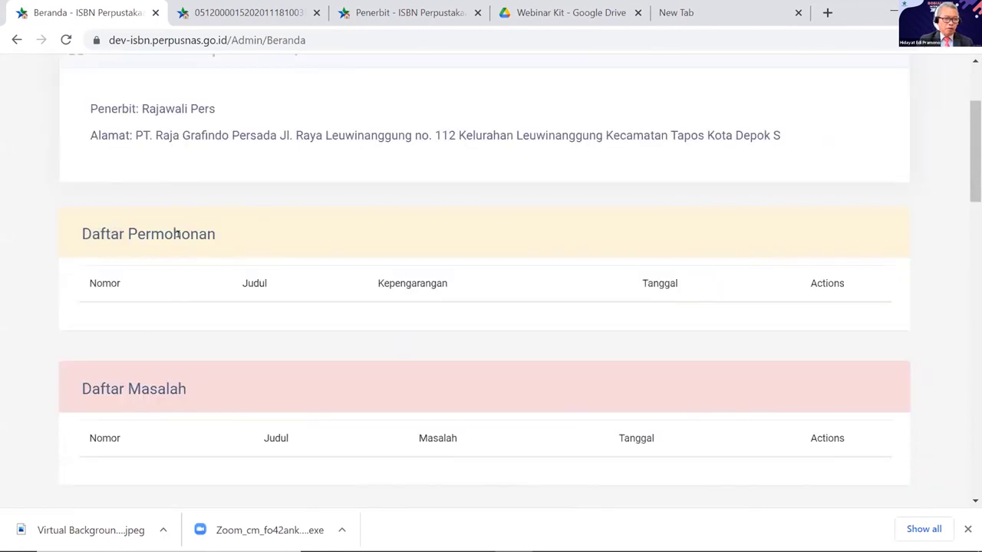
scroll(169, 399, "down", 4)
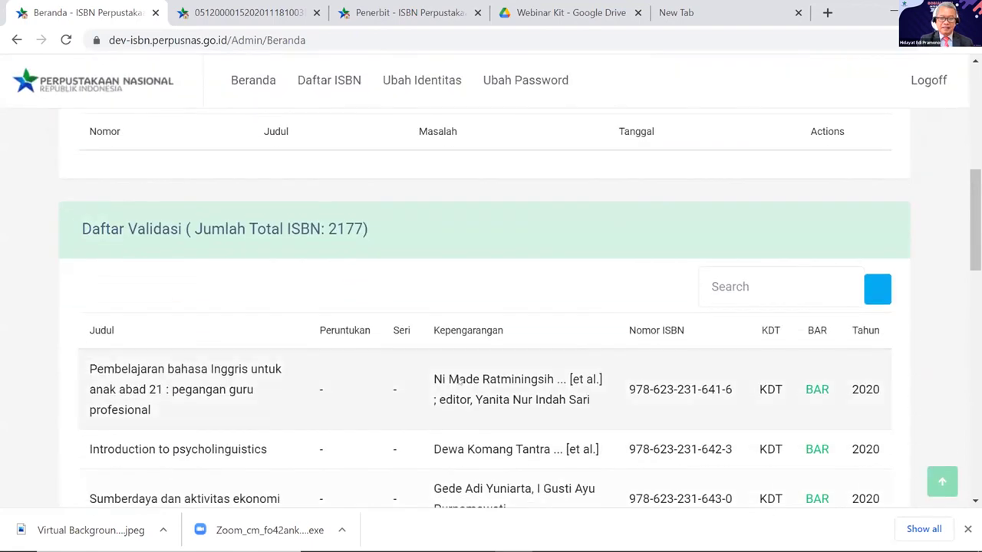
- Search Daftar Validasi for the pasted title 'Delik delik ekonomi diluar KUHP Oke'
left_click(743, 290)
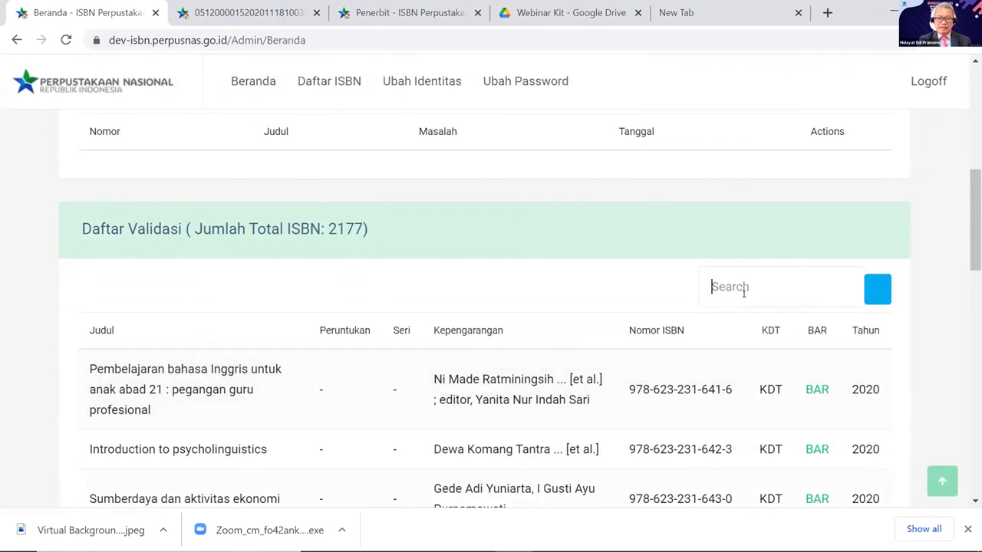
type("ekonomi diluar KUHP Oke")
key("Return")
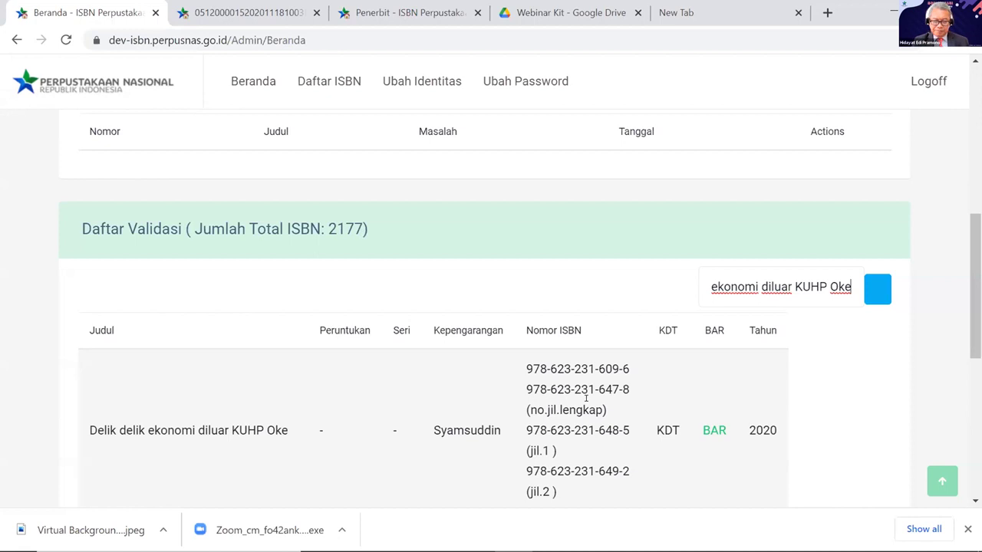
scroll(586, 397, "down", 1)
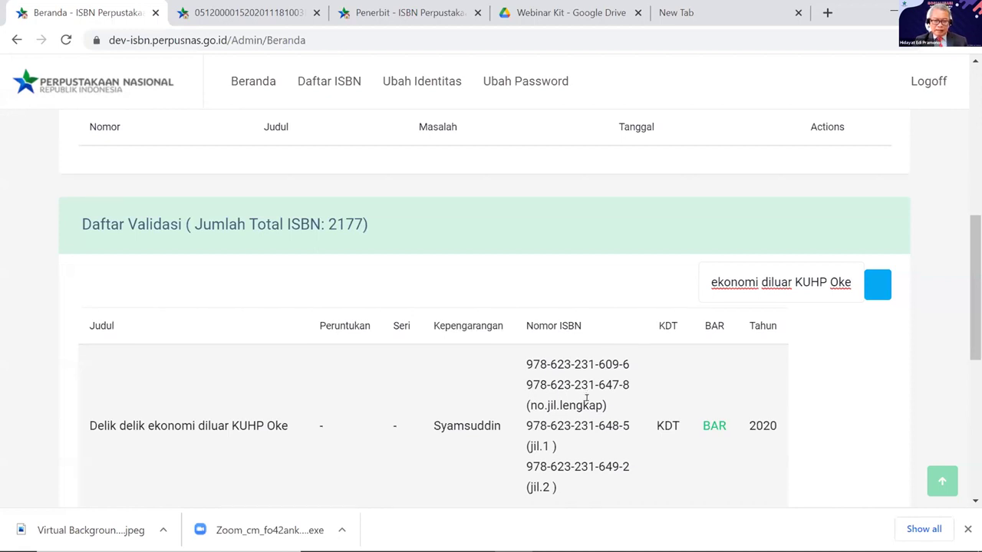
scroll(585, 390, "down", 1)
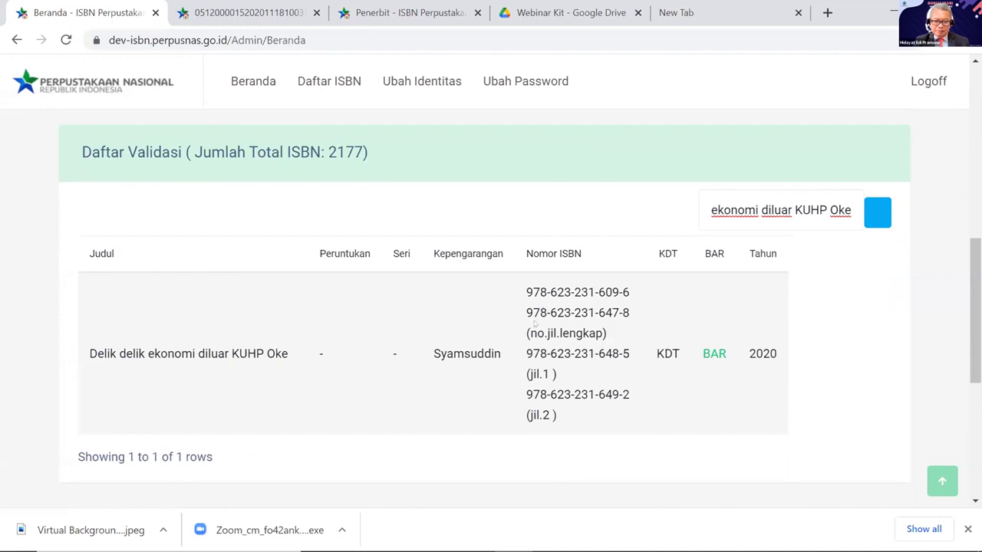
left_click_drag(532, 312, 554, 314)
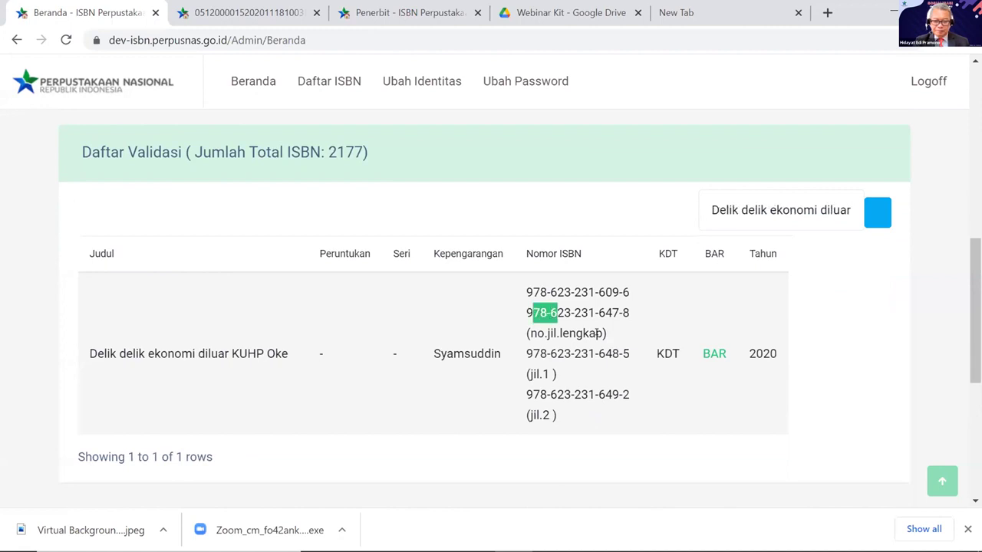
left_click_drag(606, 333, 606, 334)
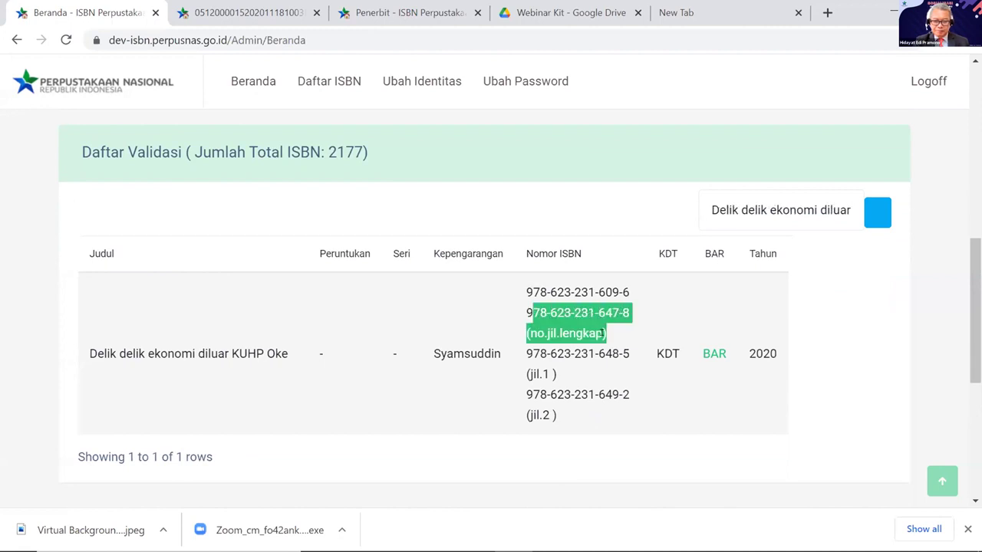
left_click(580, 380)
left_click_drag(524, 292, 625, 295)
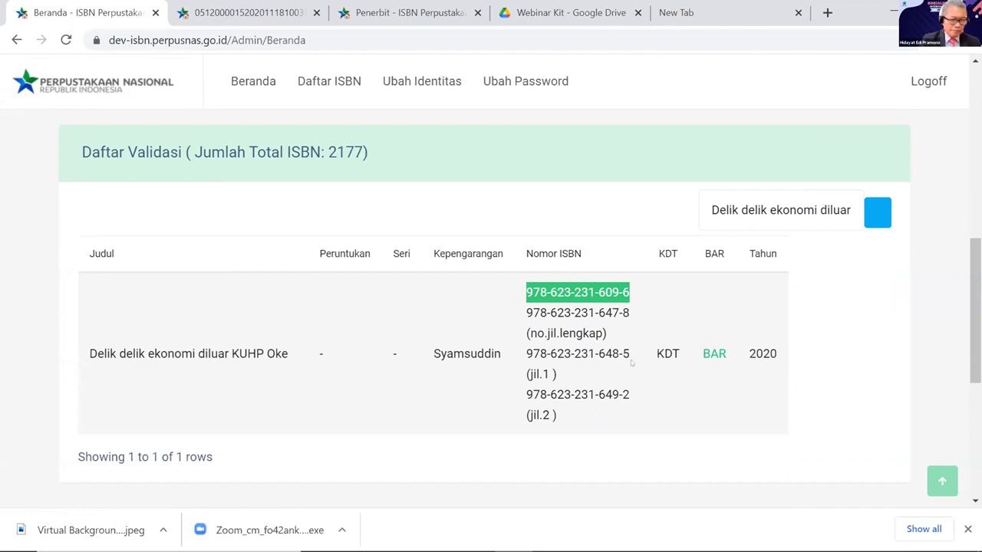
left_click(420, 412)
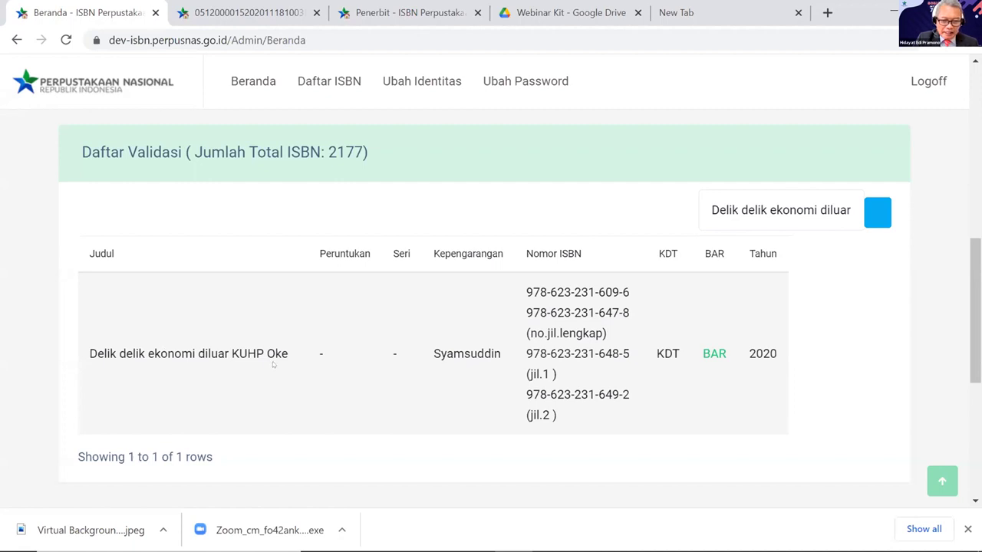
left_click_drag(521, 307, 632, 313)
key("ctrl+c")
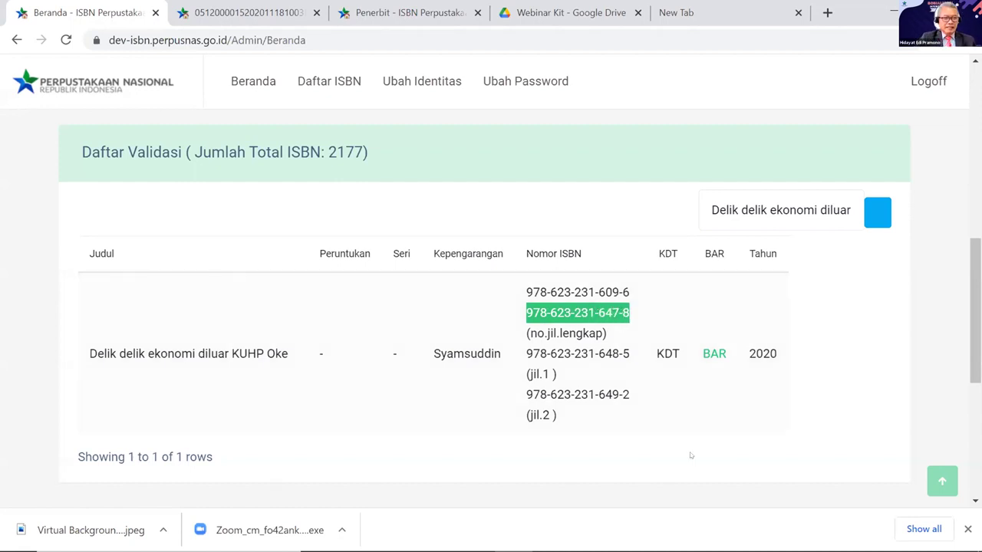
scroll(537, 433, "up", 10)
scroll(461, 428, "up", 2)
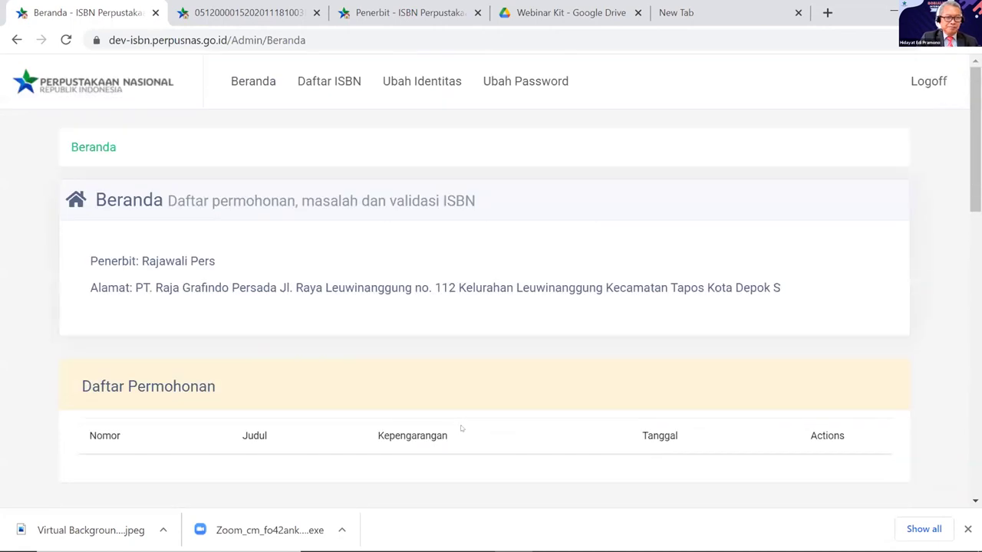
- Open a new Daftar ISBN request form and jump to its ISBN Susulan section
left_click(318, 83)
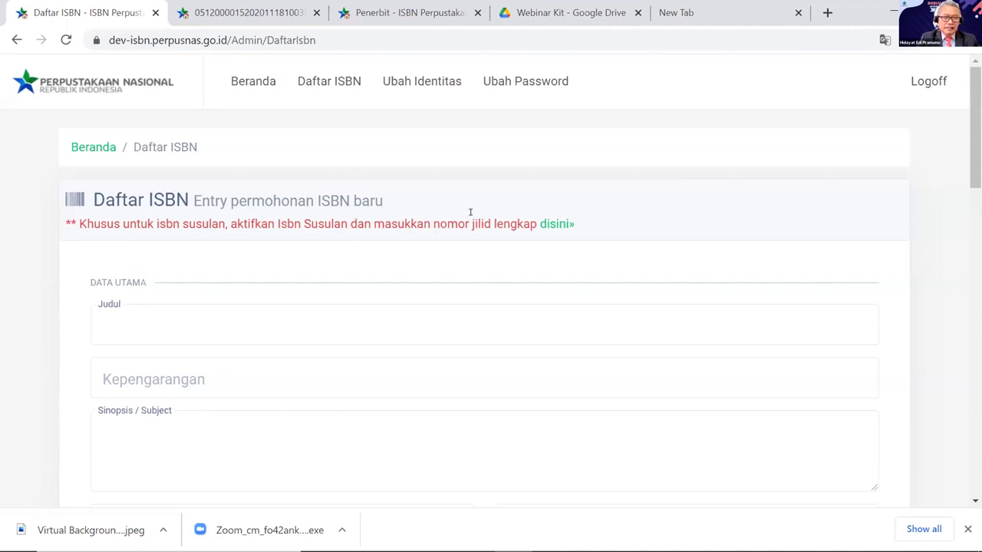
left_click(558, 223)
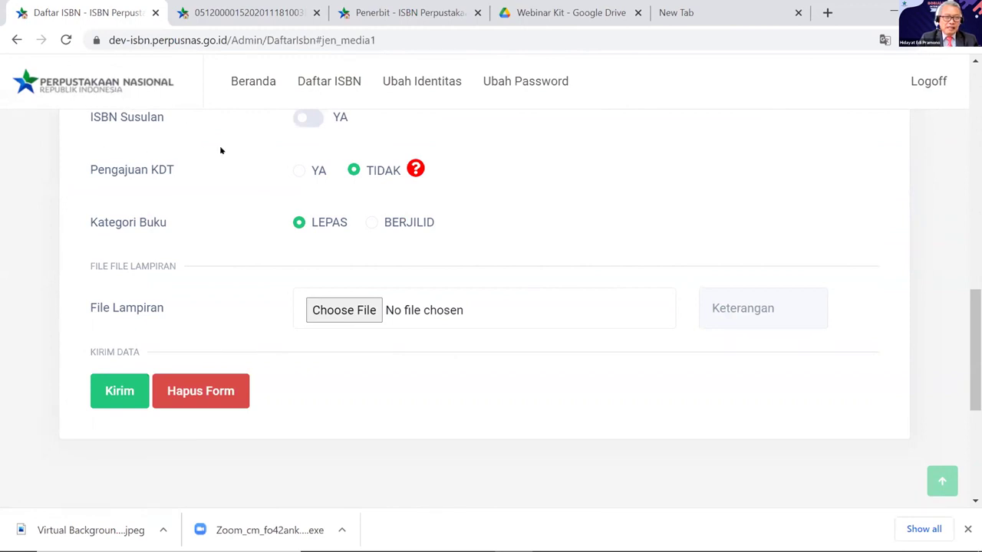
left_click(308, 118)
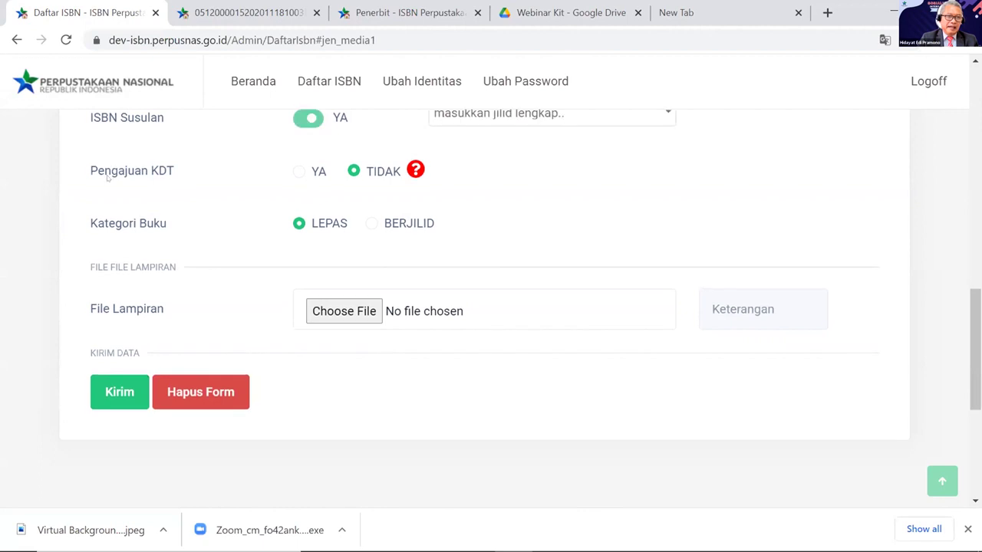
left_click(460, 116)
key("ctrl+v")
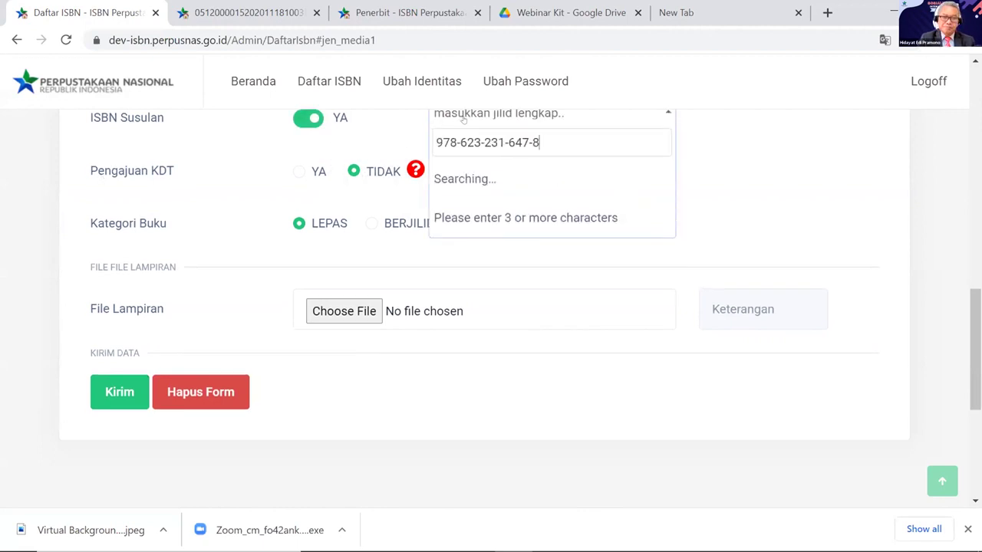
left_click(480, 178)
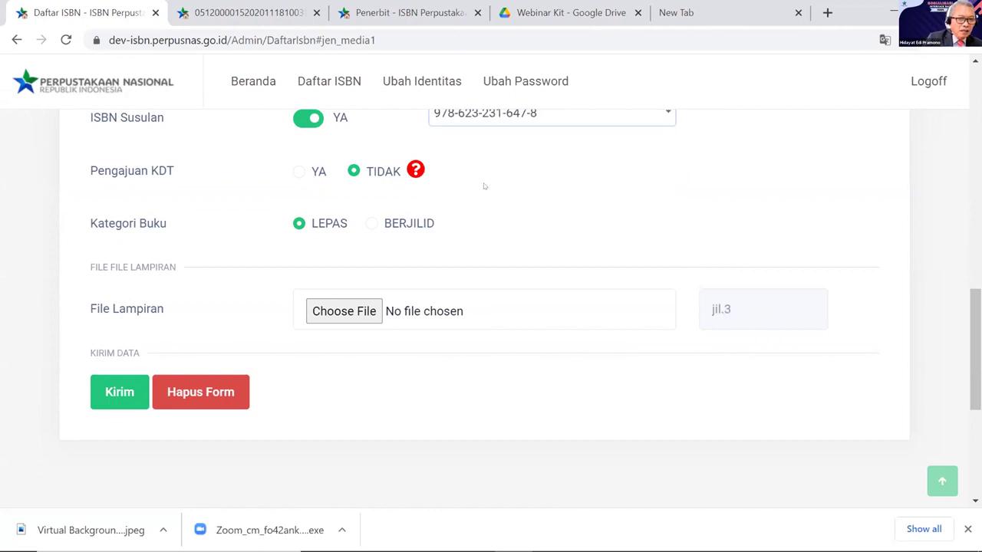
left_click(337, 315)
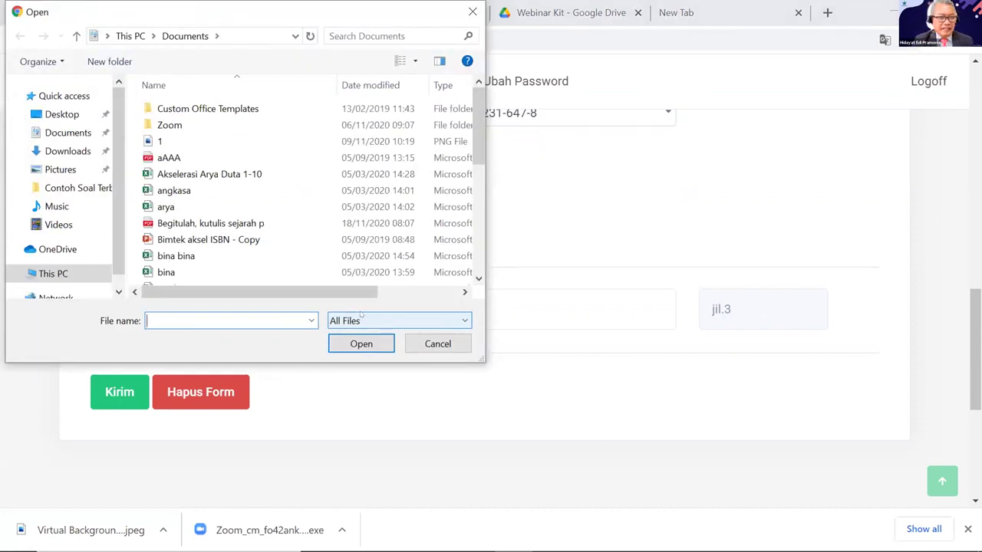
- Attach Delik Delik2.pdf, submit the jil.3 request with Kirim, and acknowledge the success message
scroll(264, 187, "down", 5)
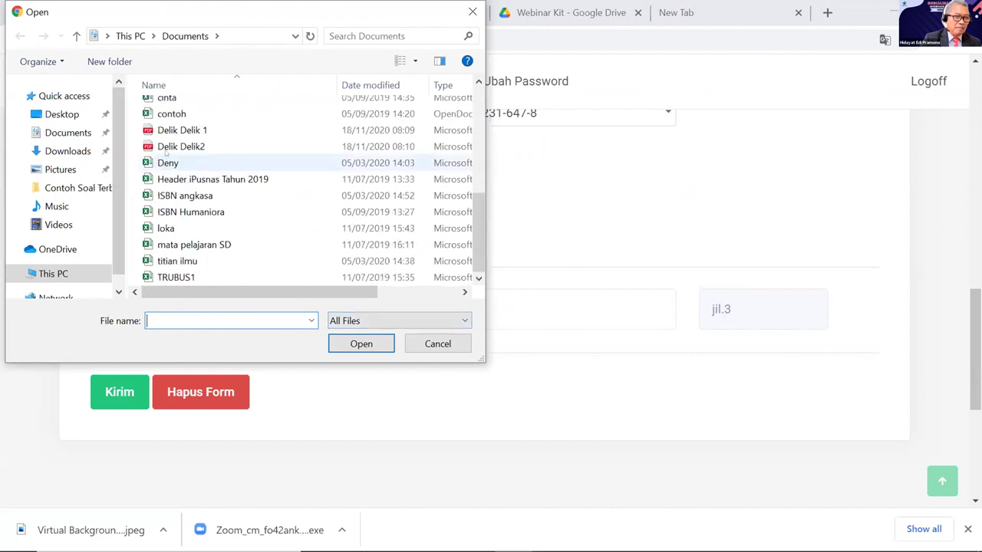
left_click(181, 146)
left_click(346, 339)
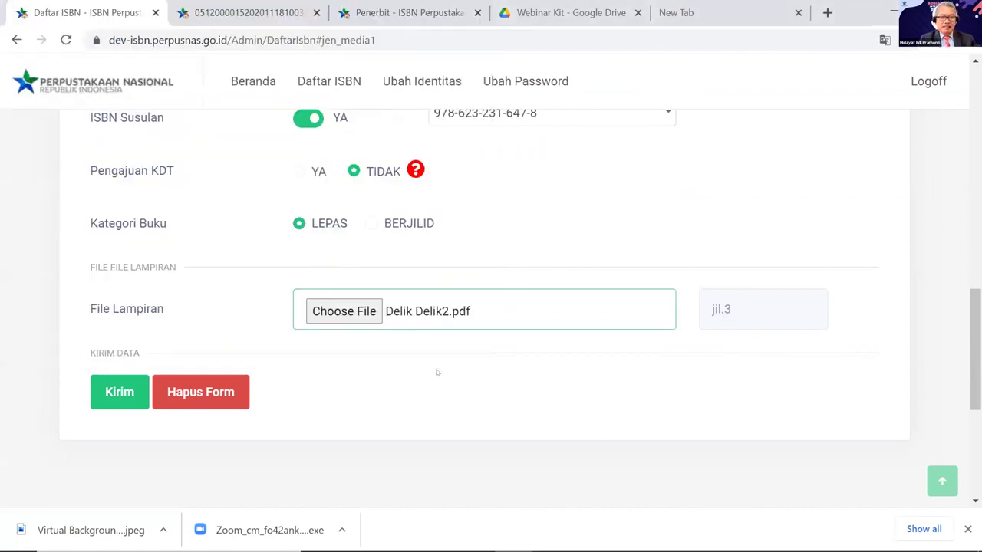
left_click(135, 392)
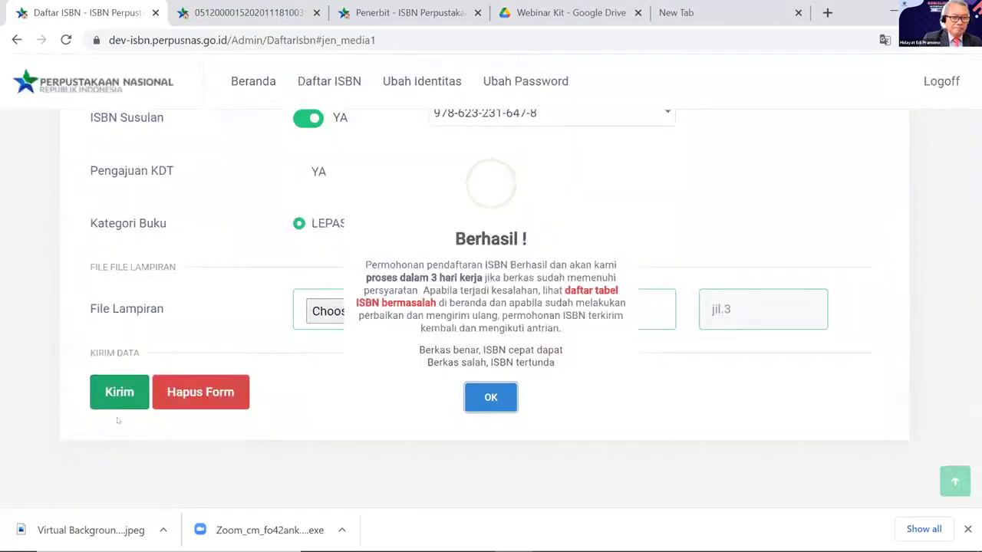
left_click(491, 436)
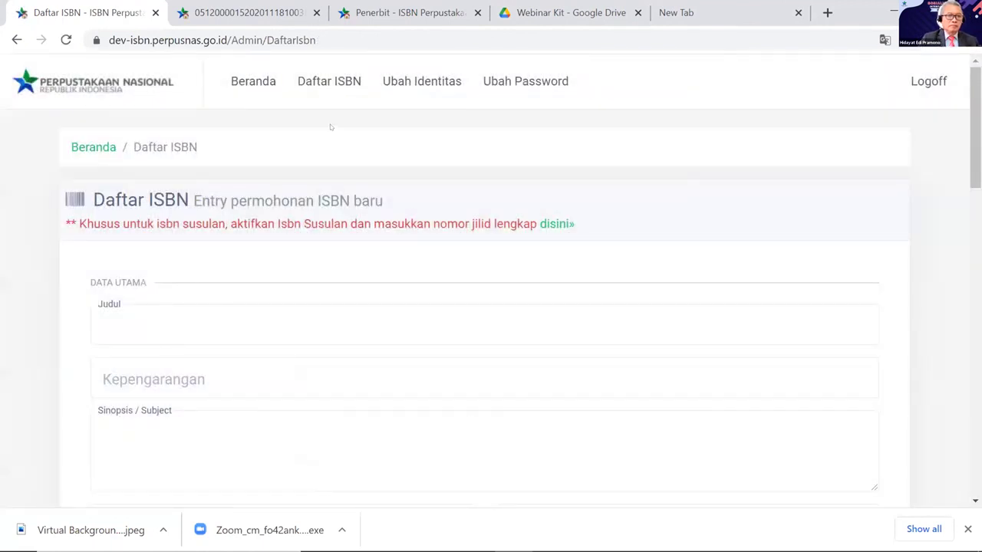
- Return to Beranda, scroll to Daftar Validasi (now 2178 ISBNs) and select its Search box
left_click(253, 80)
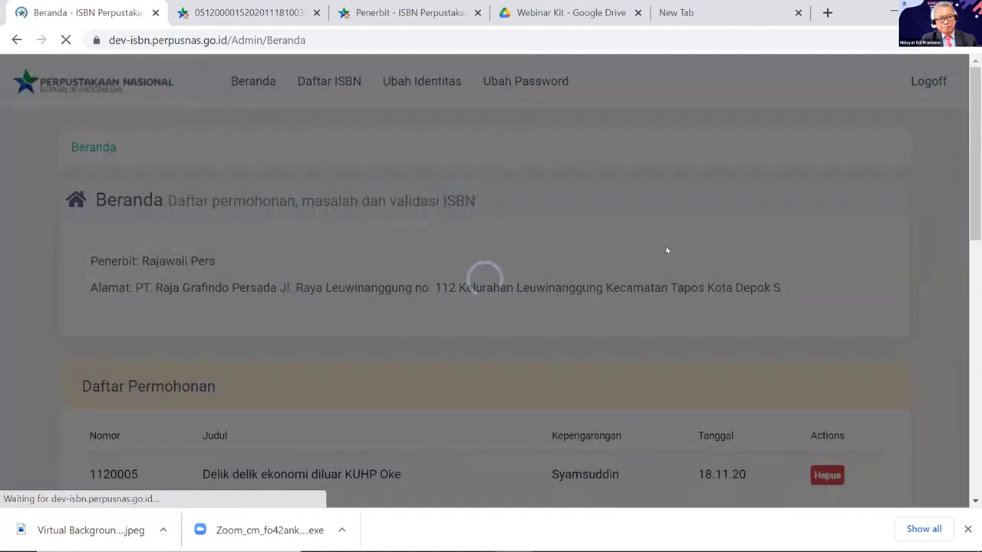
scroll(672, 233, "down", 2)
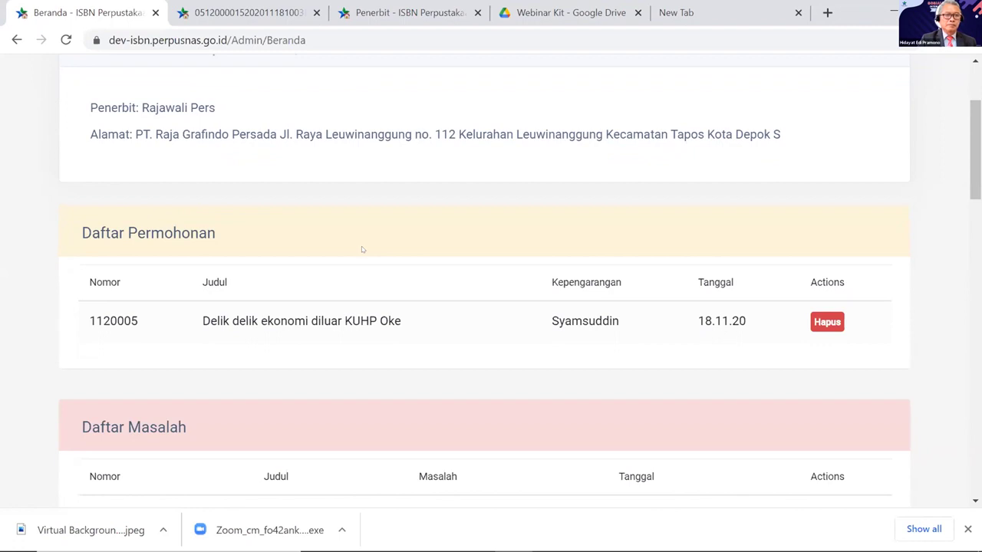
scroll(355, 248, "down", 2)
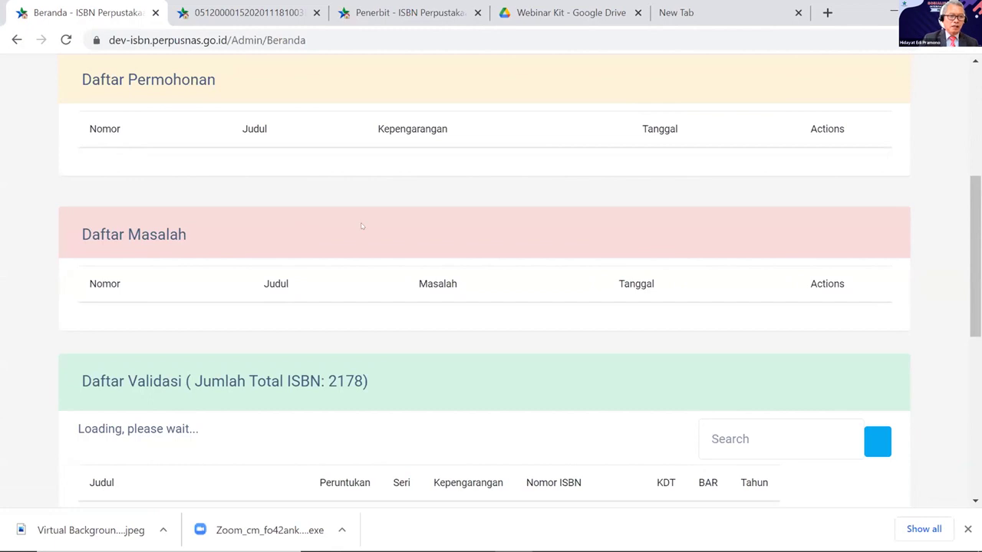
scroll(360, 218, "down", 2)
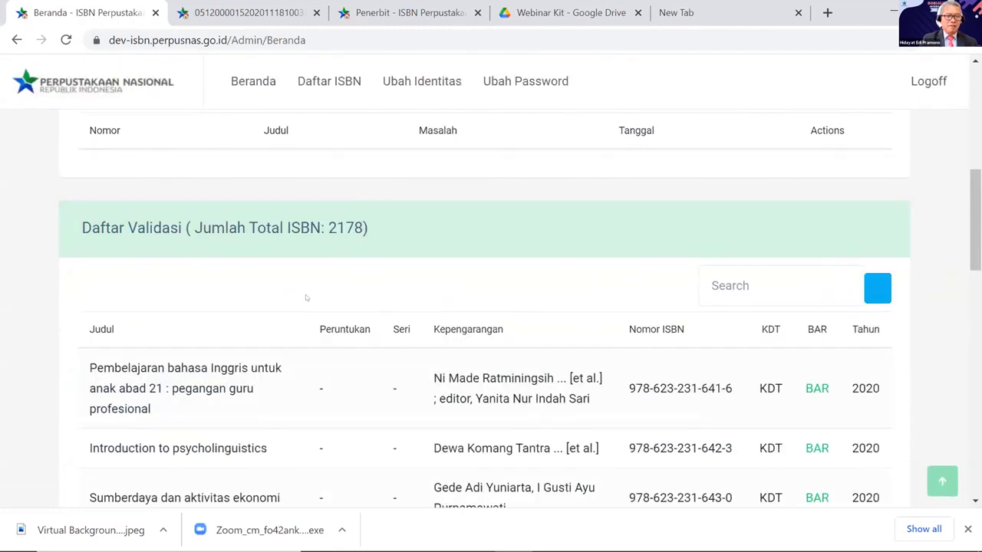
left_click(743, 290)
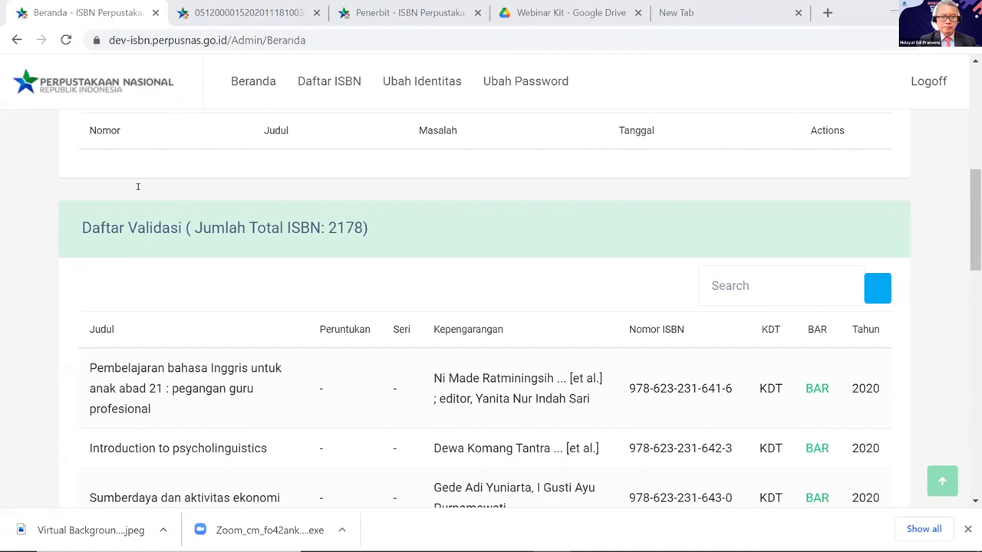
- Search Daftar Validasi for the pasted title 'Delik delik ekonomi diluar KUHP'
key("ctrl+v")
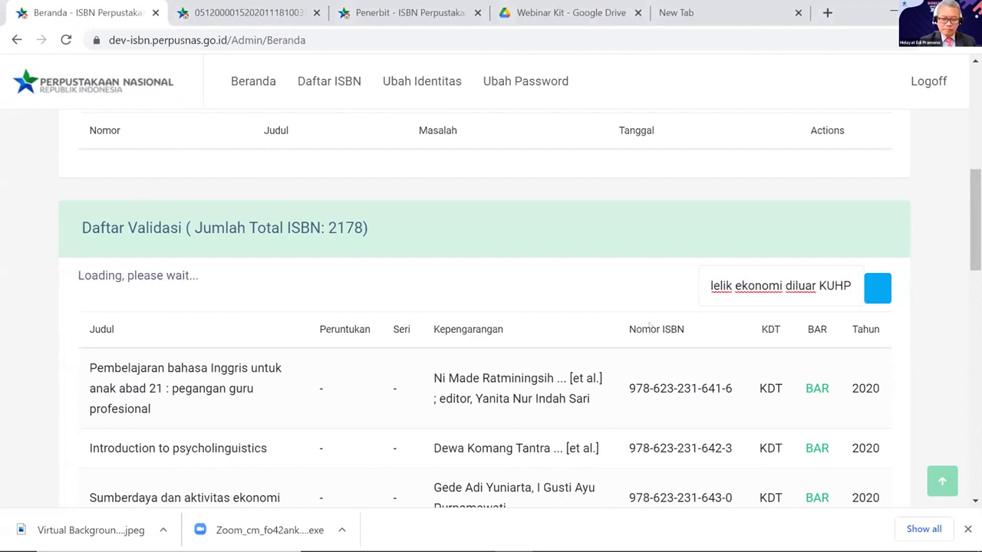
scroll(721, 334, "down", 2)
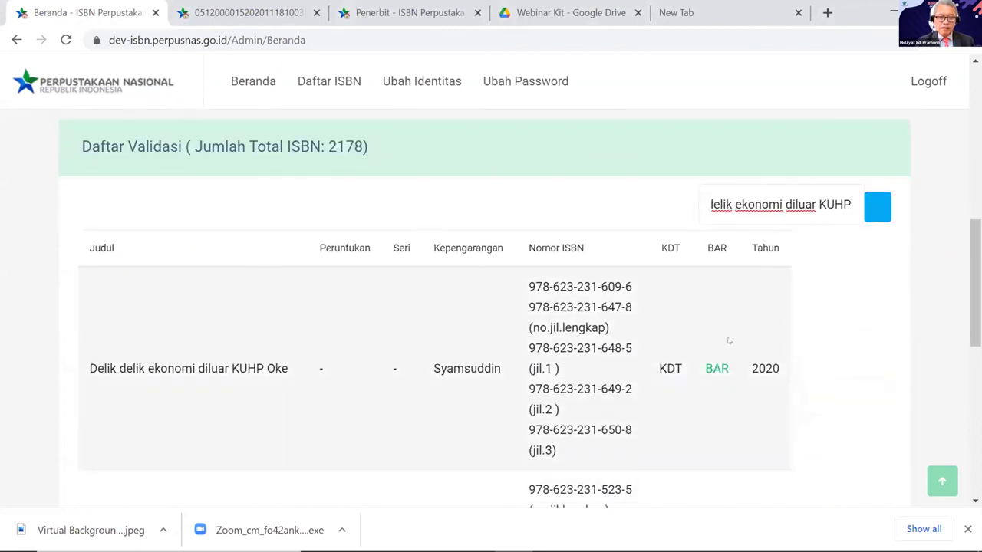
scroll(729, 341, "down", 1)
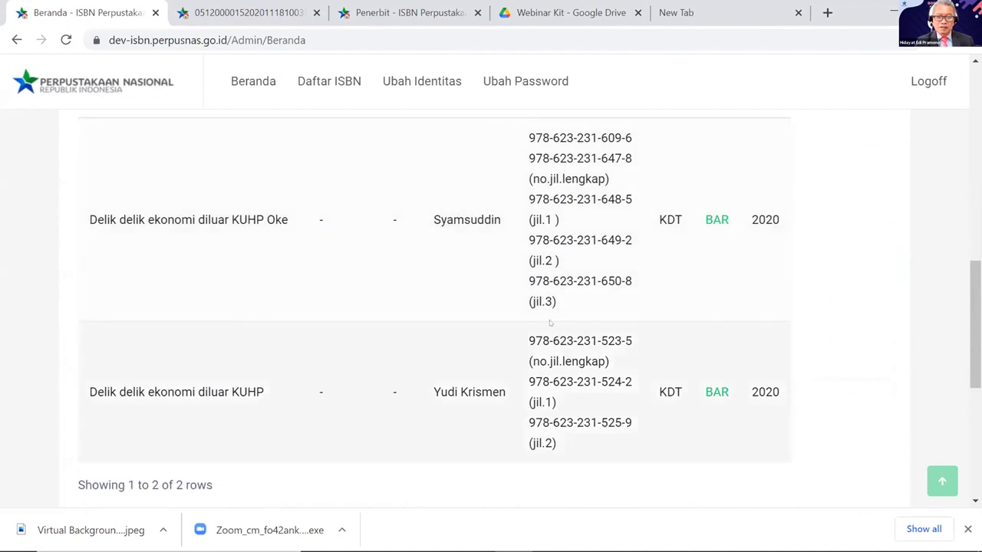
left_click_drag(528, 281, 560, 300)
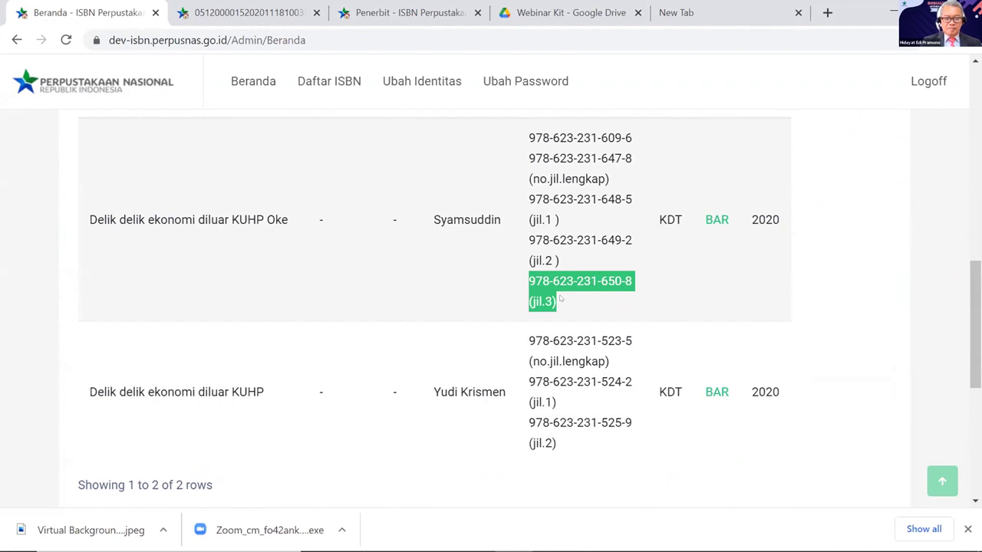
left_click(189, 265)
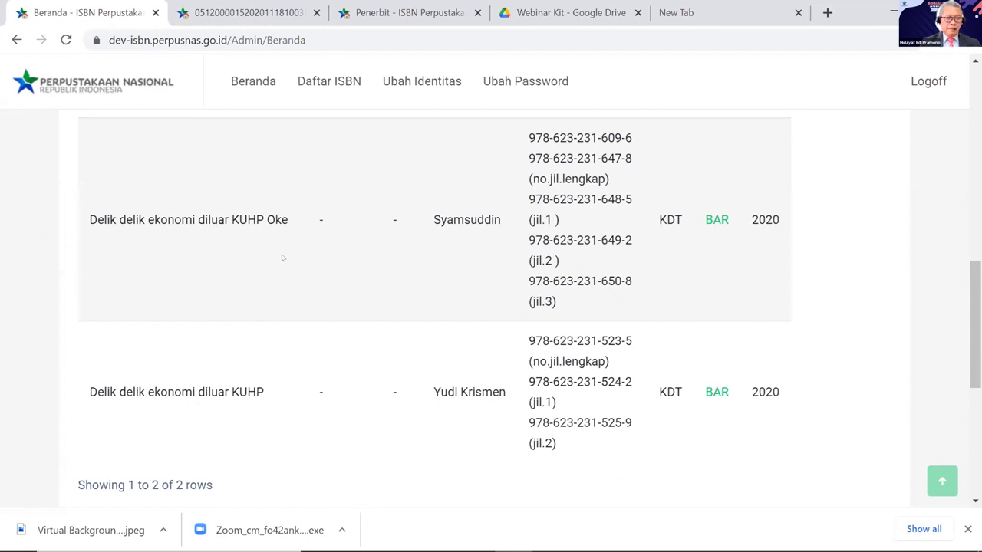
scroll(282, 257, "up", 1)
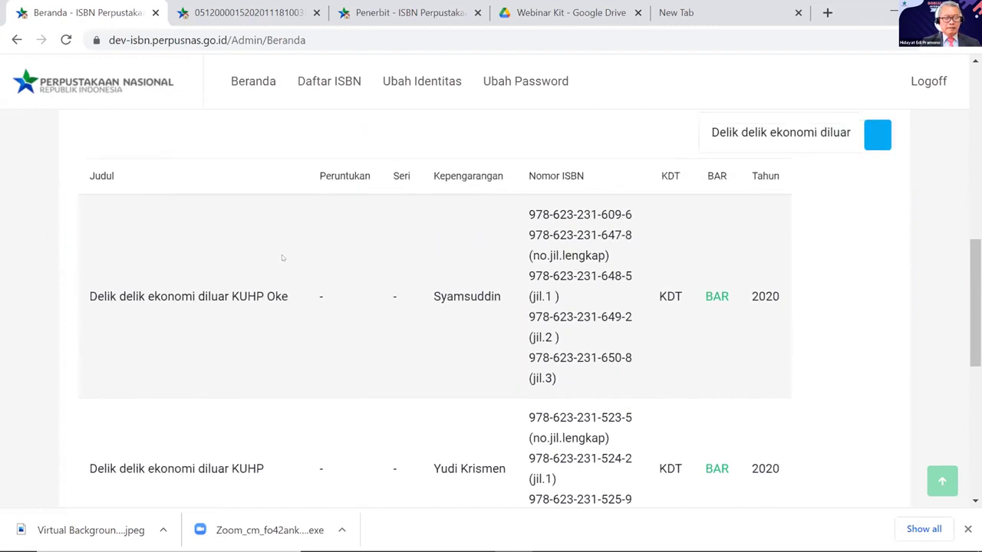
scroll(282, 258, "up", 2)
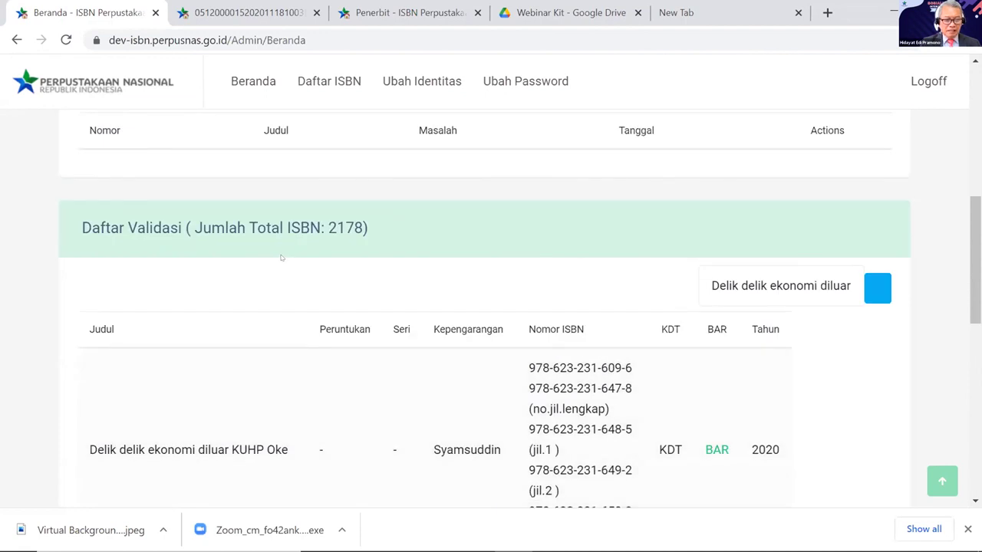
scroll(282, 259, "down", 2)
scroll(280, 260, "down", 3)
scroll(279, 261, "up", 3)
scroll(280, 260, "up", 6)
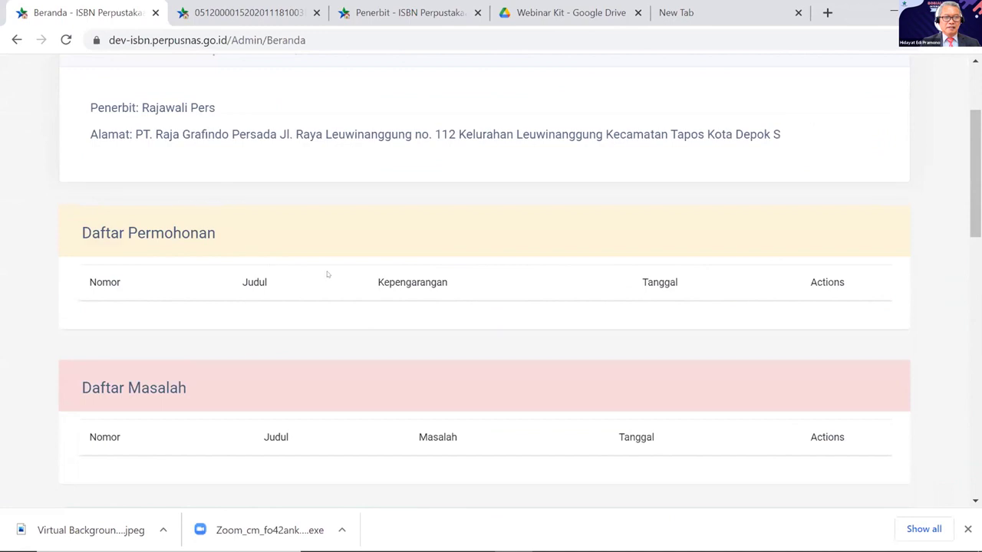
scroll(322, 274, "down", 1)
scroll(322, 274, "up", 3)
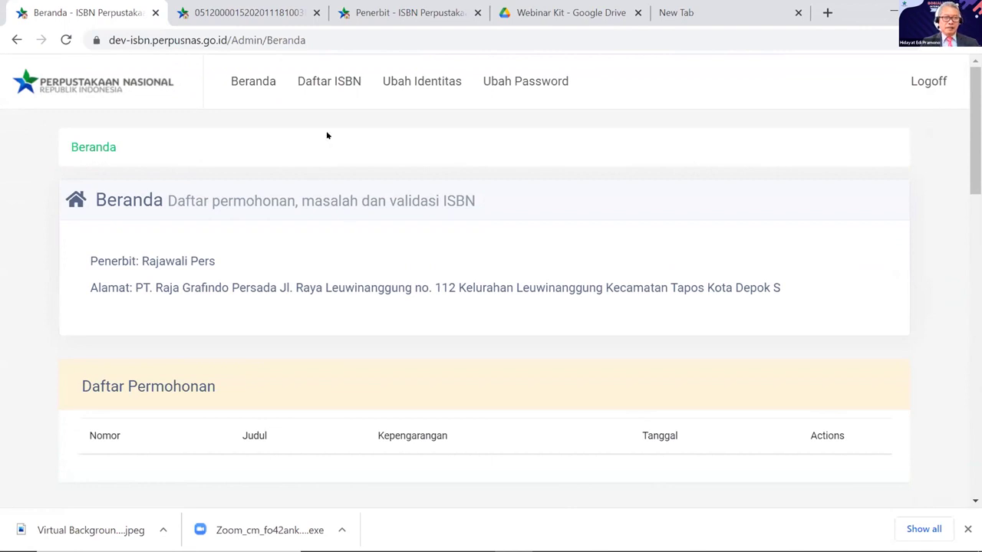
left_click(324, 92)
scroll(333, 225, "down", 5)
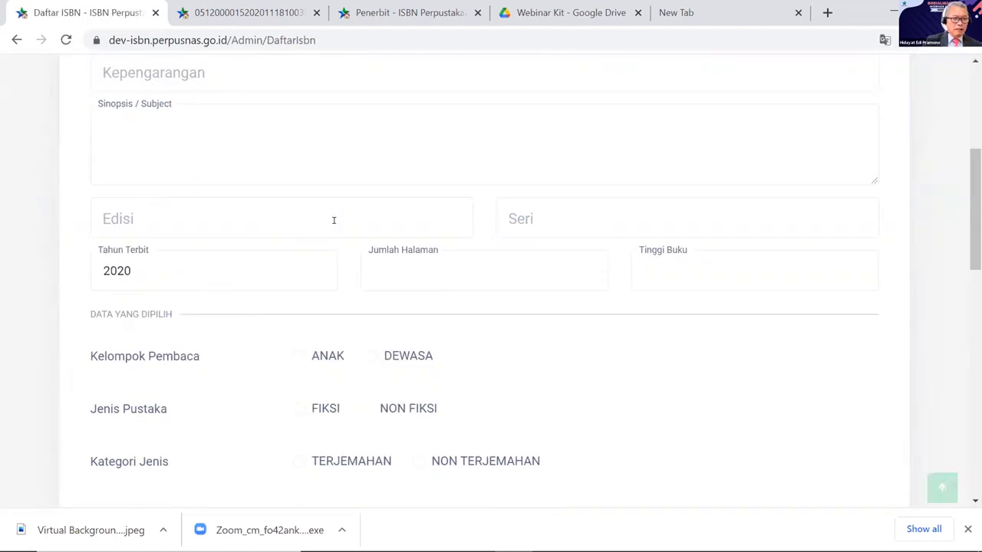
scroll(336, 225, "down", 3)
scroll(337, 225, "down", 5)
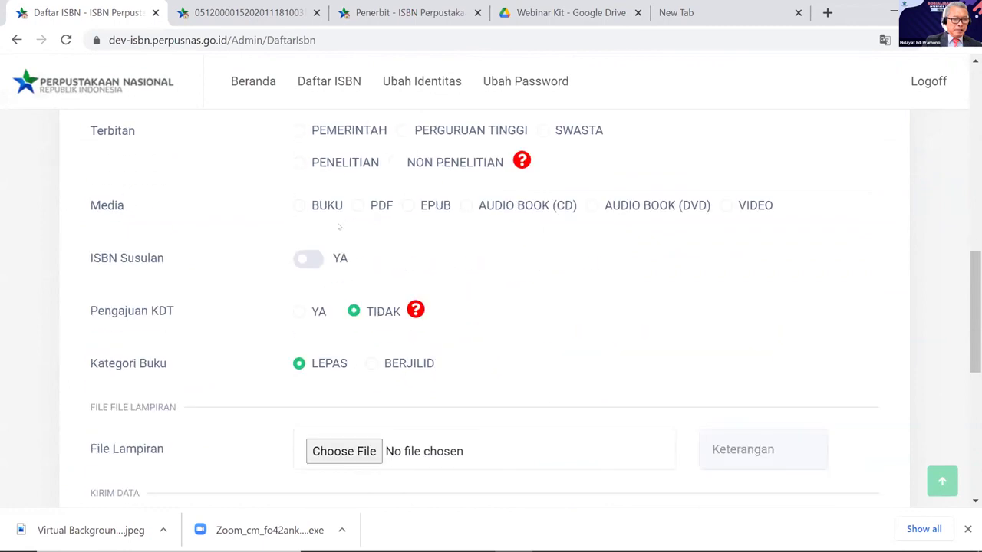
scroll(338, 224, "up", 5)
scroll(338, 225, "up", 5)
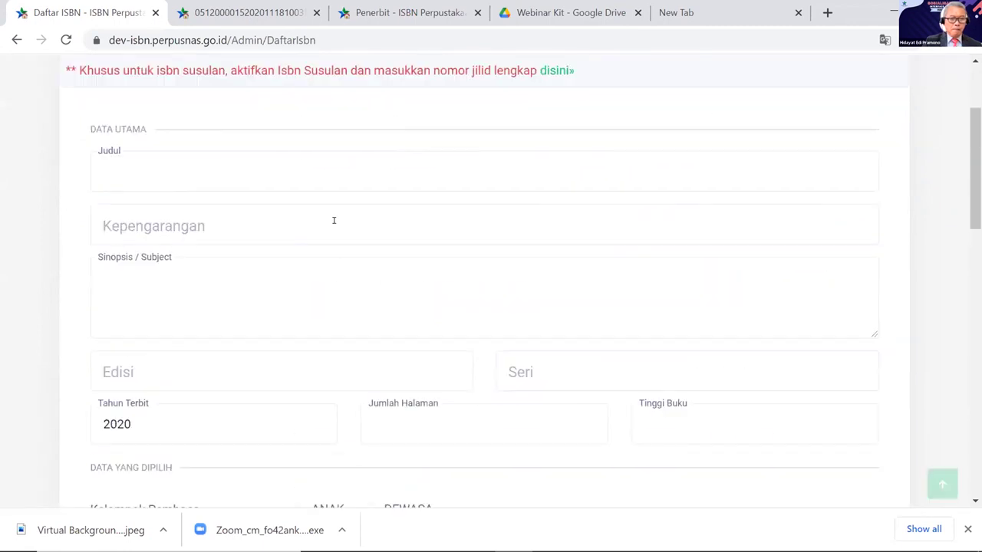
scroll(333, 223, "up", 2)
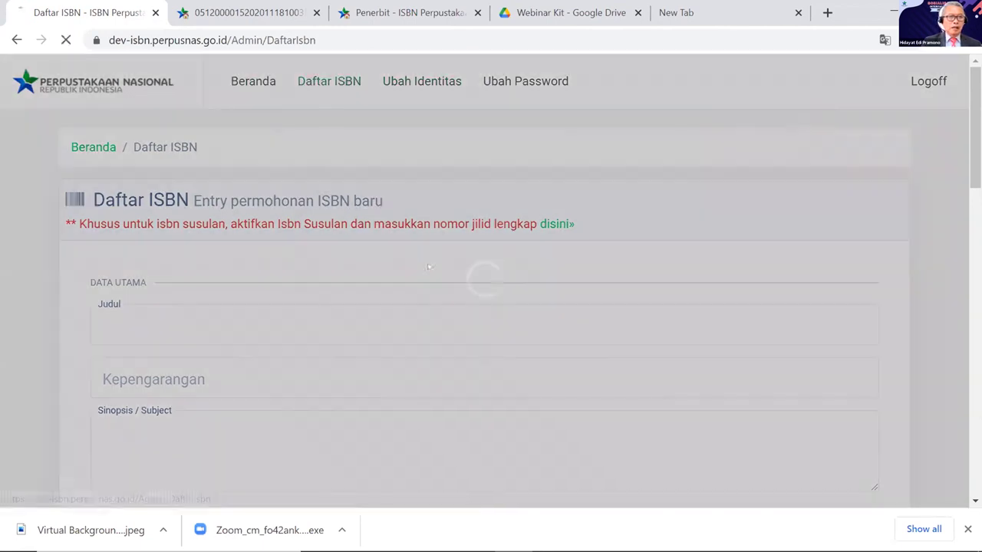
left_click(316, 83)
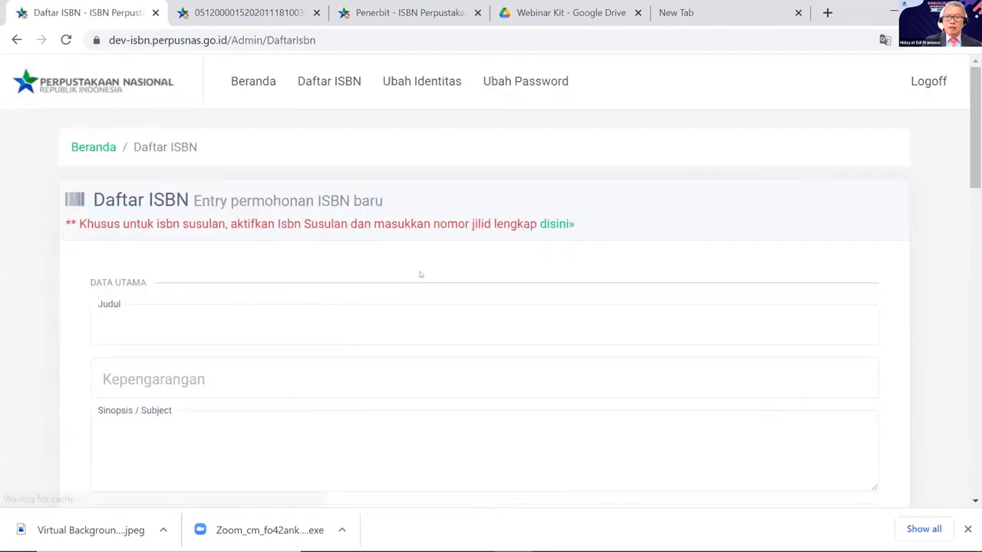
scroll(417, 259, "down", 2)
scroll(414, 260, "down", 9)
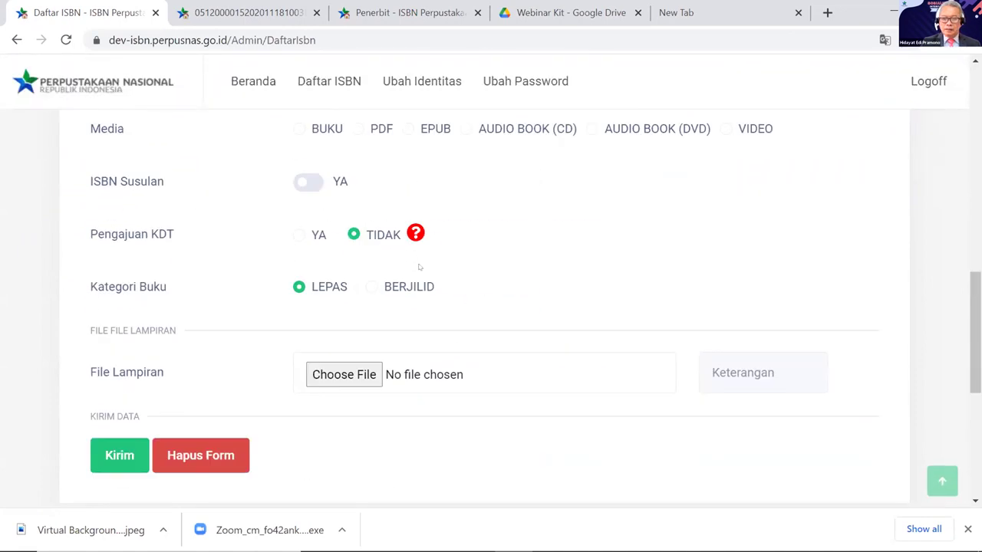
scroll(420, 267, "up", 10)
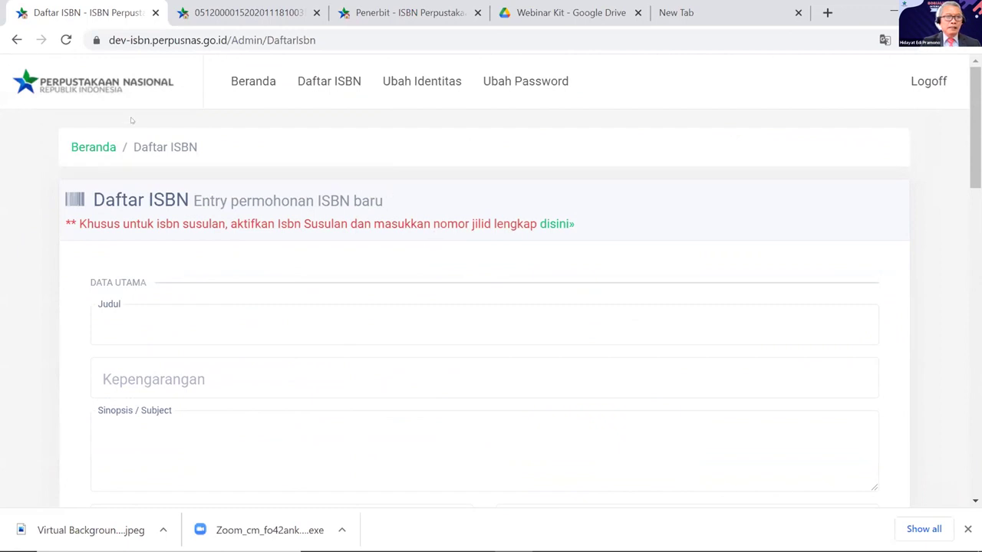
left_click(17, 39)
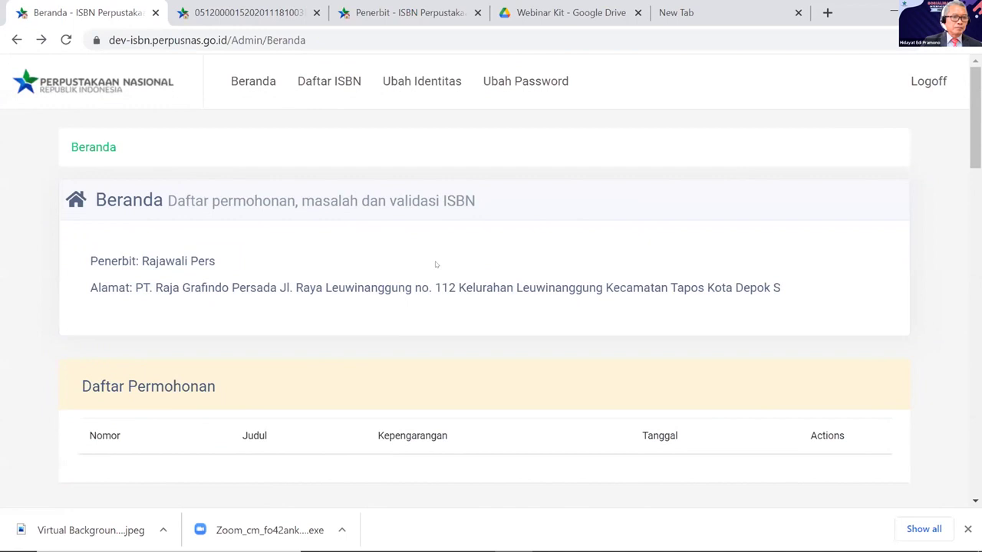
scroll(435, 265, "down", 4)
scroll(436, 265, "down", 2)
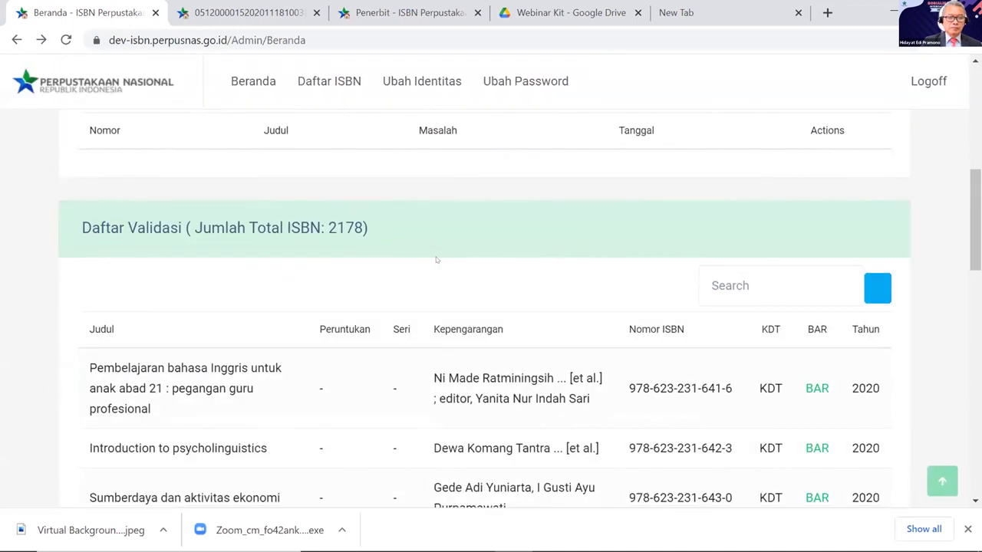
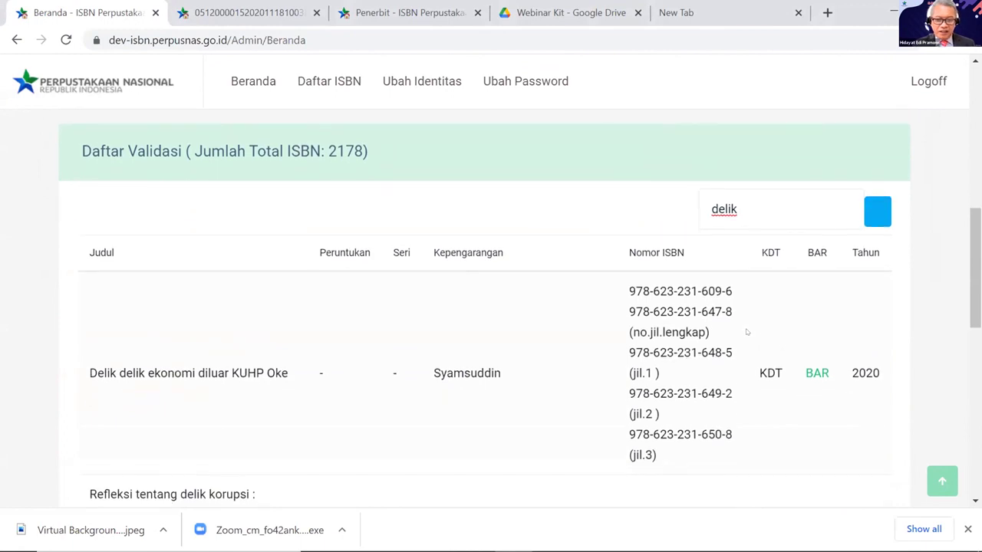
left_click_drag(625, 308, 734, 313)
key("ctrl+c")
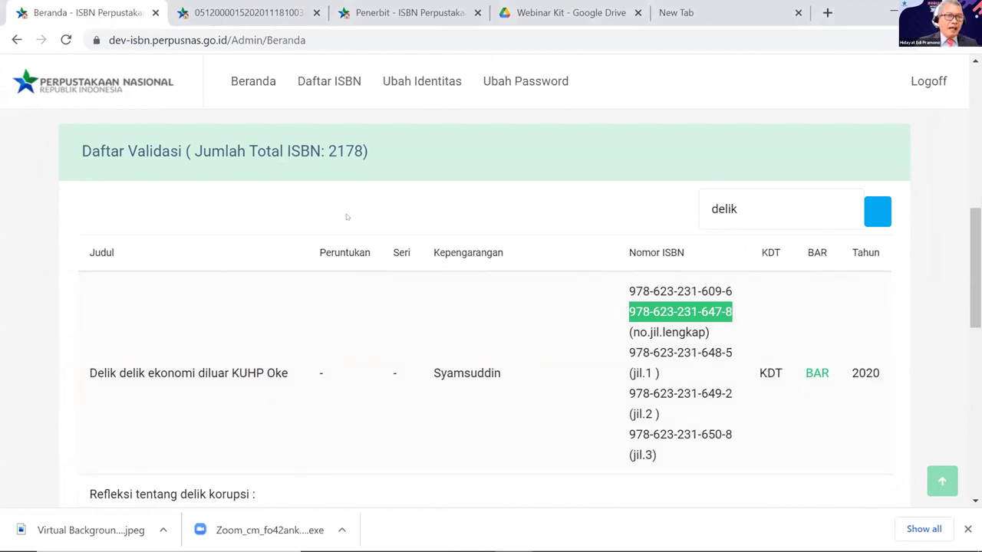
scroll(352, 220, "up", 4)
scroll(354, 218, "up", 3)
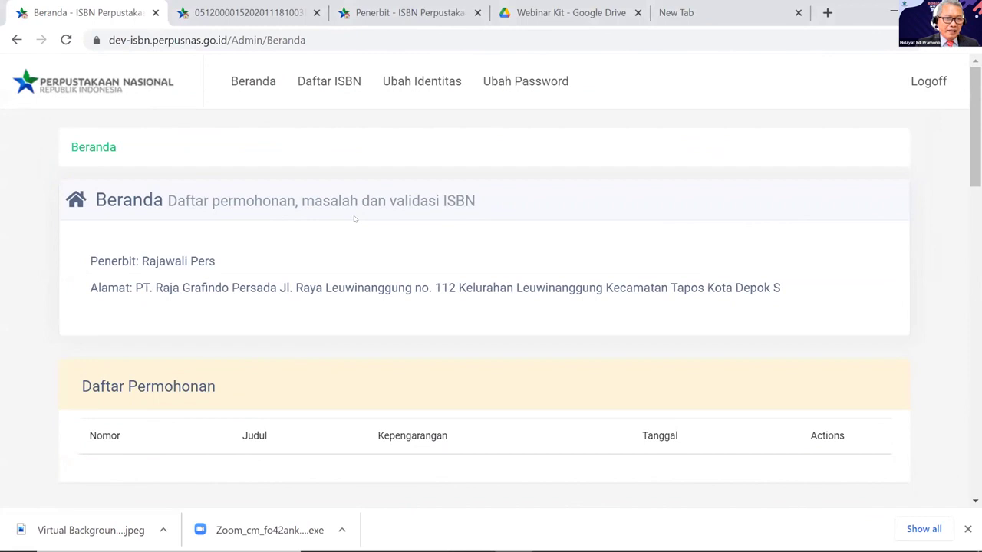
left_click(331, 79)
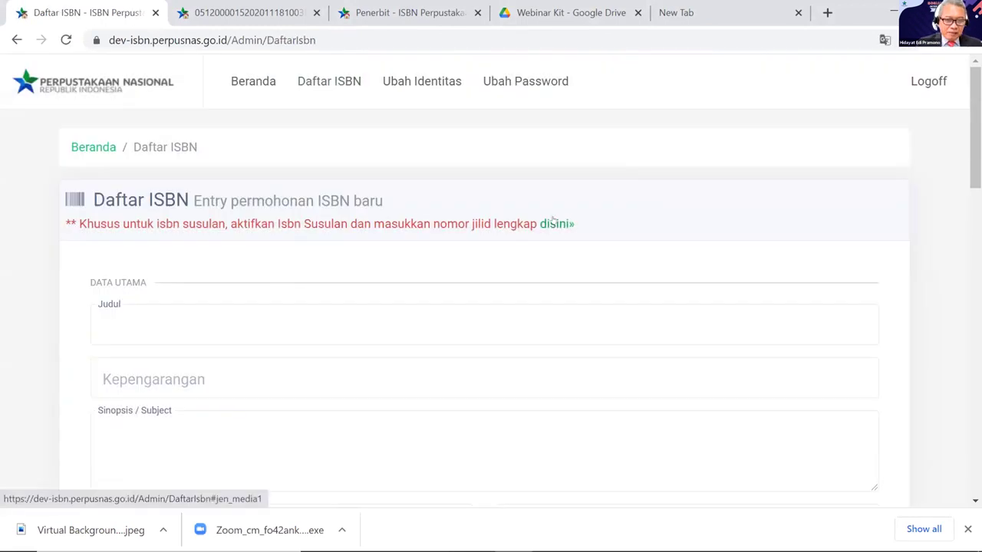
left_click(553, 224)
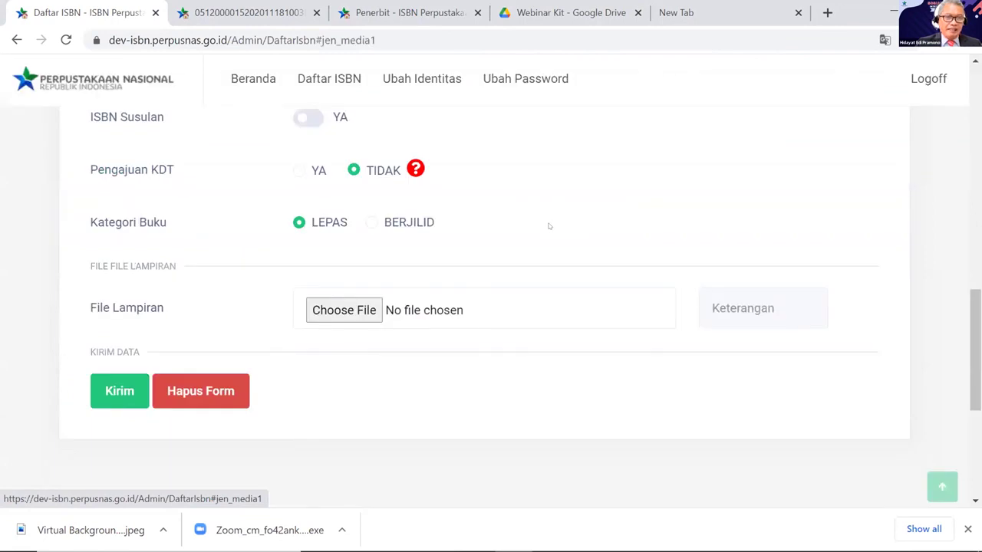
left_click(309, 119)
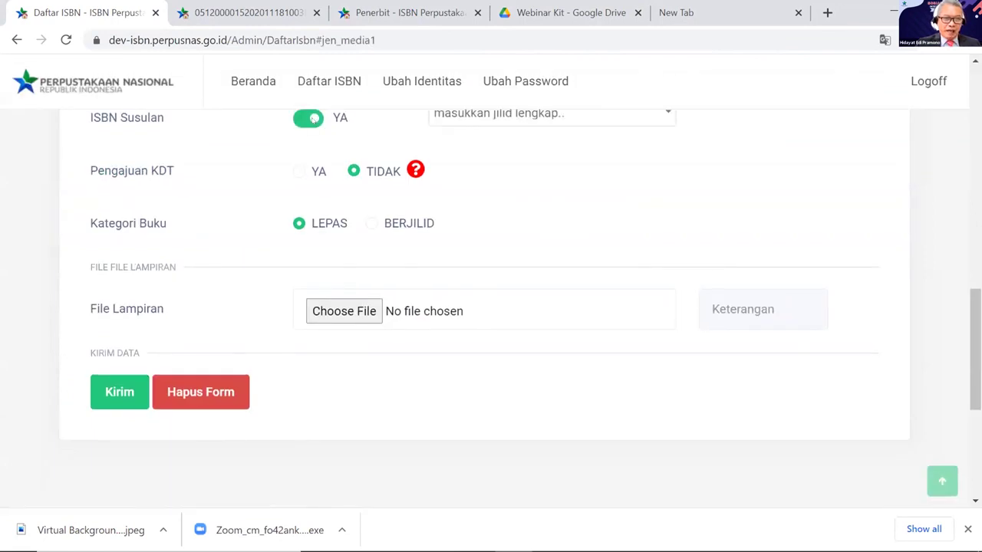
left_click(471, 116)
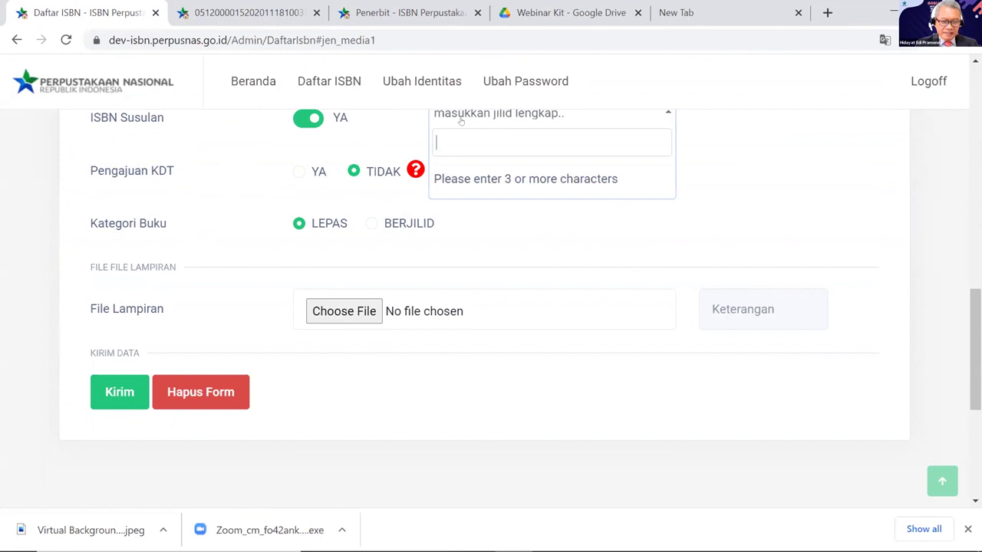
key("ctrl+v")
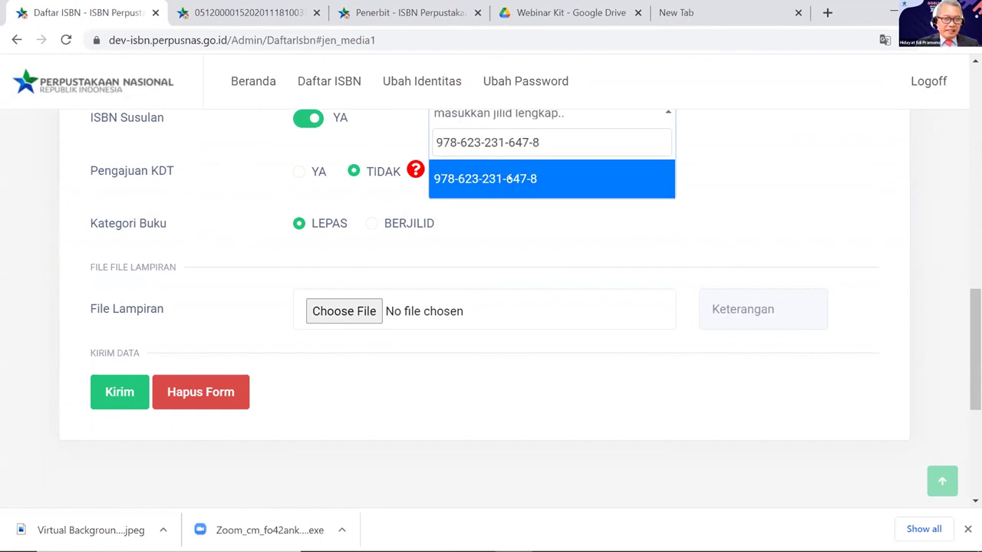
left_click(509, 179)
left_click(372, 224)
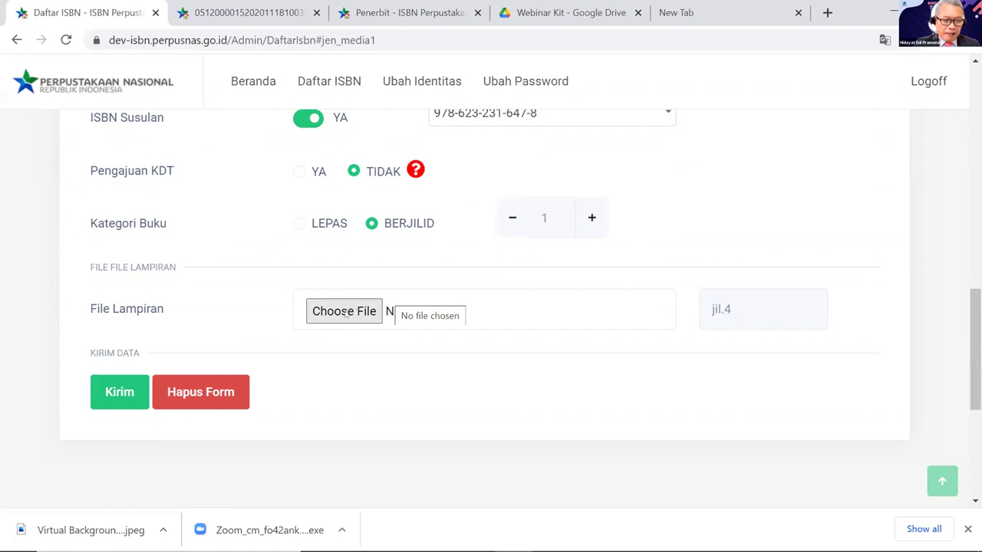
- Attach the Delik Delik2 file, submit the request with Kirim, and acknowledge the Berhasil message
left_click(346, 312)
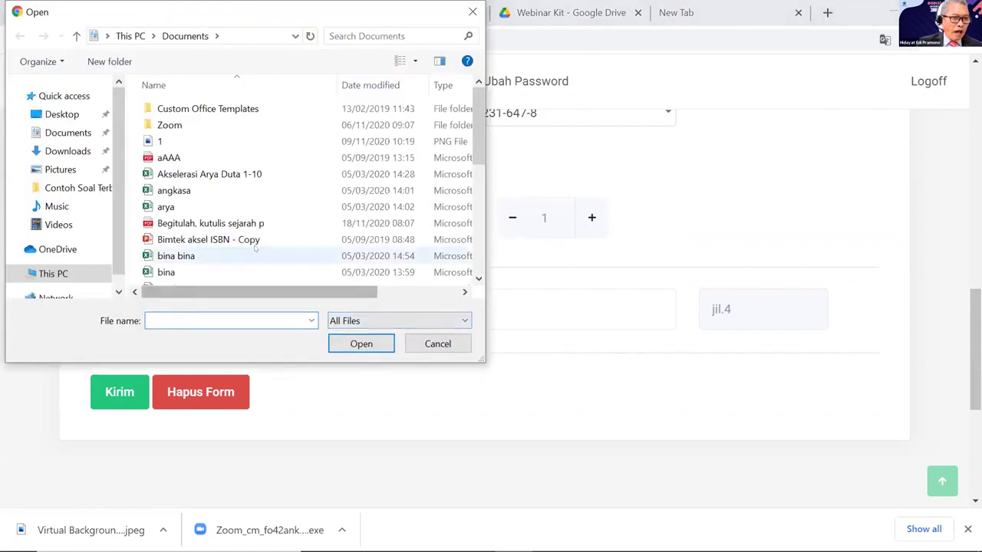
scroll(229, 220, "down", 5)
left_click(218, 212)
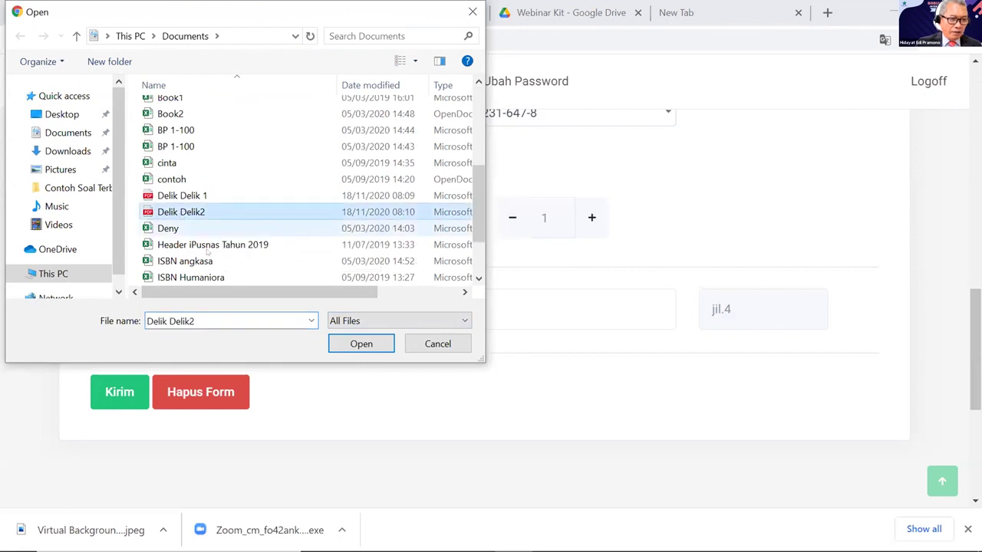
left_click(364, 345)
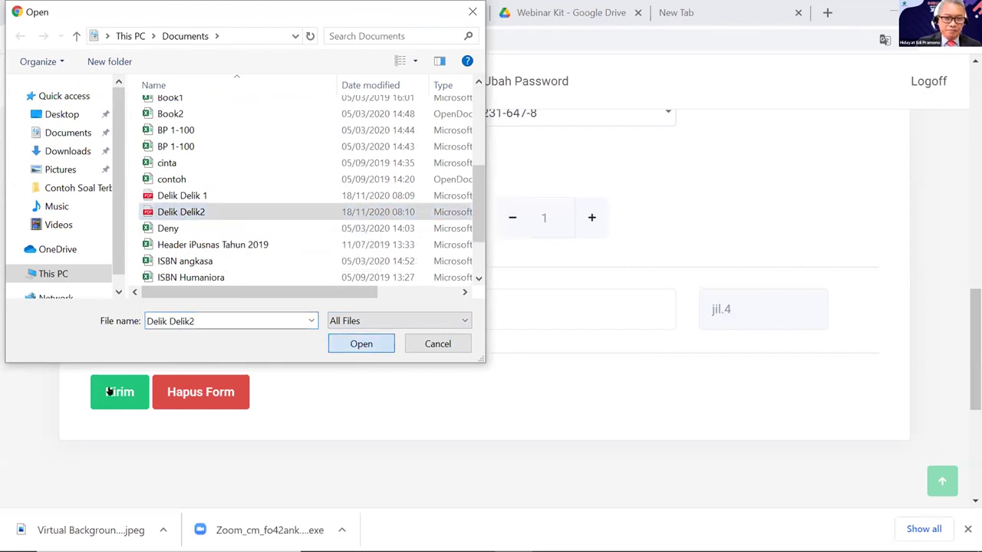
left_click(109, 392)
left_click(490, 436)
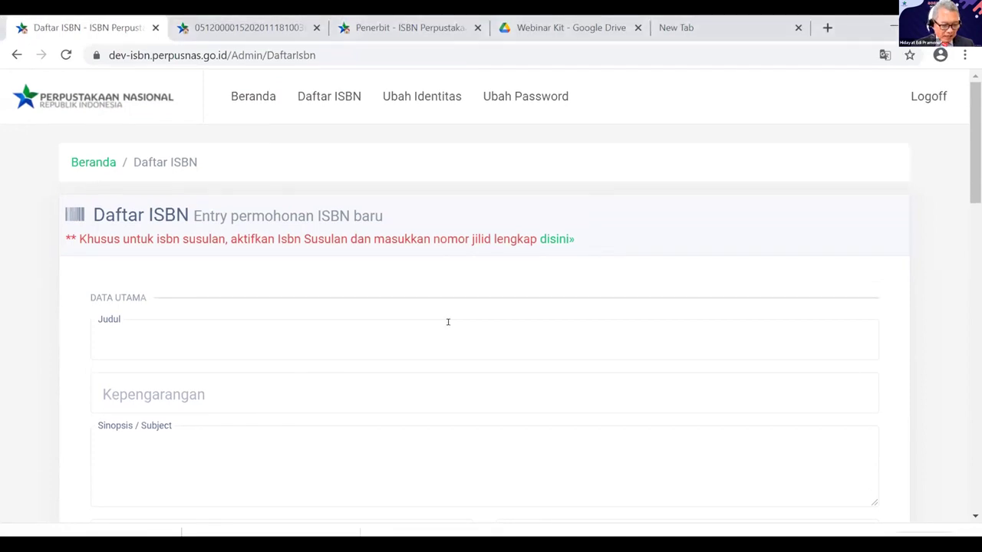
- Reload the form, go to Beranda, and scroll down to the Daftar Masalah table listing 'Delik delik ekonomi diluar KUHP Oke'
key("F5")
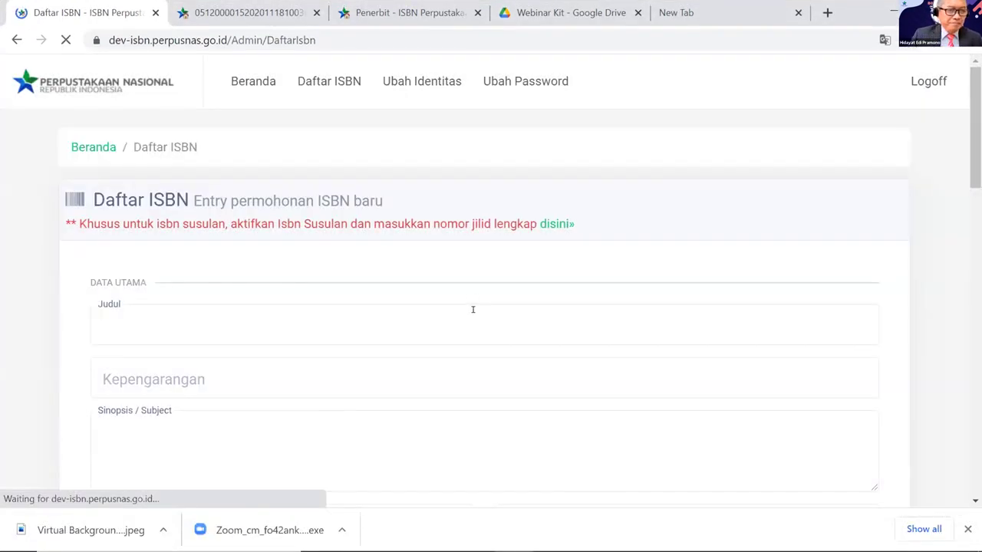
scroll(473, 293, "down", 3)
left_click(255, 81)
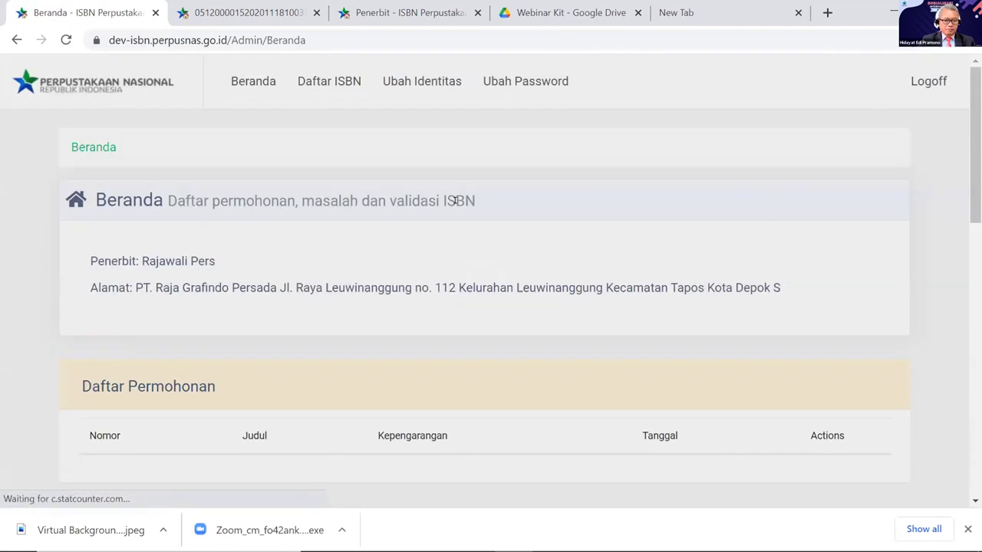
scroll(455, 200, "down", 3)
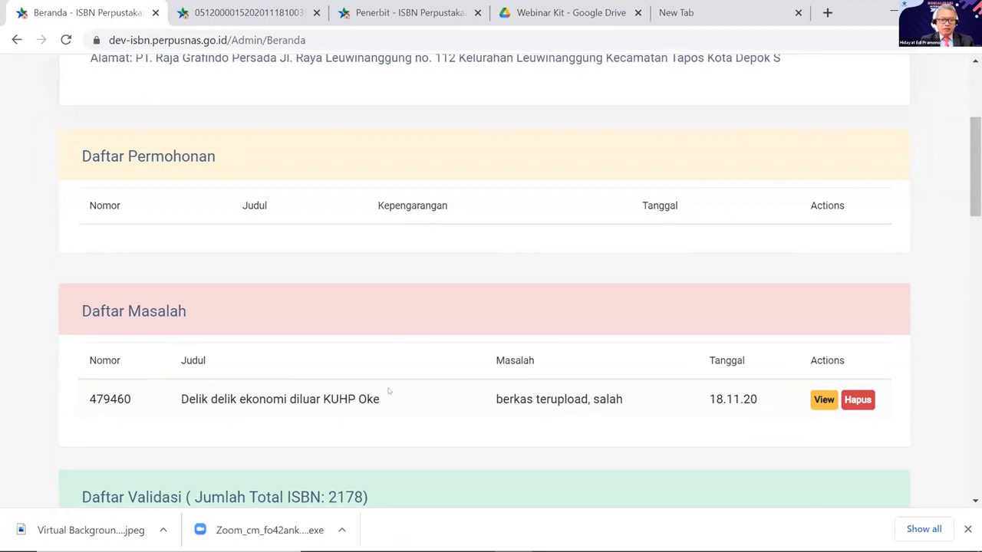
scroll(389, 392, "down", 2)
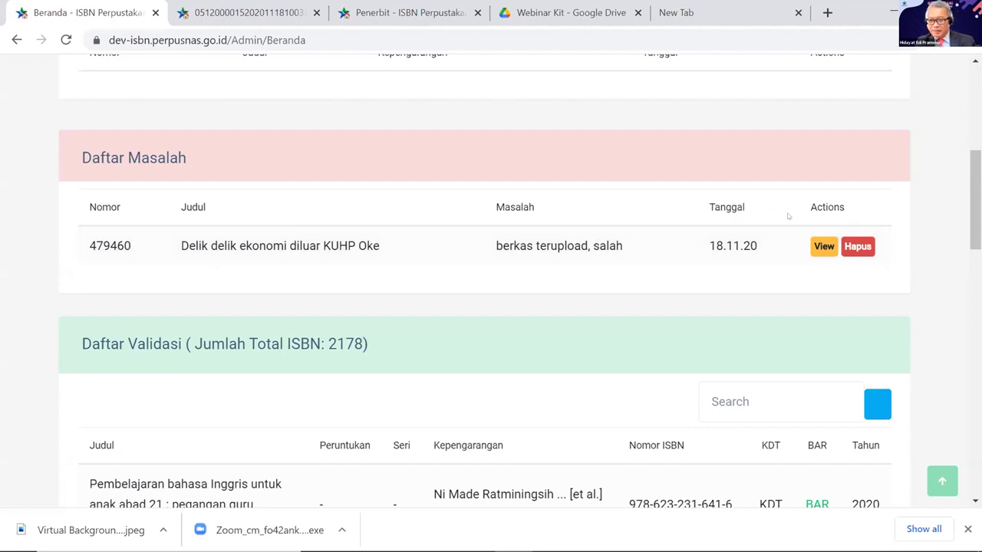
- Open the flagged Delik delik ekonomi record and review its currently attached PDF
left_click(822, 246)
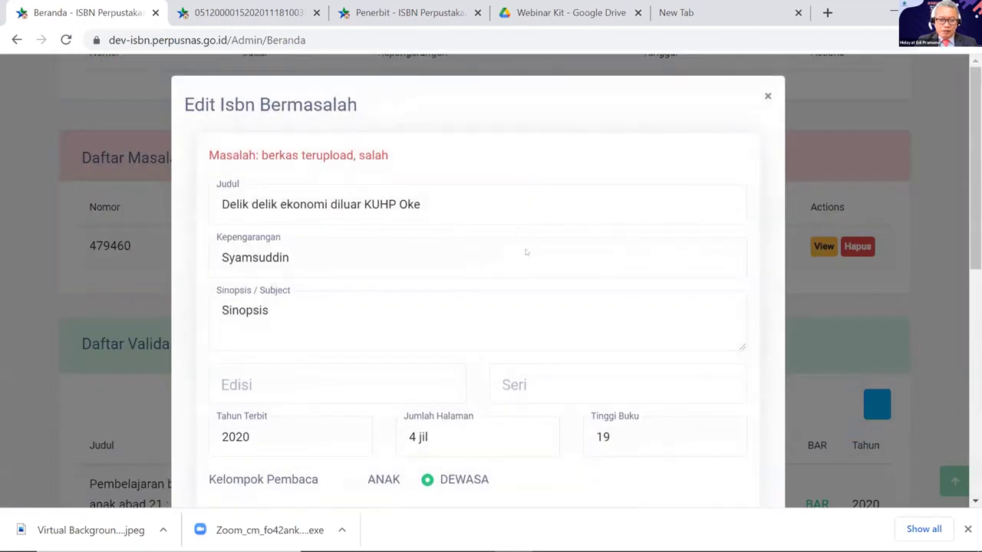
scroll(528, 252, "down", 10)
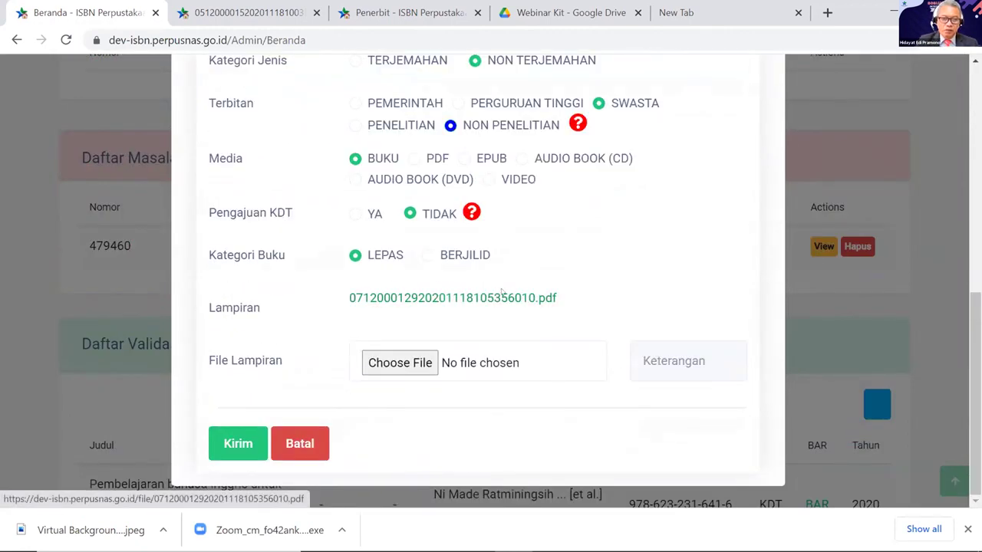
left_click(498, 296)
scroll(500, 284, "down", 5)
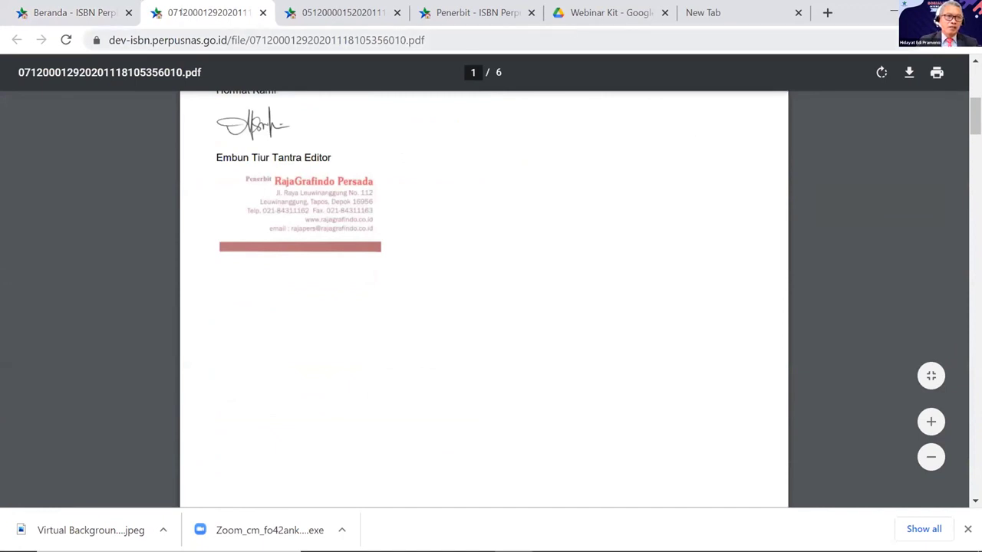
key("ctrl+w")
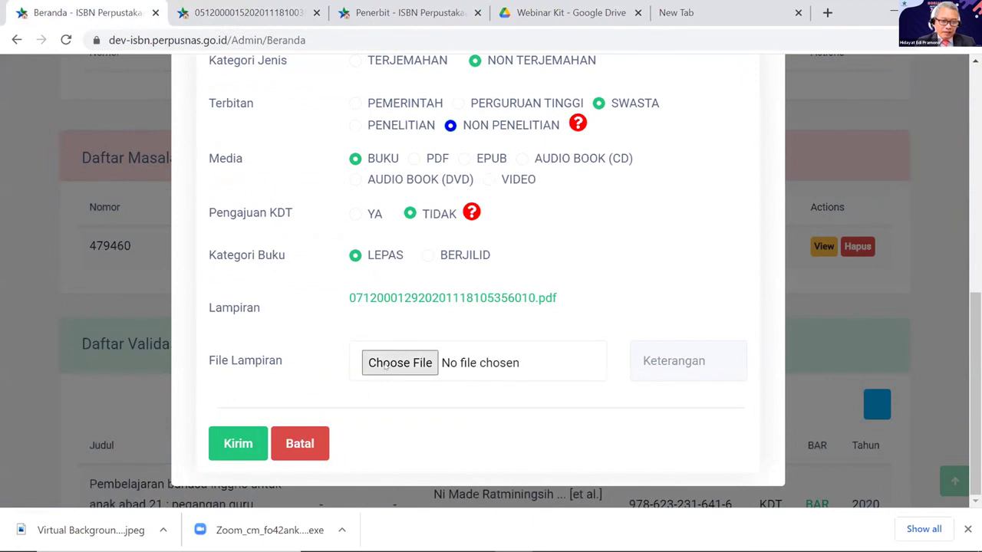
- Replace the attachment with Delik Delik2 and resubmit the record with Kirim
left_click(381, 367)
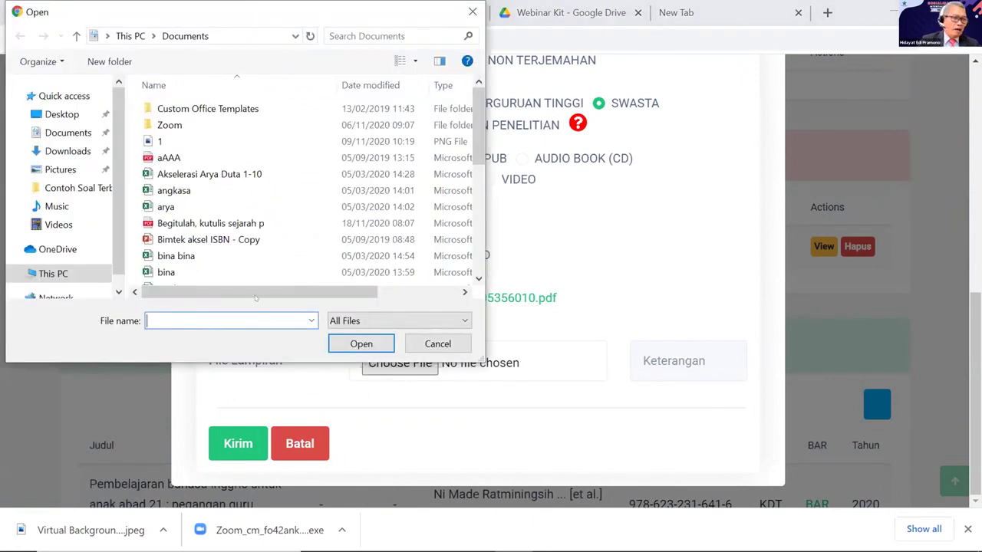
scroll(253, 241, "down", 5)
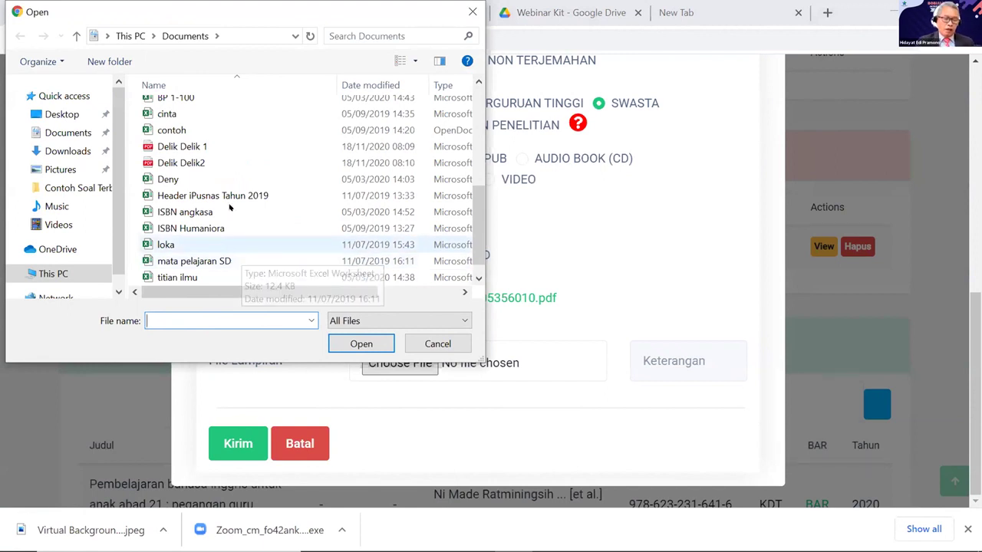
scroll(248, 176, "up", 1)
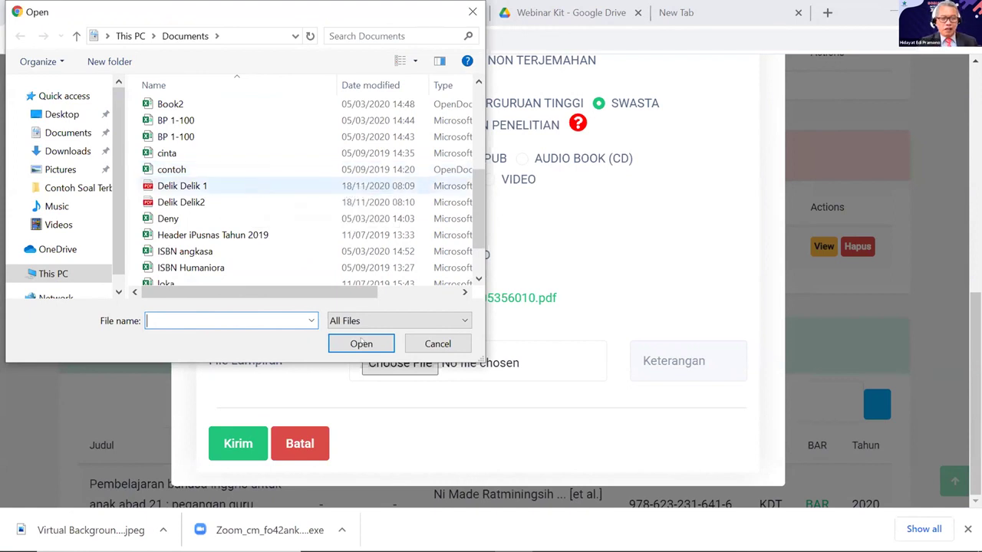
double_click(217, 202)
left_click(251, 431)
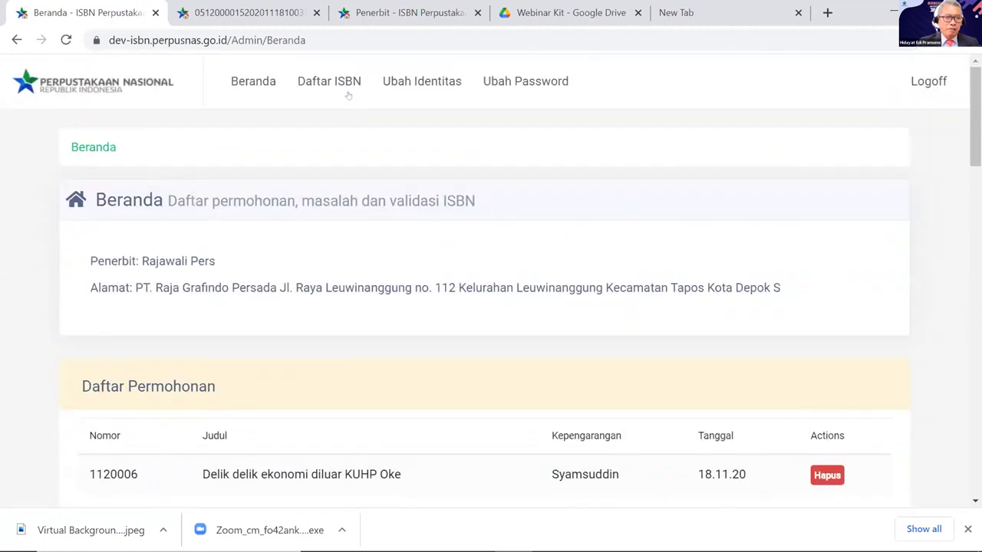
left_click(339, 85)
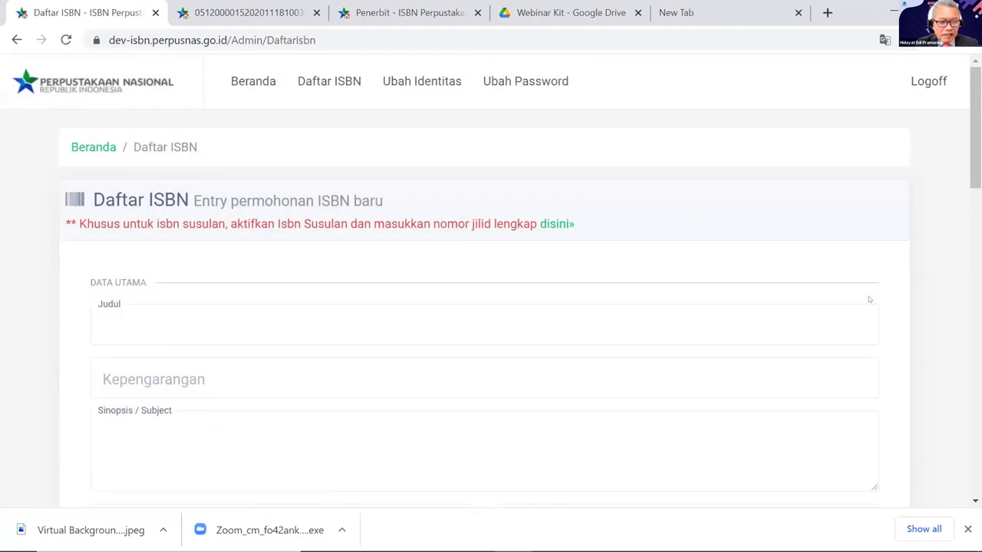
scroll(779, 274, "down", 3)
scroll(779, 274, "up", 3)
left_click(312, 80)
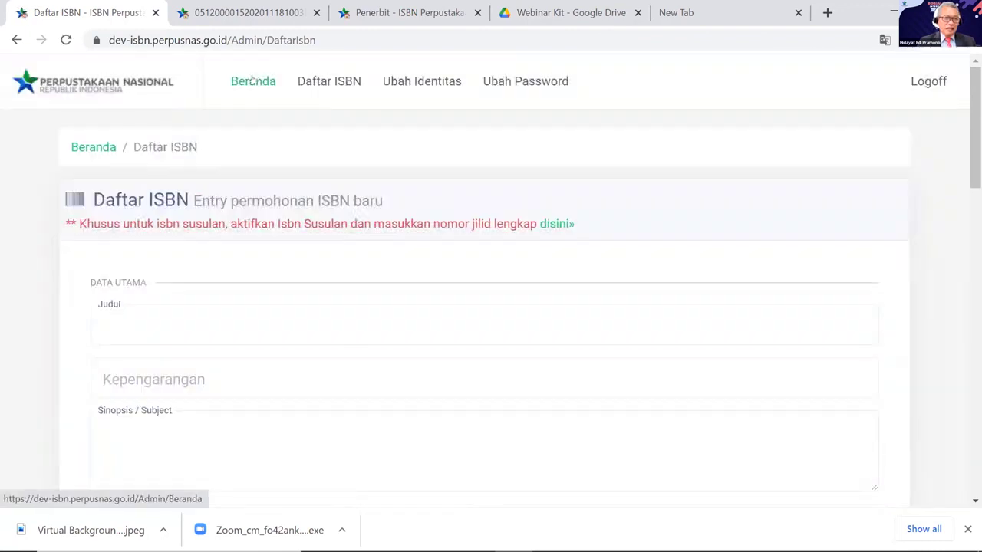
left_click(251, 79)
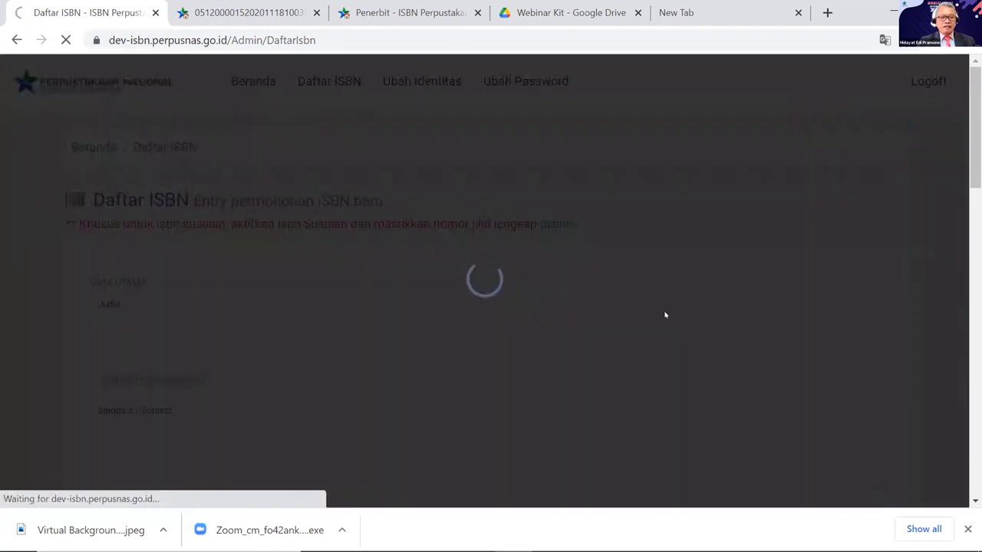
scroll(665, 307, "down", 2)
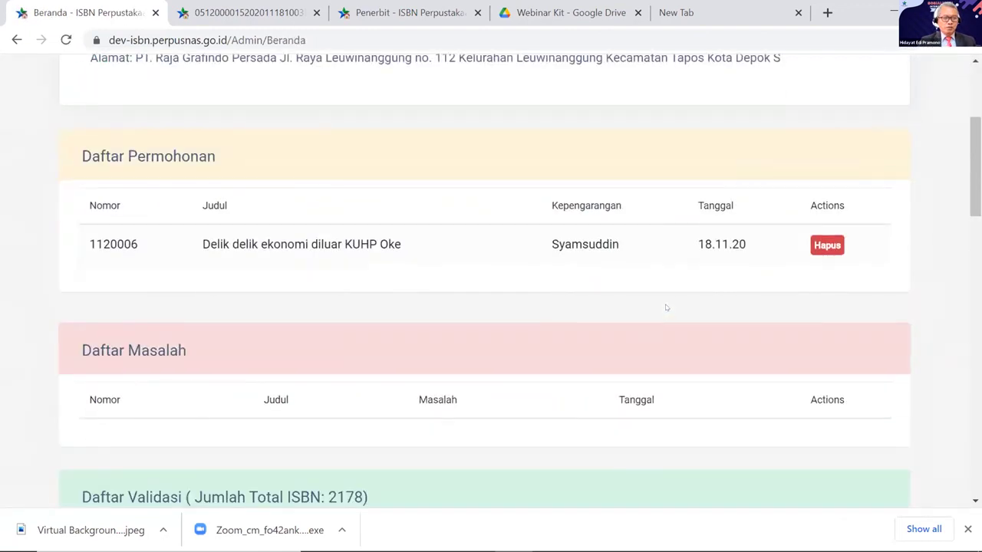
scroll(219, 311, "down", 1)
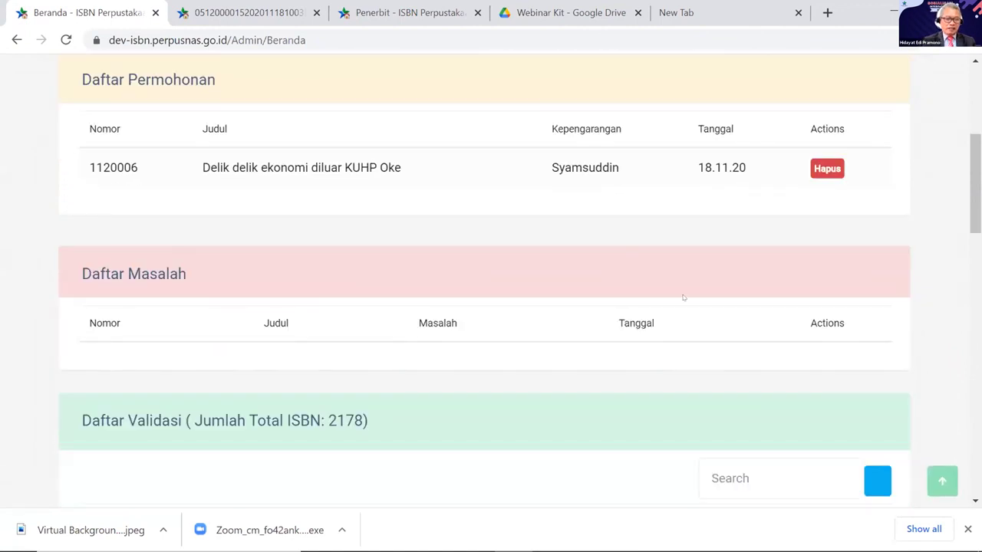